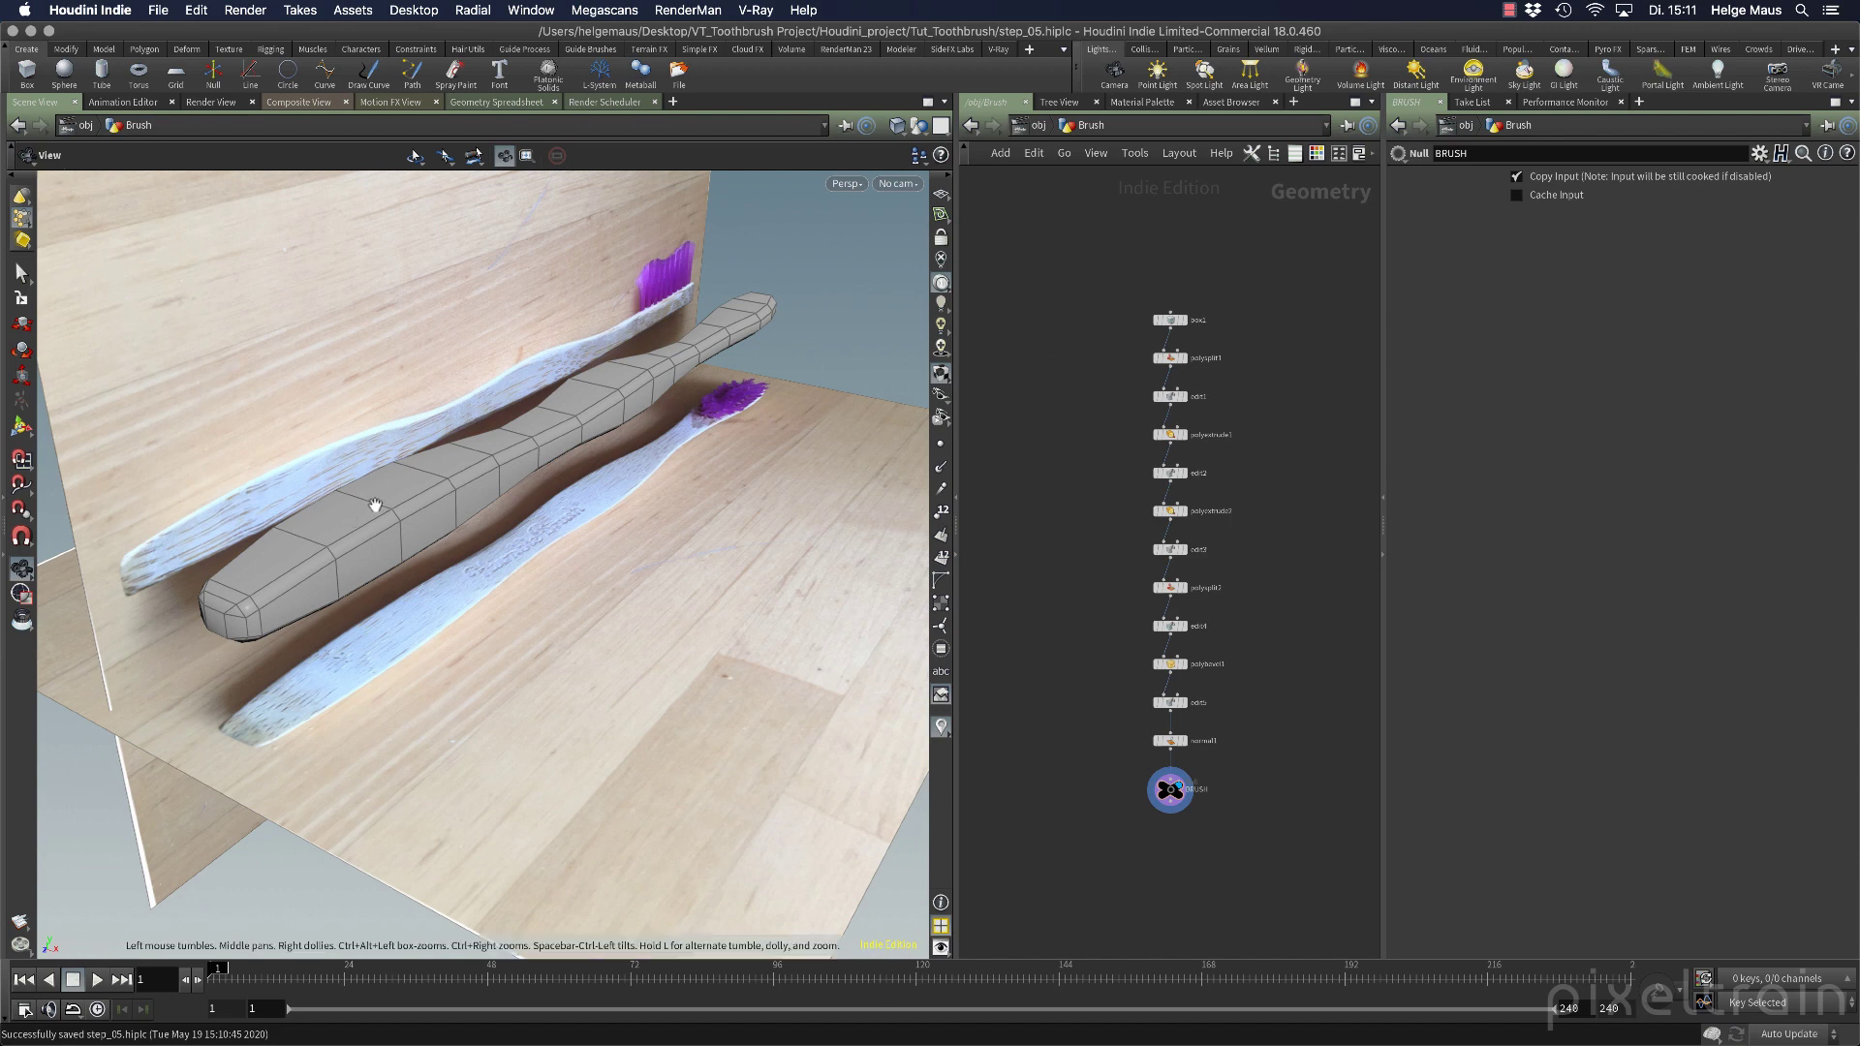
Bypass the edit5 node and look closely at the end of the brush head.
drag(579, 497, 681, 415)
scroll(1321, 723, up, 4)
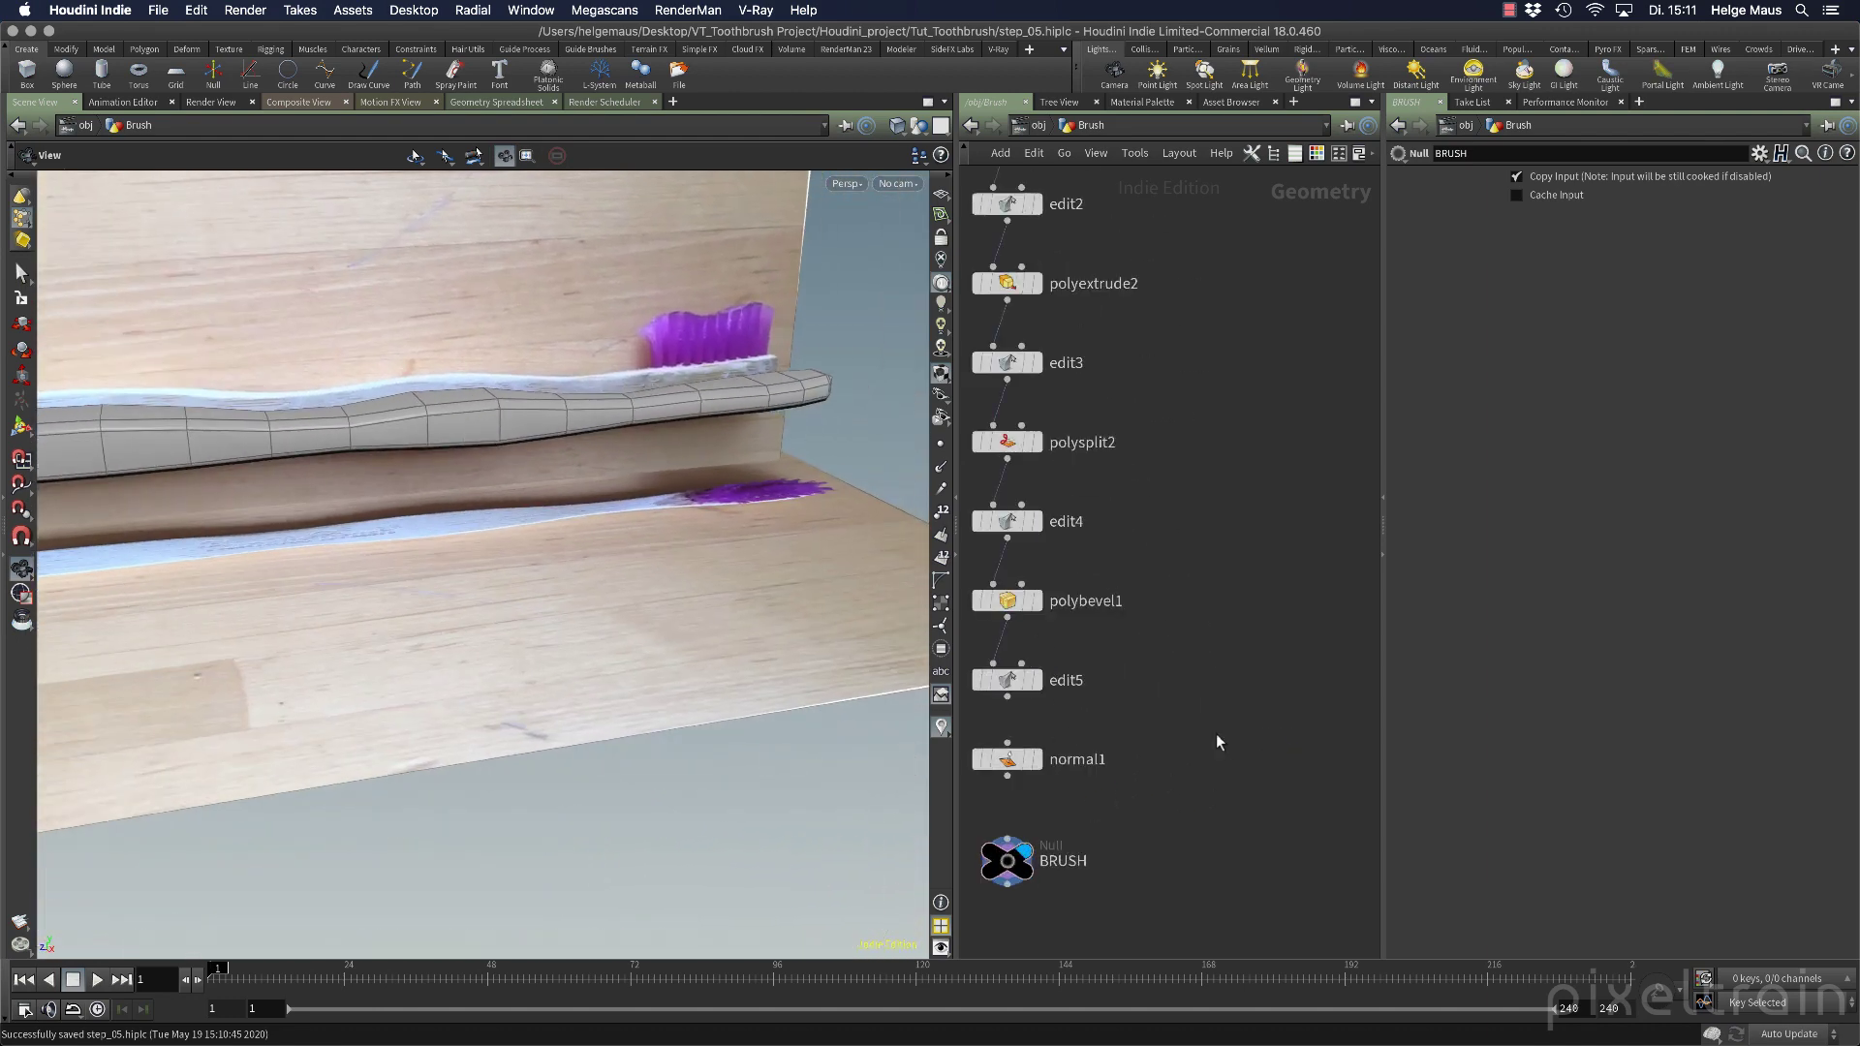
click(1117, 674)
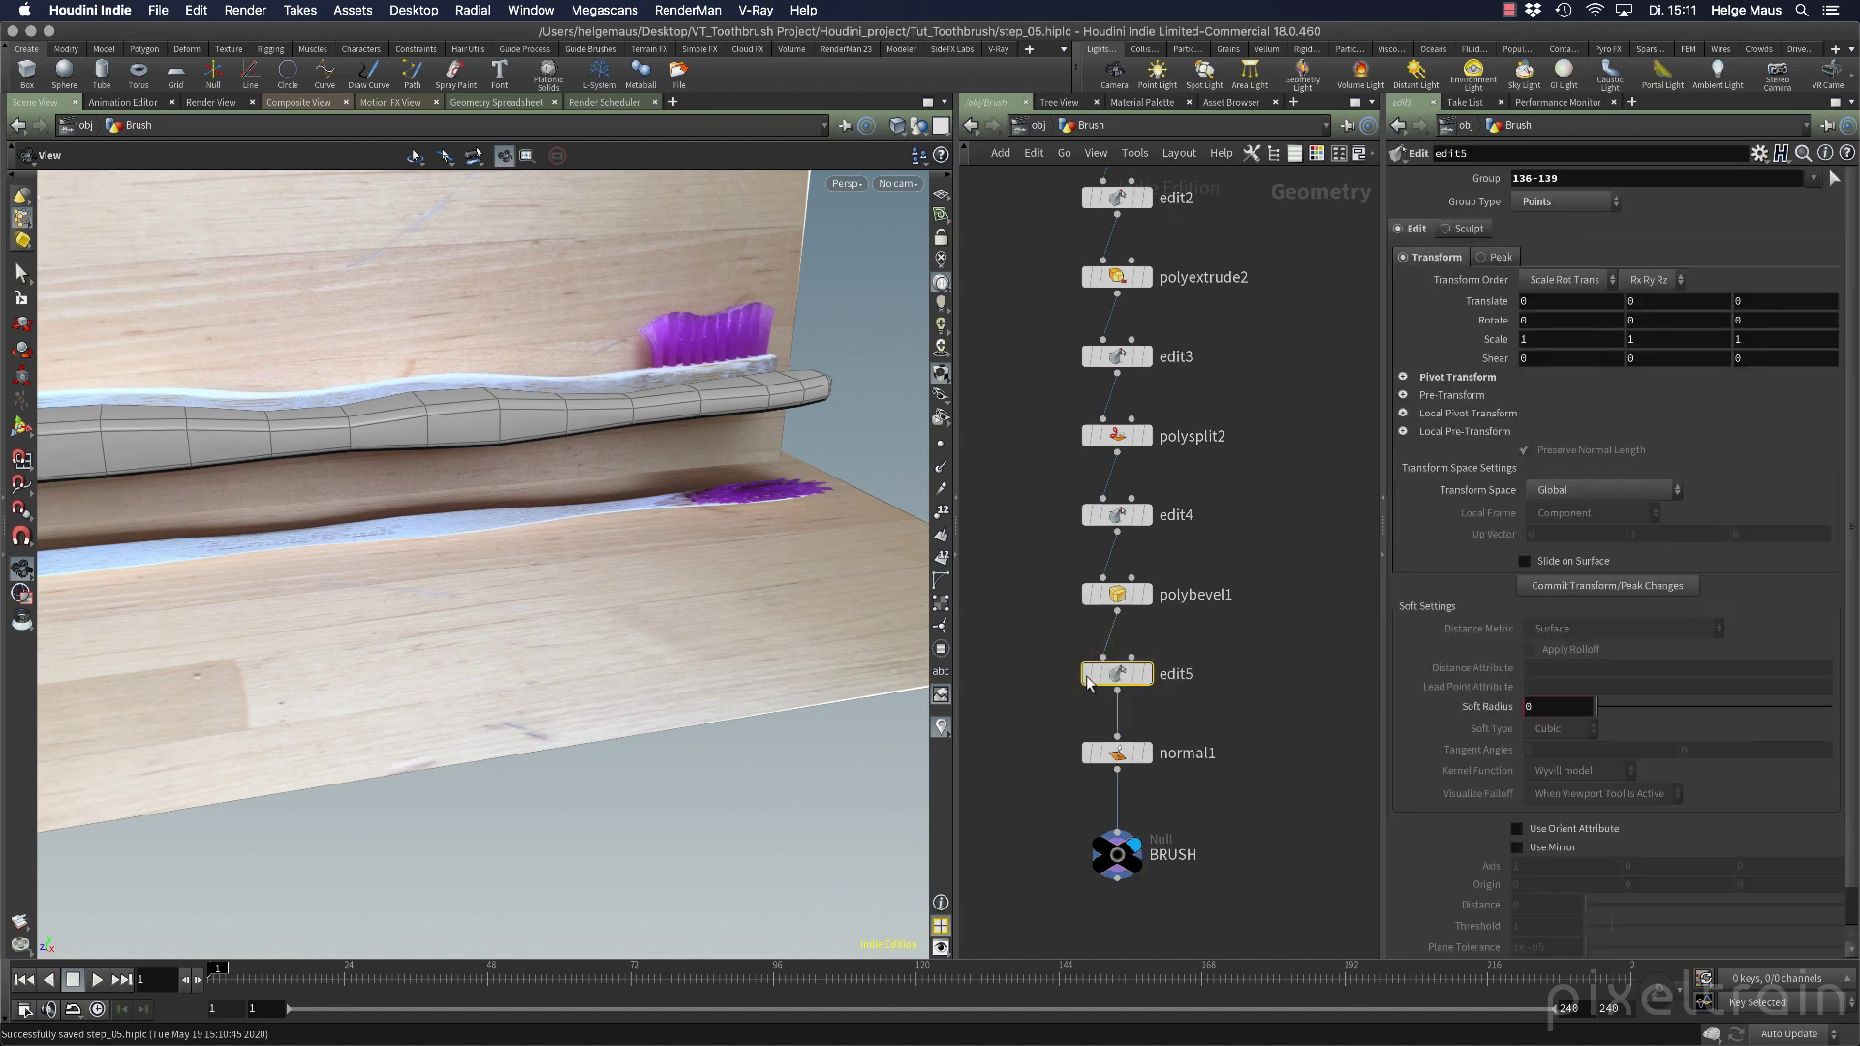
key(b)
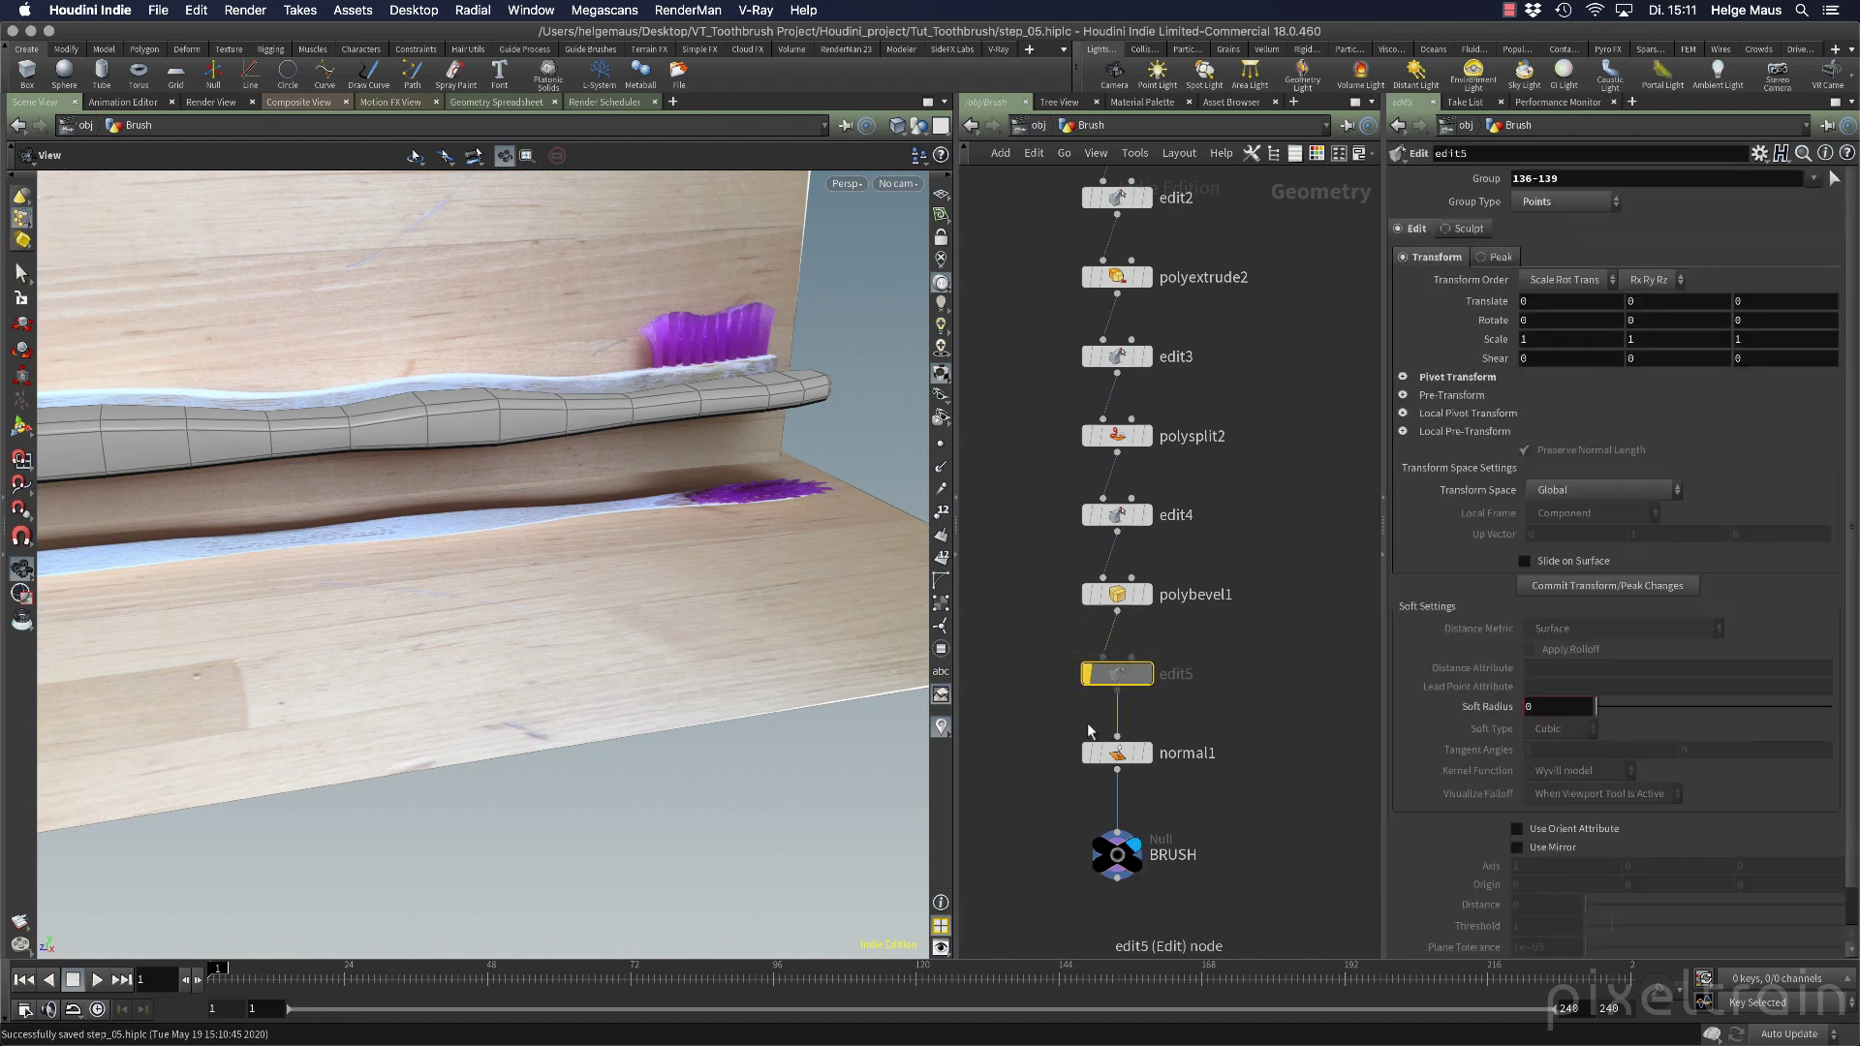
mouse_move(751, 404)
mouse_down()
mouse_move(773, 439)
mouse_move(665, 382)
mouse_move(620, 474)
mouse_move(639, 504)
mouse_up()
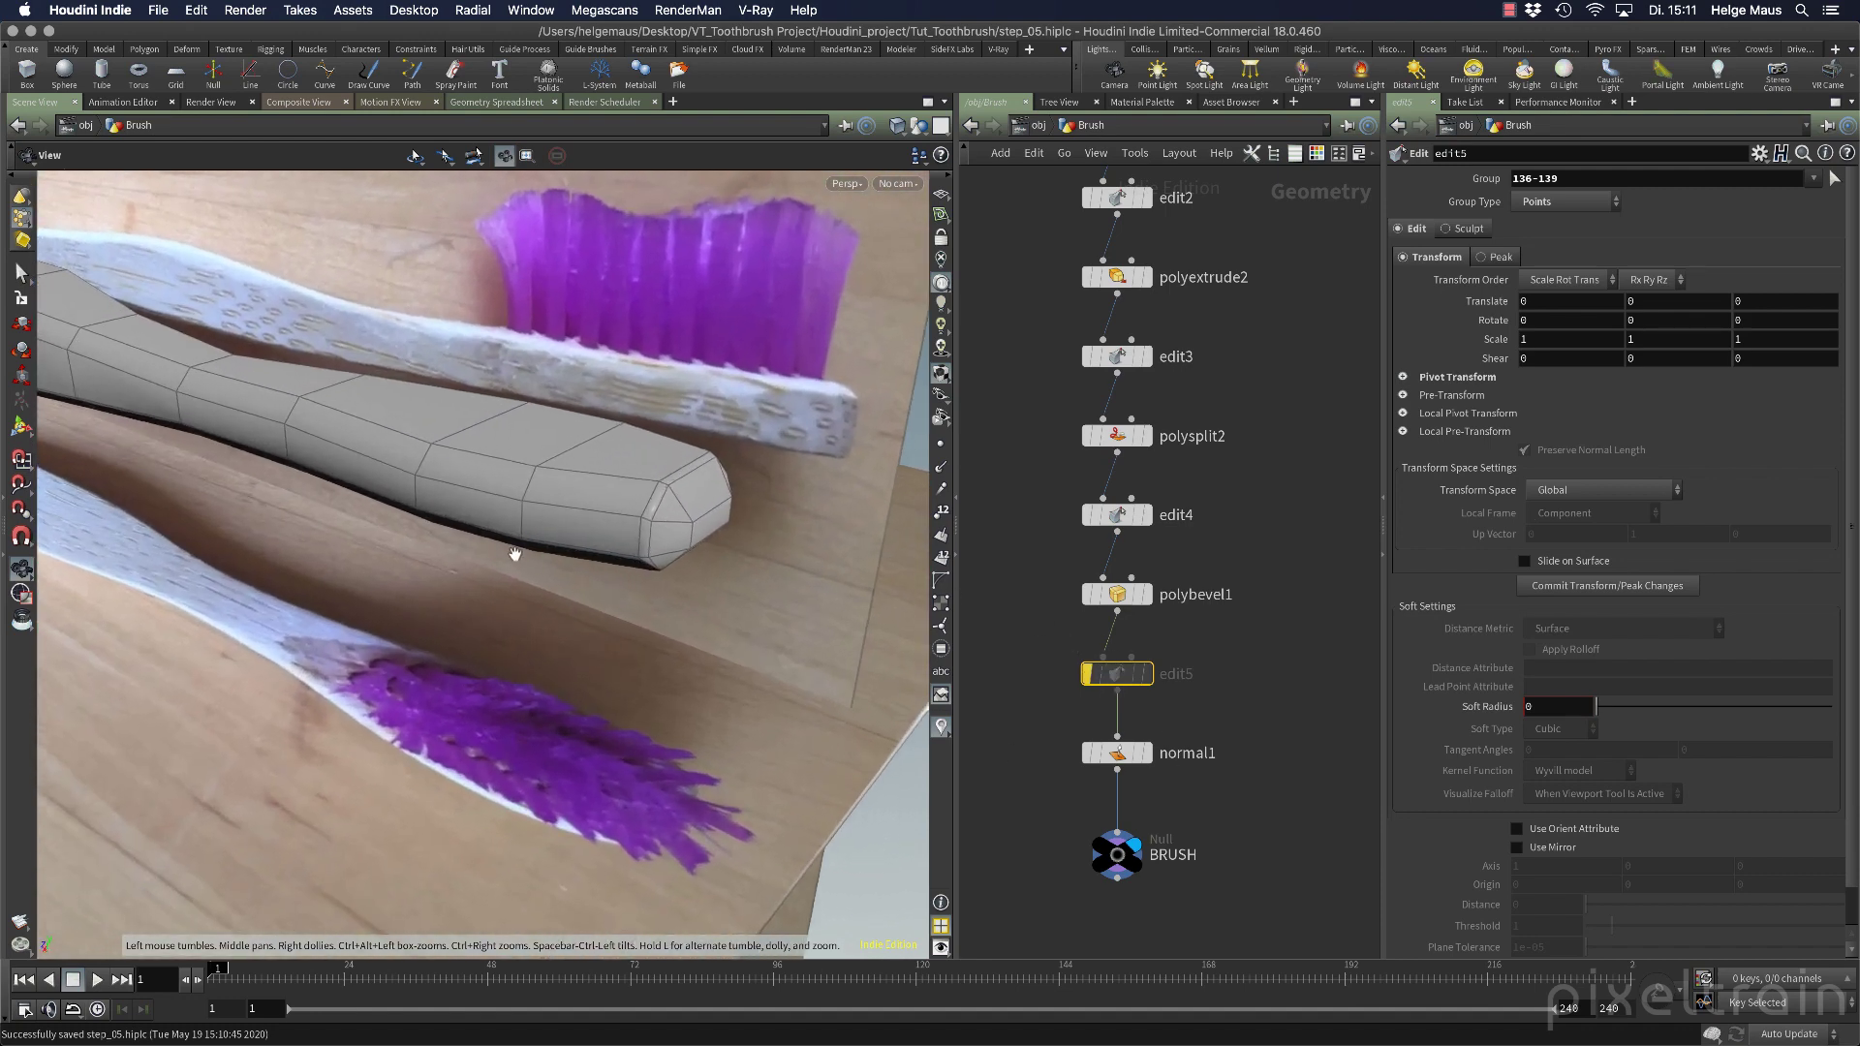
Preview the brush as a subdivided surface and re-enable the edit5 node to compare the shape of its tip.
key(shift+c)
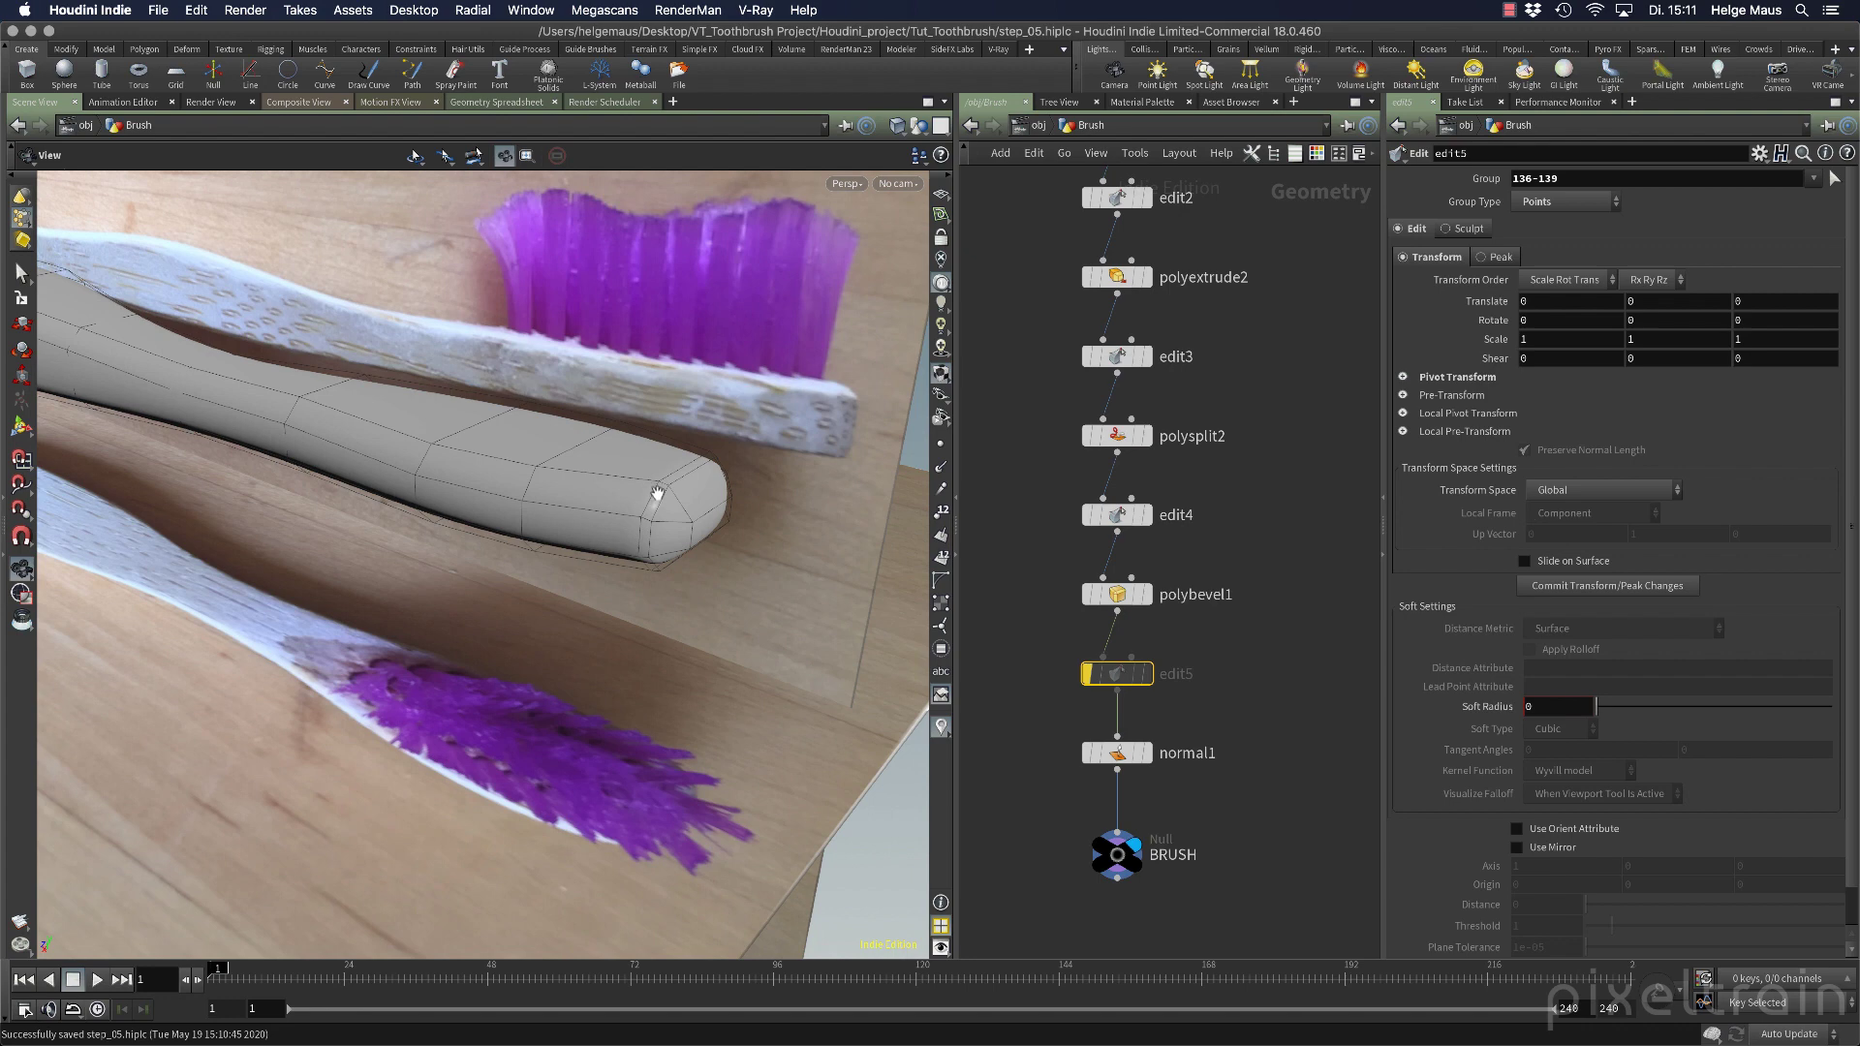
mouse_move(753, 524)
mouse_down()
mouse_move(685, 519)
mouse_move(739, 539)
mouse_move(681, 411)
mouse_move(734, 442)
mouse_up()
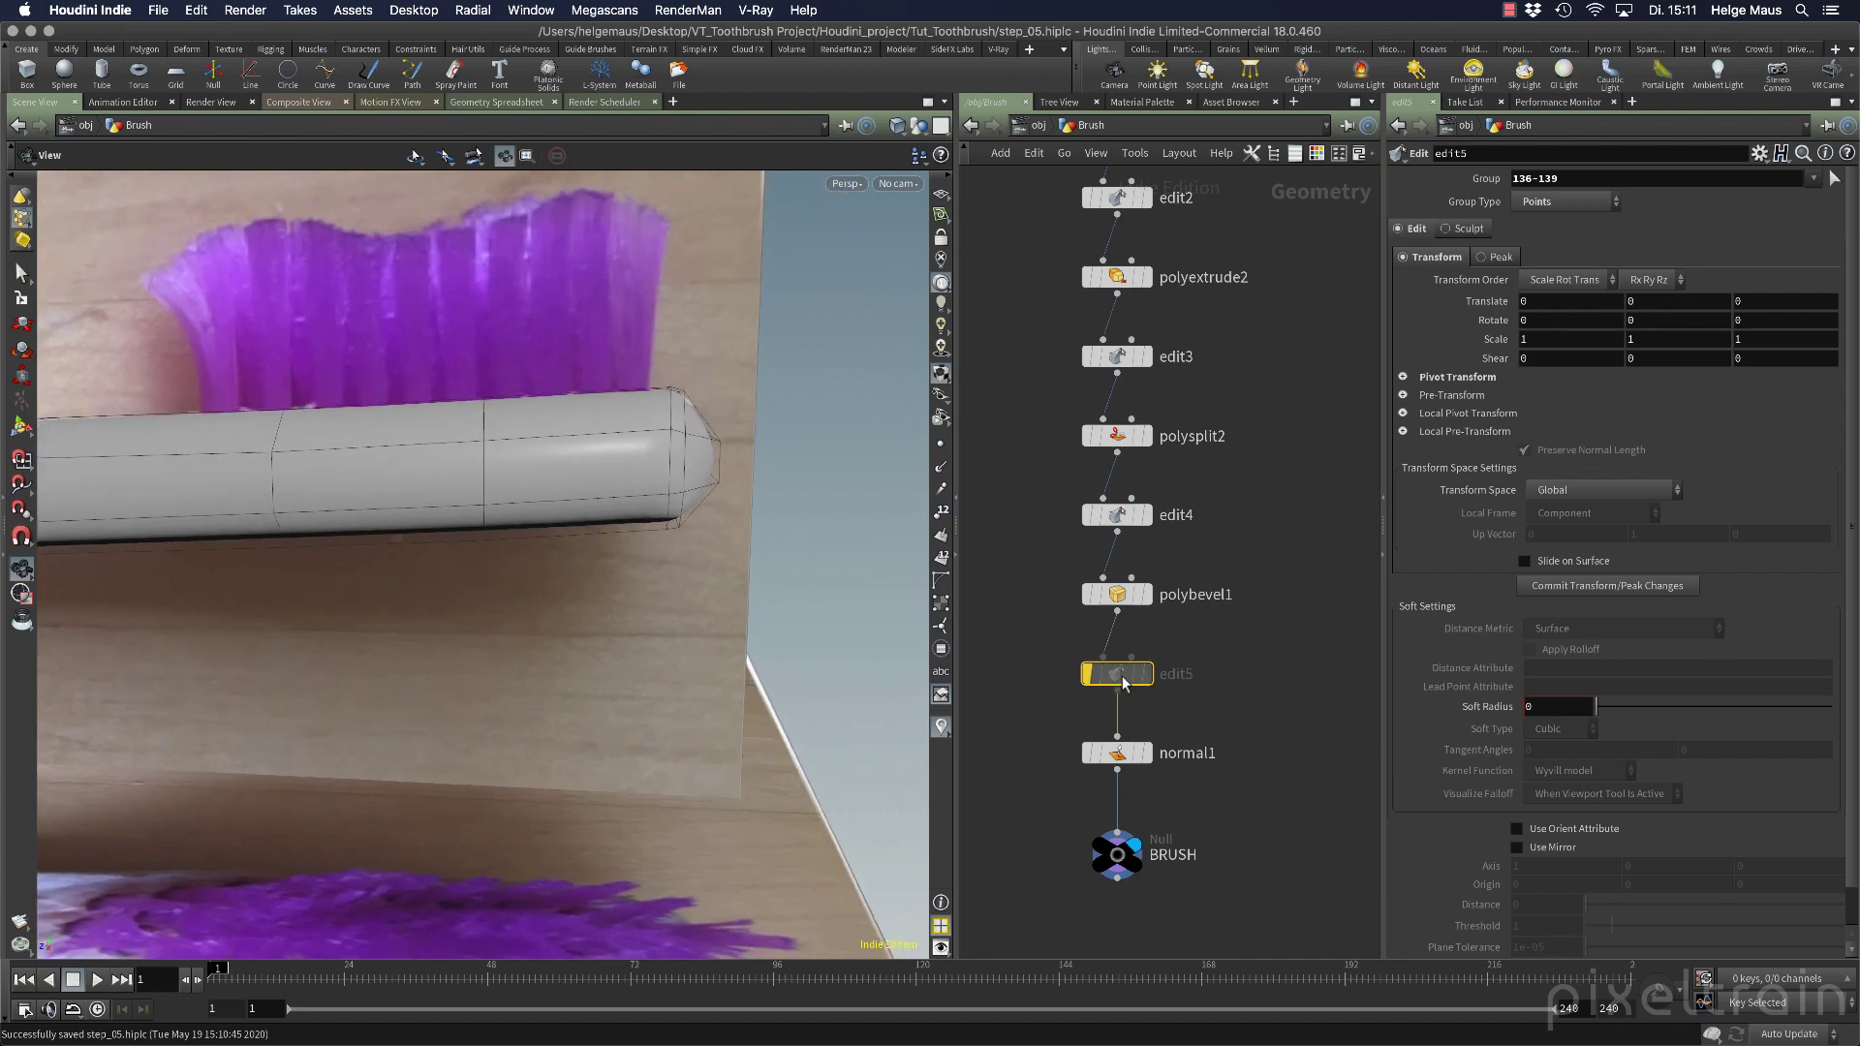
key(q)
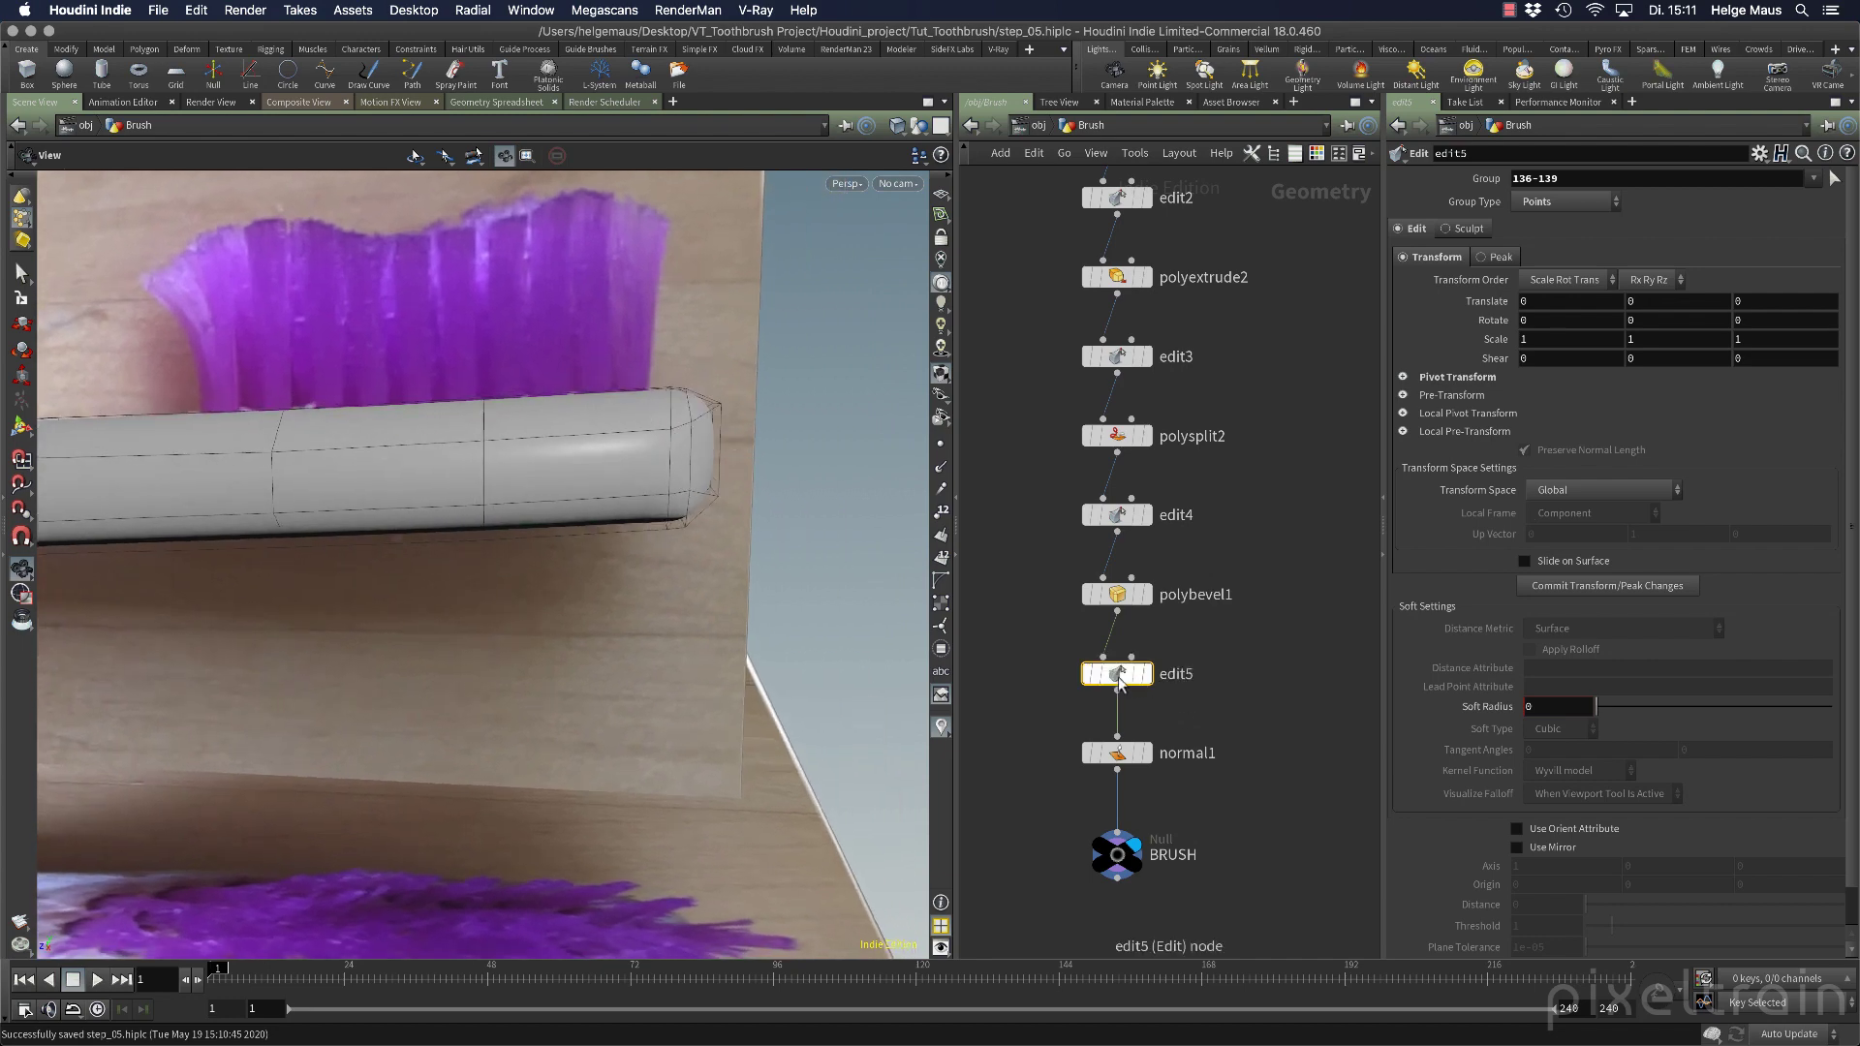
mouse_move(704, 453)
mouse_down()
mouse_move(714, 440)
mouse_move(715, 515)
mouse_move(686, 459)
mouse_up()
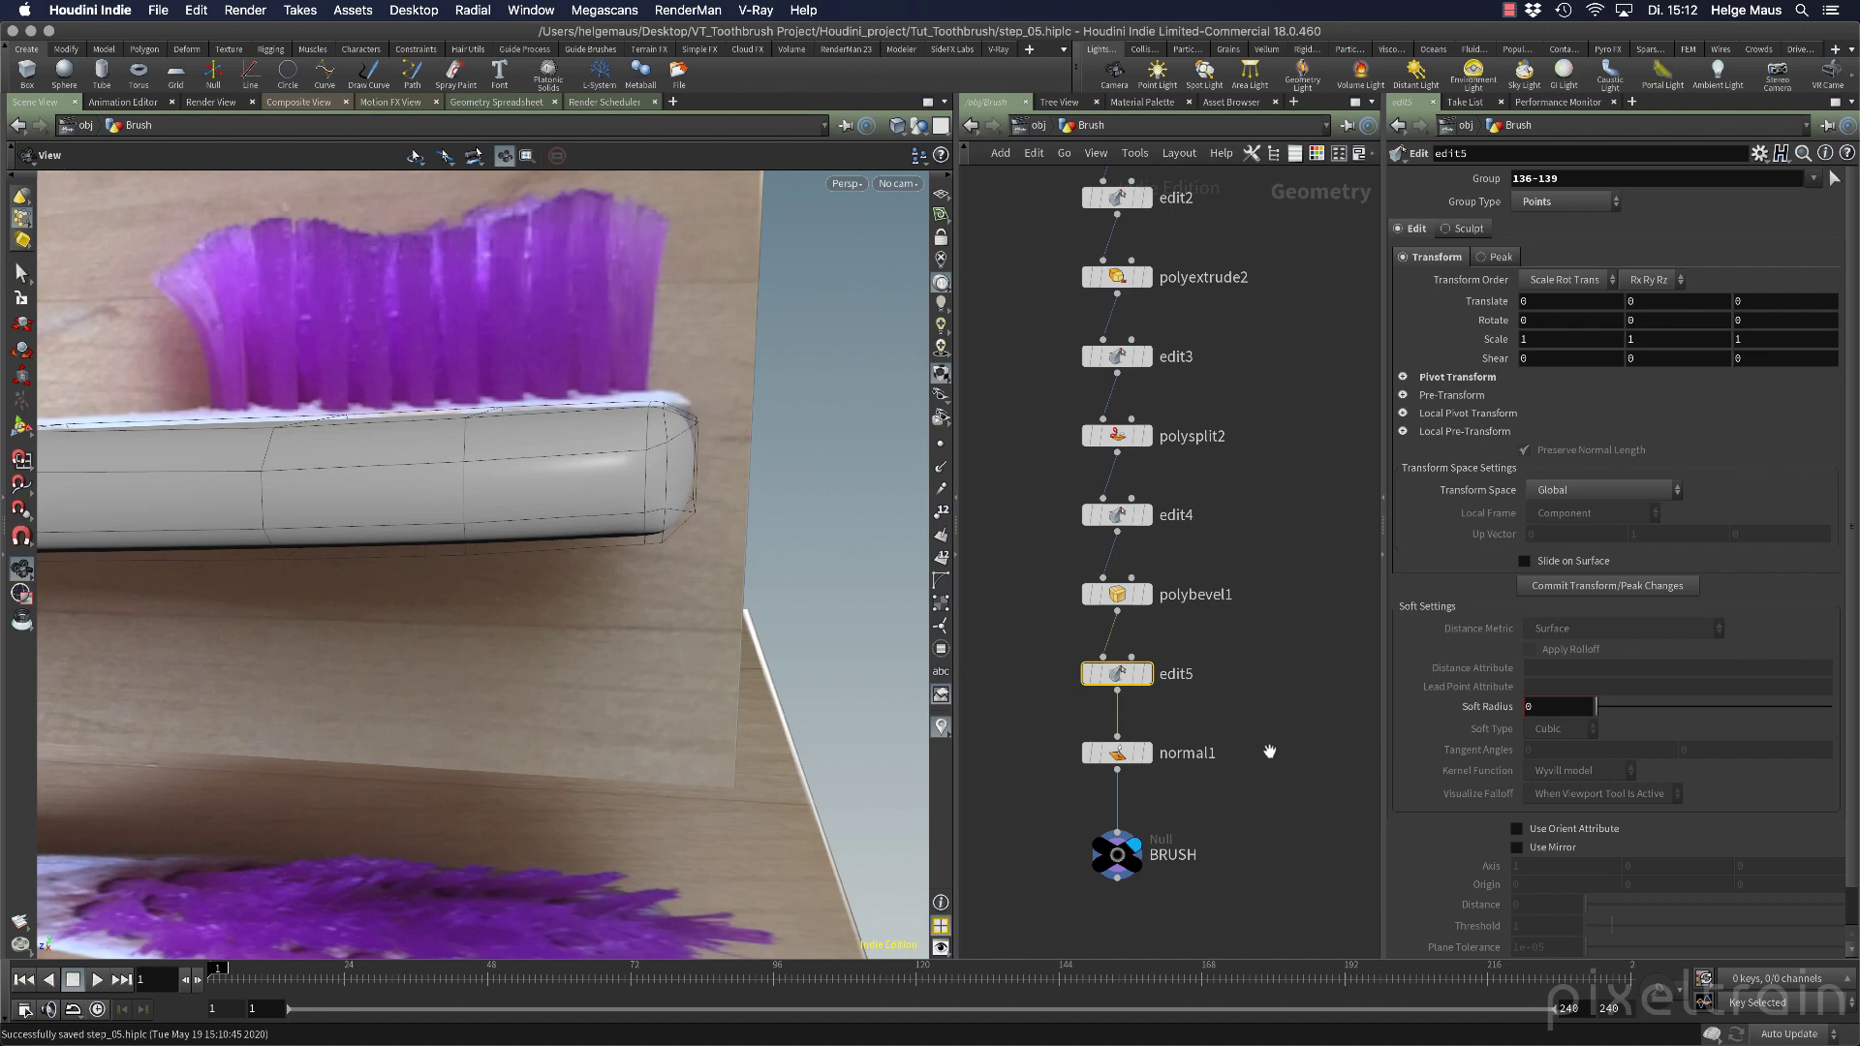
Inspect the parameters of the edit4 and edit3 nodes in the Brush network.
click(1119, 520)
click(1122, 358)
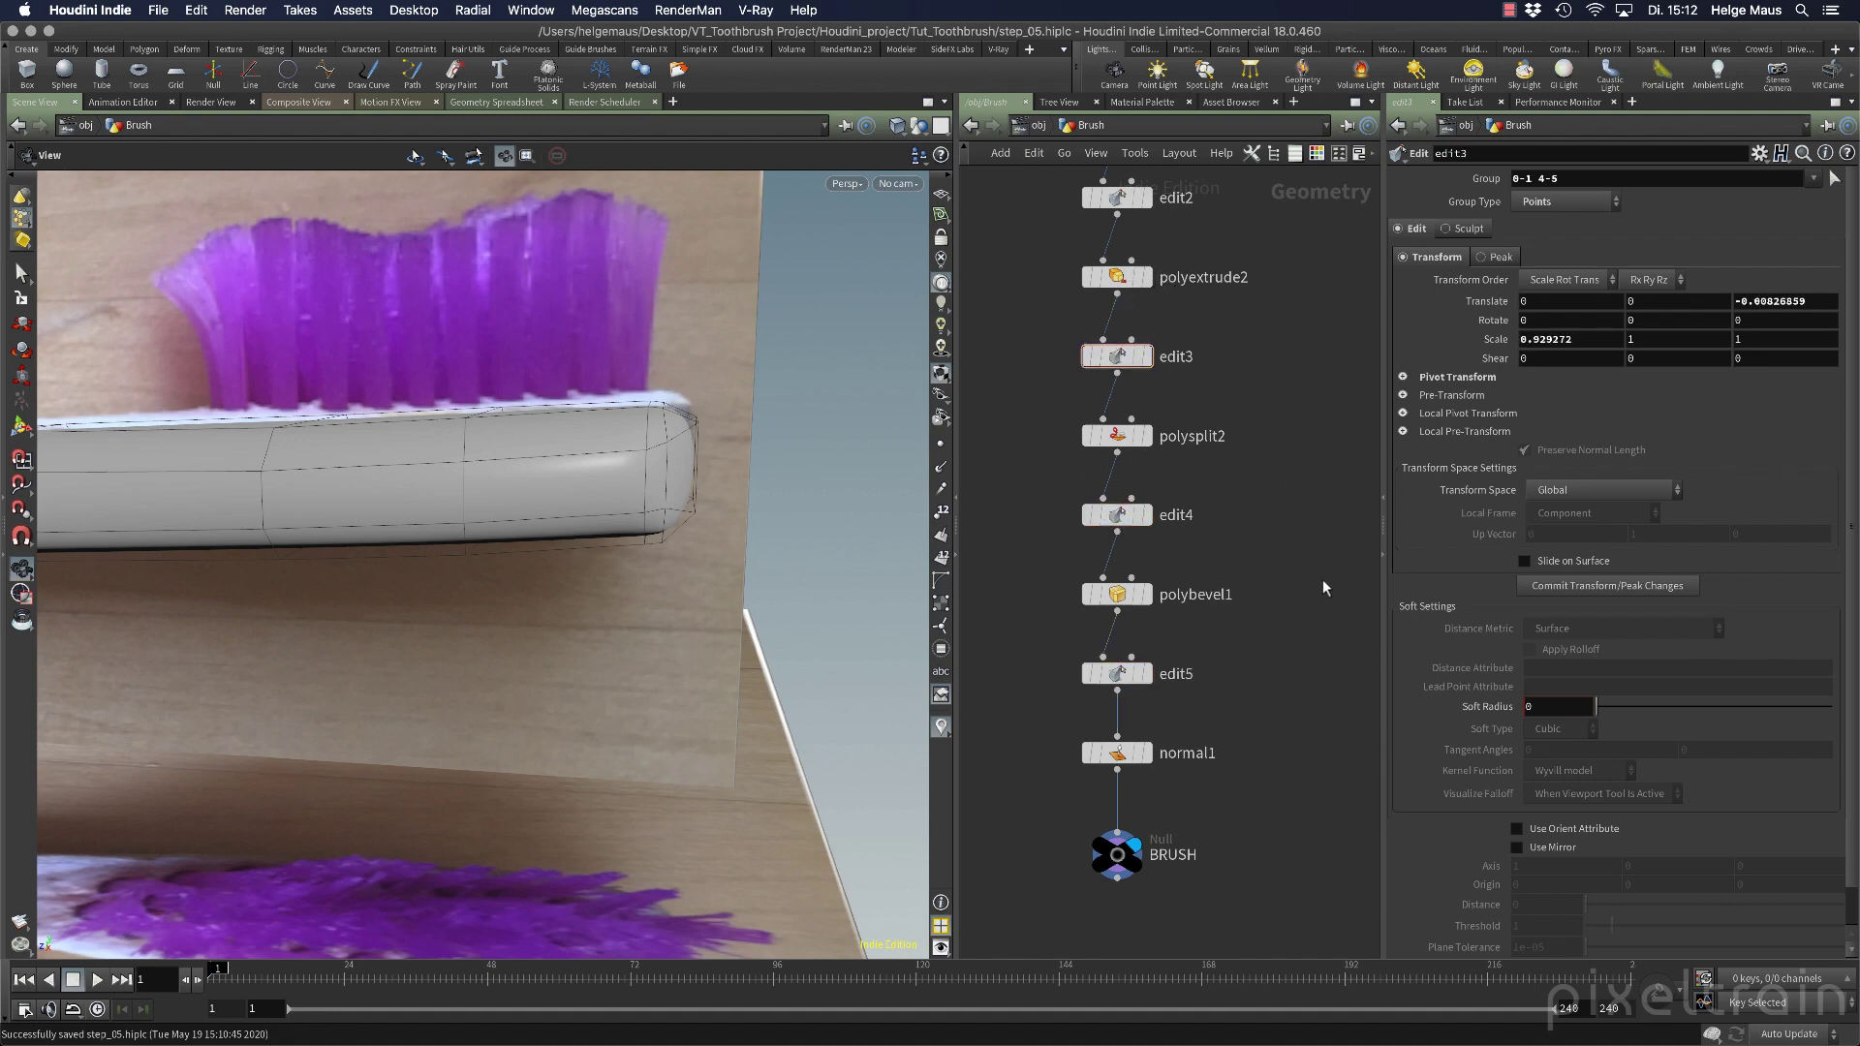
scroll(1322, 579, down, 3)
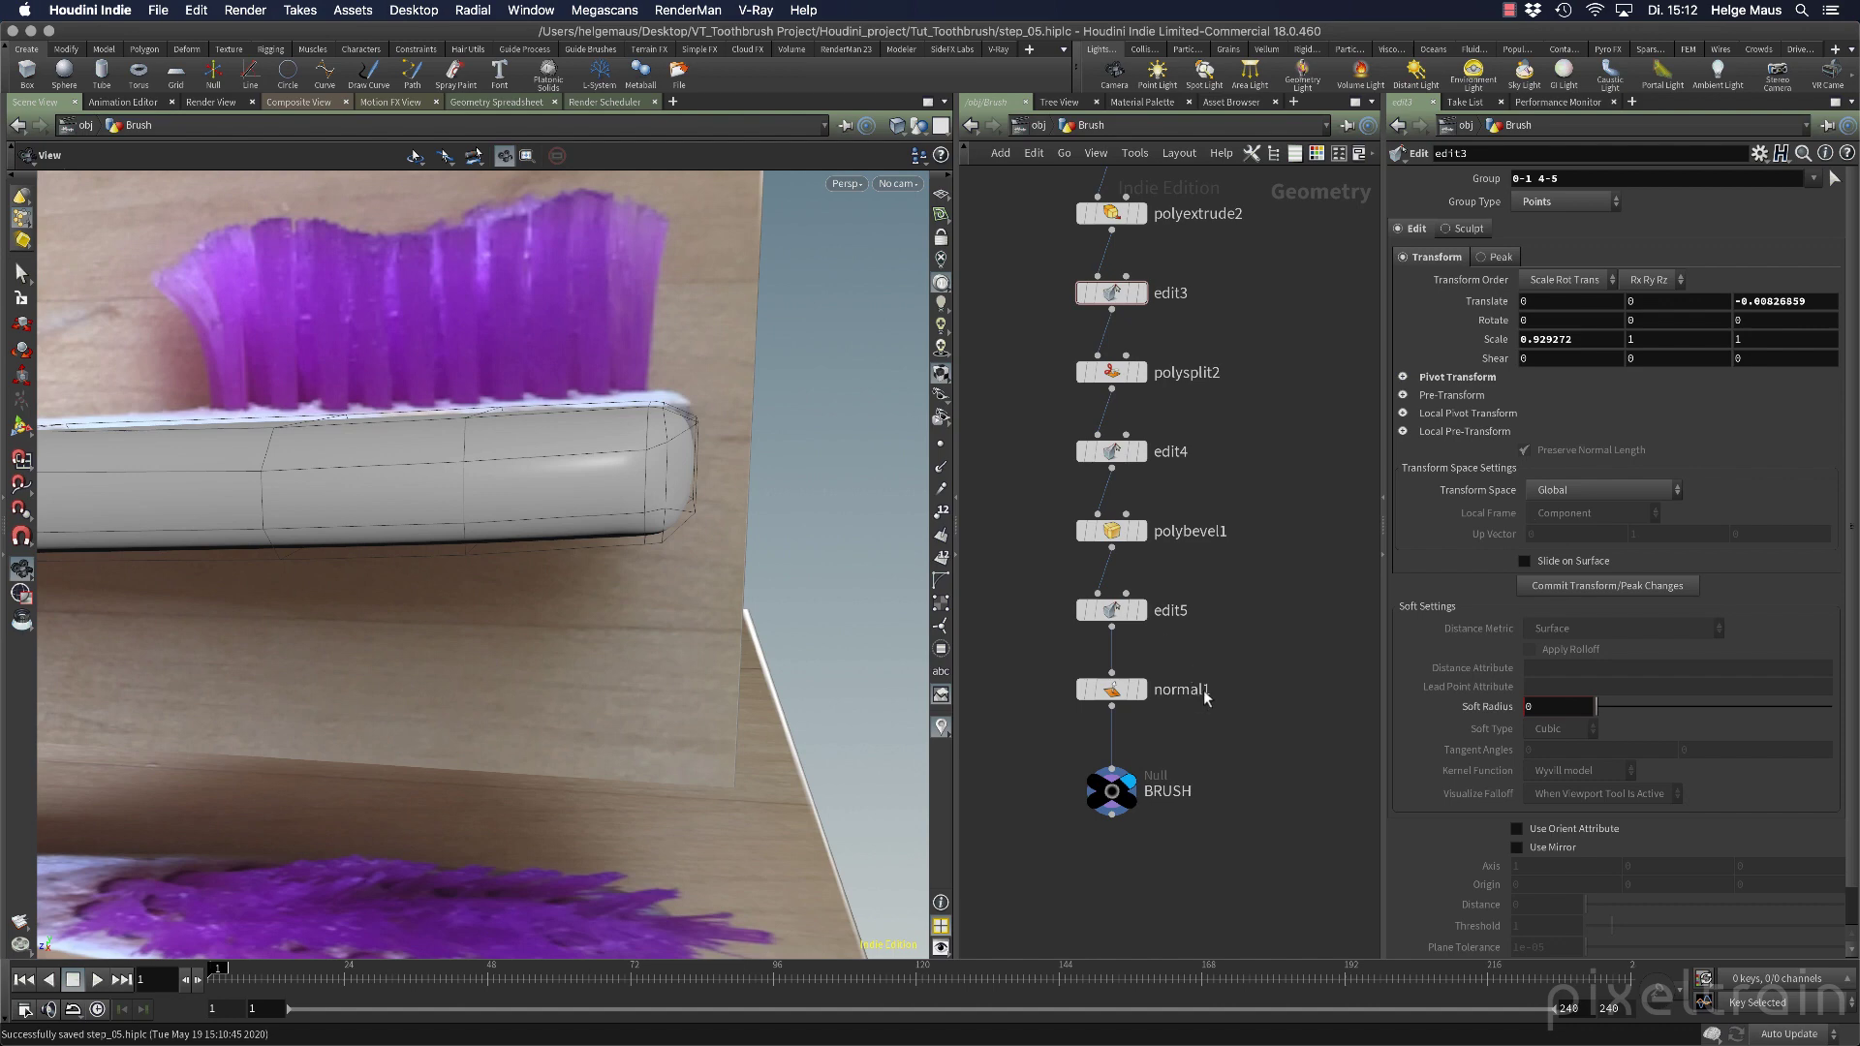
scroll(1221, 659, down, 4)
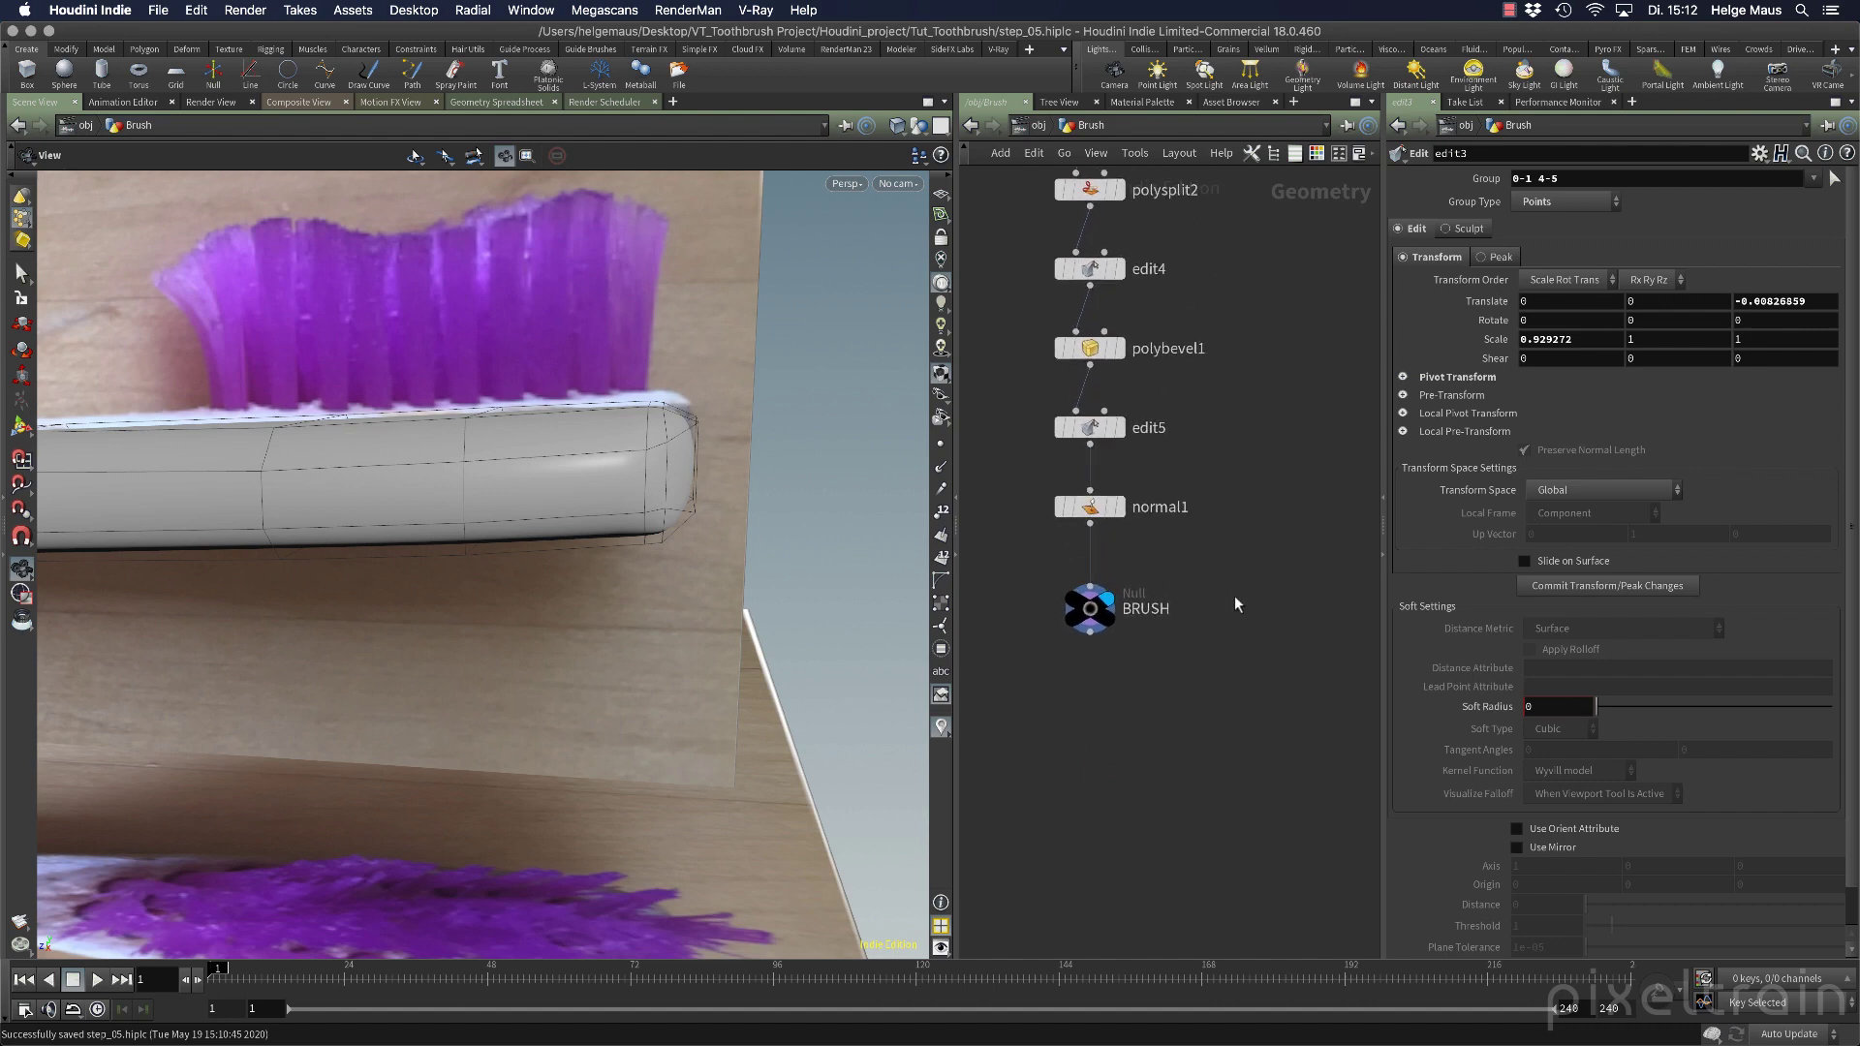
Frame the whole toothbrush again and turn off its subdivision preview.
key(space+h)
drag(517, 663, 673, 587)
key(shift+-)
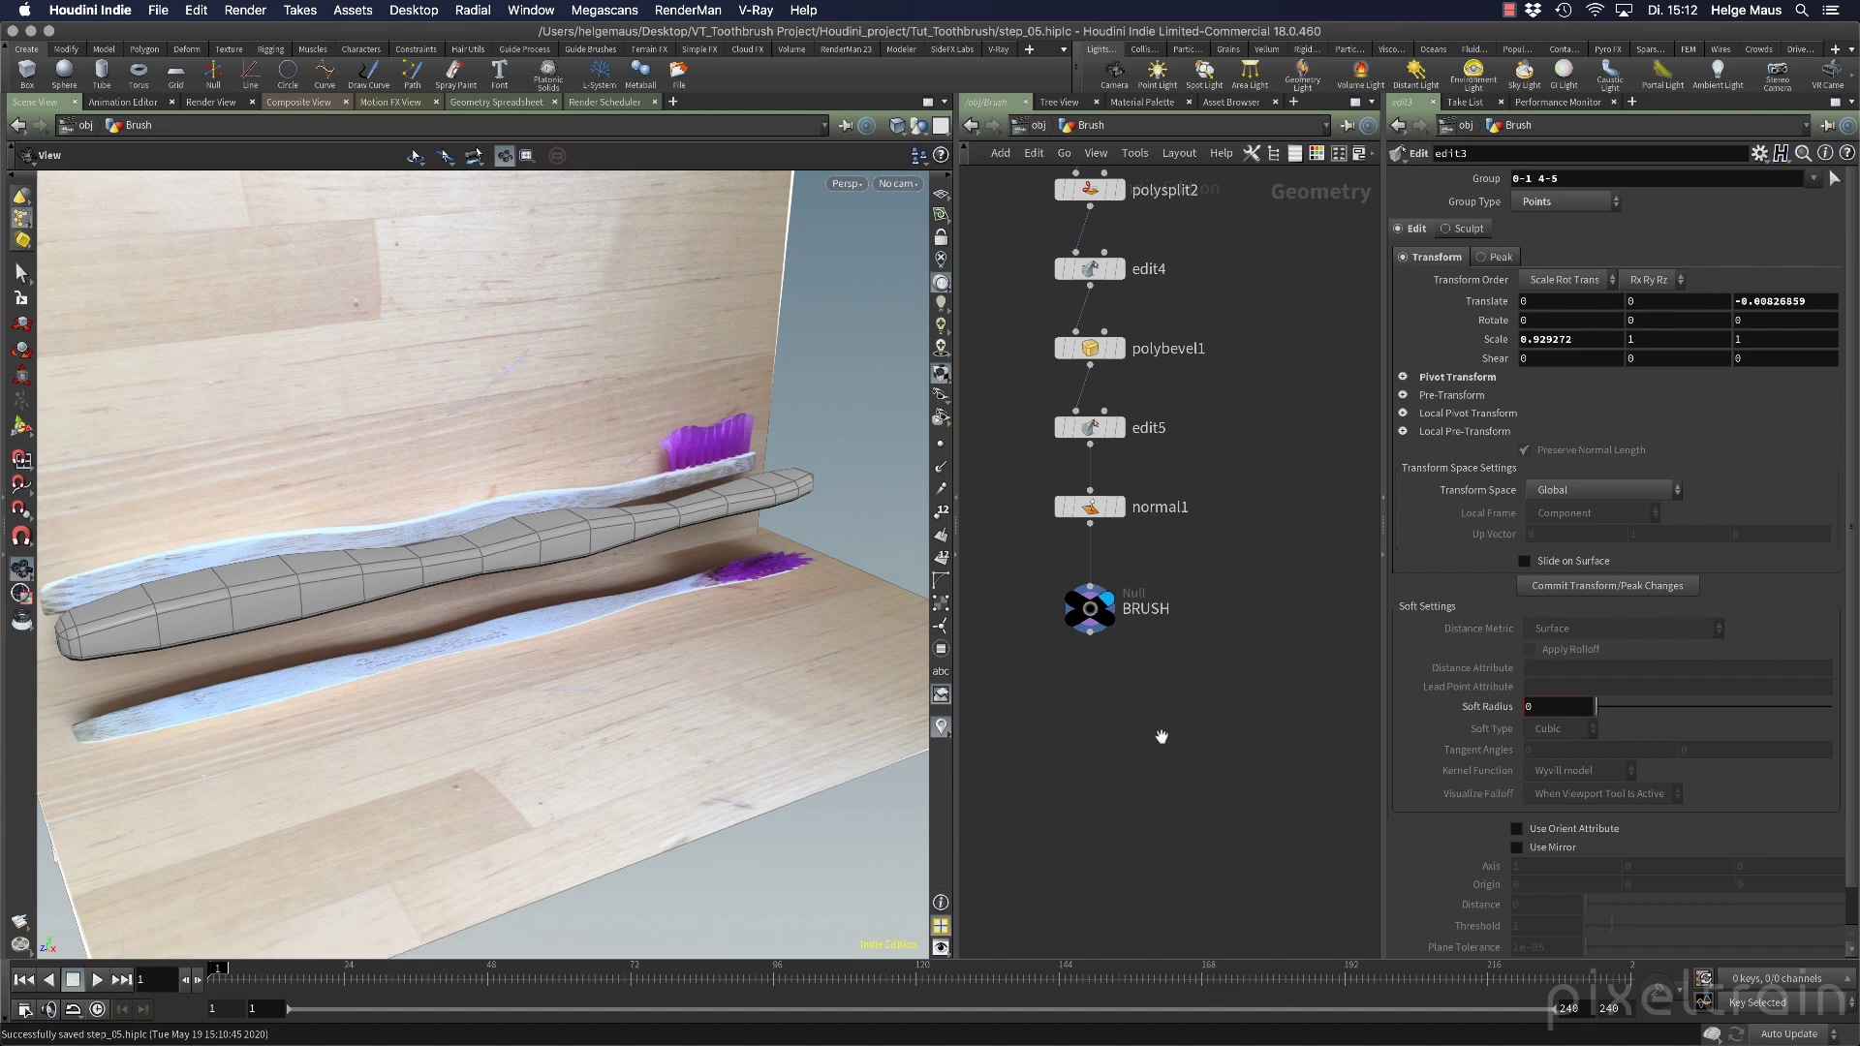
Add a Subdivide node between the normal1 node and the BRUSH null.
key(Tab)
text(edit)
key(Return)
click(1124, 723)
mouse_move(1124, 723)
mouse_down()
mouse_move(1335, 508)
mouse_move(1095, 562)
mouse_up()
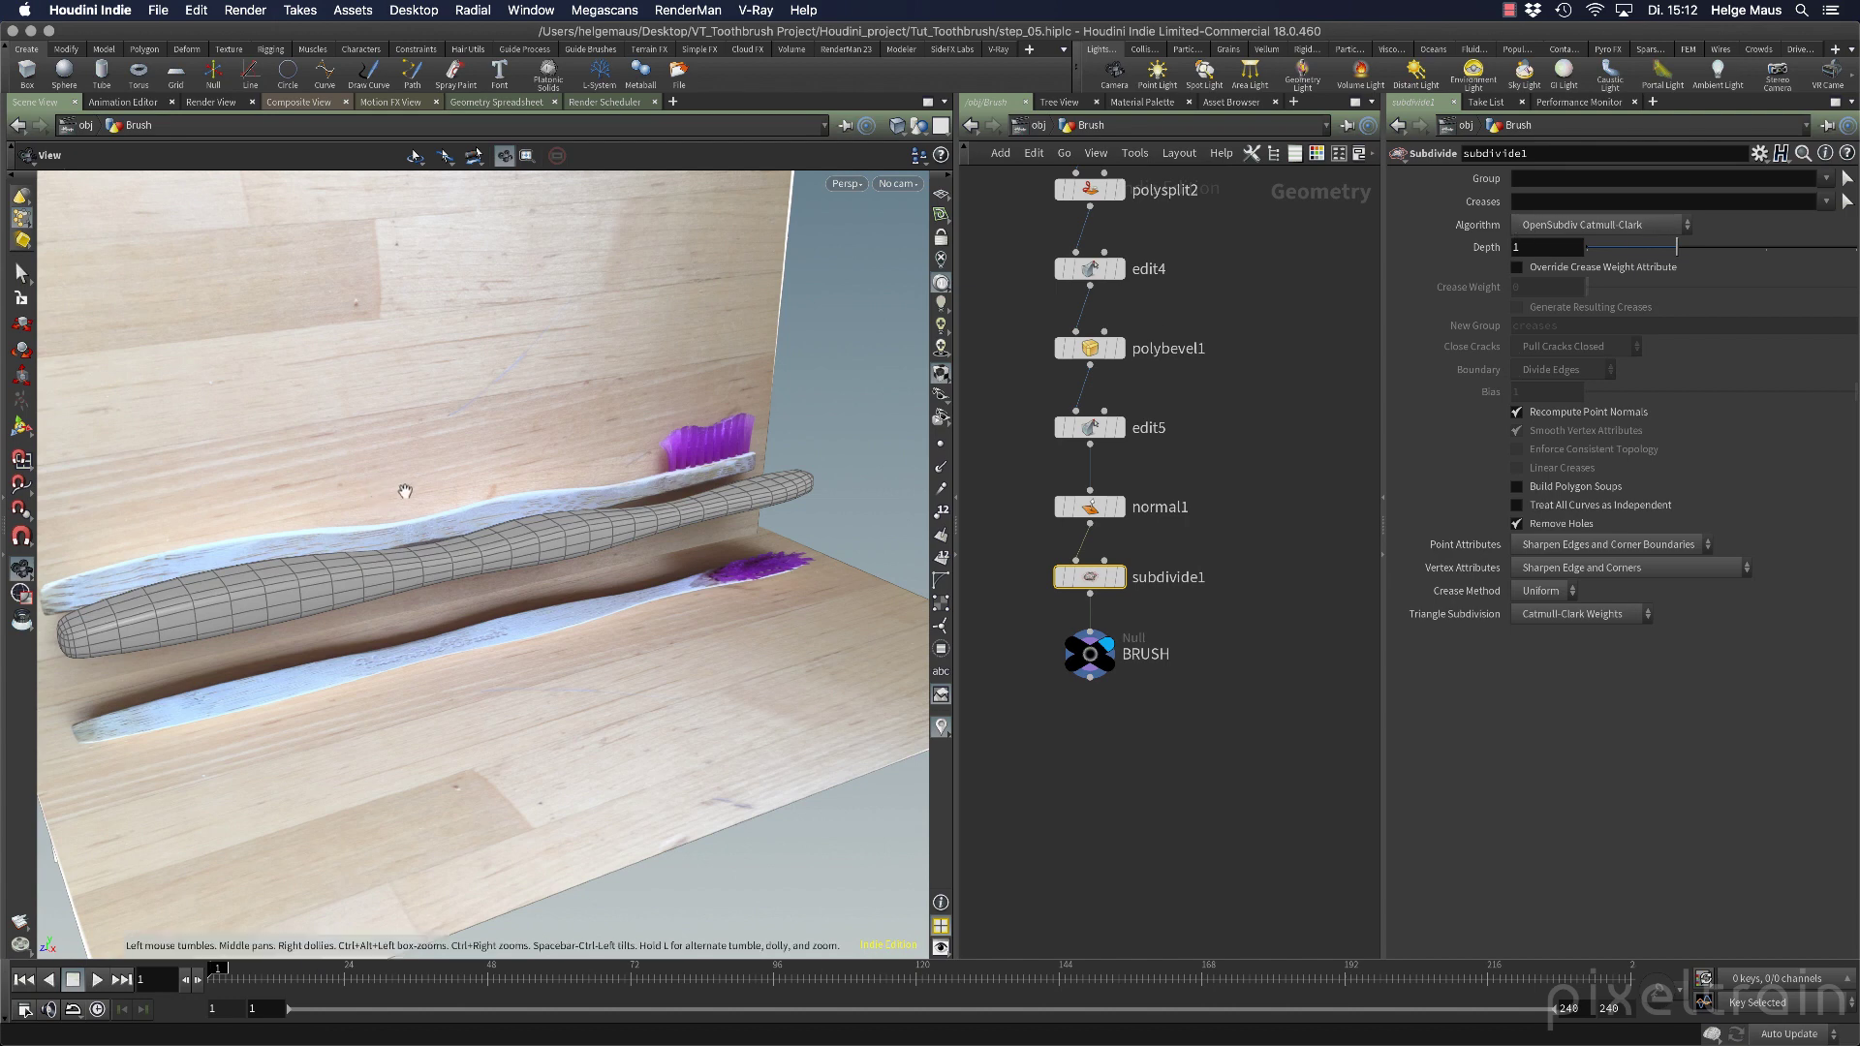
Check the subdivided toothbrush from several angles and save the scene.
key(shift+c)
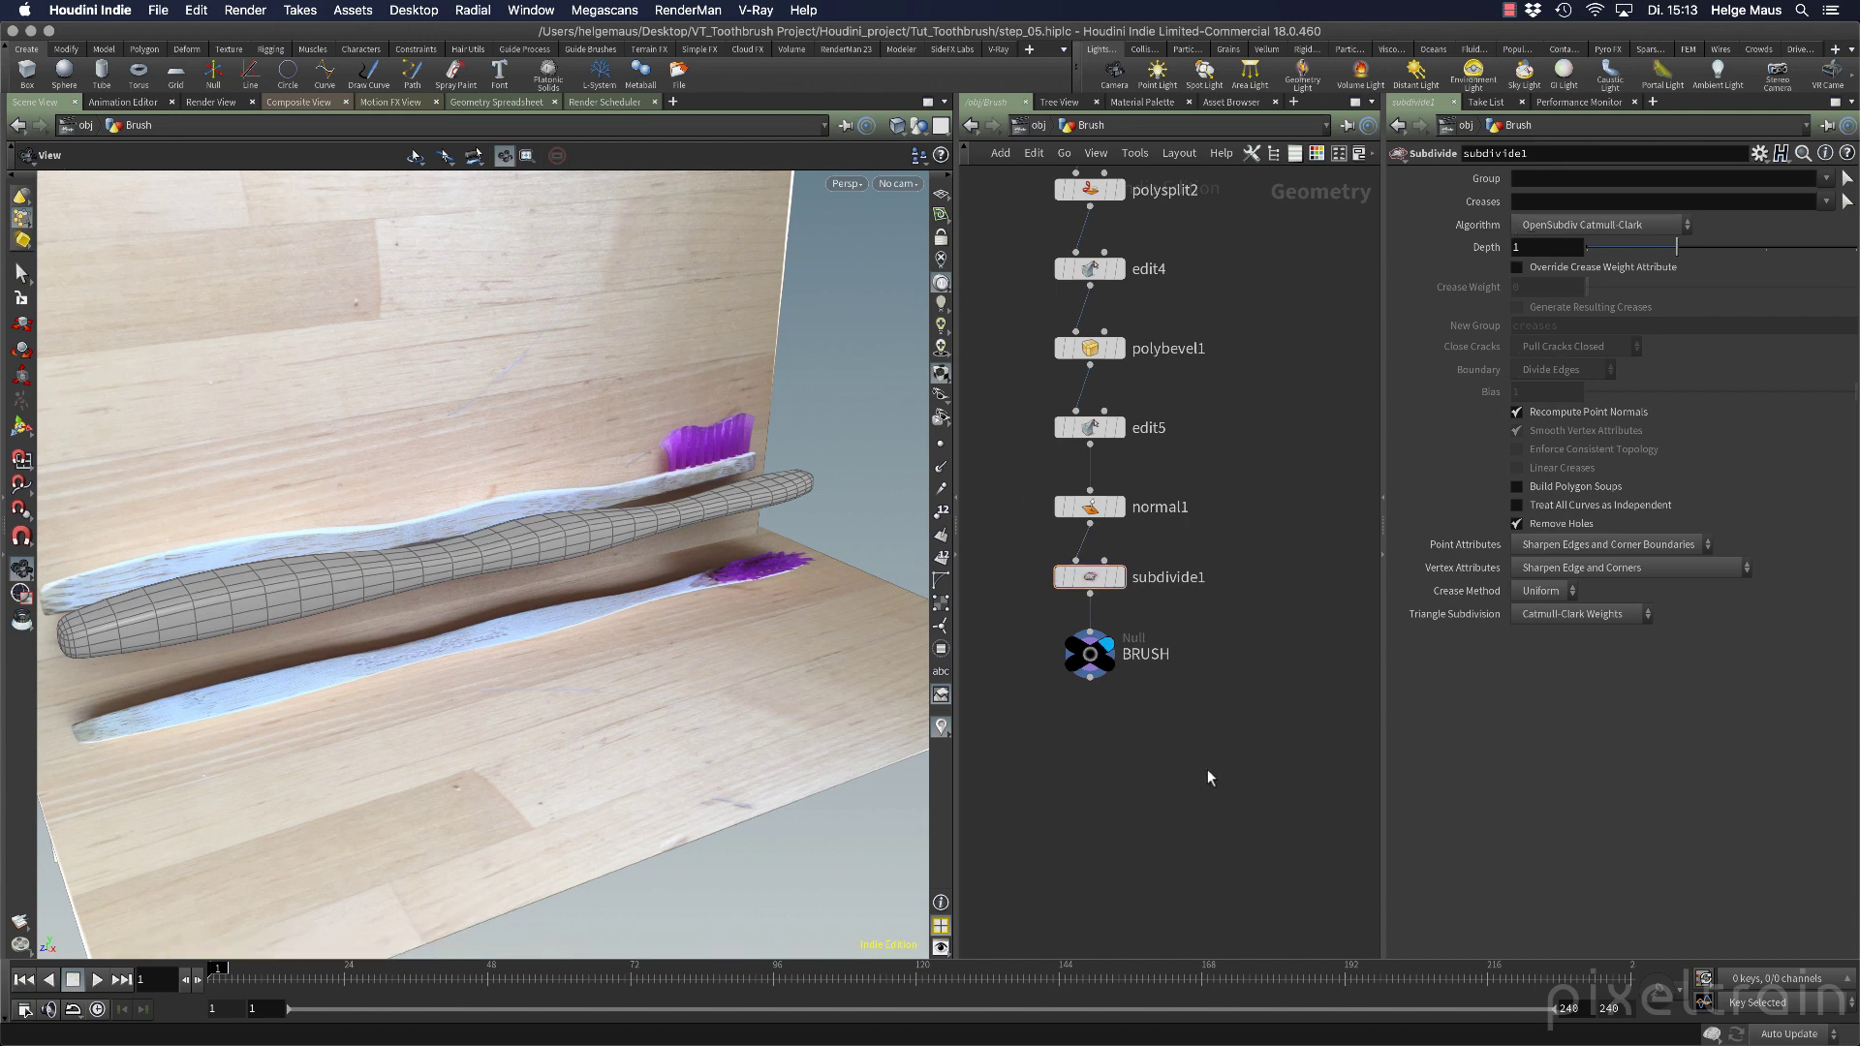
drag(814, 636, 540, 528)
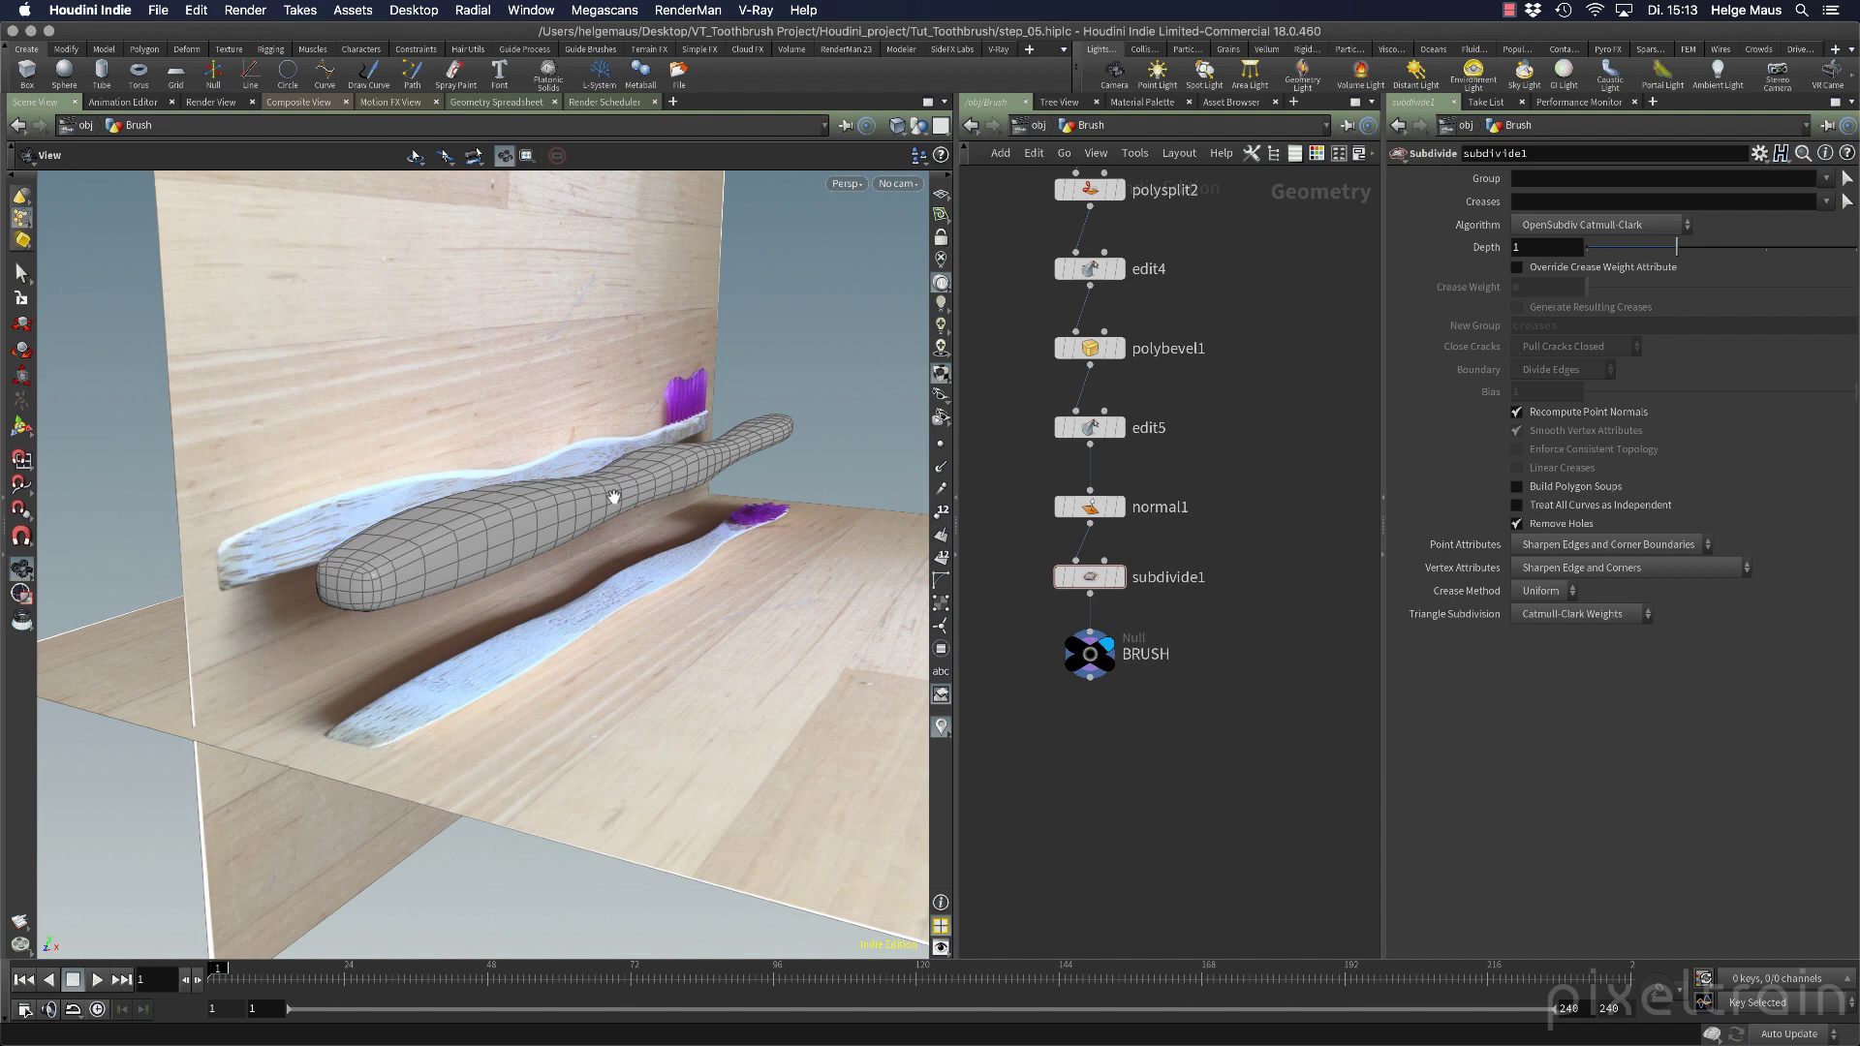
drag(613, 497, 797, 636)
scroll(1172, 766, down, 2)
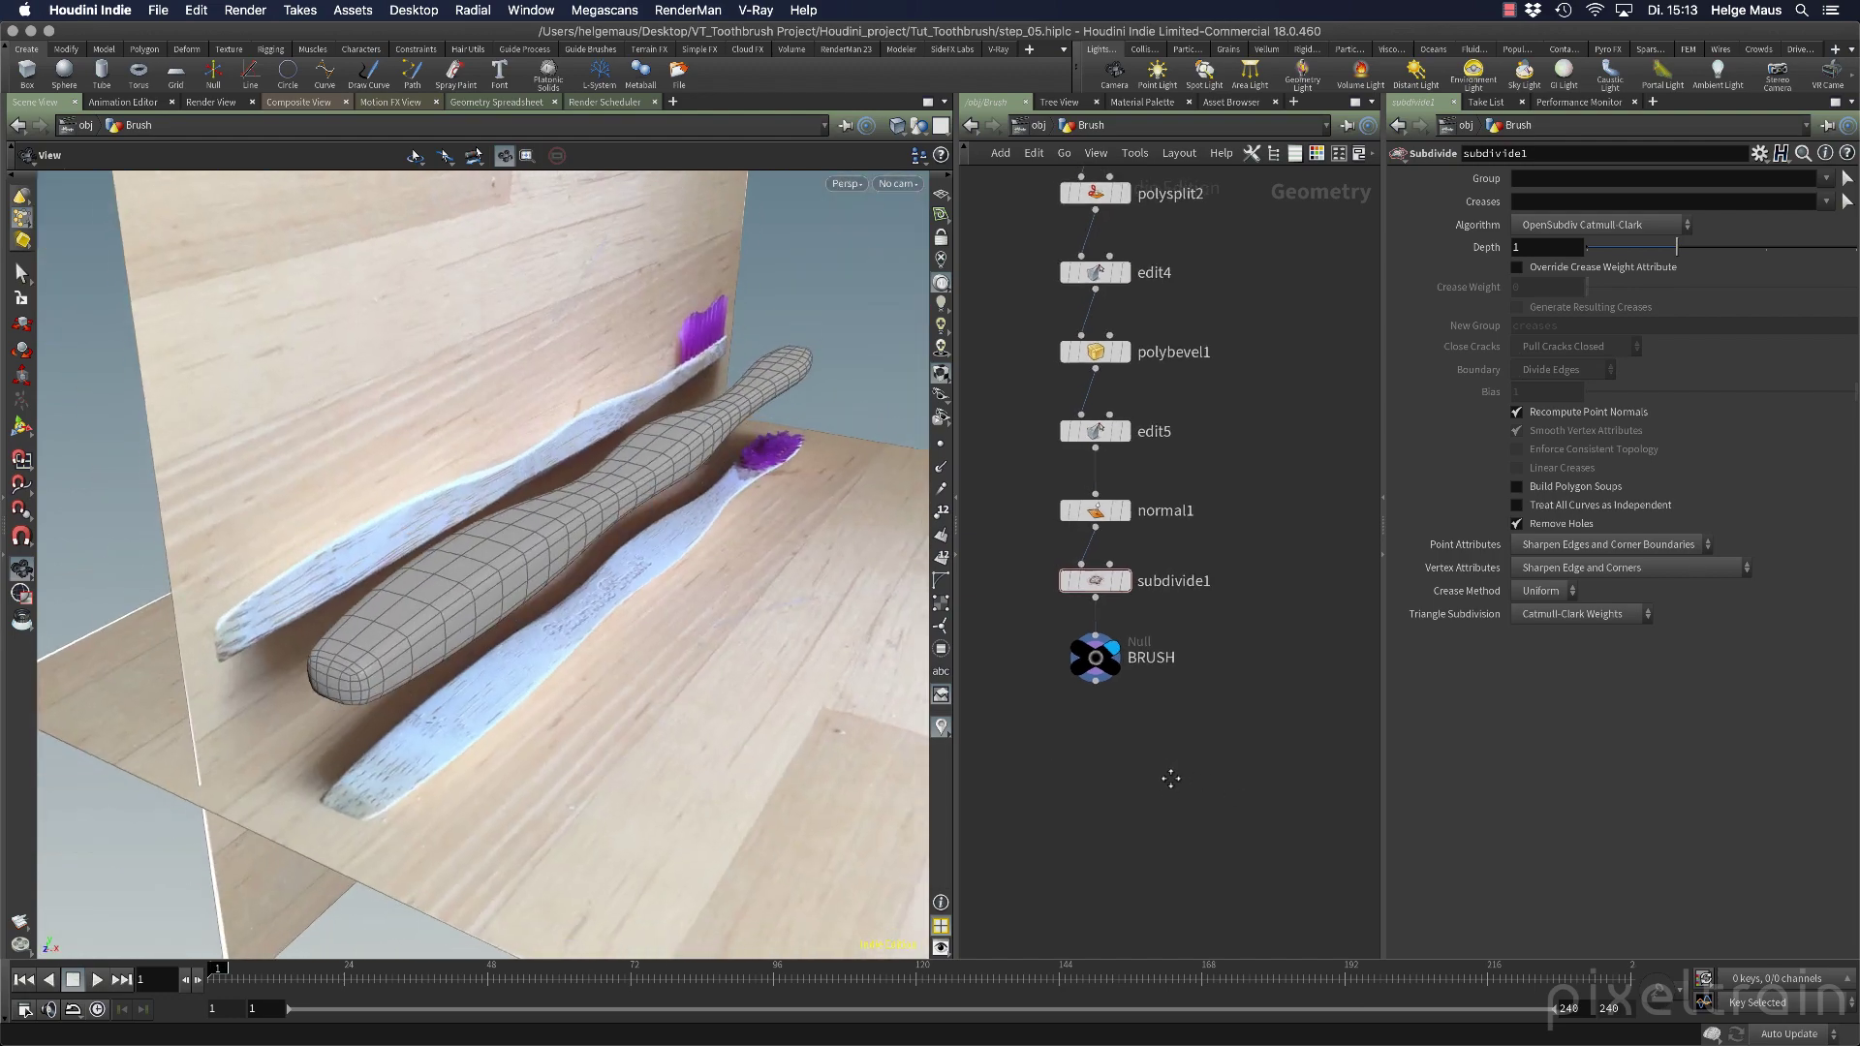
key(super+s)
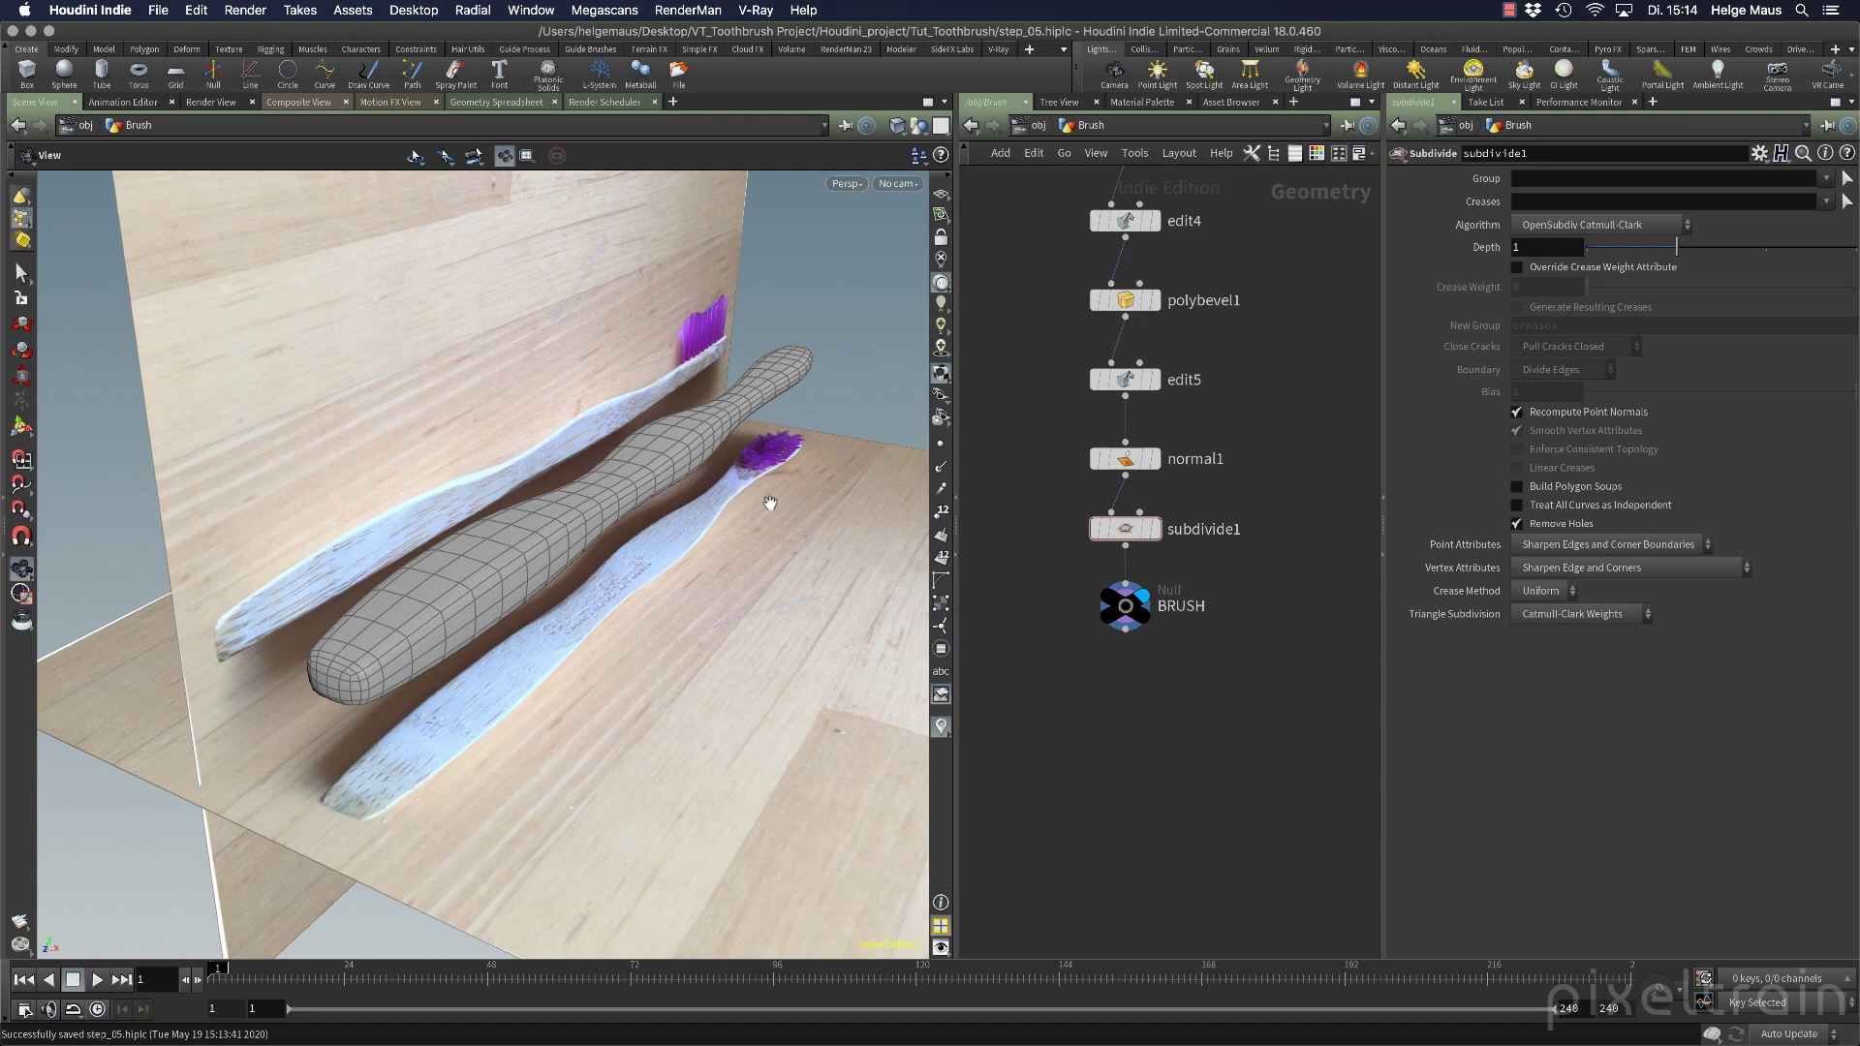
Show the SideFX Labs shelf, and check the available shelves and the Labs update window.
click(949, 48)
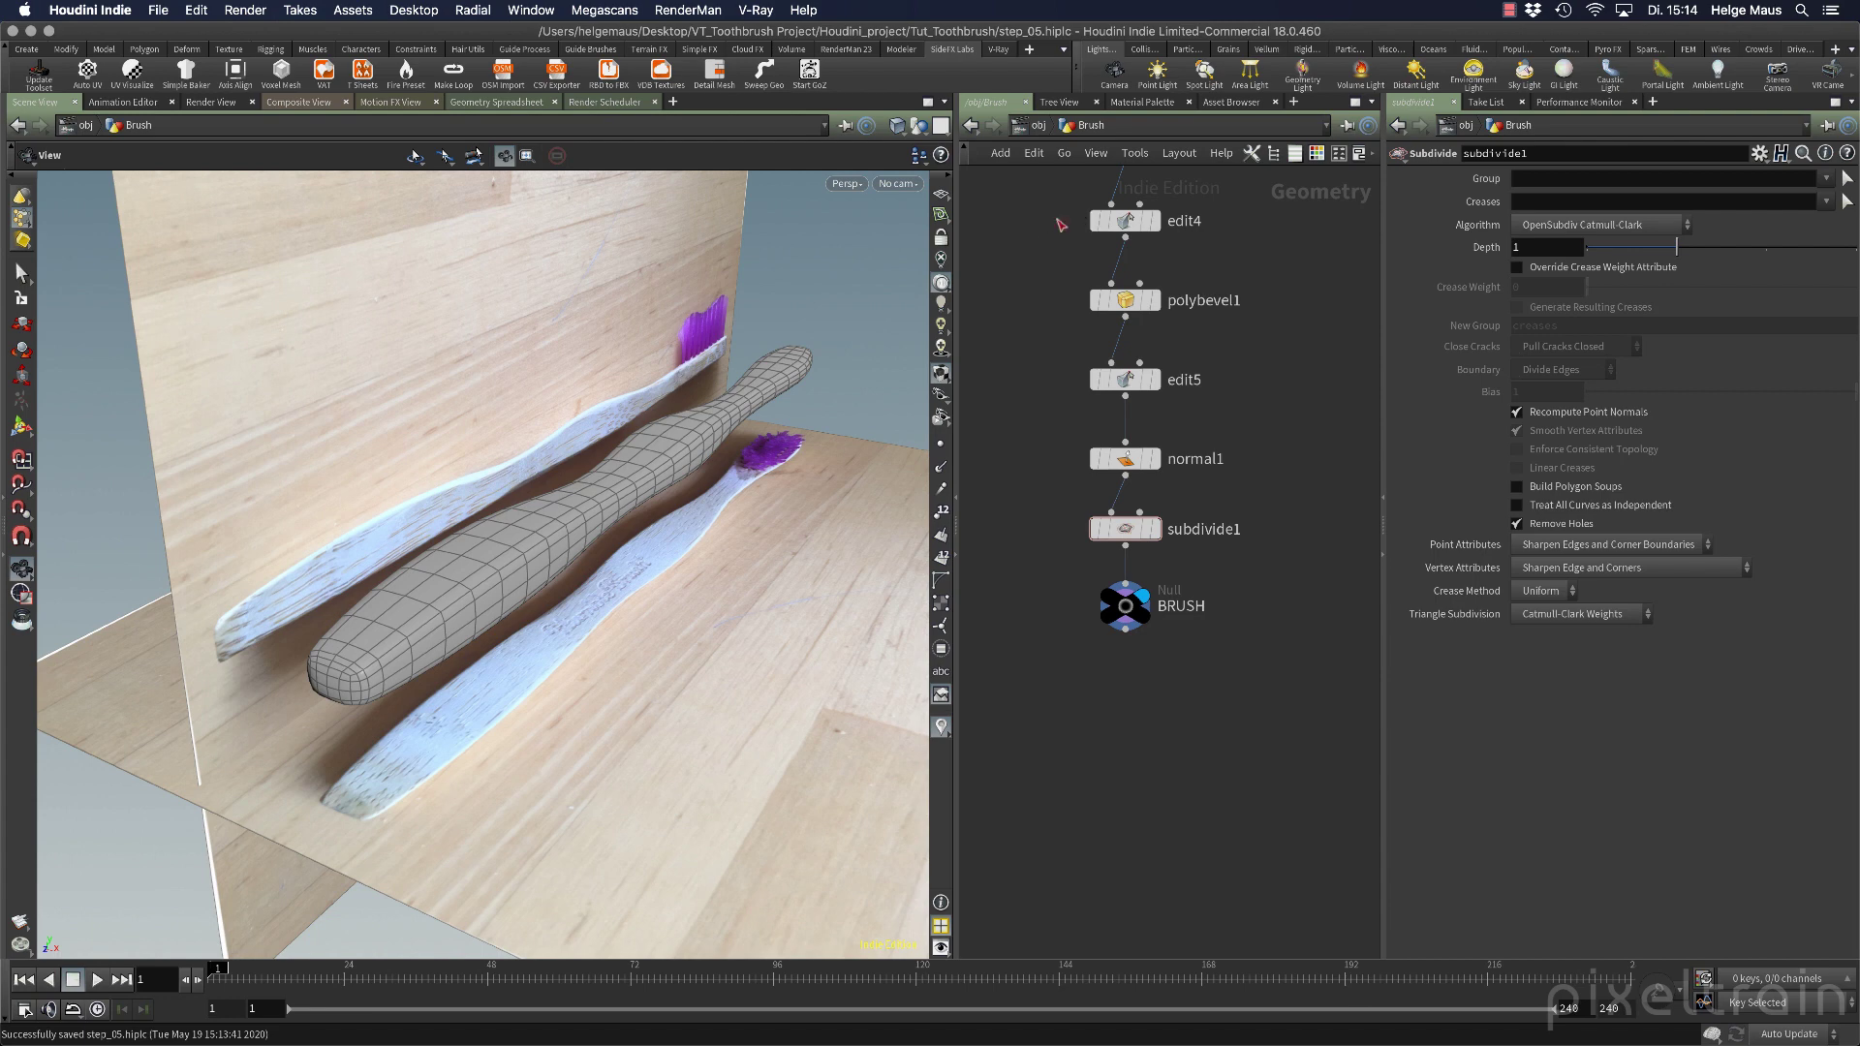
click(1029, 49)
mouse_move(1062, 153)
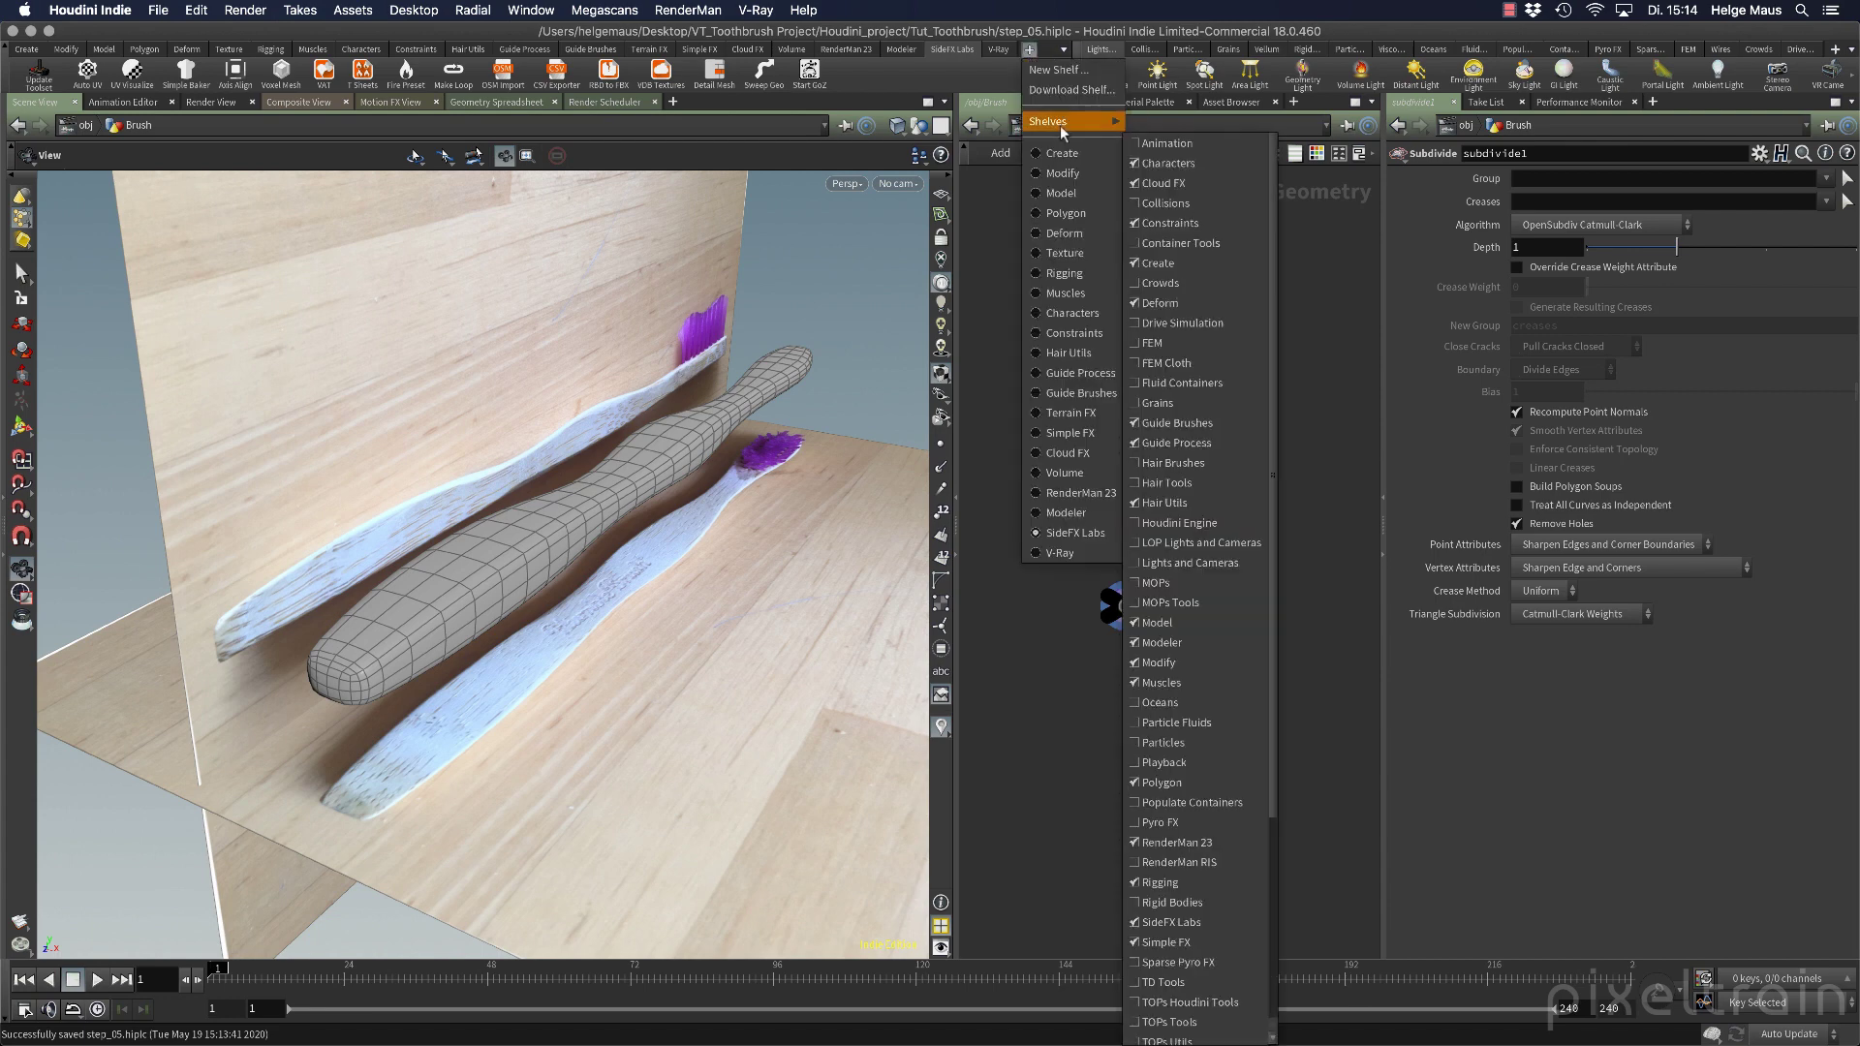
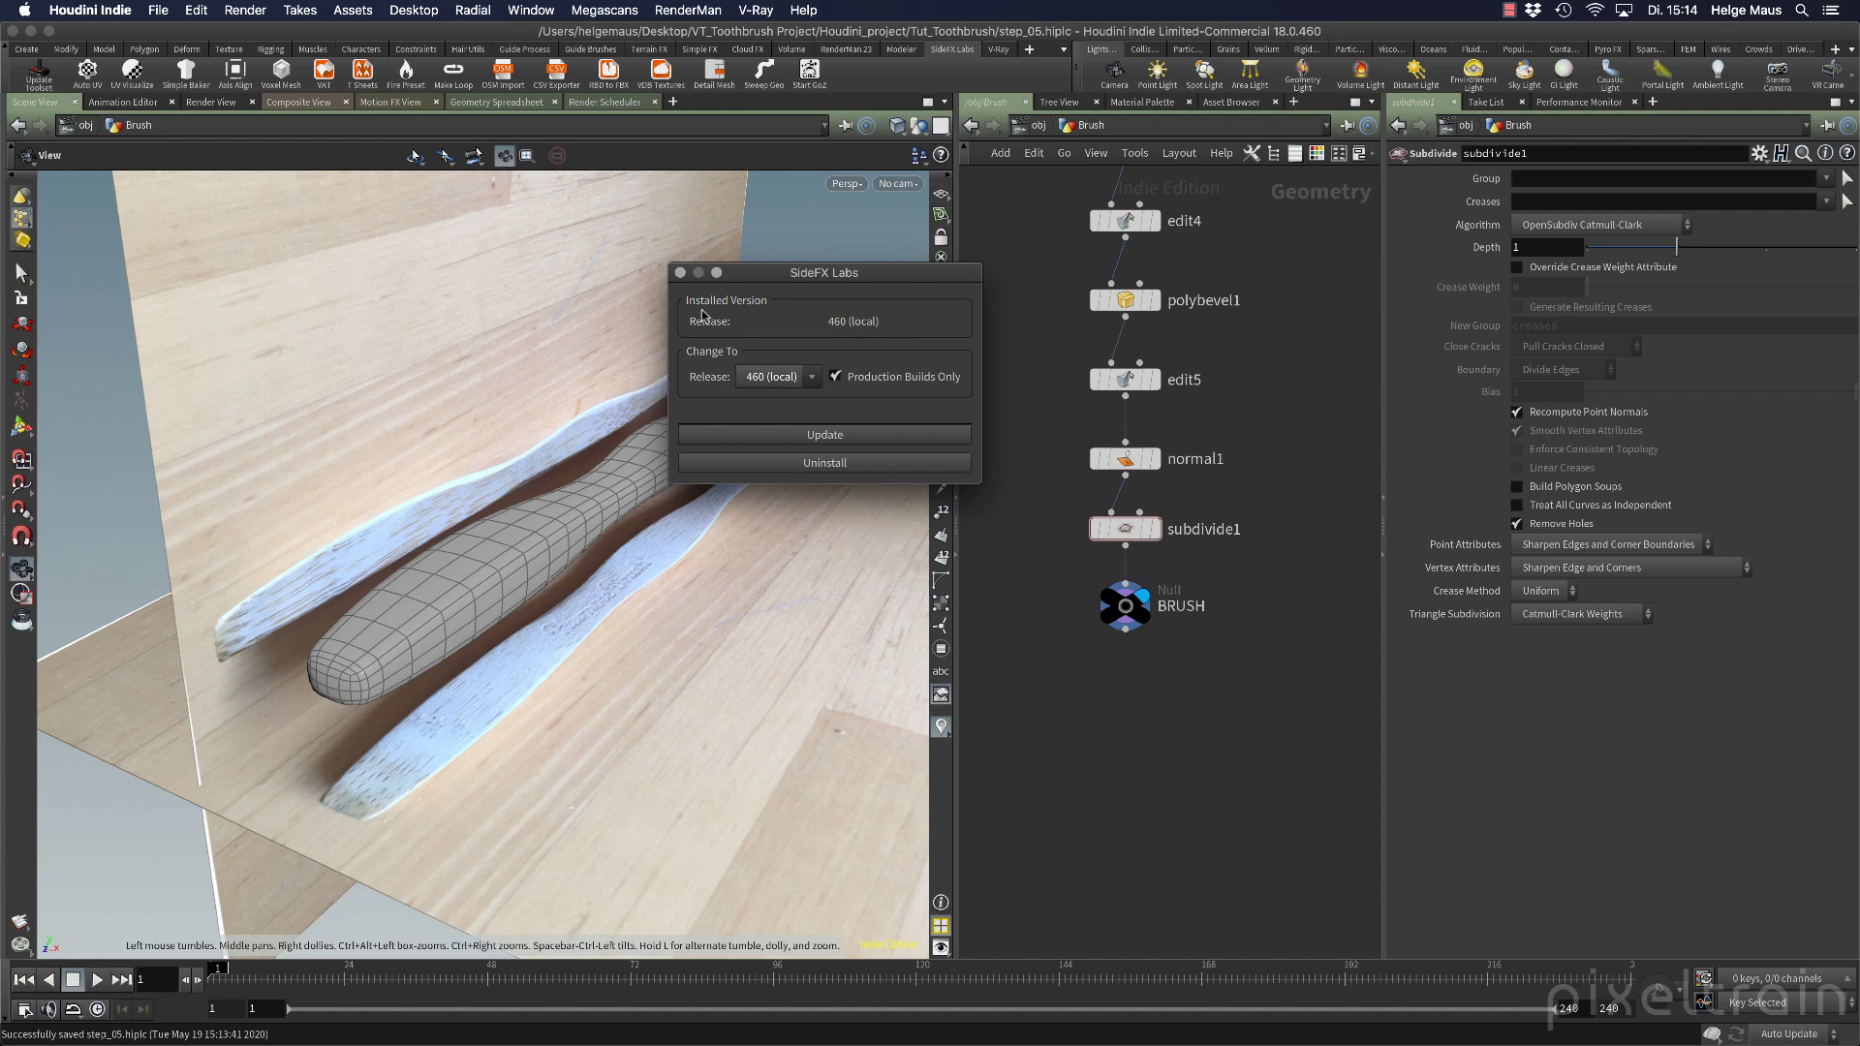
click(680, 272)
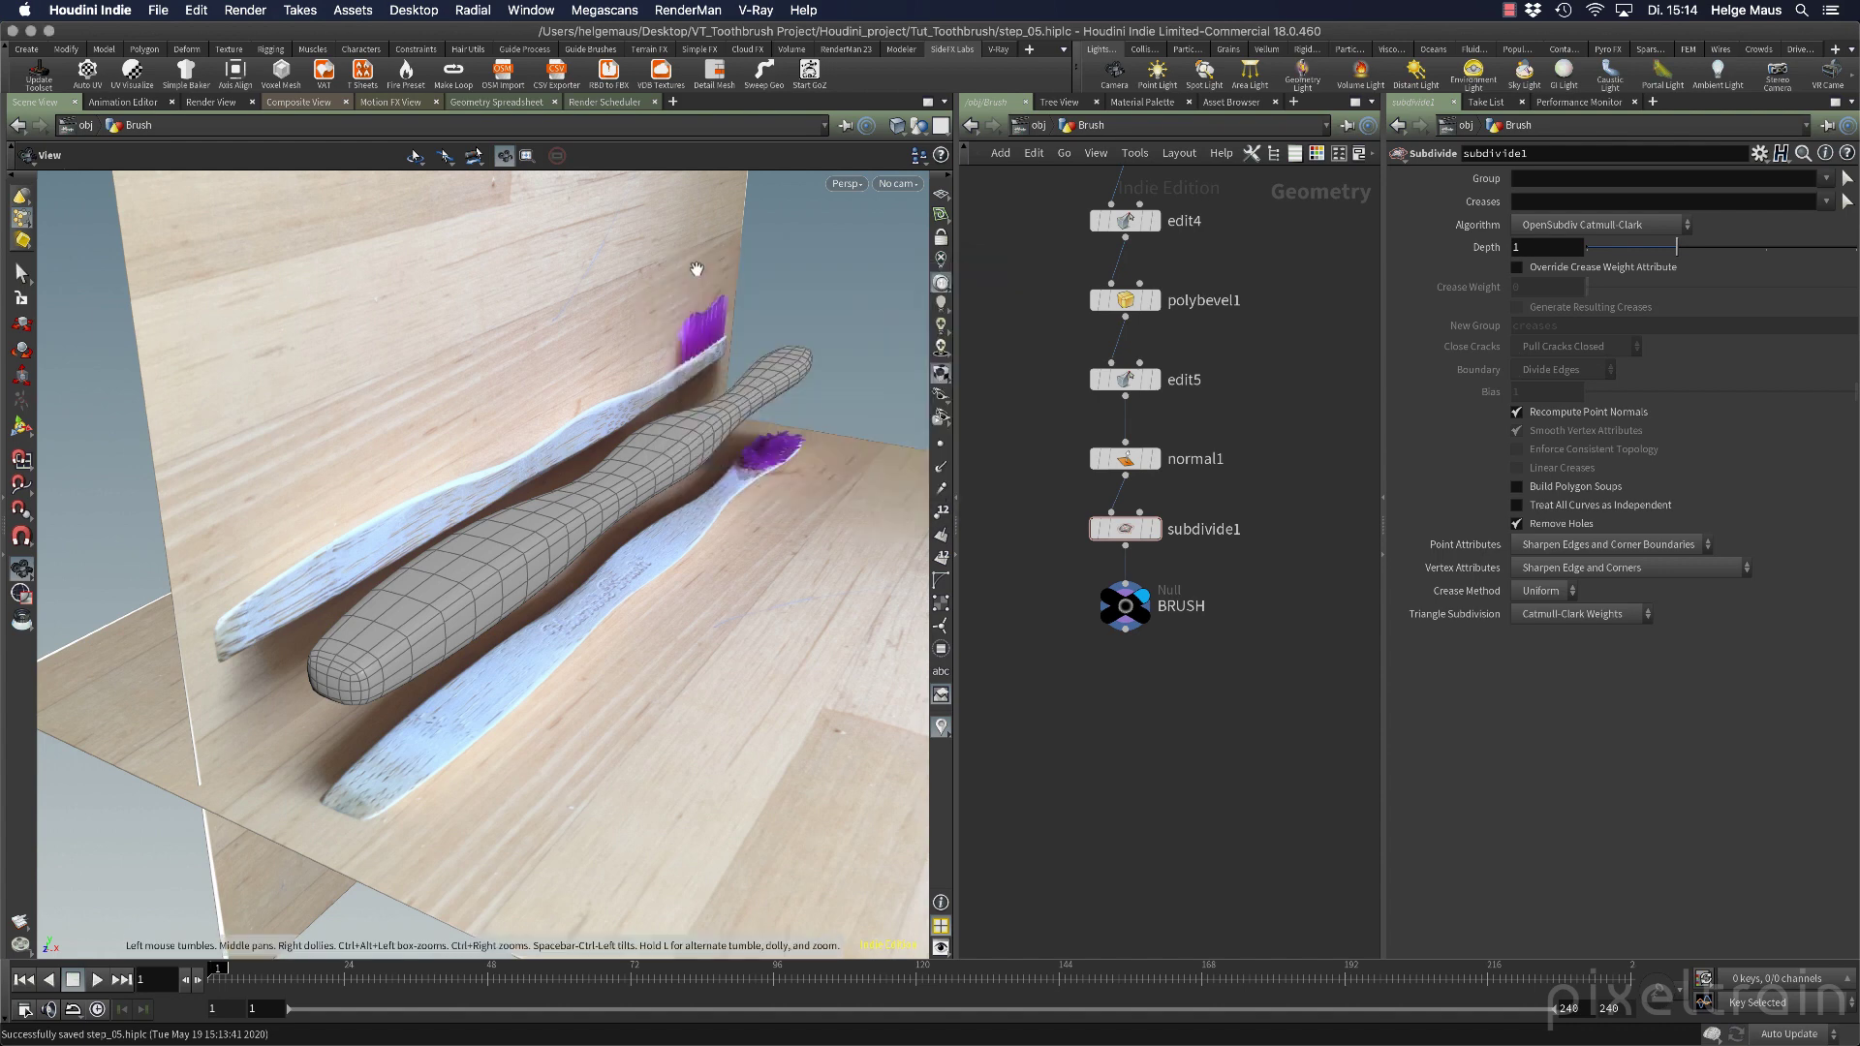
click(532, 11)
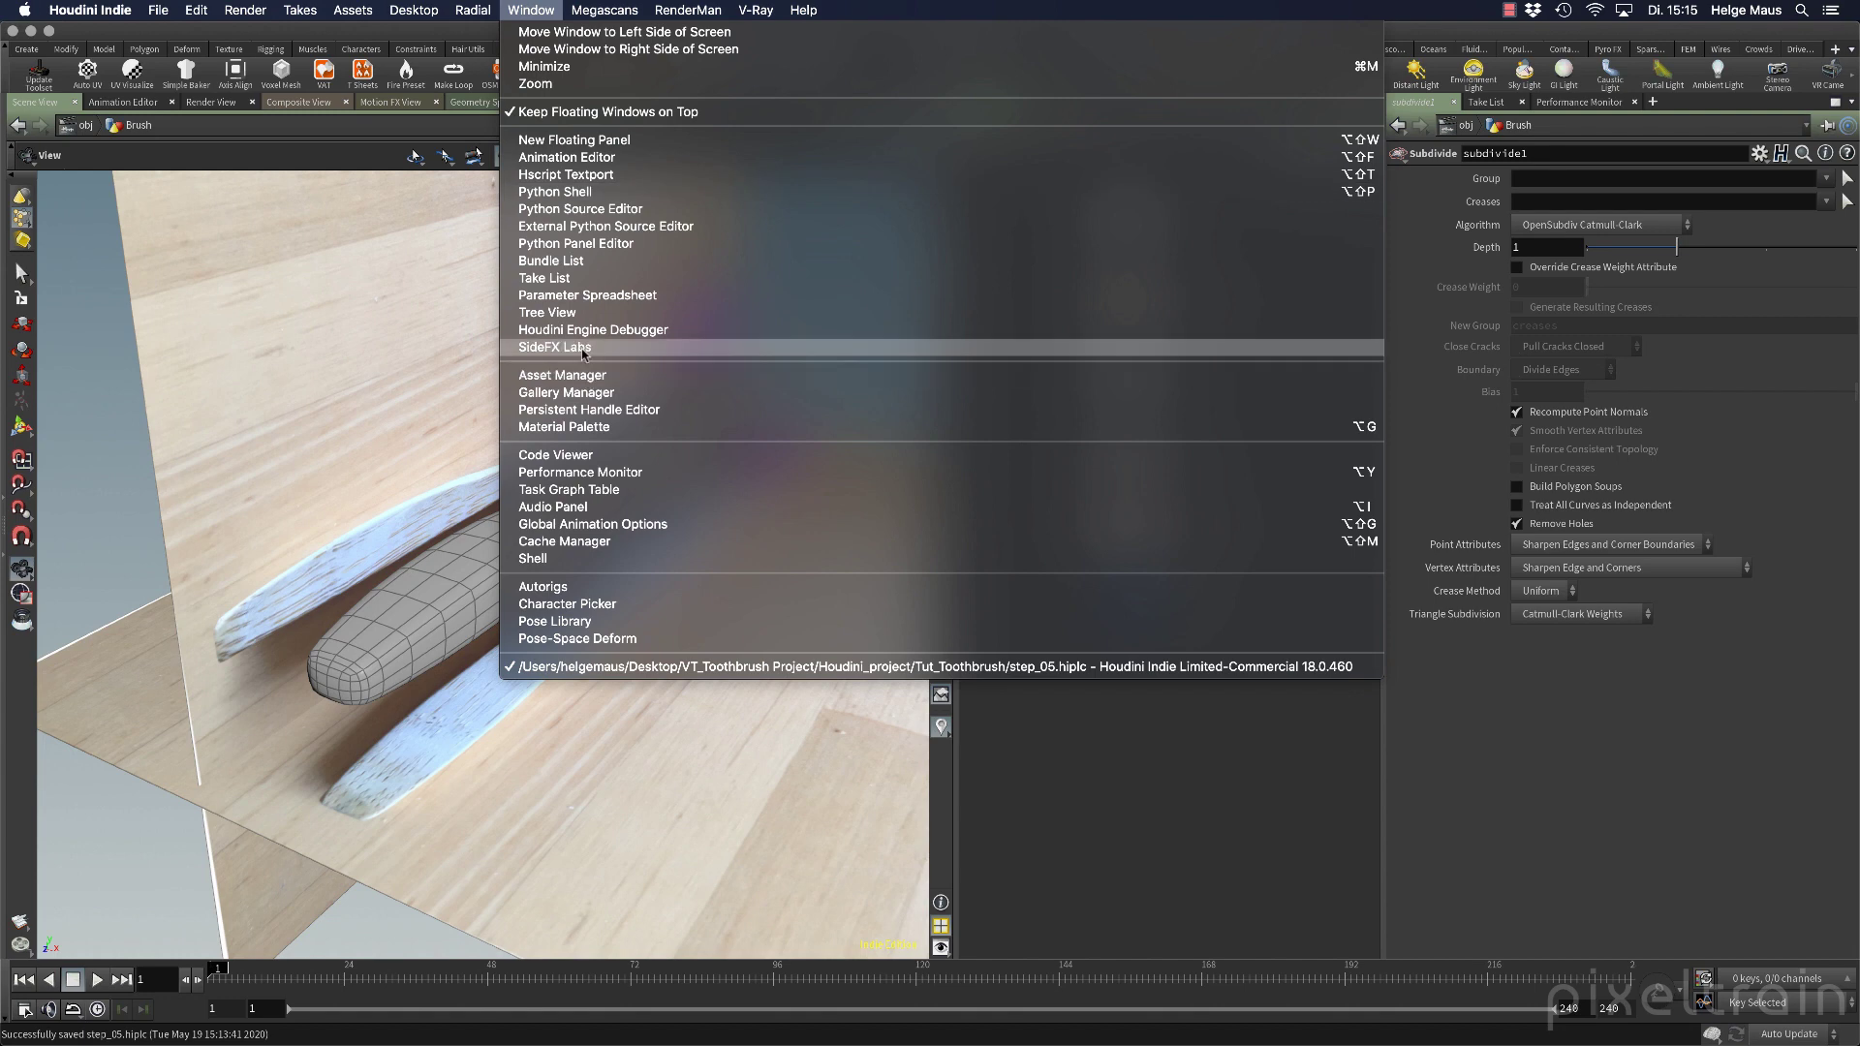
click(1201, 826)
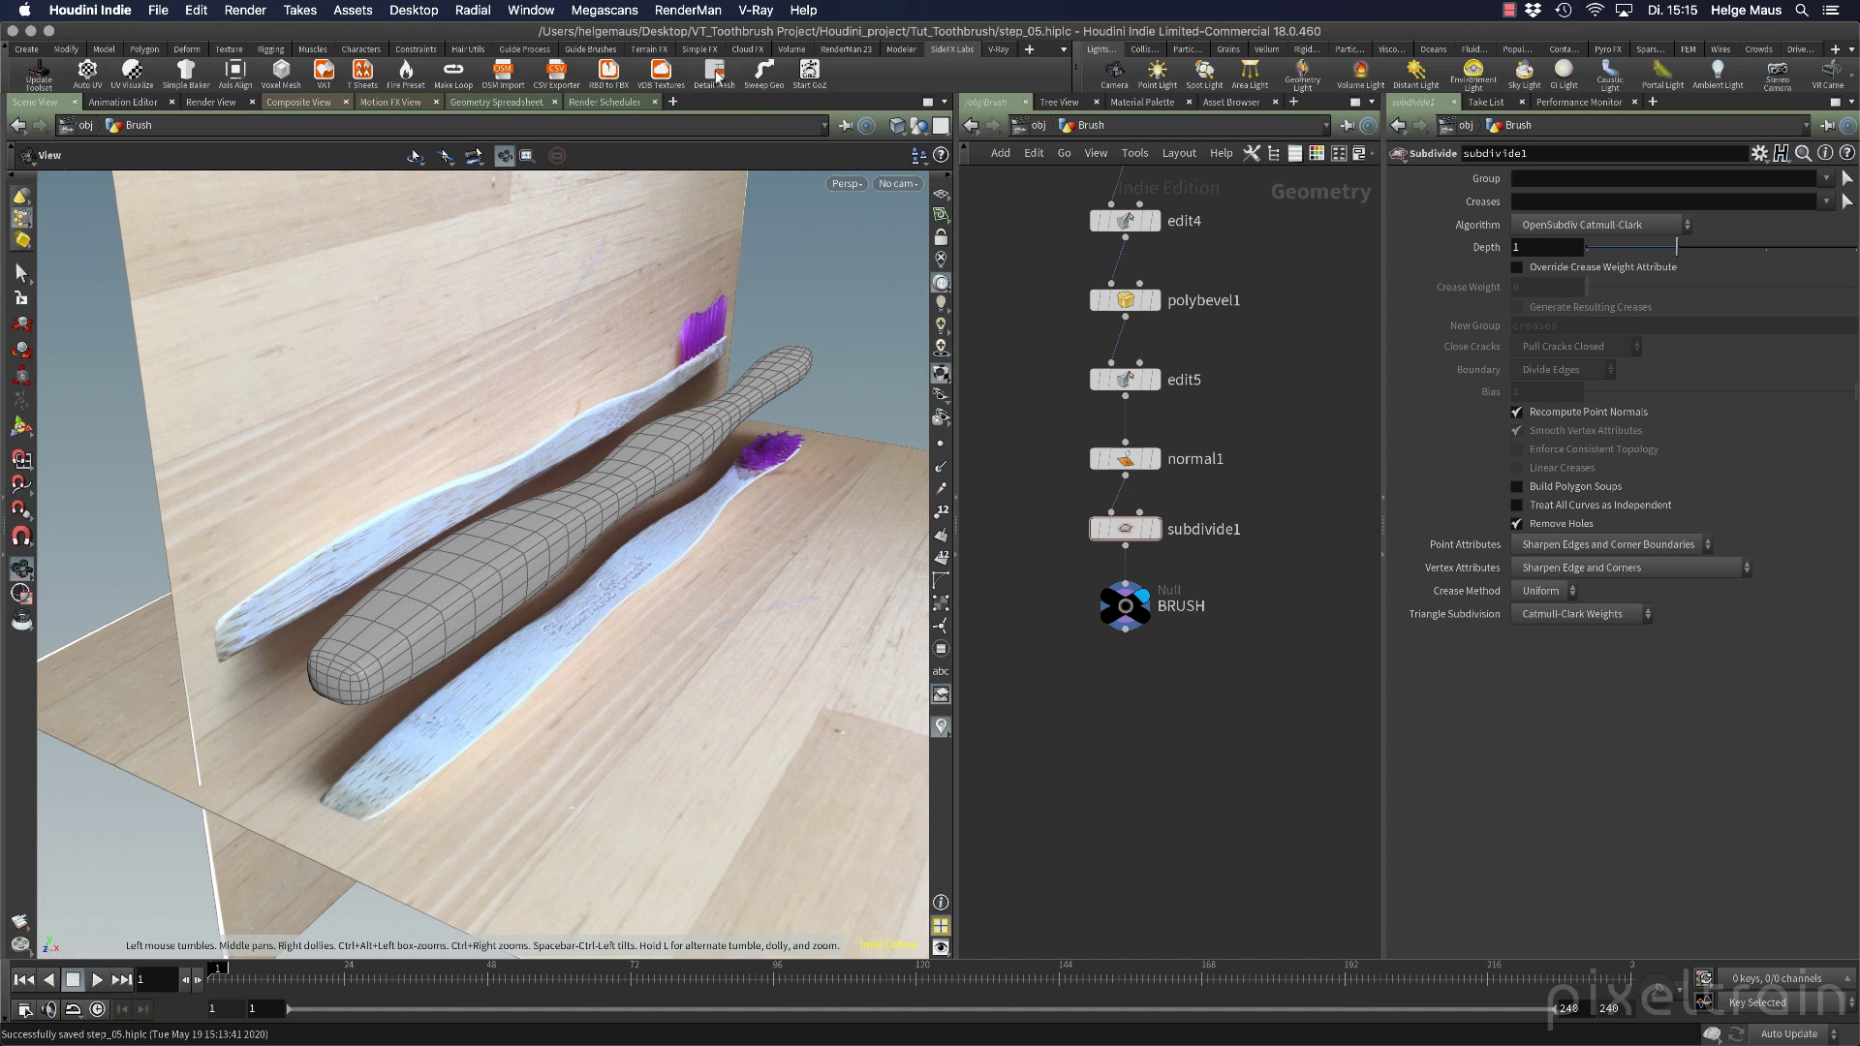
Go up to the obj level to look at the scene's objects.
scroll(1007, 523, up, 3)
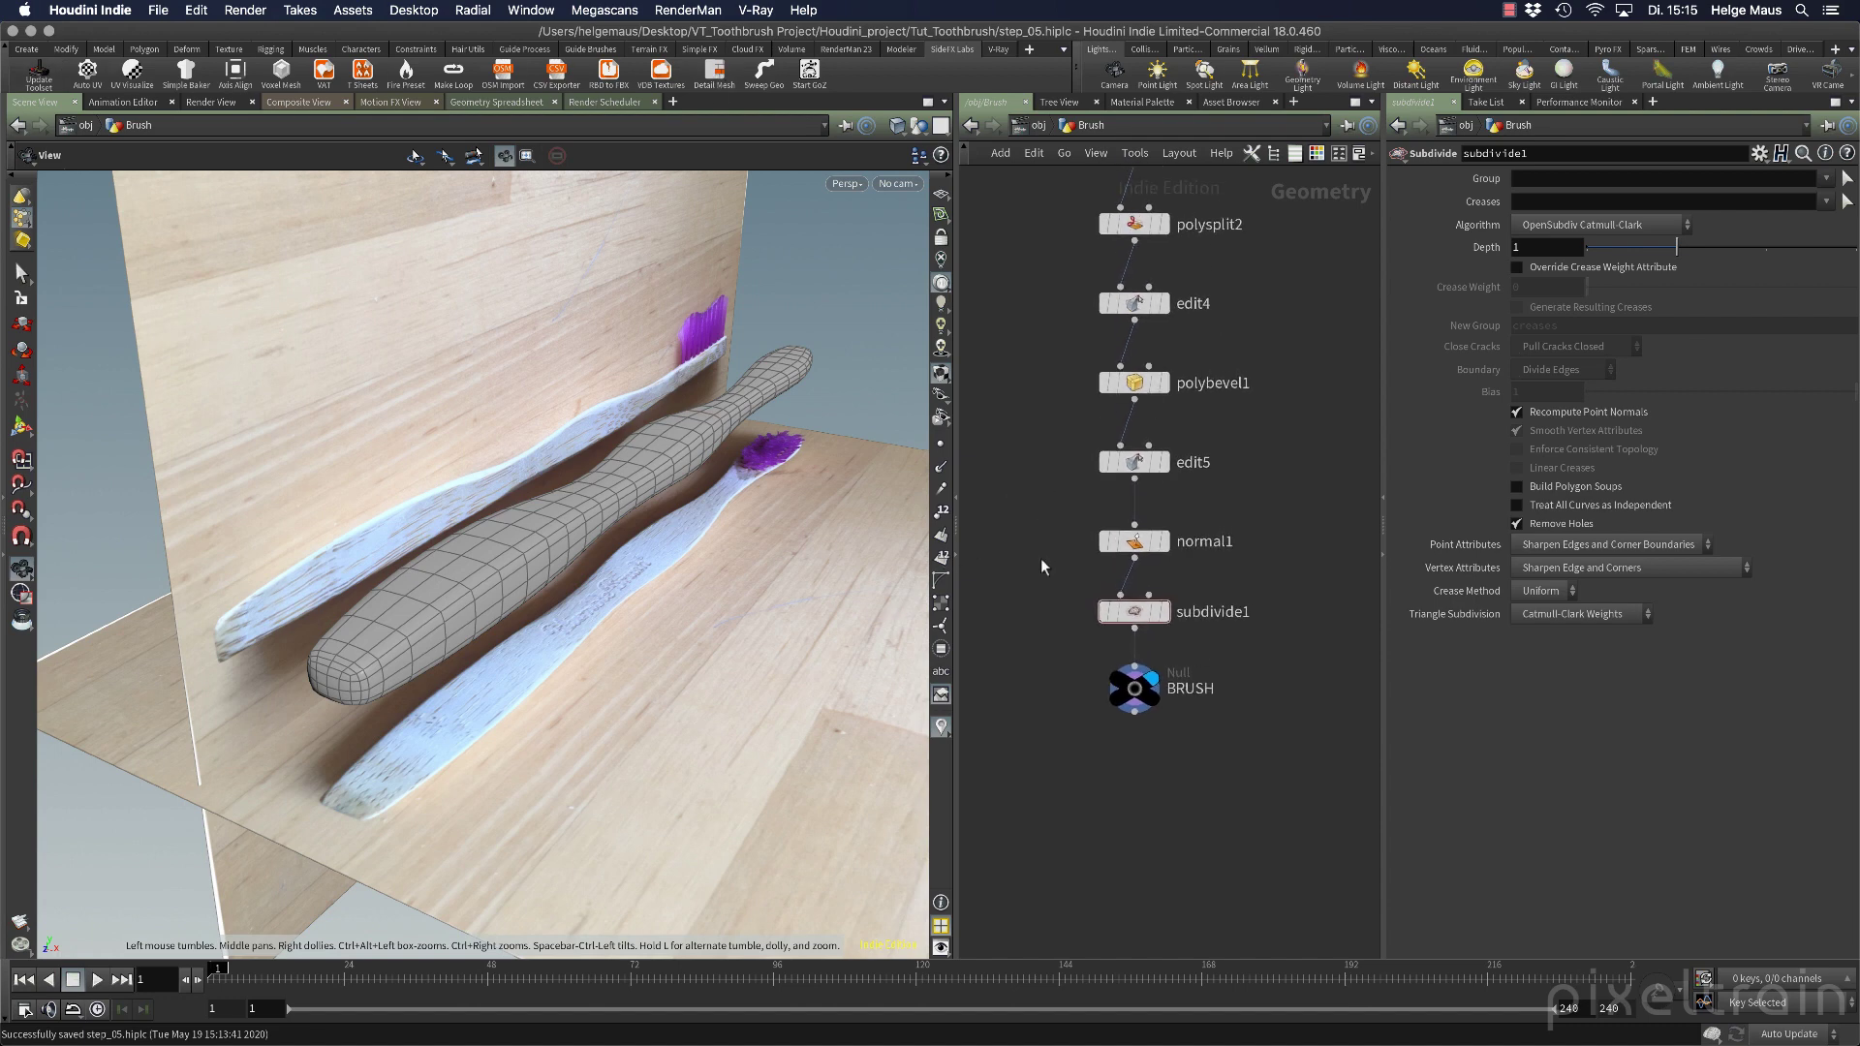
click(1038, 123)
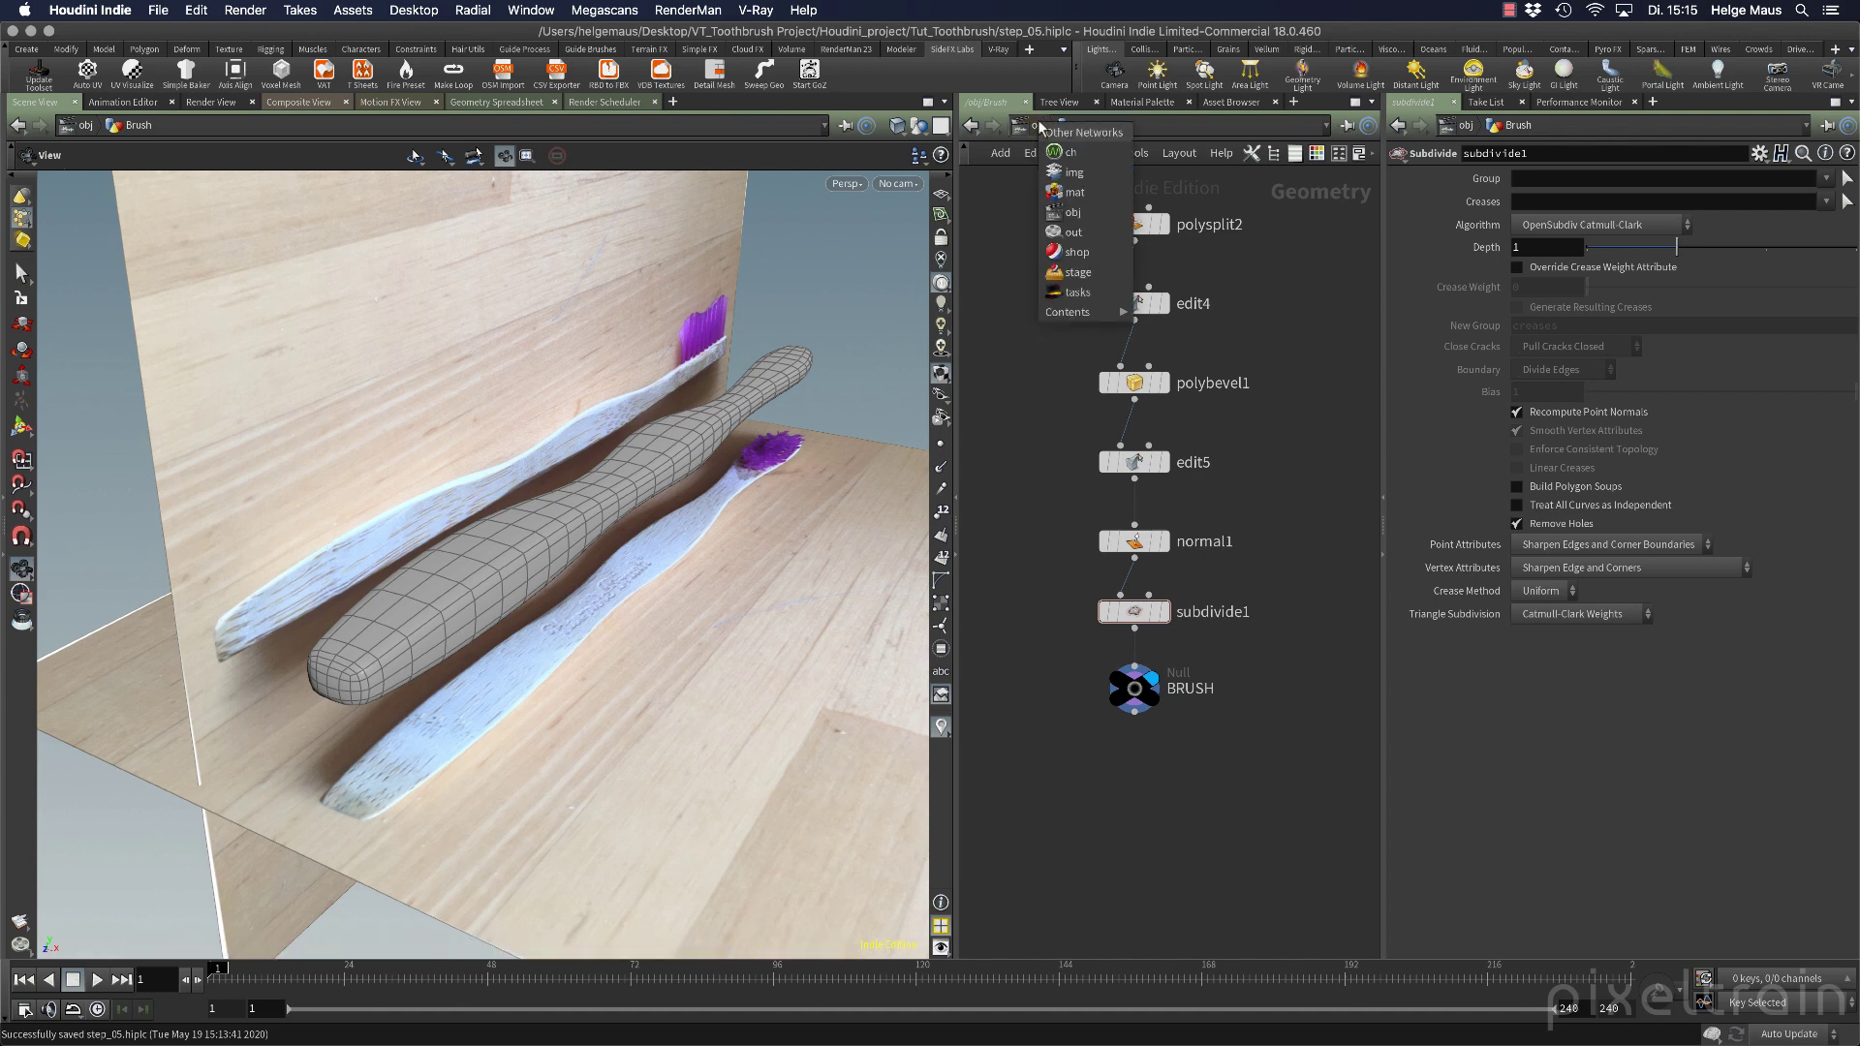
click(1071, 212)
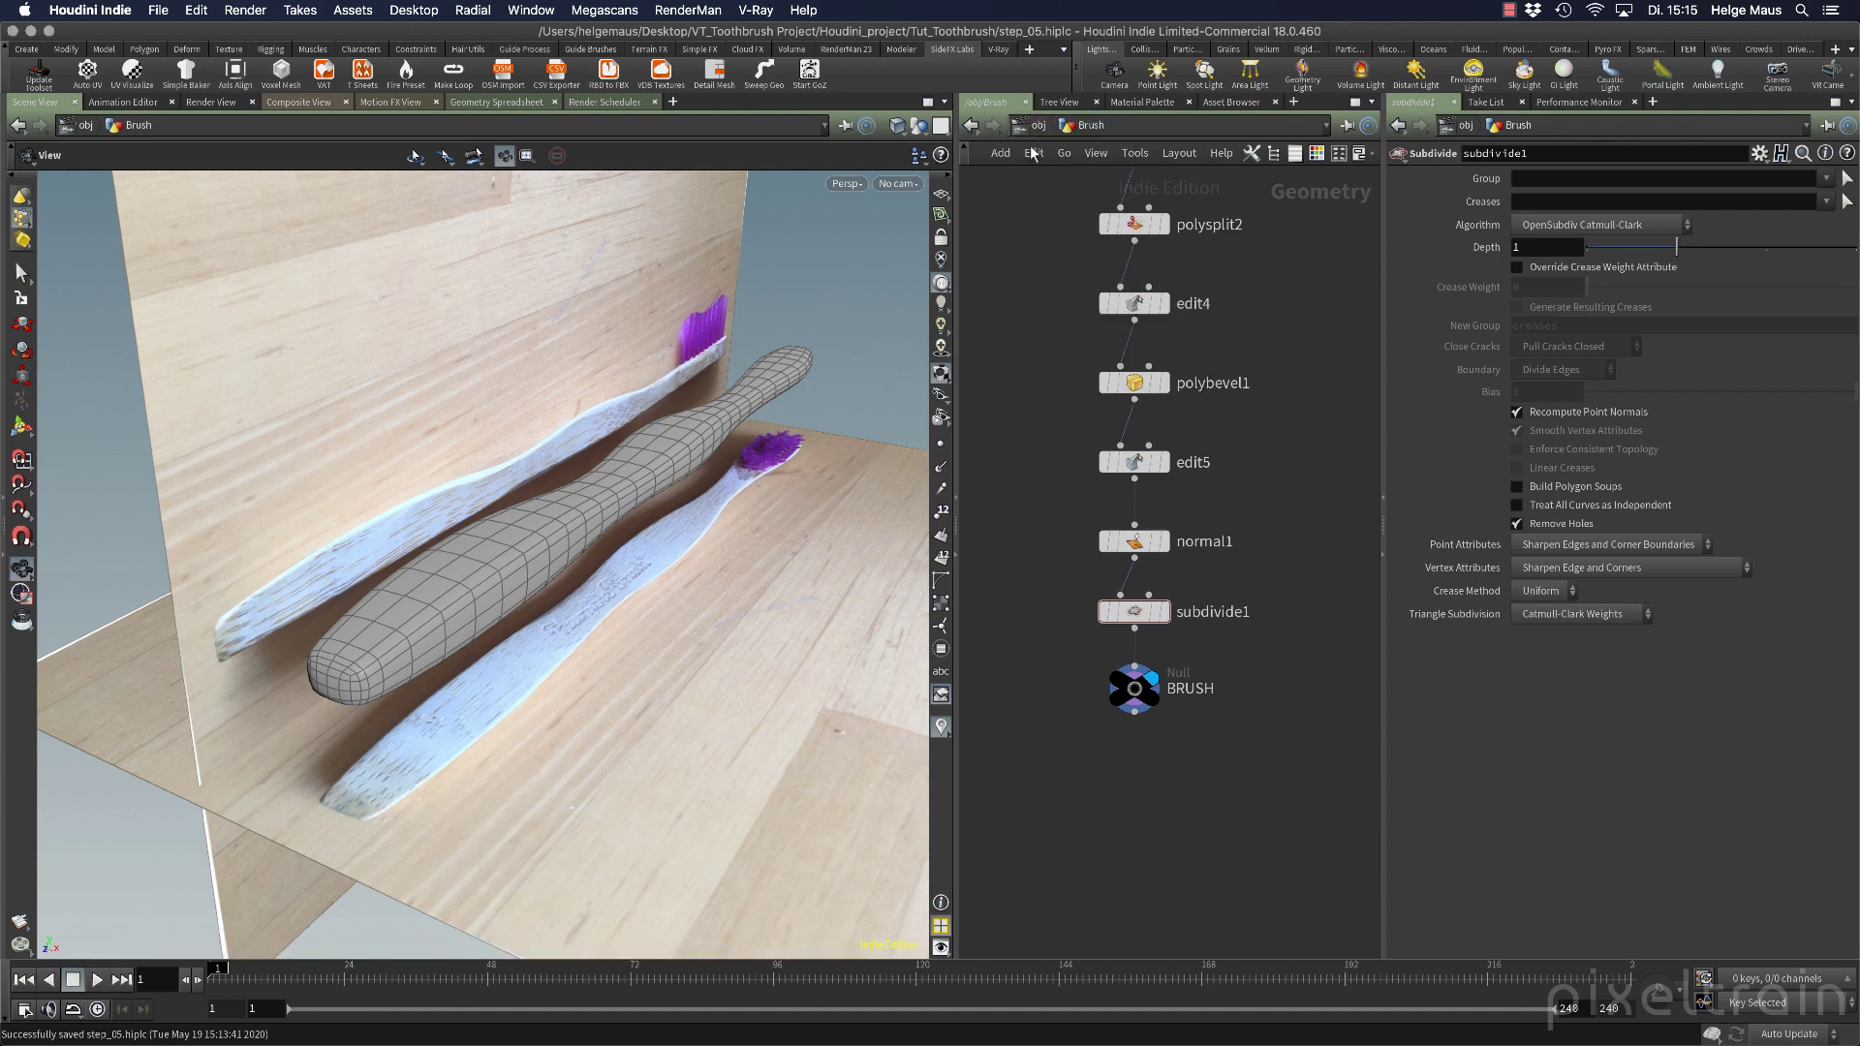
click(1125, 363)
key(Tab)
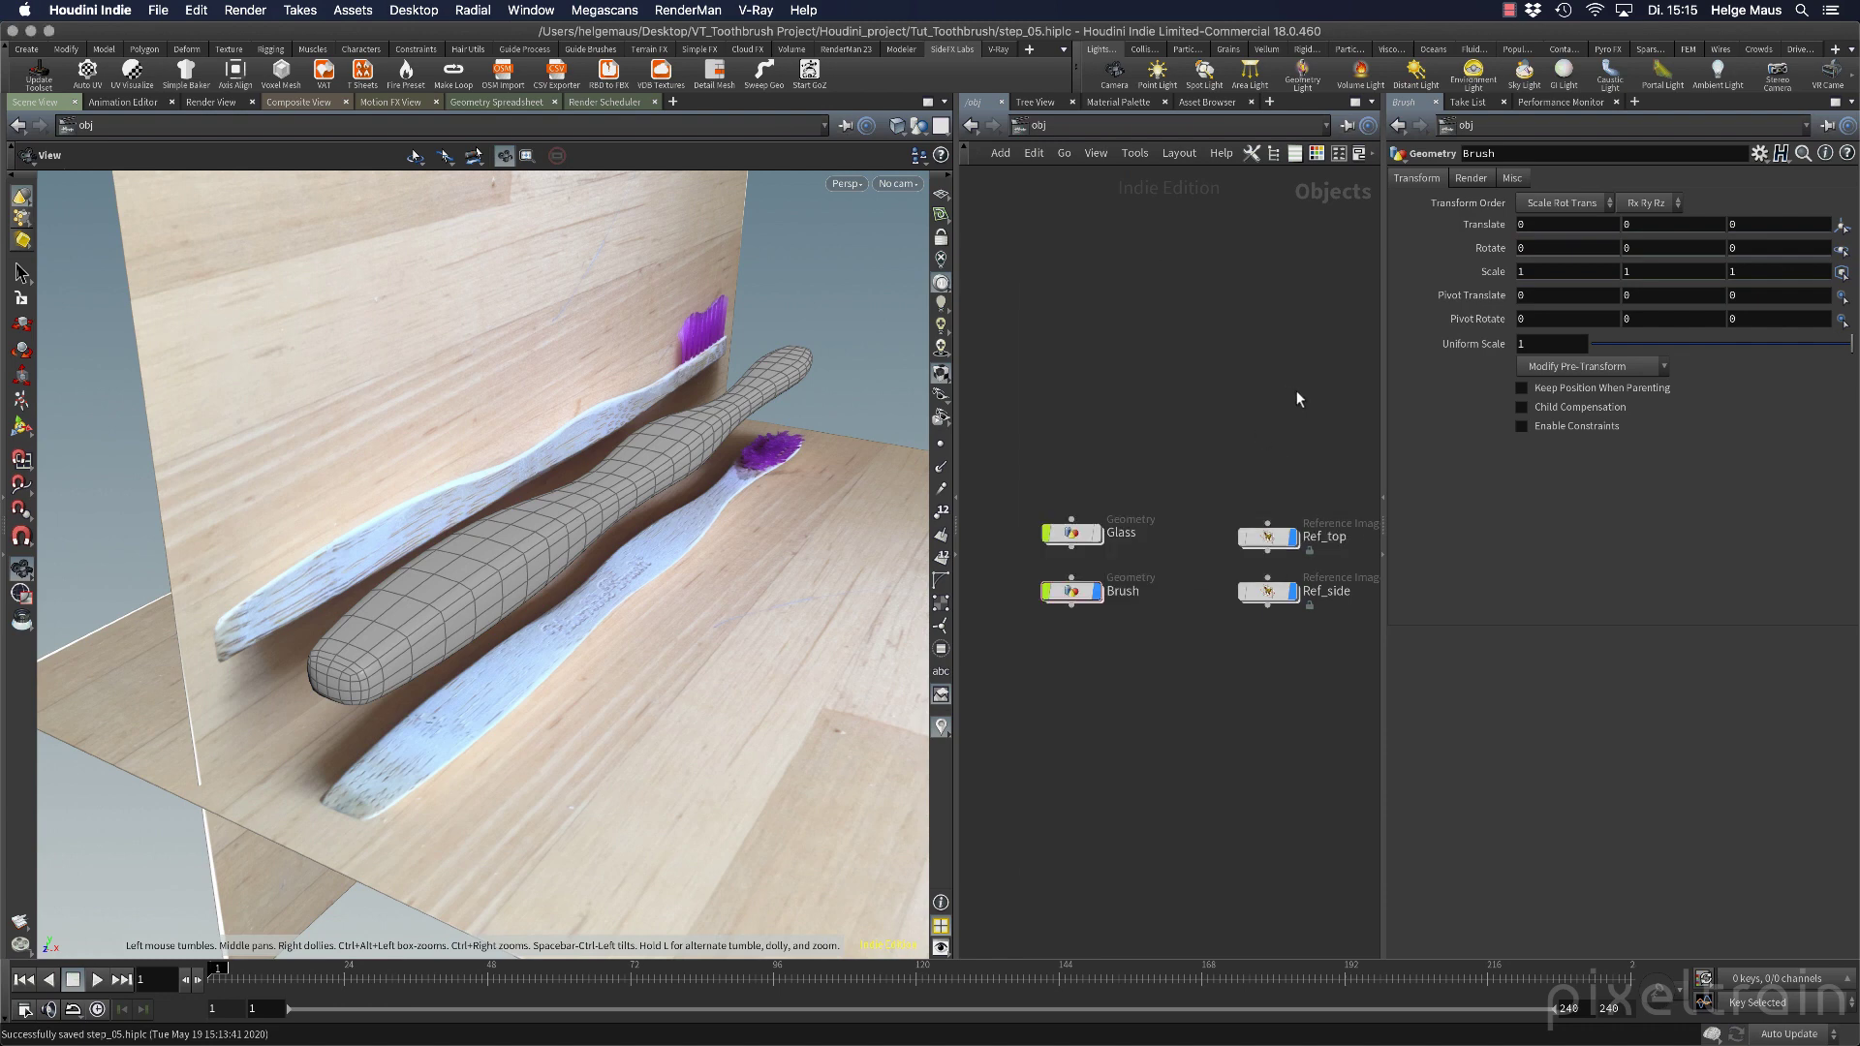
Re-enter the Brush geometry network and save the scene.
double_click(1076, 593)
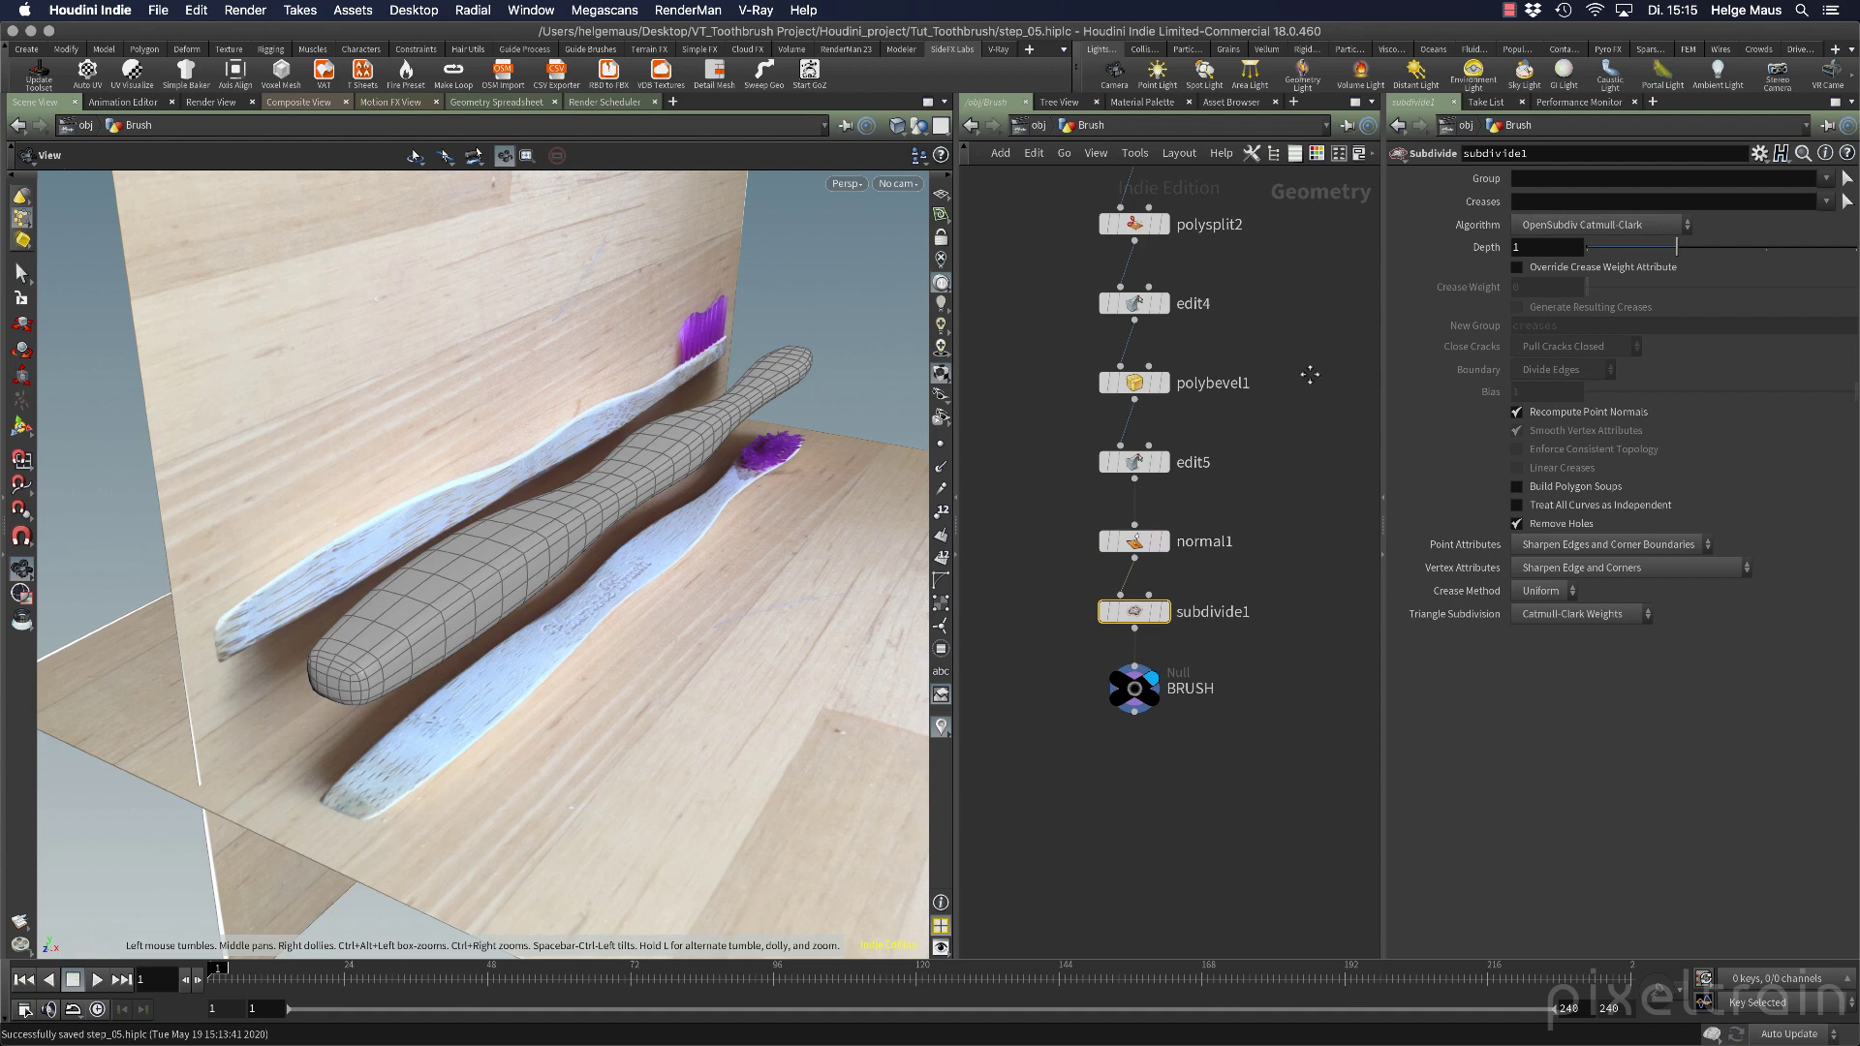
key(ctrl+s)
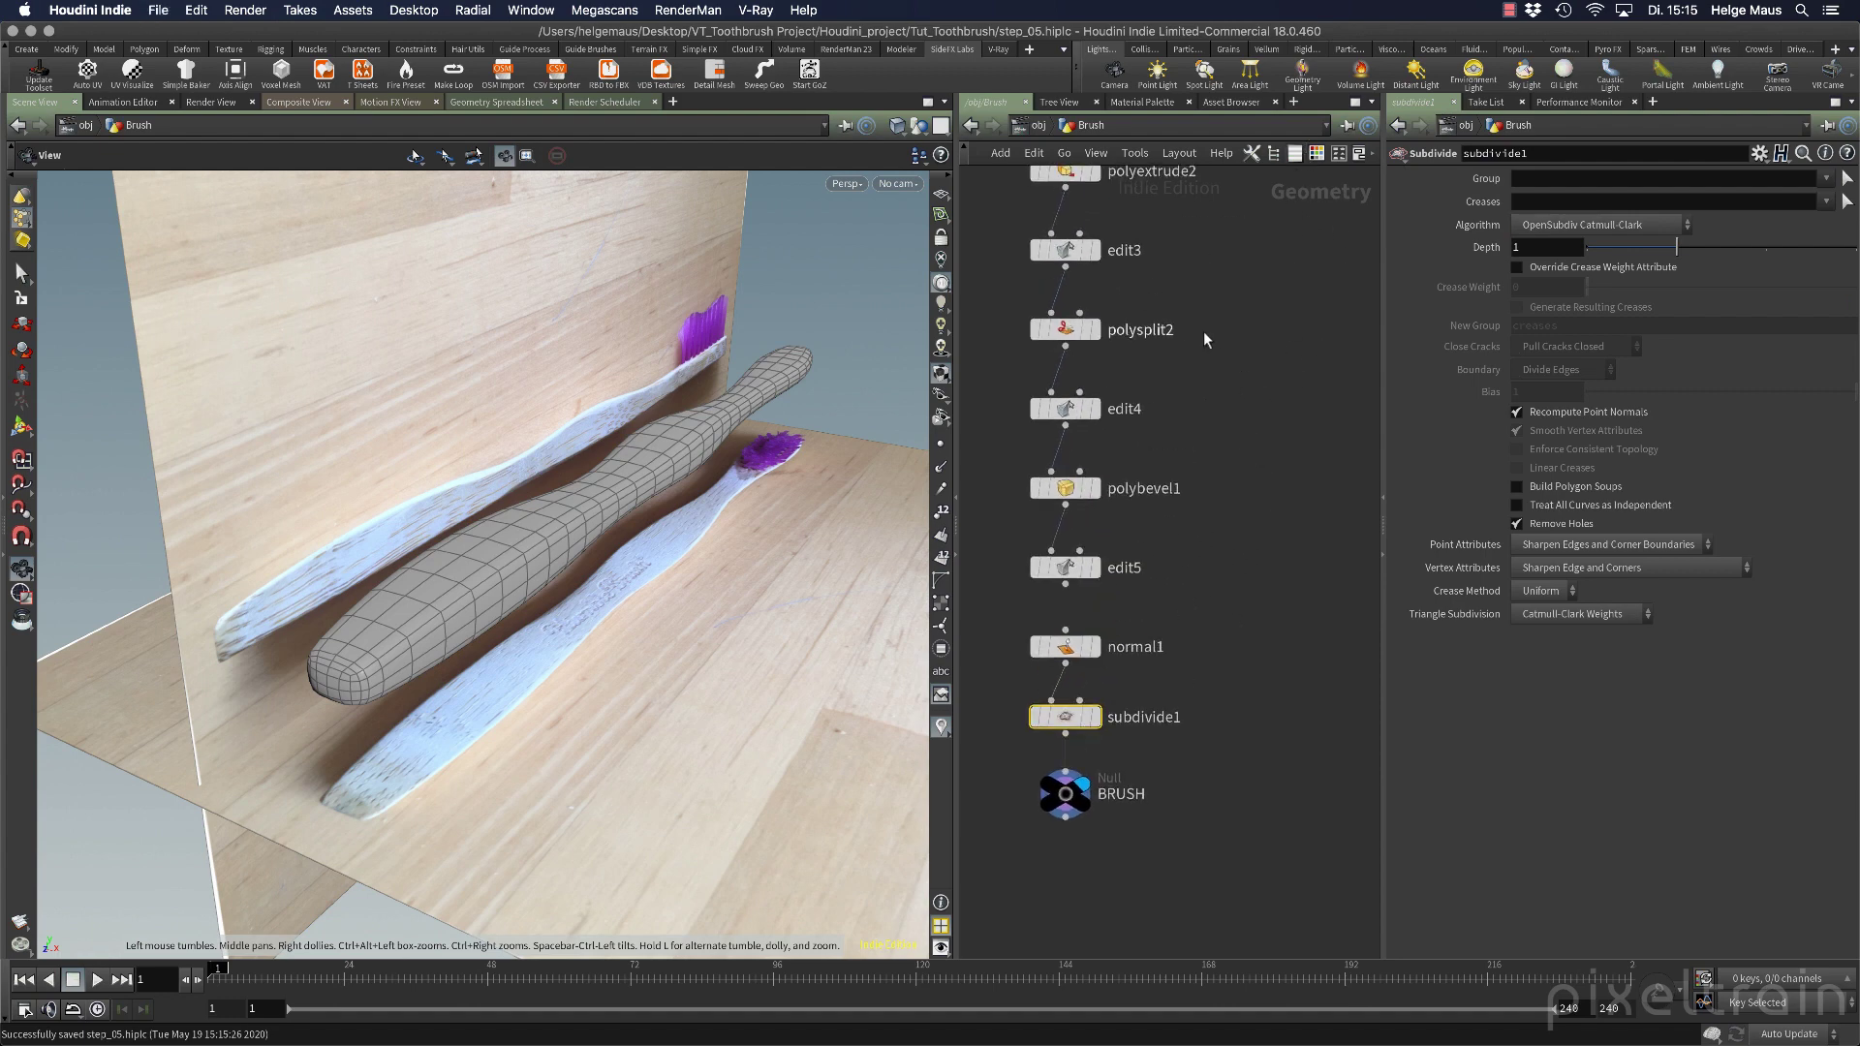
Look through the Labs operator categories, including Misc, among the nodes available for the Brush network.
key(Tab)
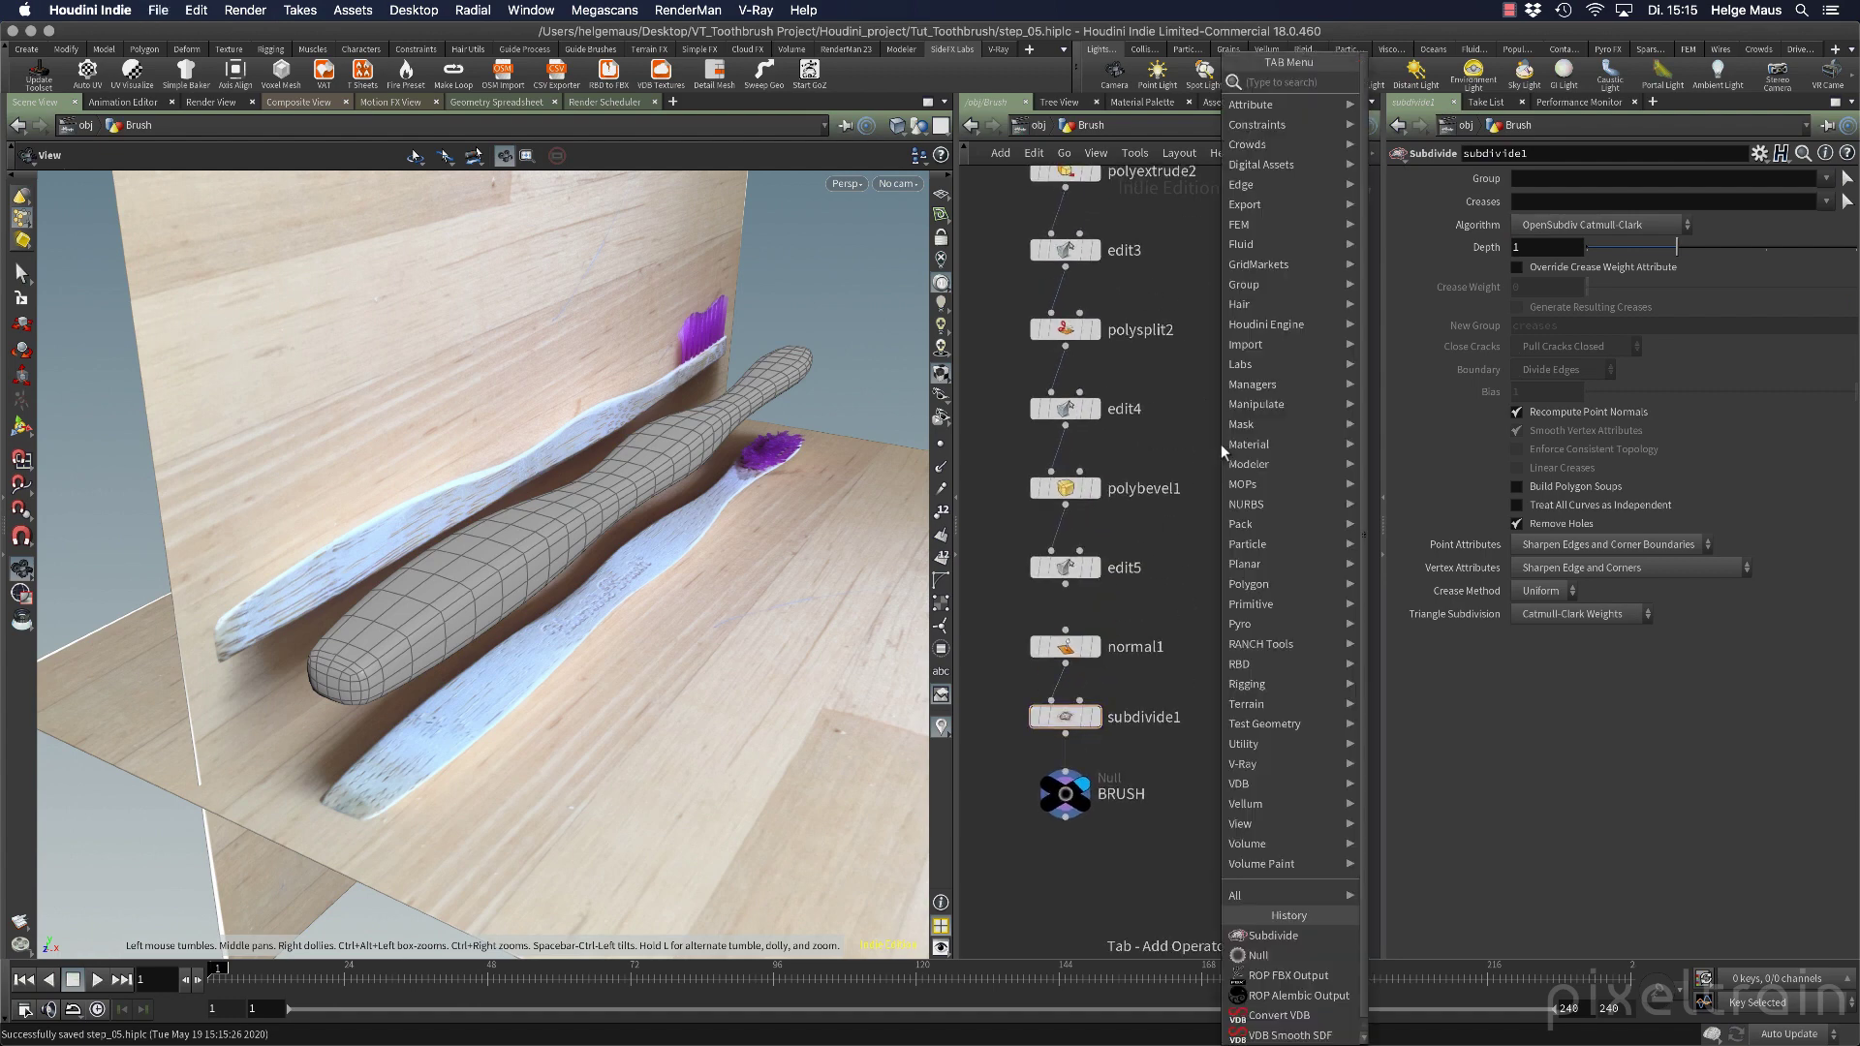
mouse_move(1259, 364)
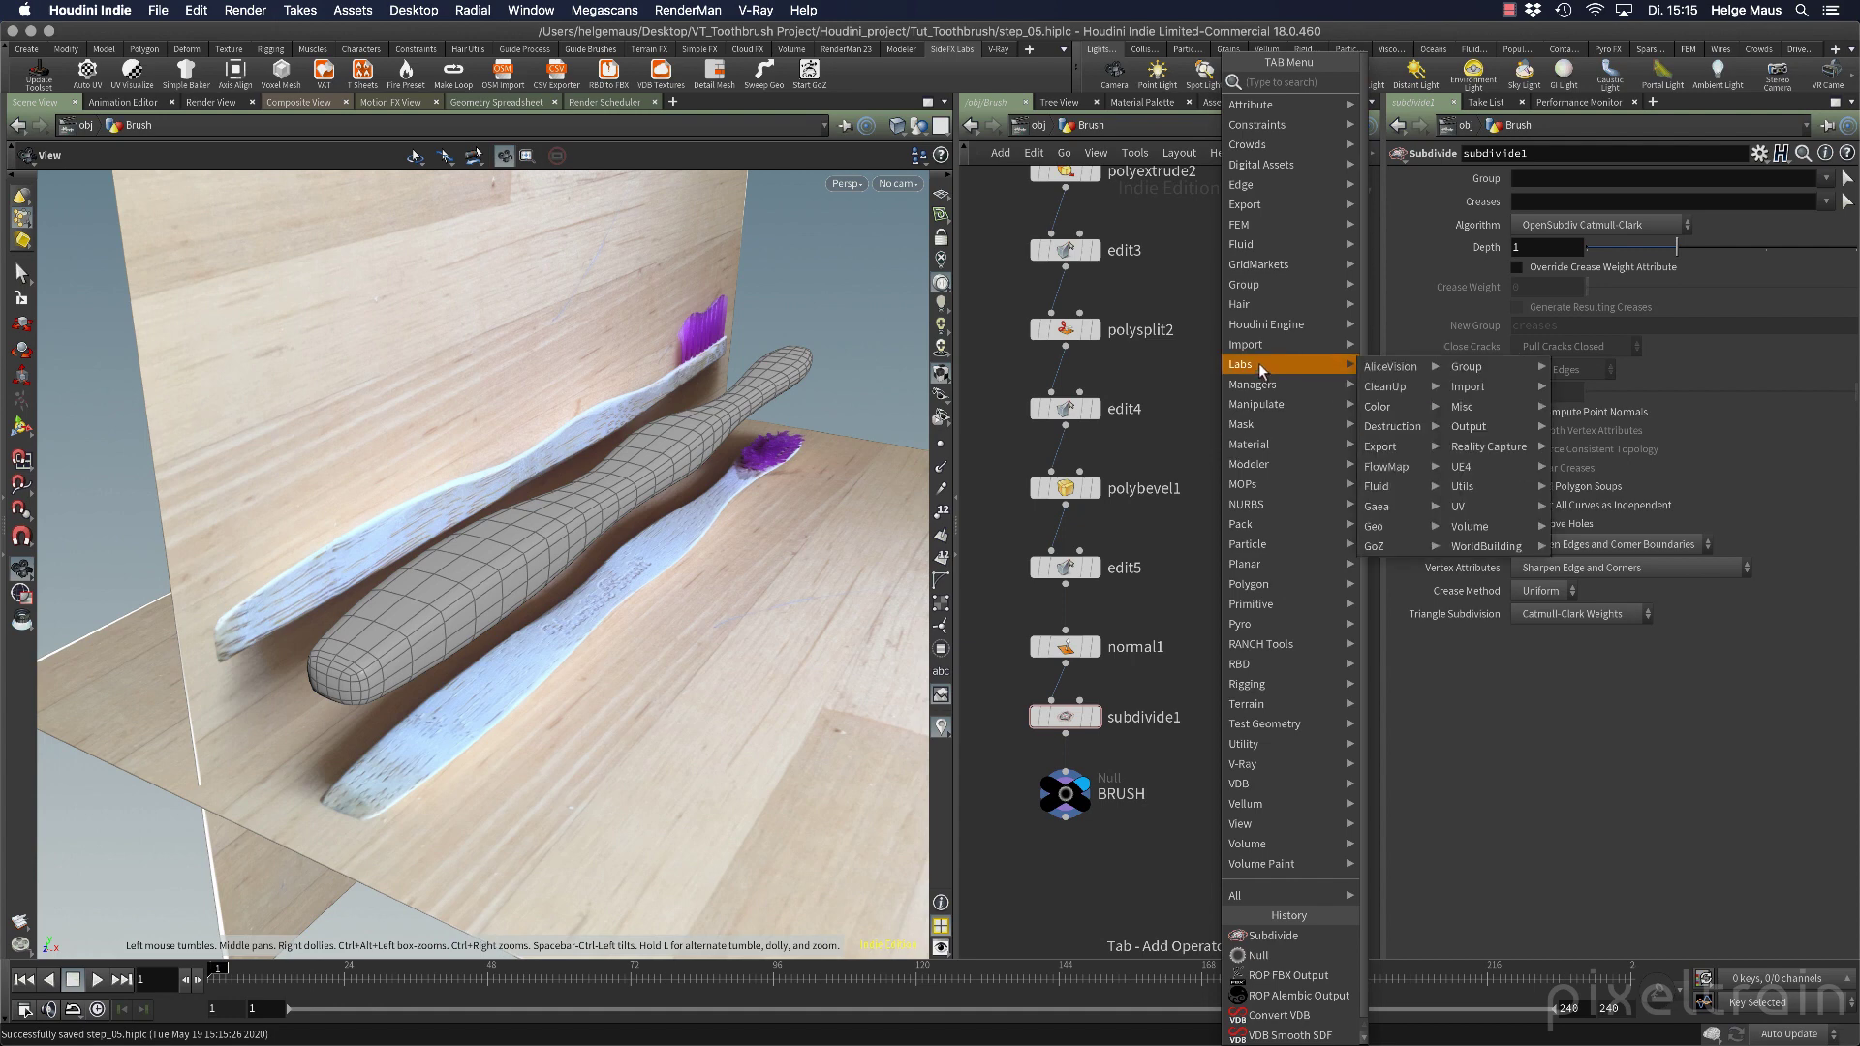
mouse_move(1478, 412)
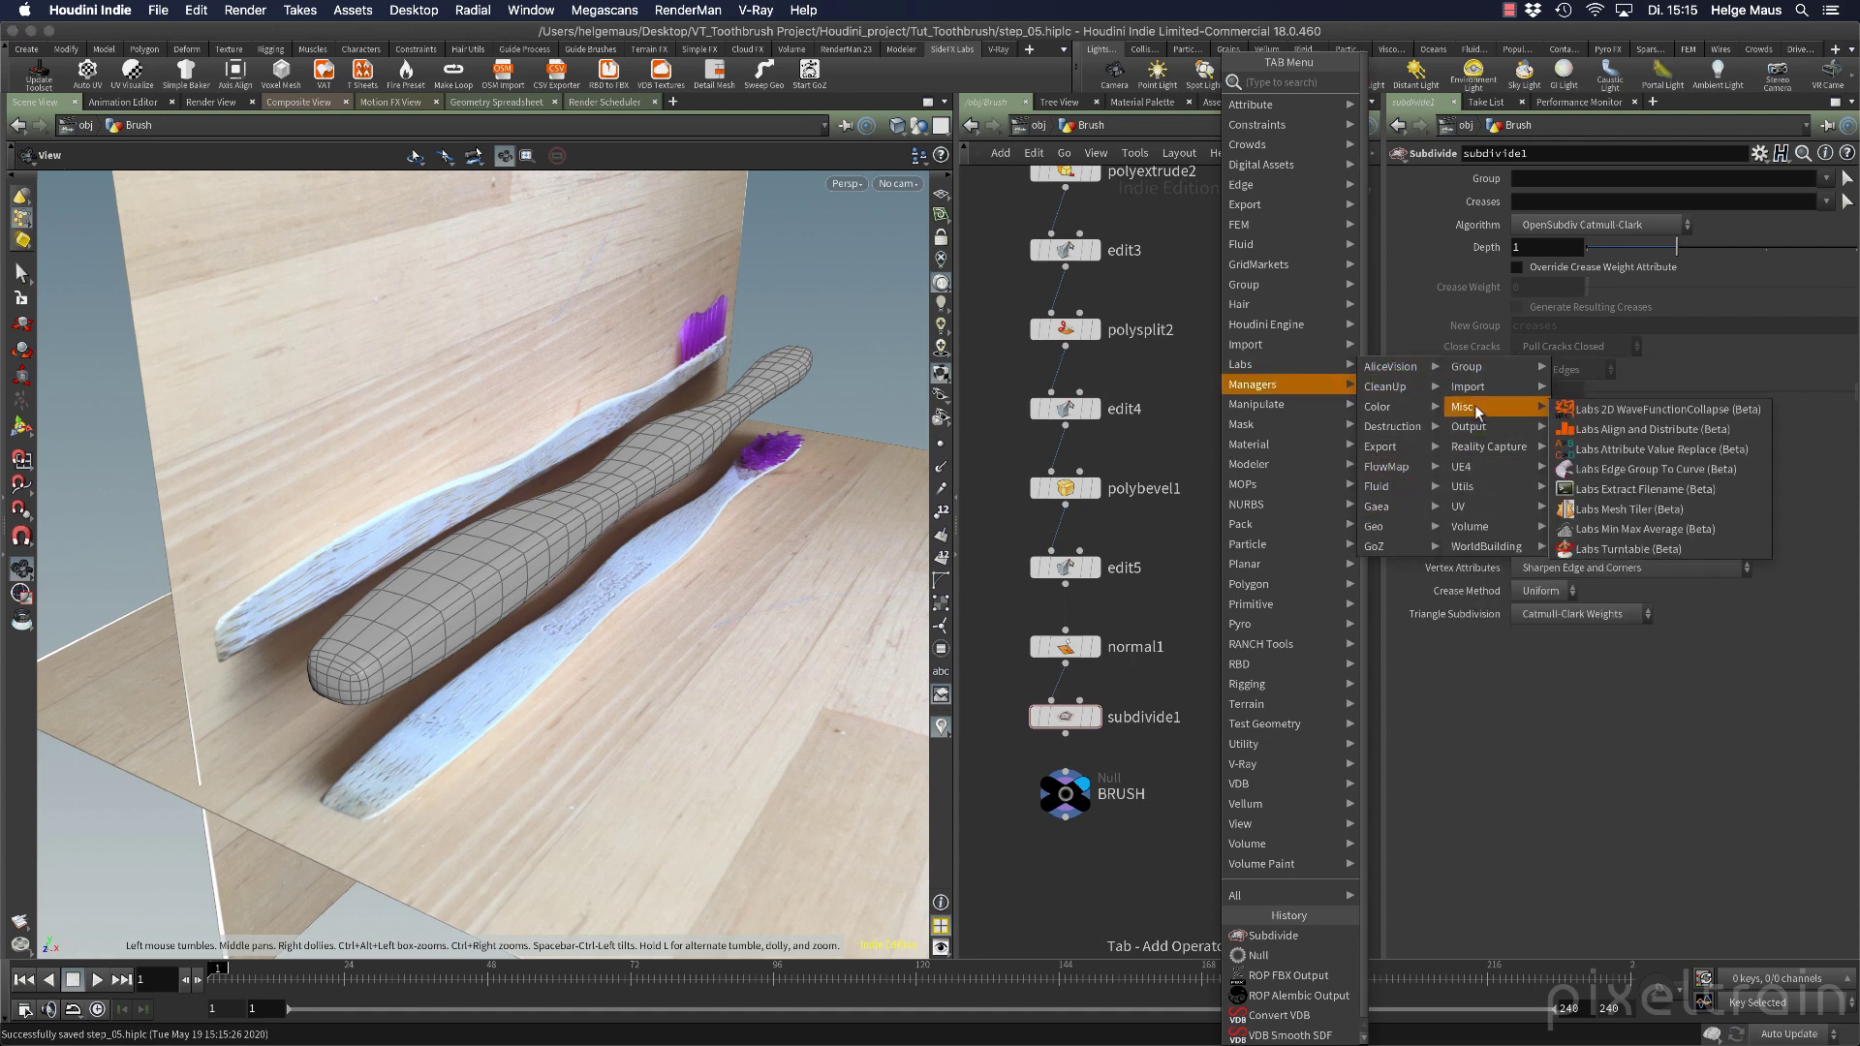
mouse_move(1399, 506)
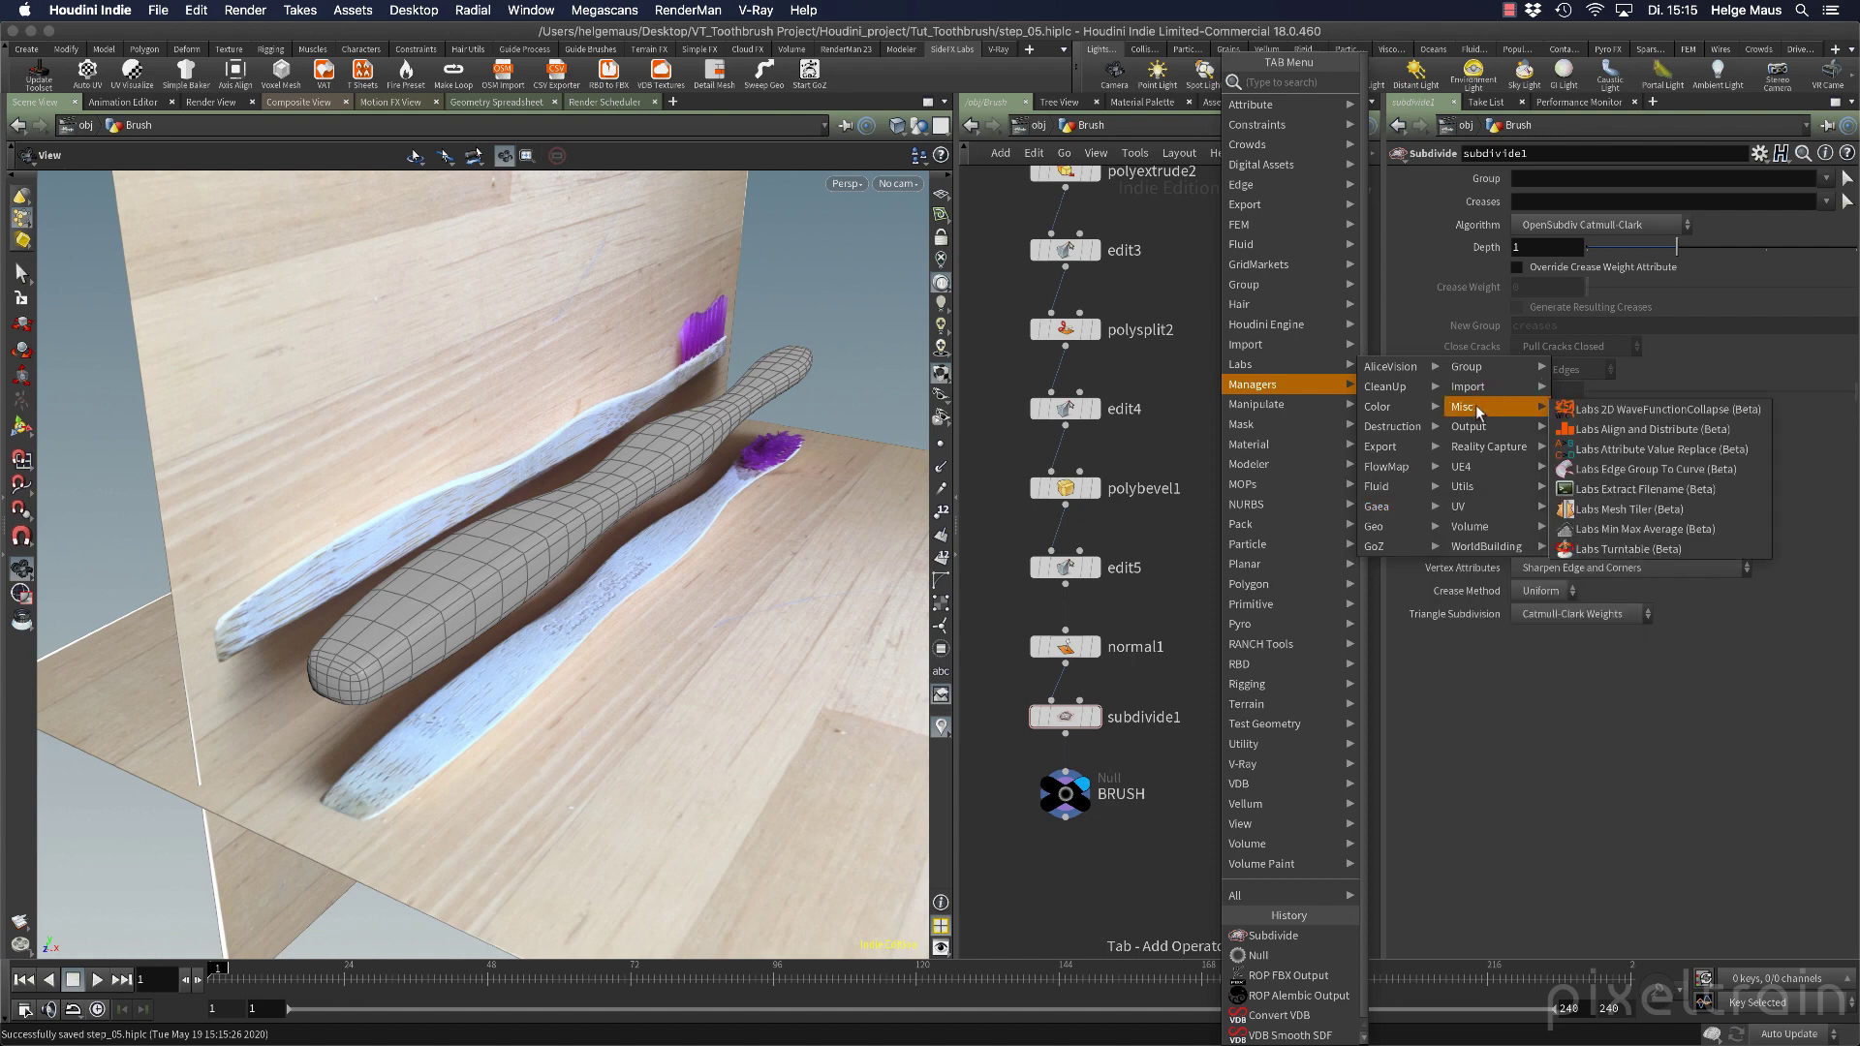
click(1060, 898)
middle_drag(1060, 898, 1153, 559)
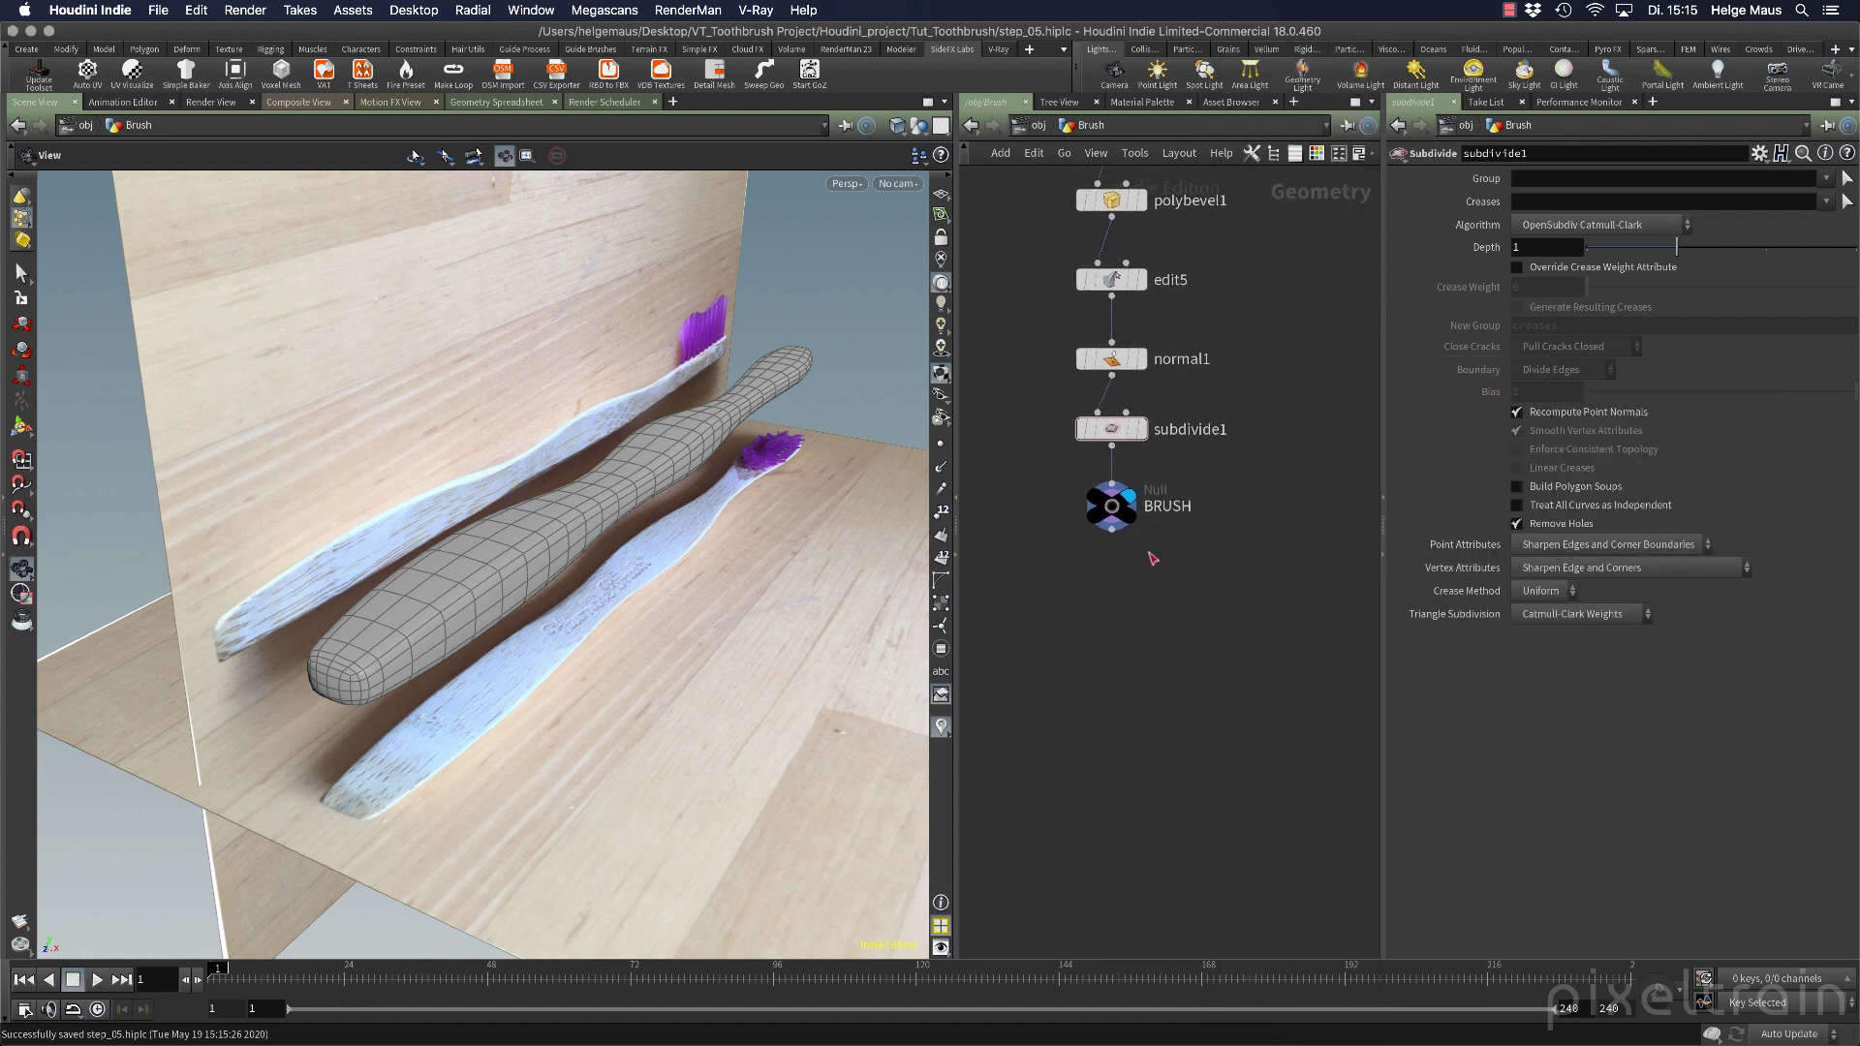
middle_drag(1087, 641, 1107, 615)
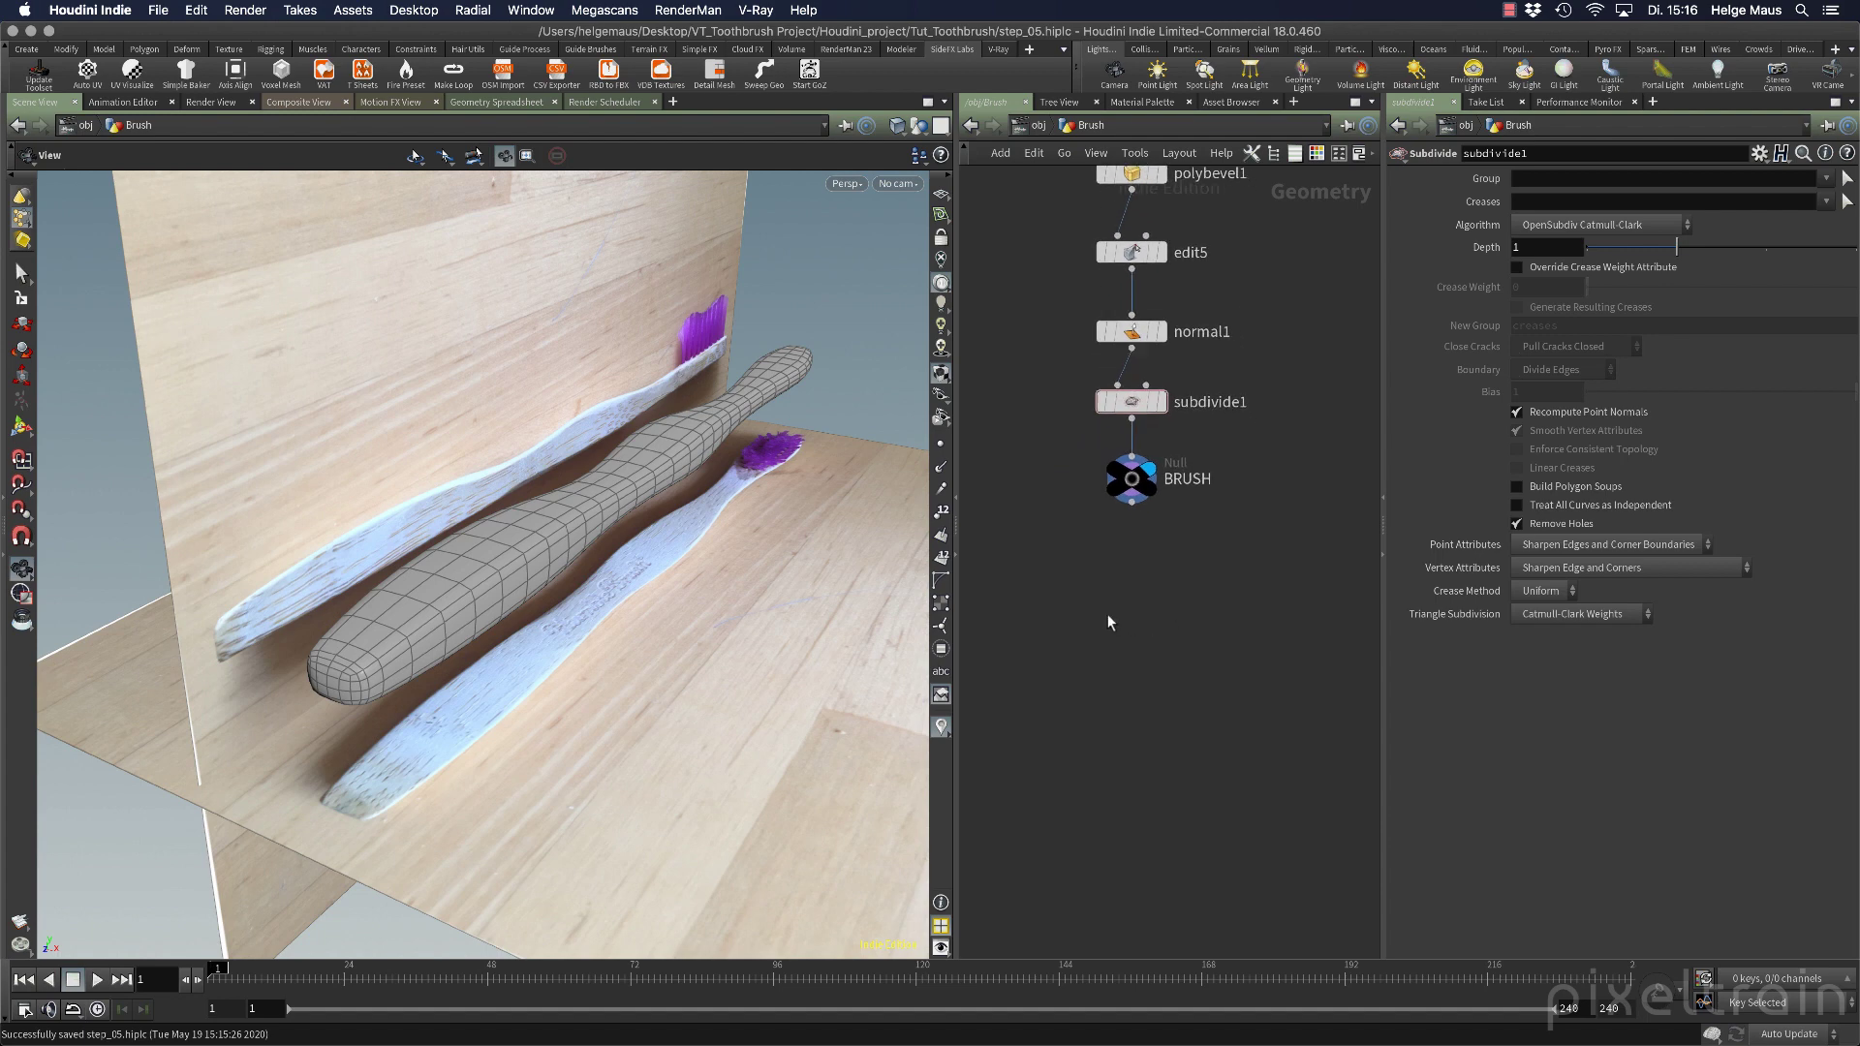
Add a Labs Auto UV node to the Brush network.
key(Tab)
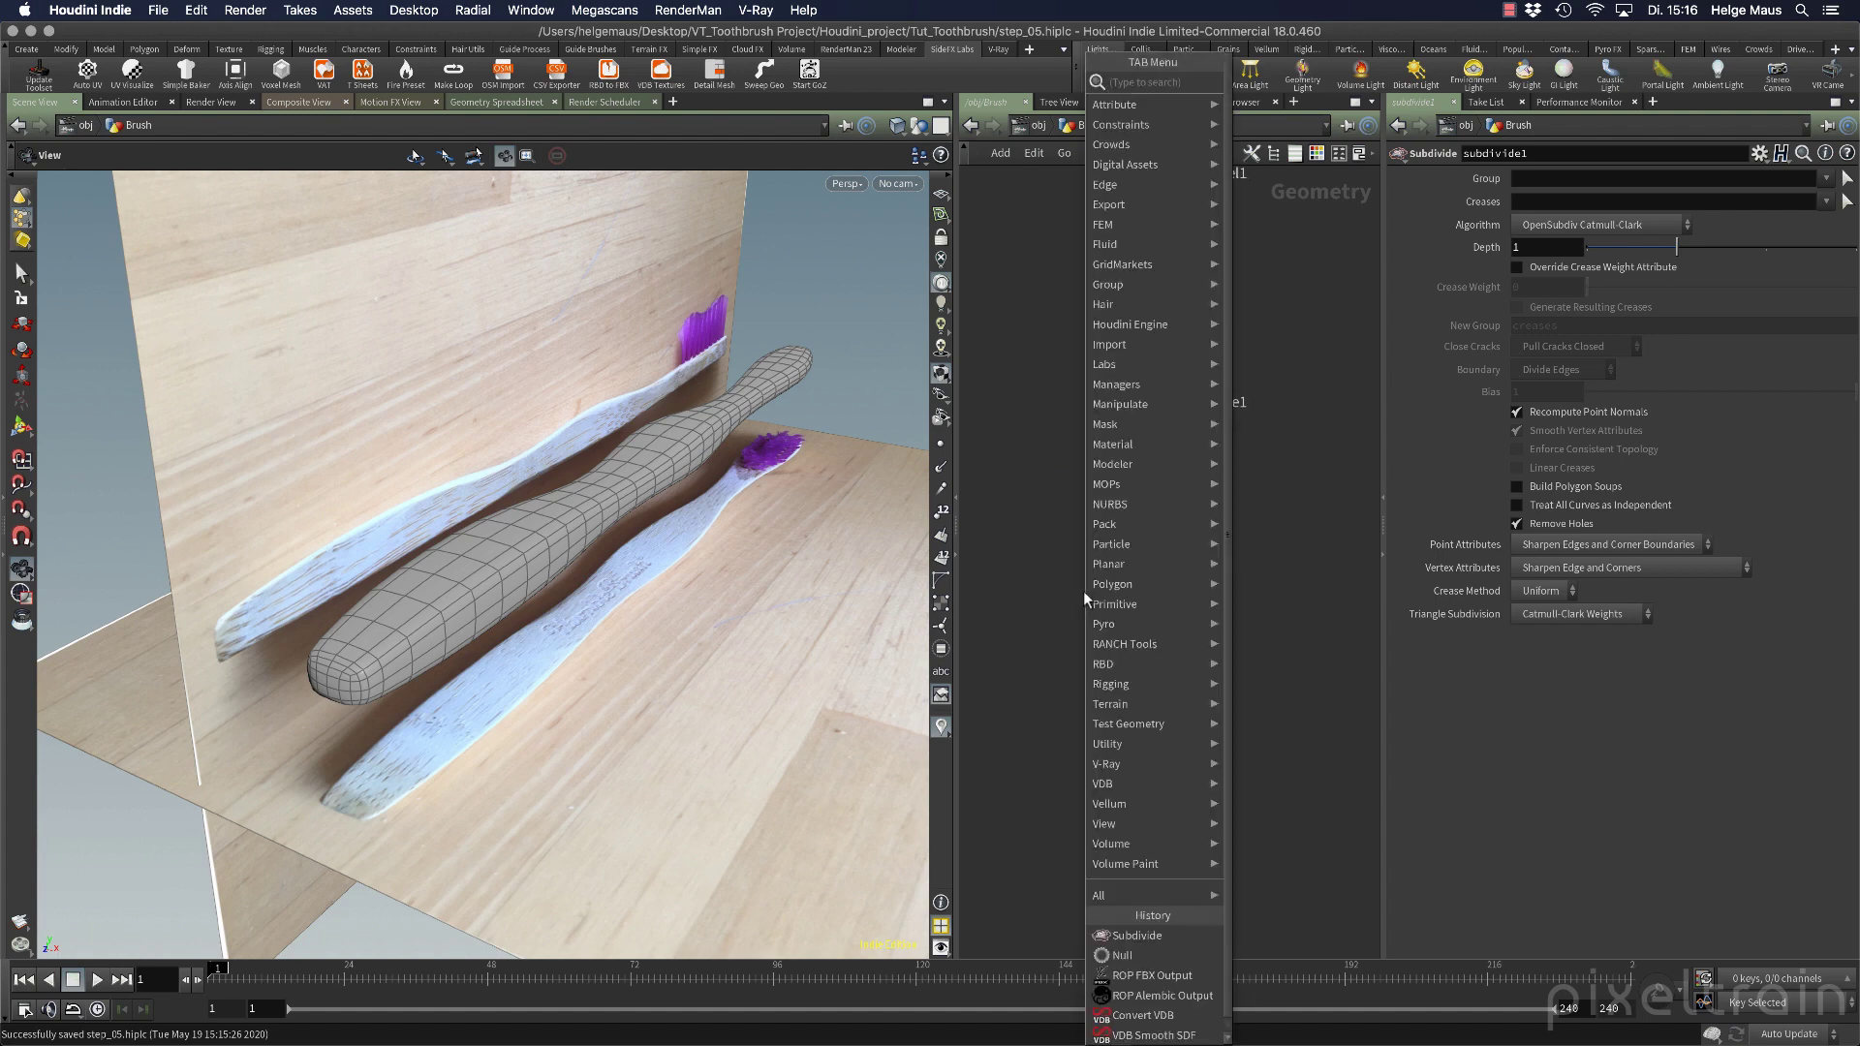
text(auto)
key(Down)
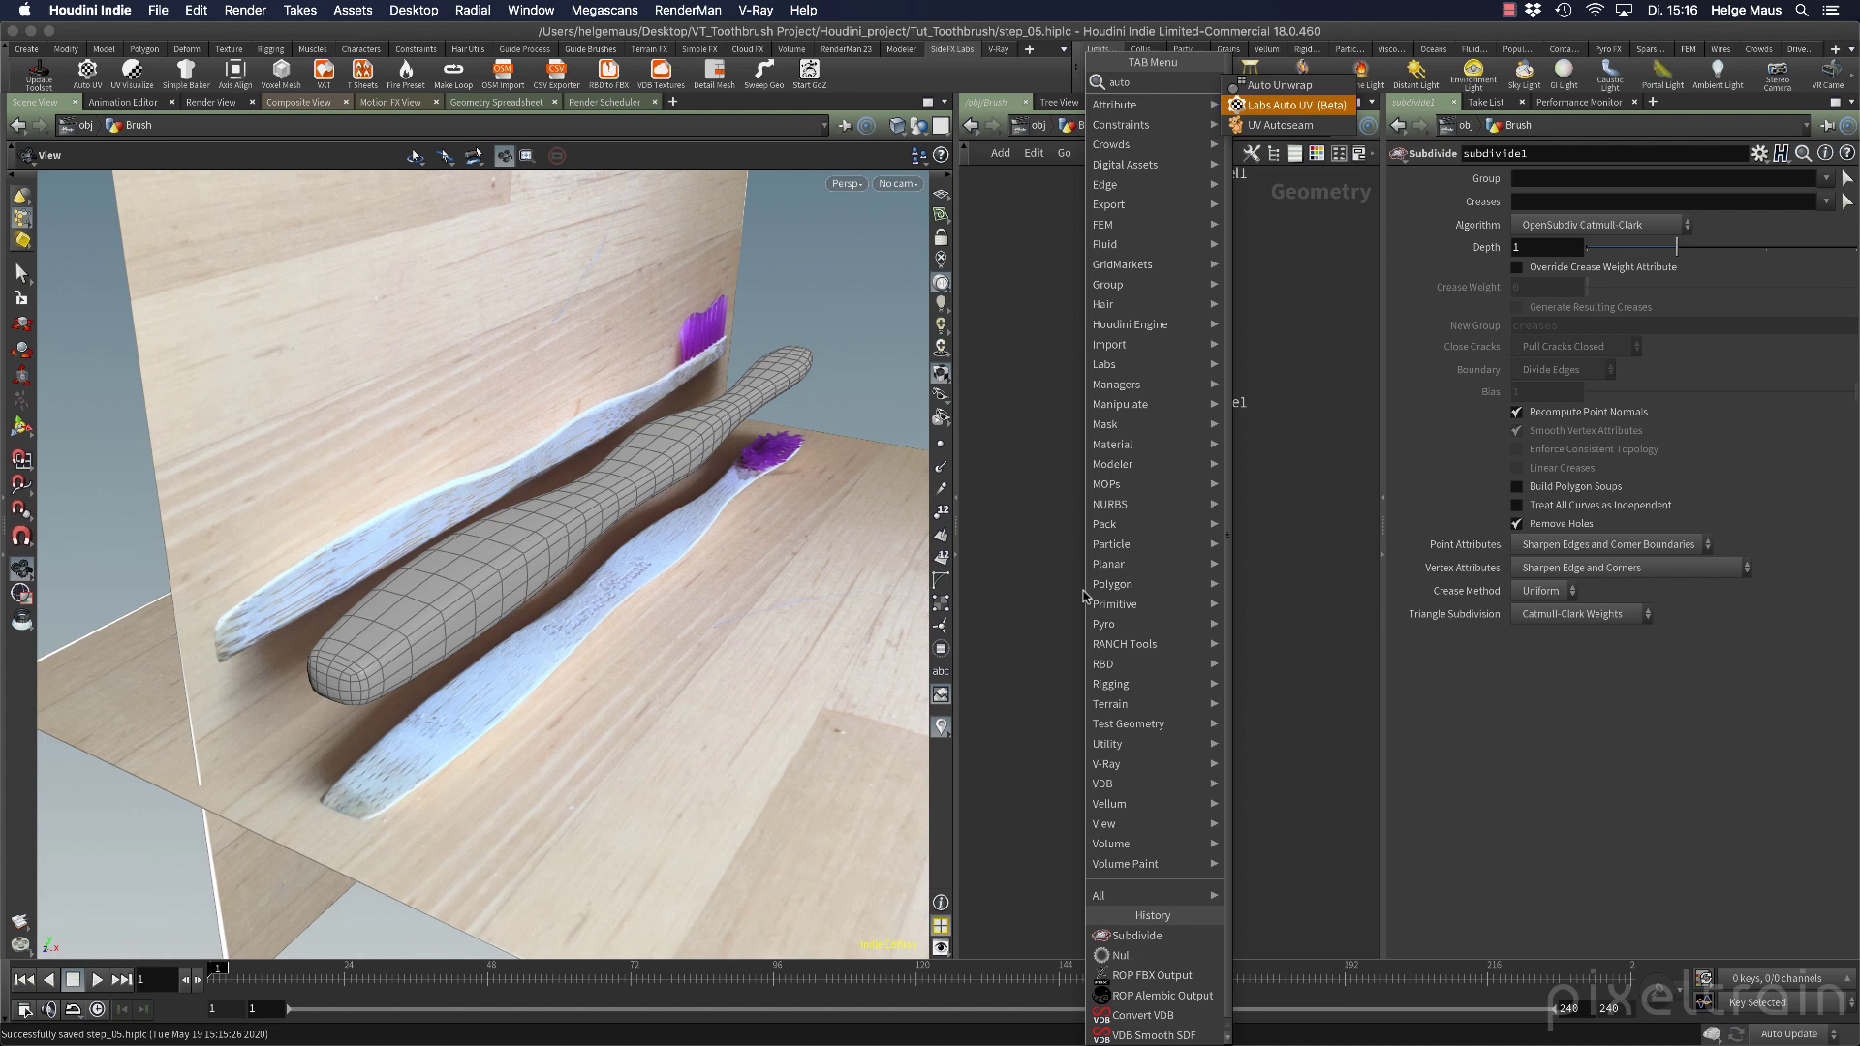
key(Return)
click(1084, 594)
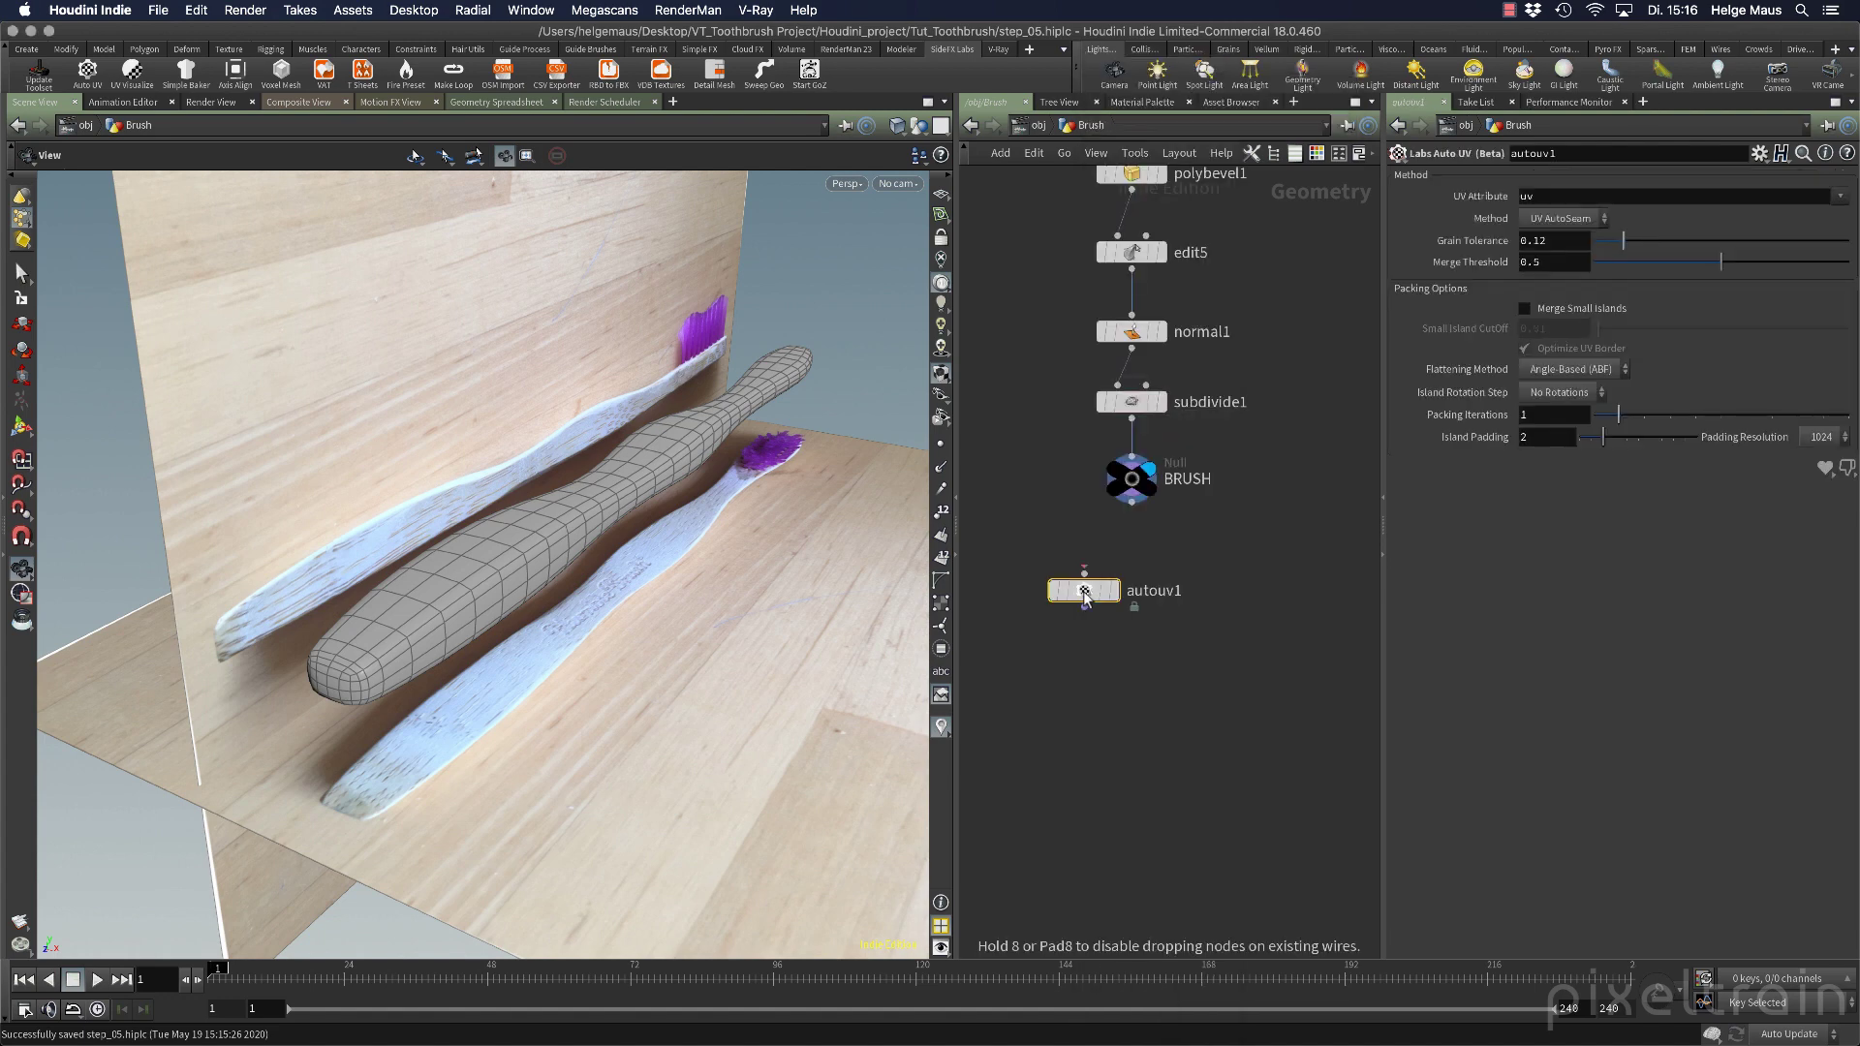
Make room above the BRUSH null, insert autouv1 between subdivide1 and BRUSH, and display its result.
drag(1083, 594, 1032, 613)
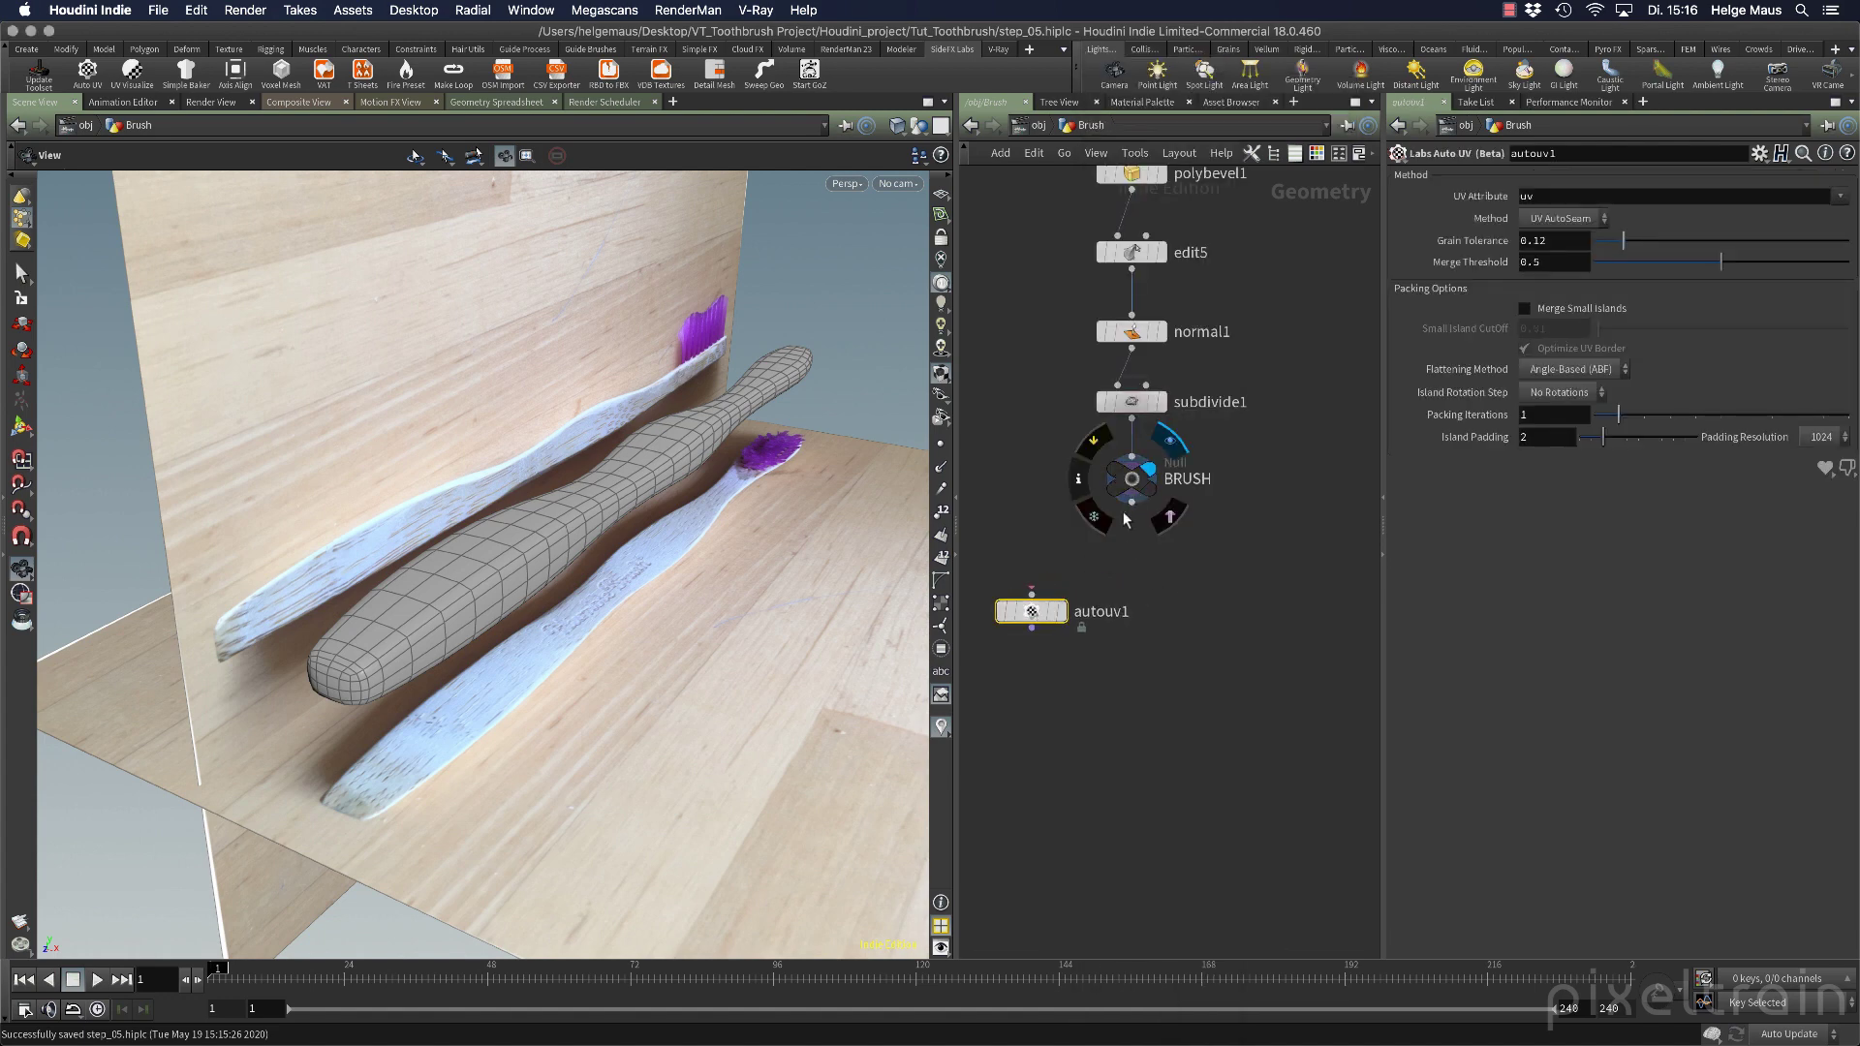
drag(1136, 472, 1135, 717)
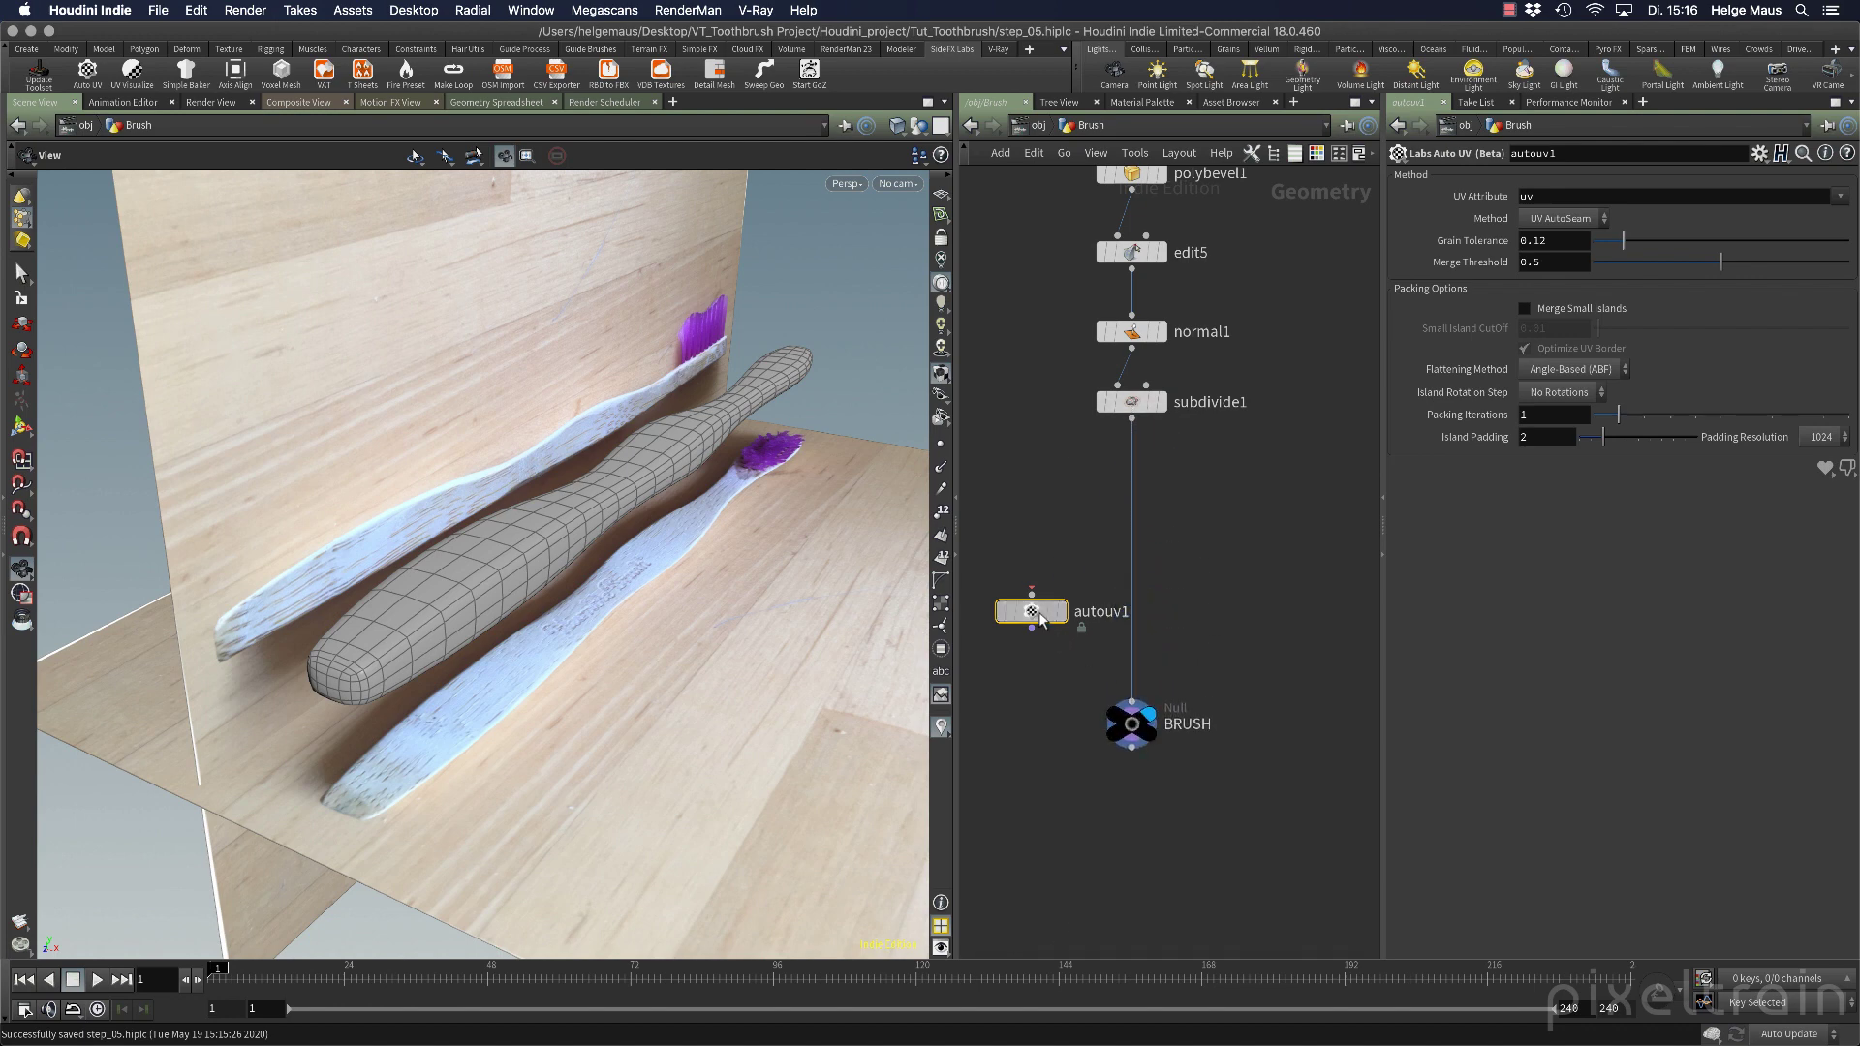
mouse_move(1032, 611)
mouse_down()
mouse_move(1168, 477)
mouse_move(1131, 477)
mouse_up()
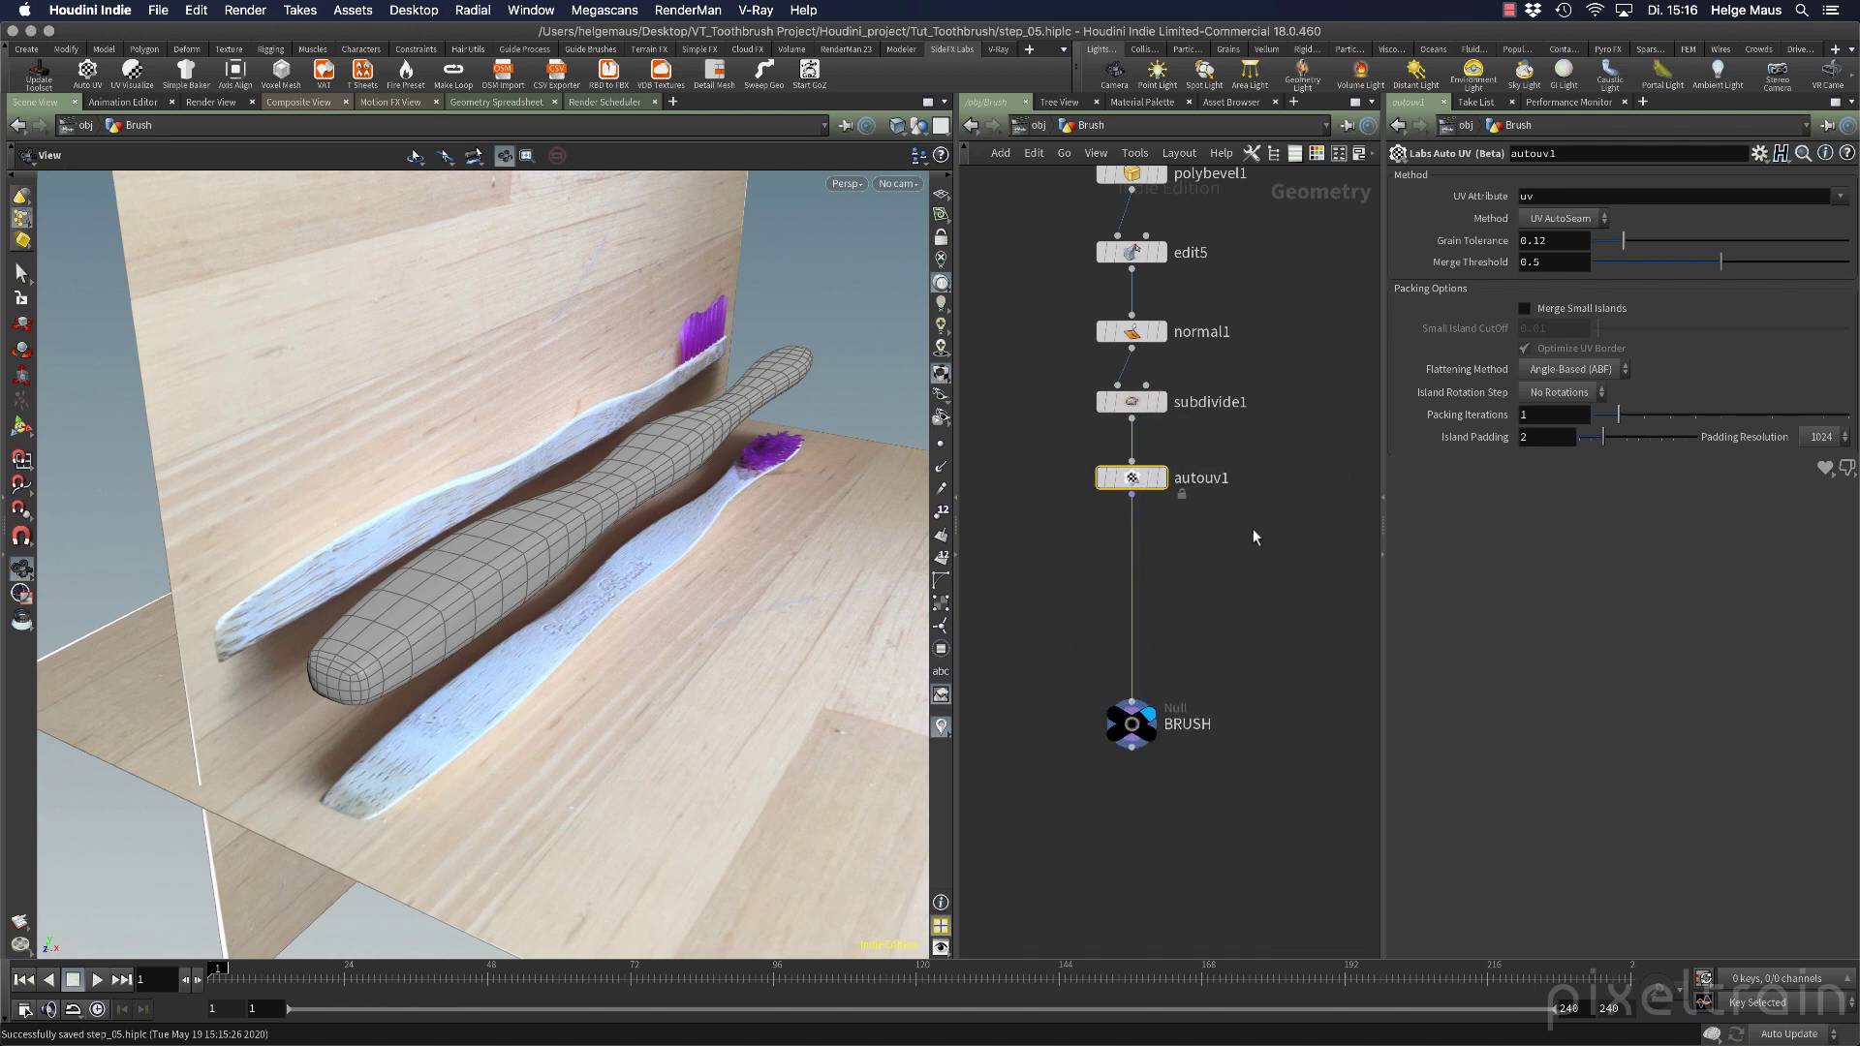
click(1160, 477)
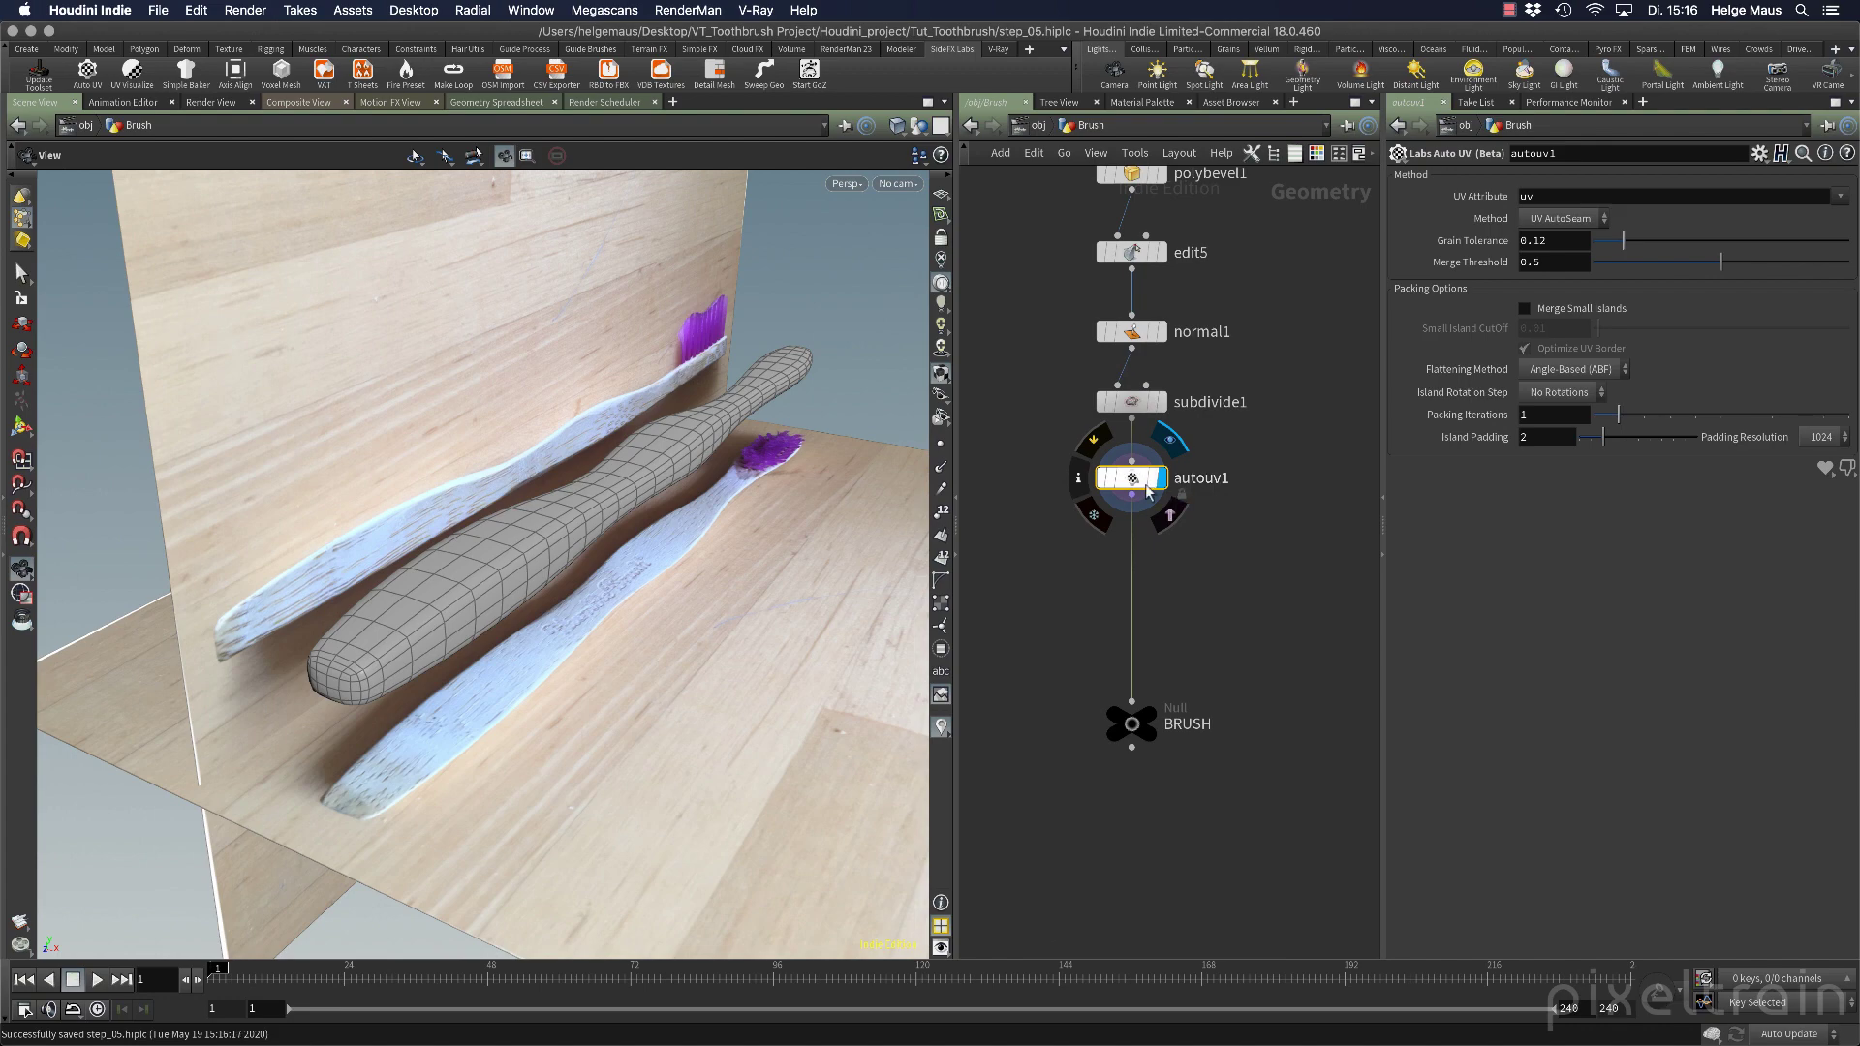
Show the toothbrush's unwrapped layout in the UV view and examine how it fills the UV space.
key(space+5)
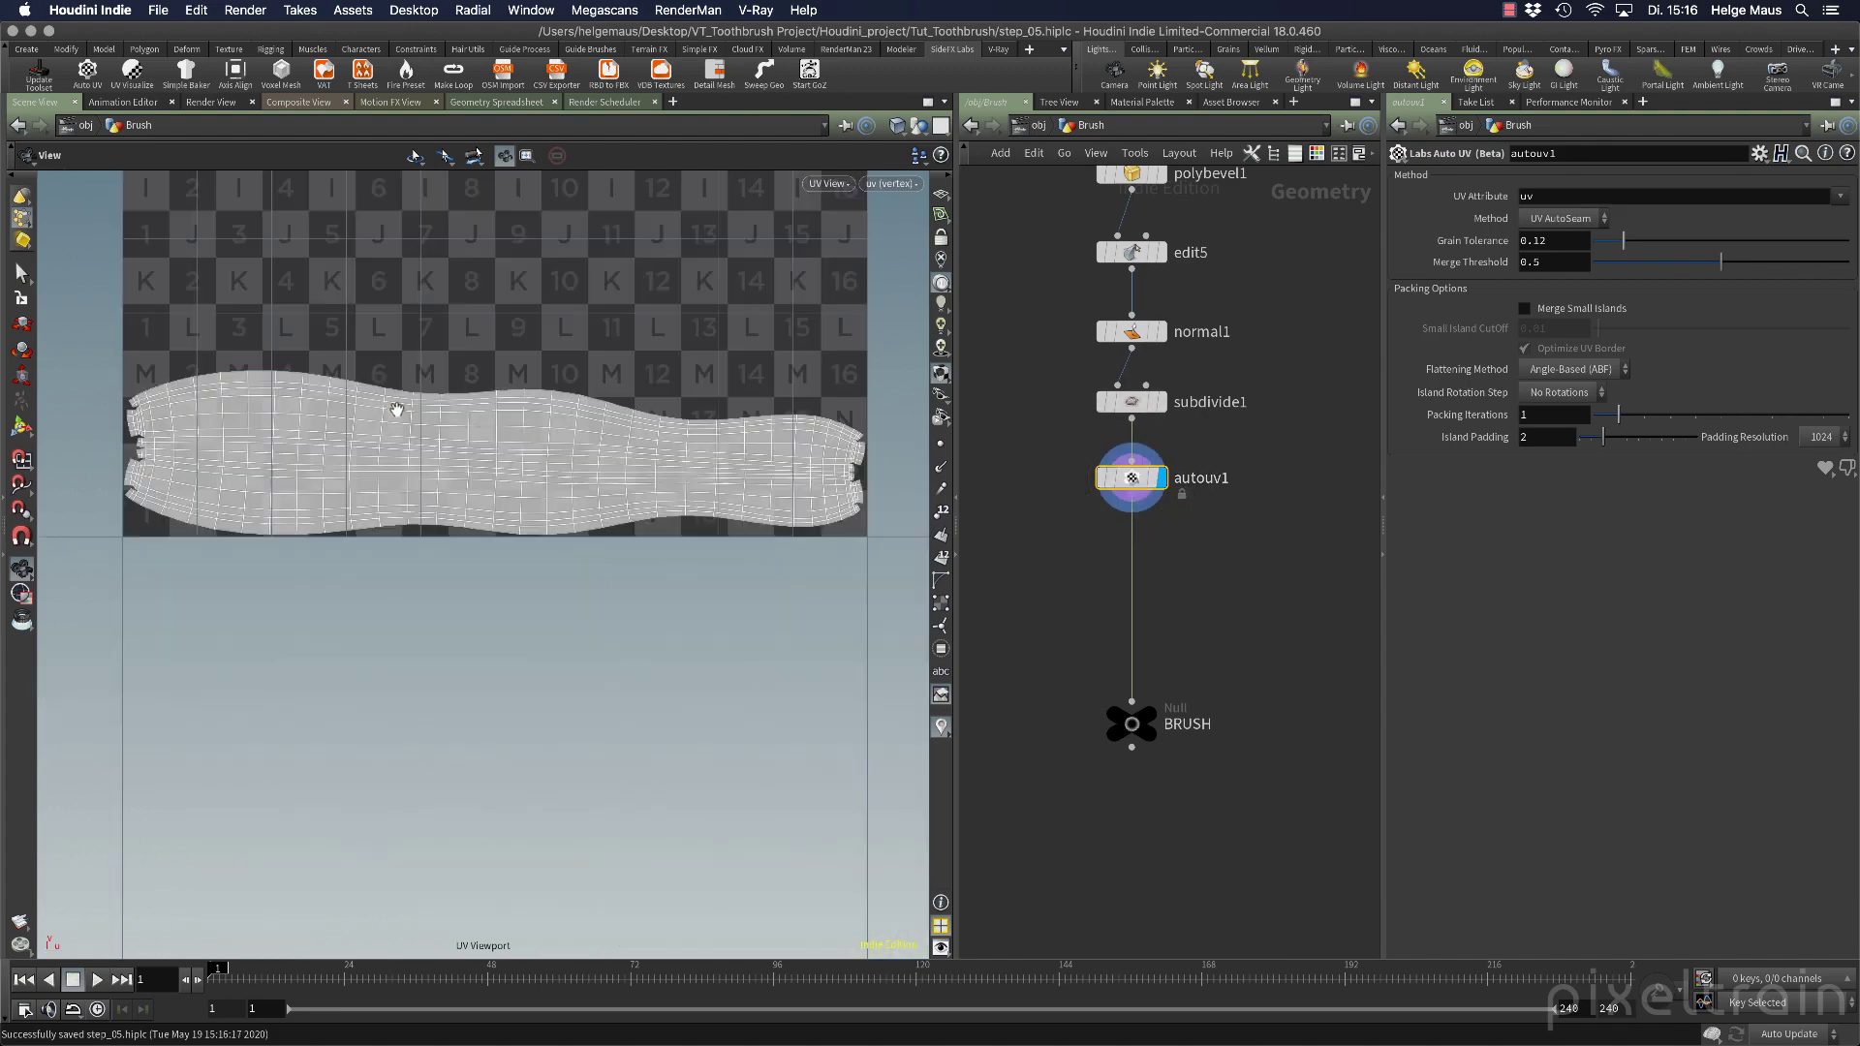
scroll(423, 443, up, 3)
scroll(390, 448, down, 4)
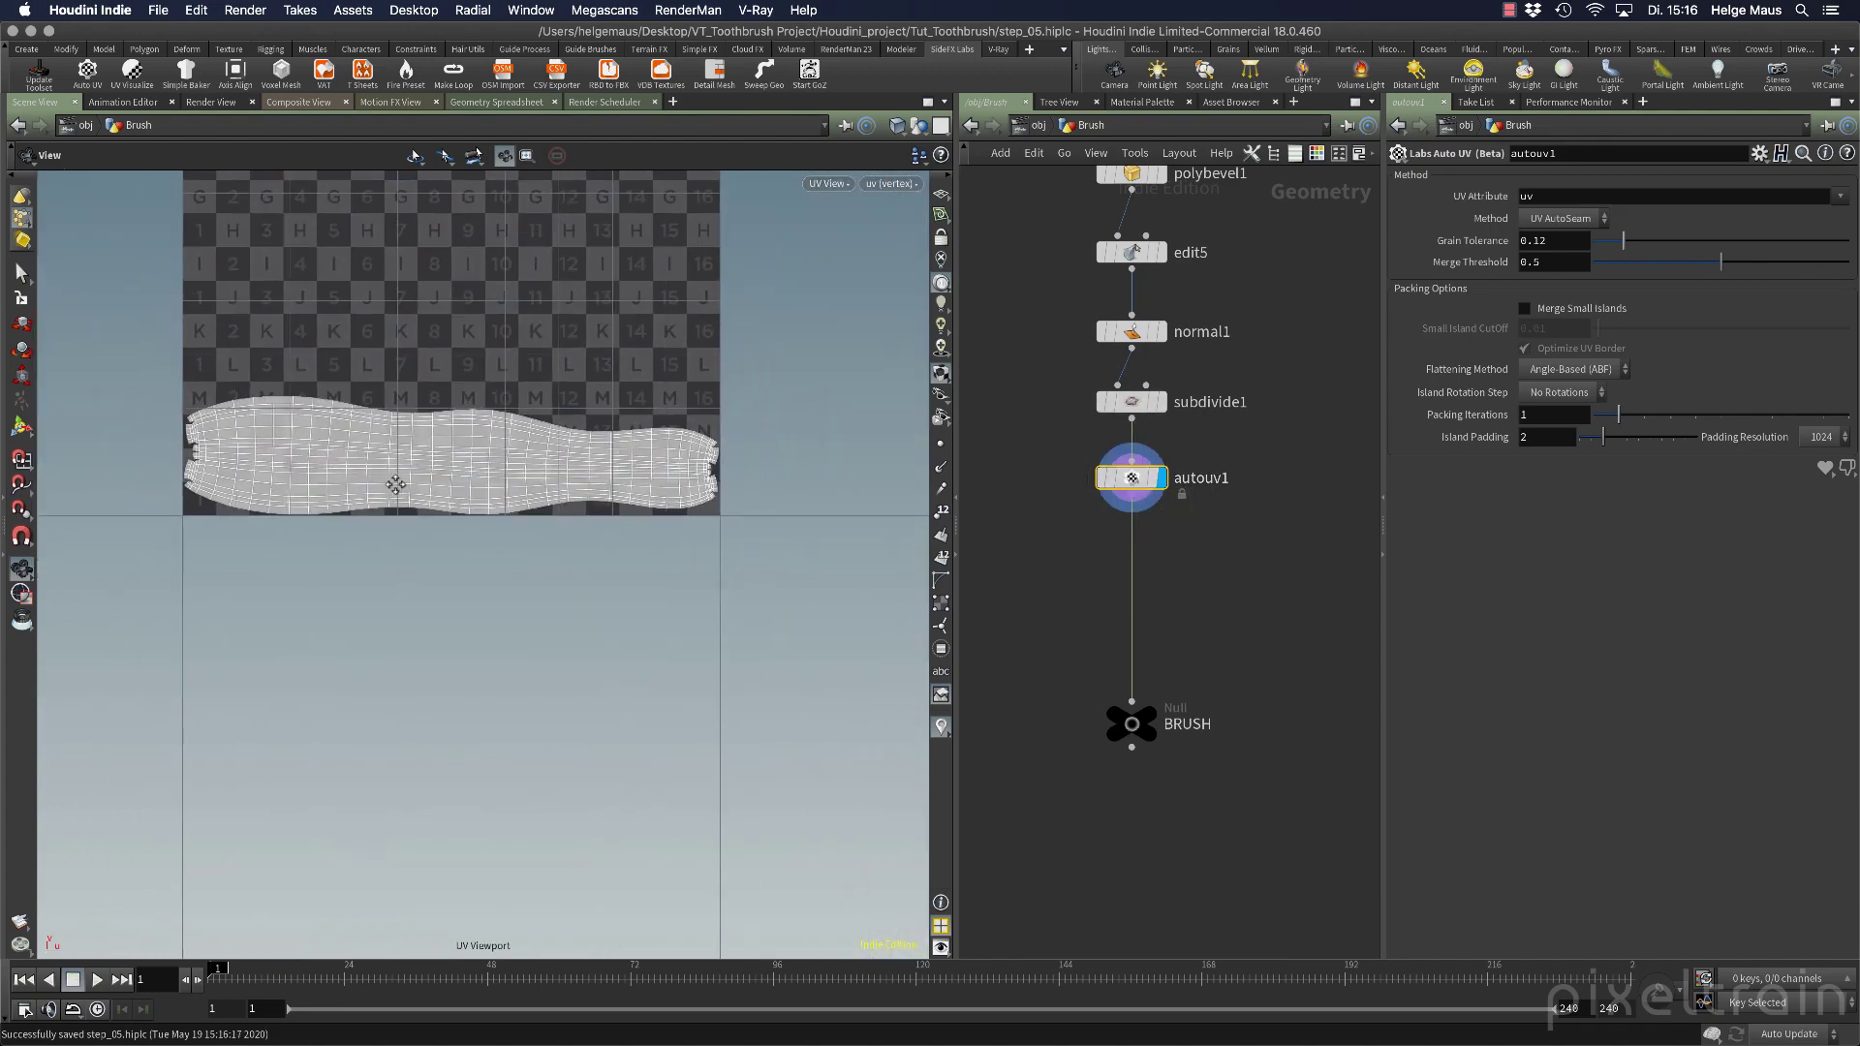
middle_drag(394, 482, 417, 602)
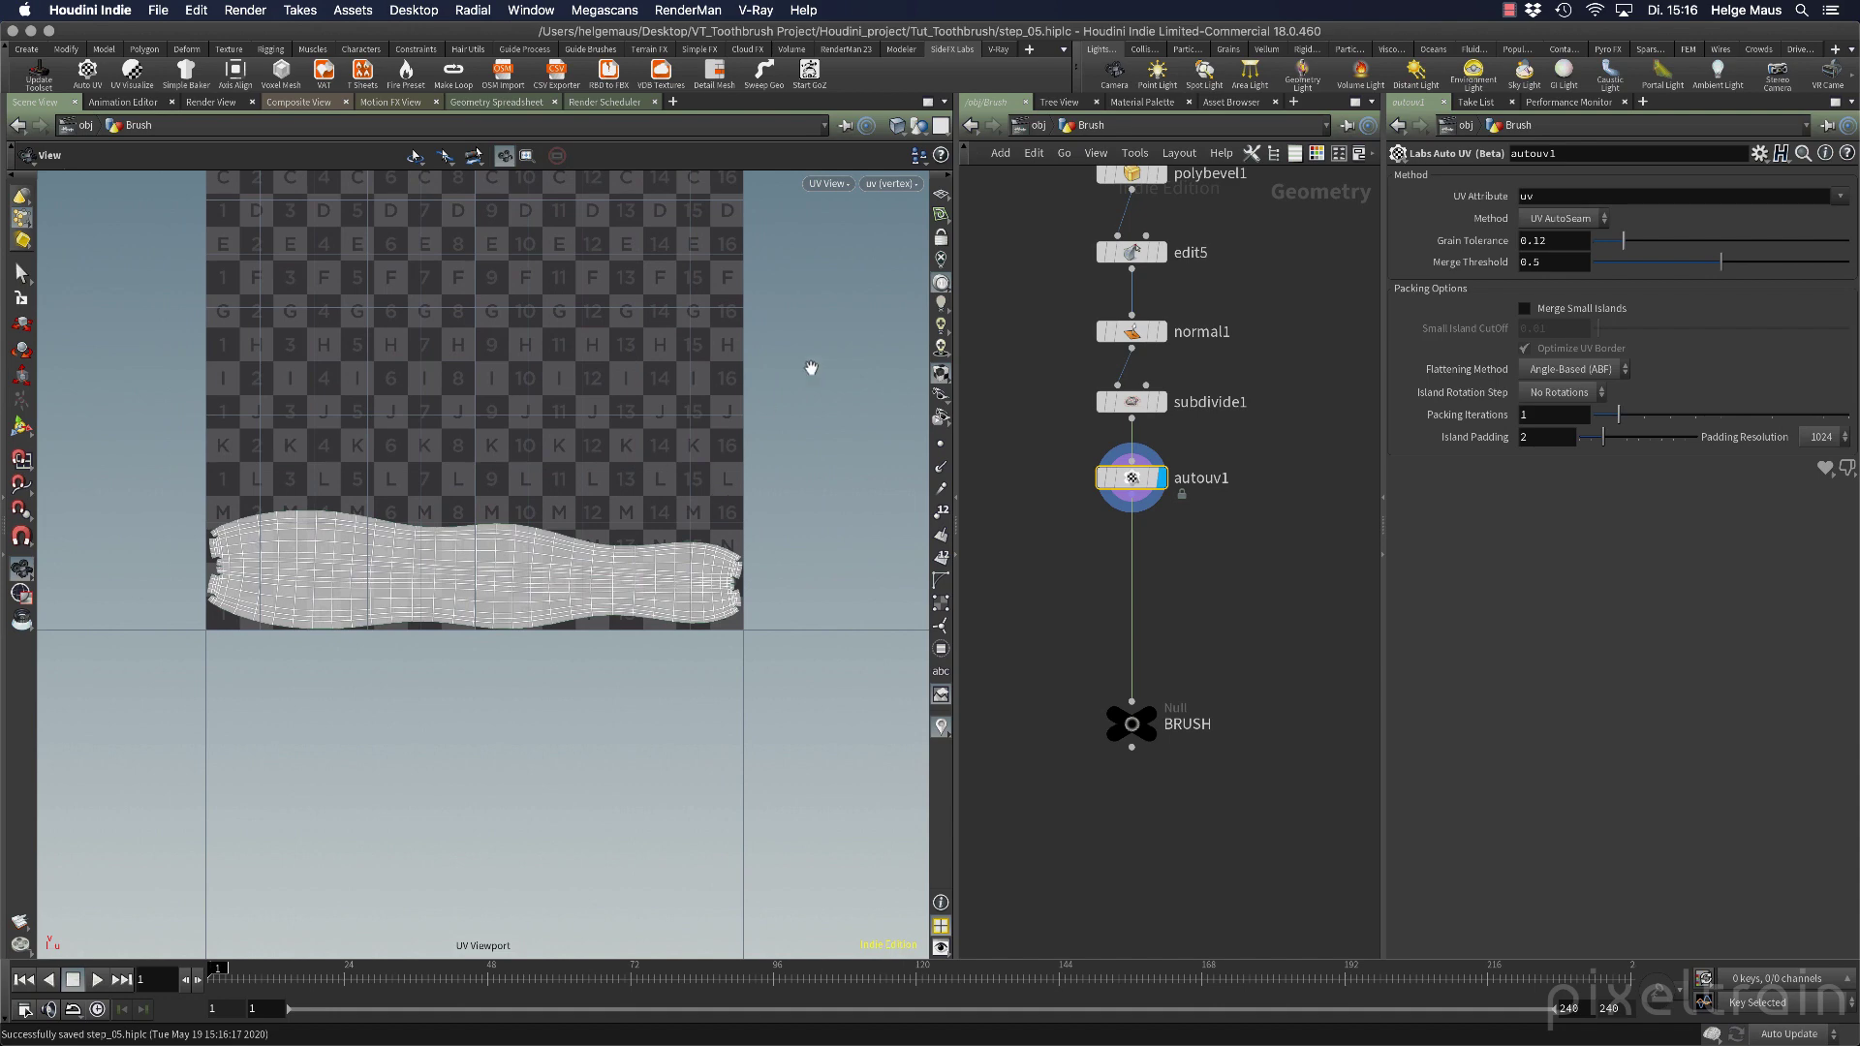
Enable the UV Distortion display and examine the stretching across the toothbrush's UV island.
click(890, 184)
mouse_move(911, 315)
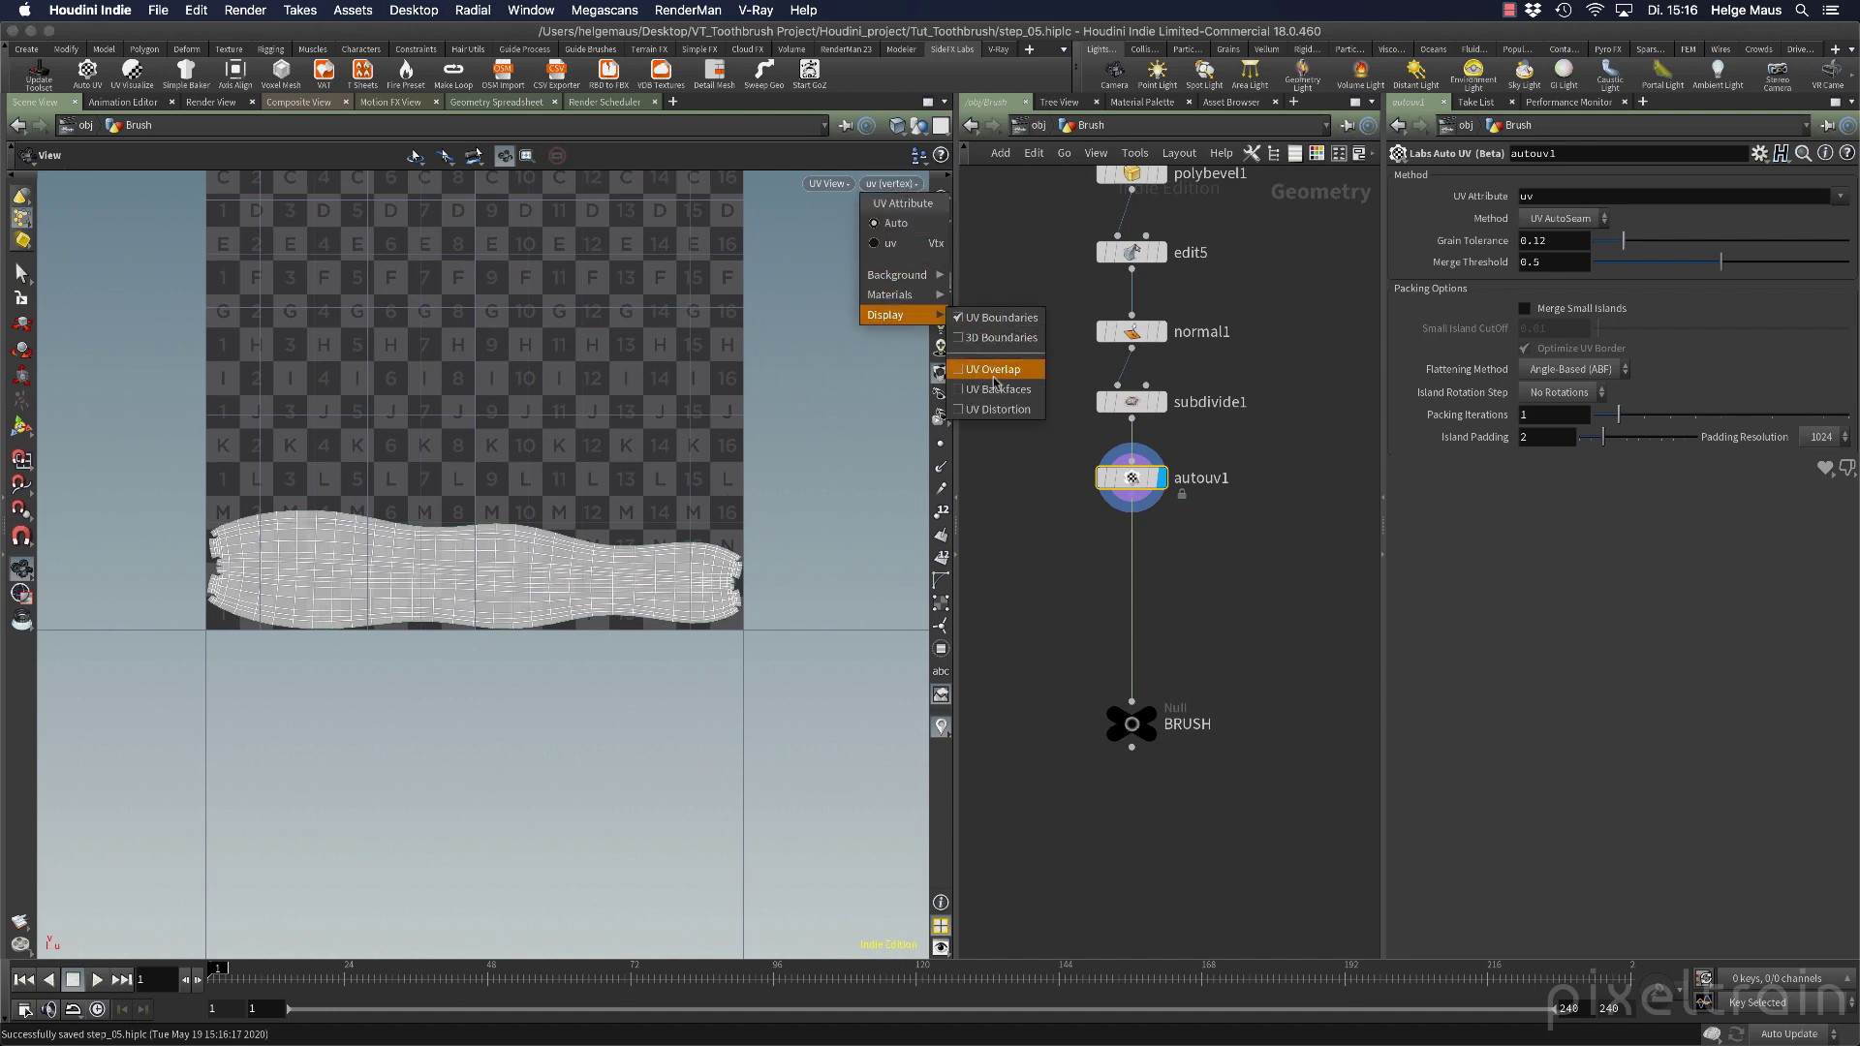
click(978, 413)
scroll(490, 552, up, 3)
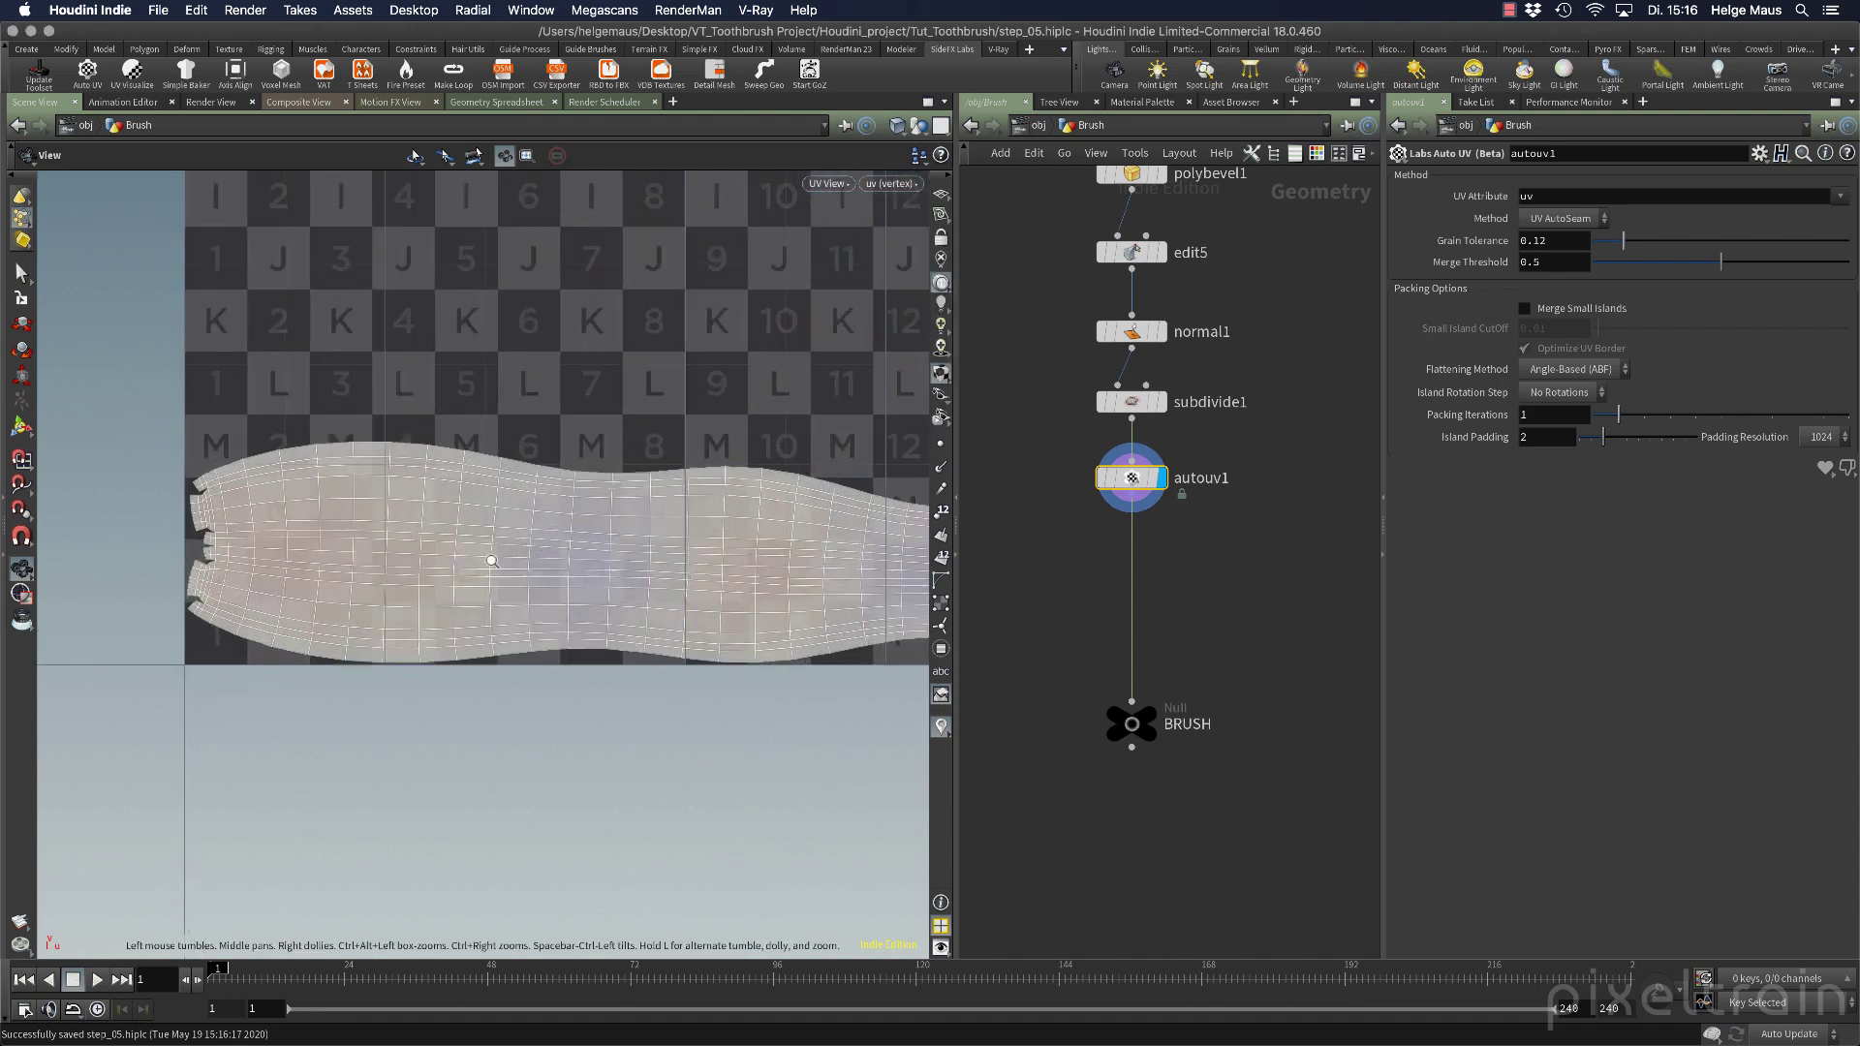
scroll(778, 535, up, 3)
scroll(219, 582, down, 5)
middle_drag(387, 562, 255, 552)
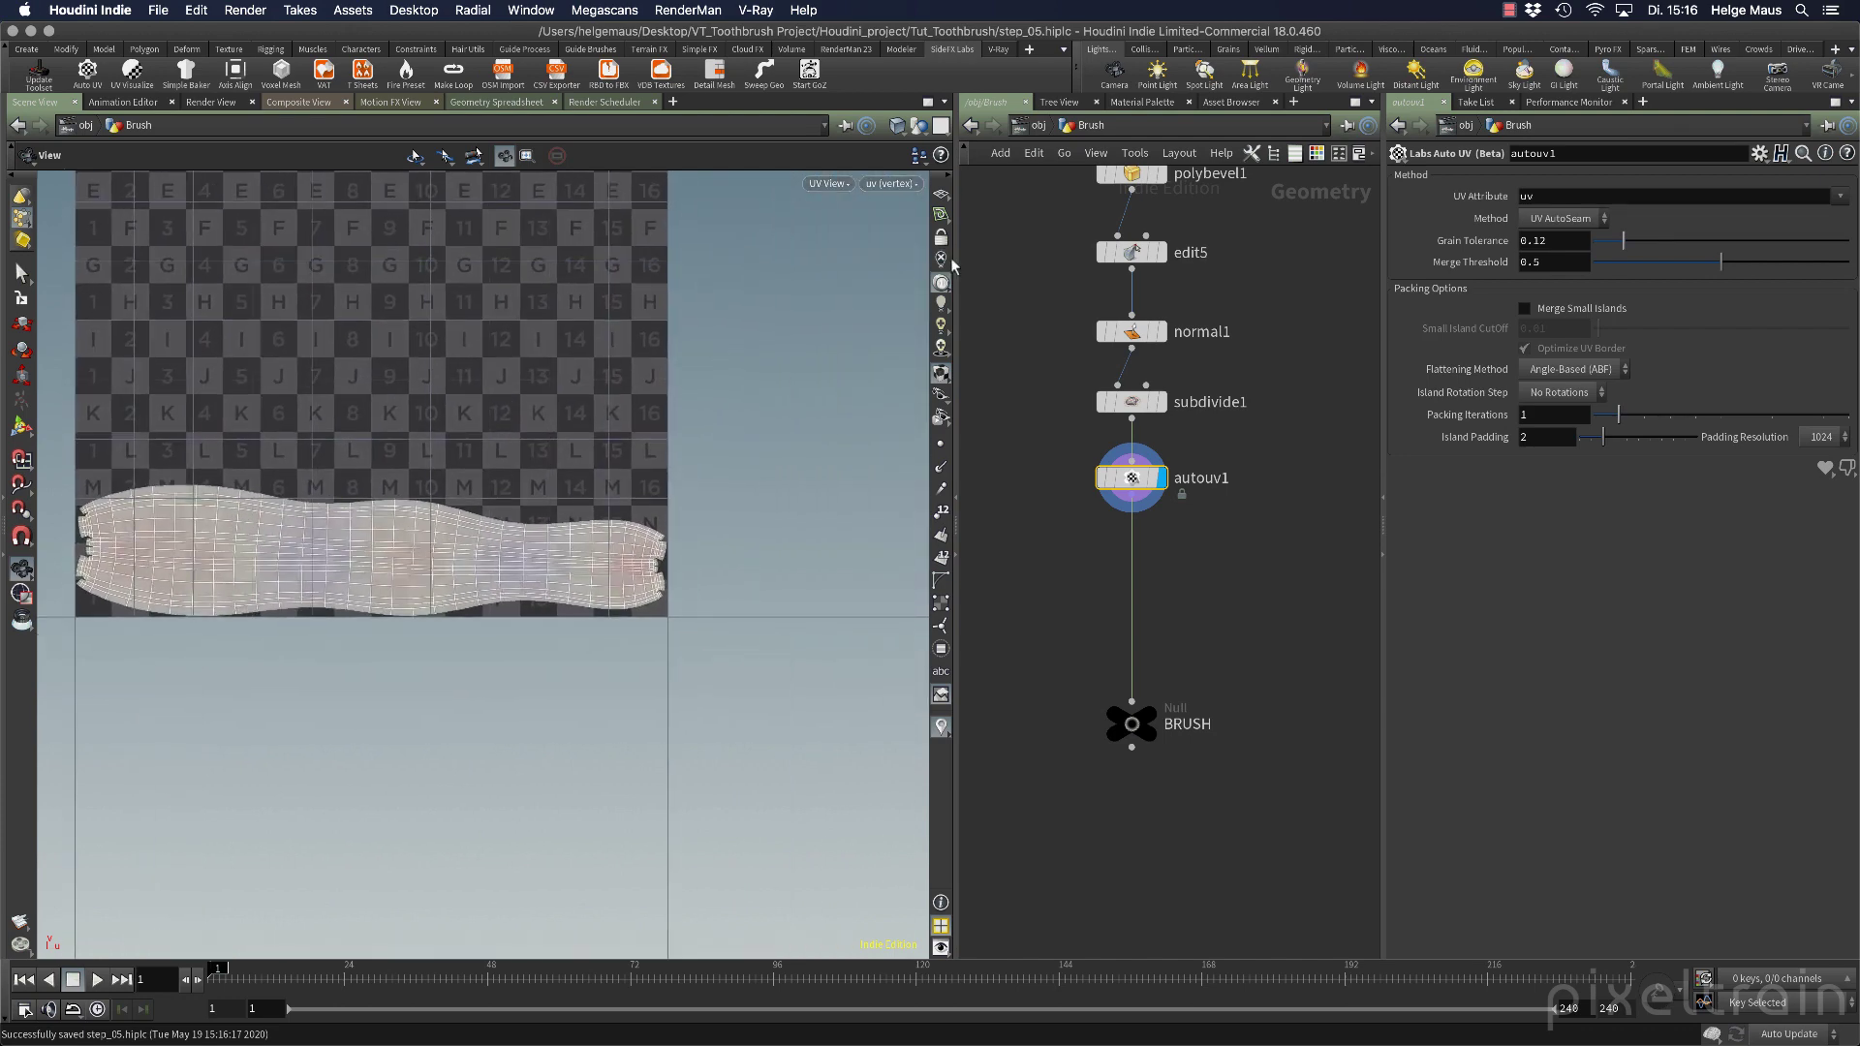
Check the layout for overlapping UVs by switching the UV Overlap display on and off again.
click(892, 184)
mouse_move(901, 315)
click(995, 375)
click(891, 184)
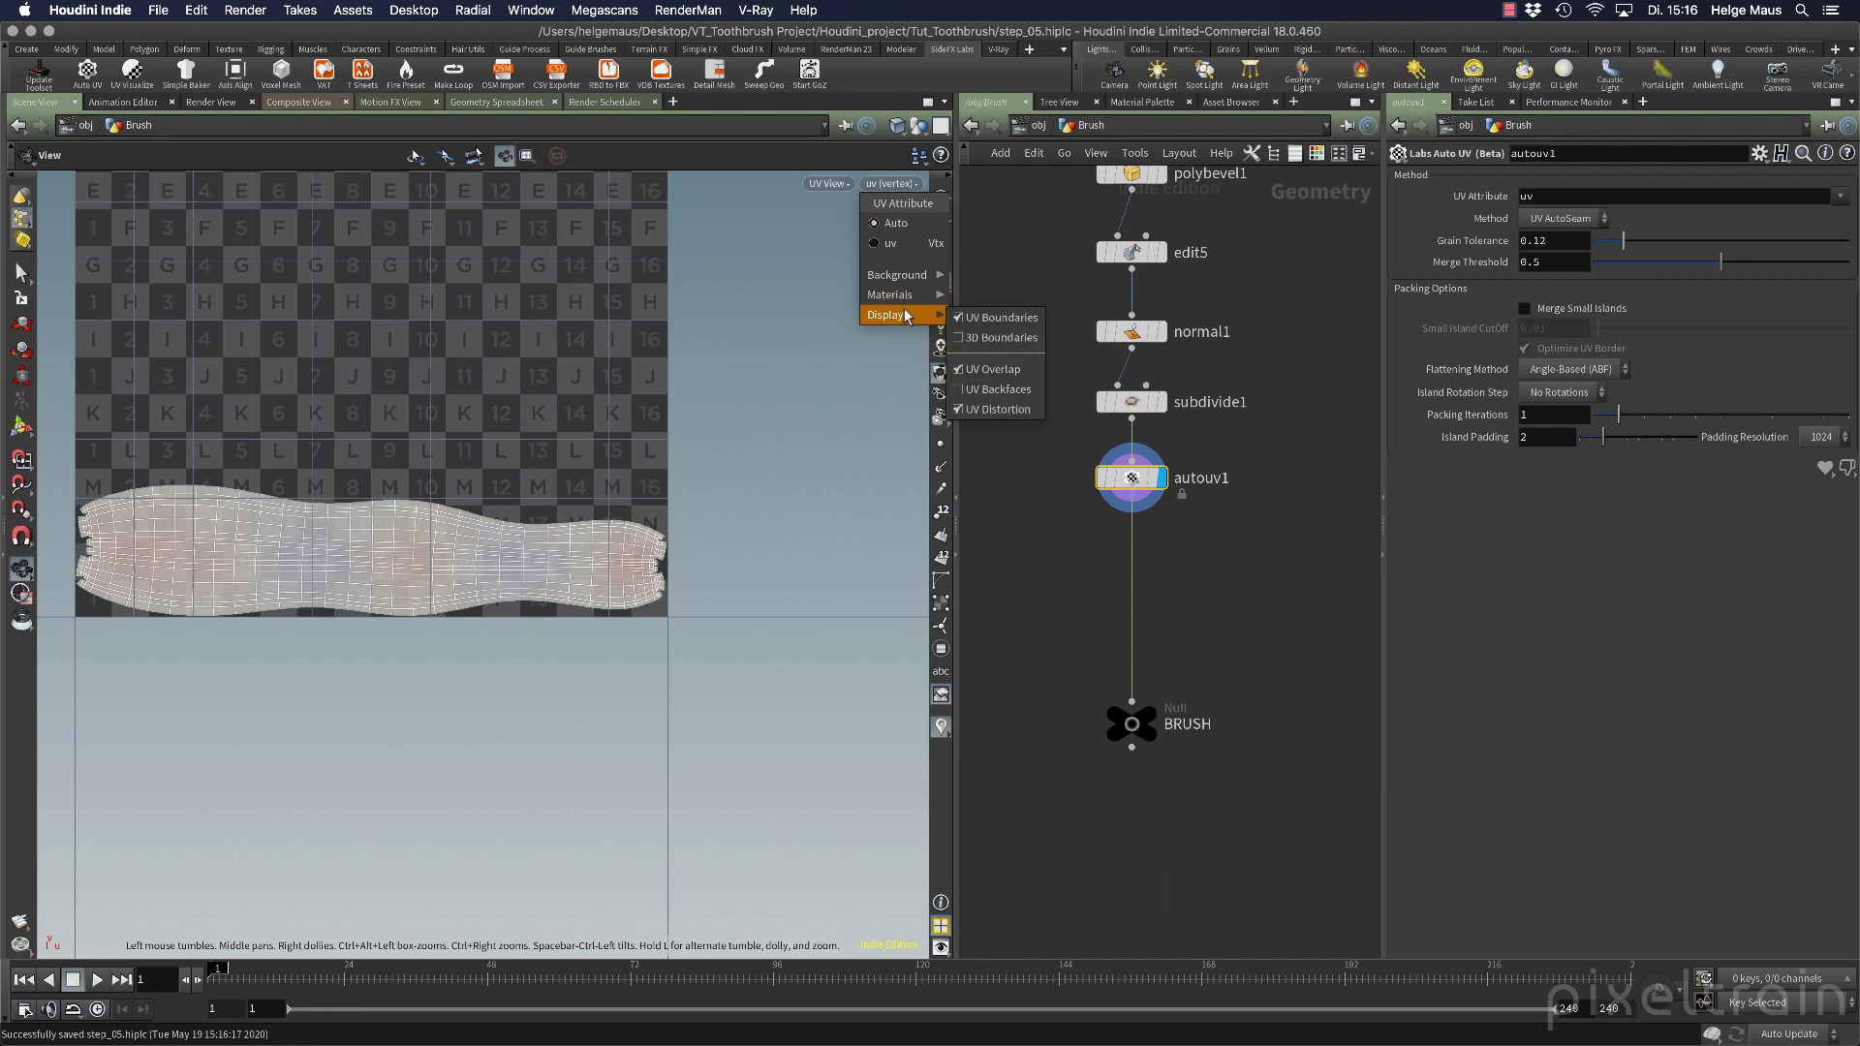
click(963, 373)
Turn off the UV Distortion display and return to the perspective view of the toothbrush.
click(892, 184)
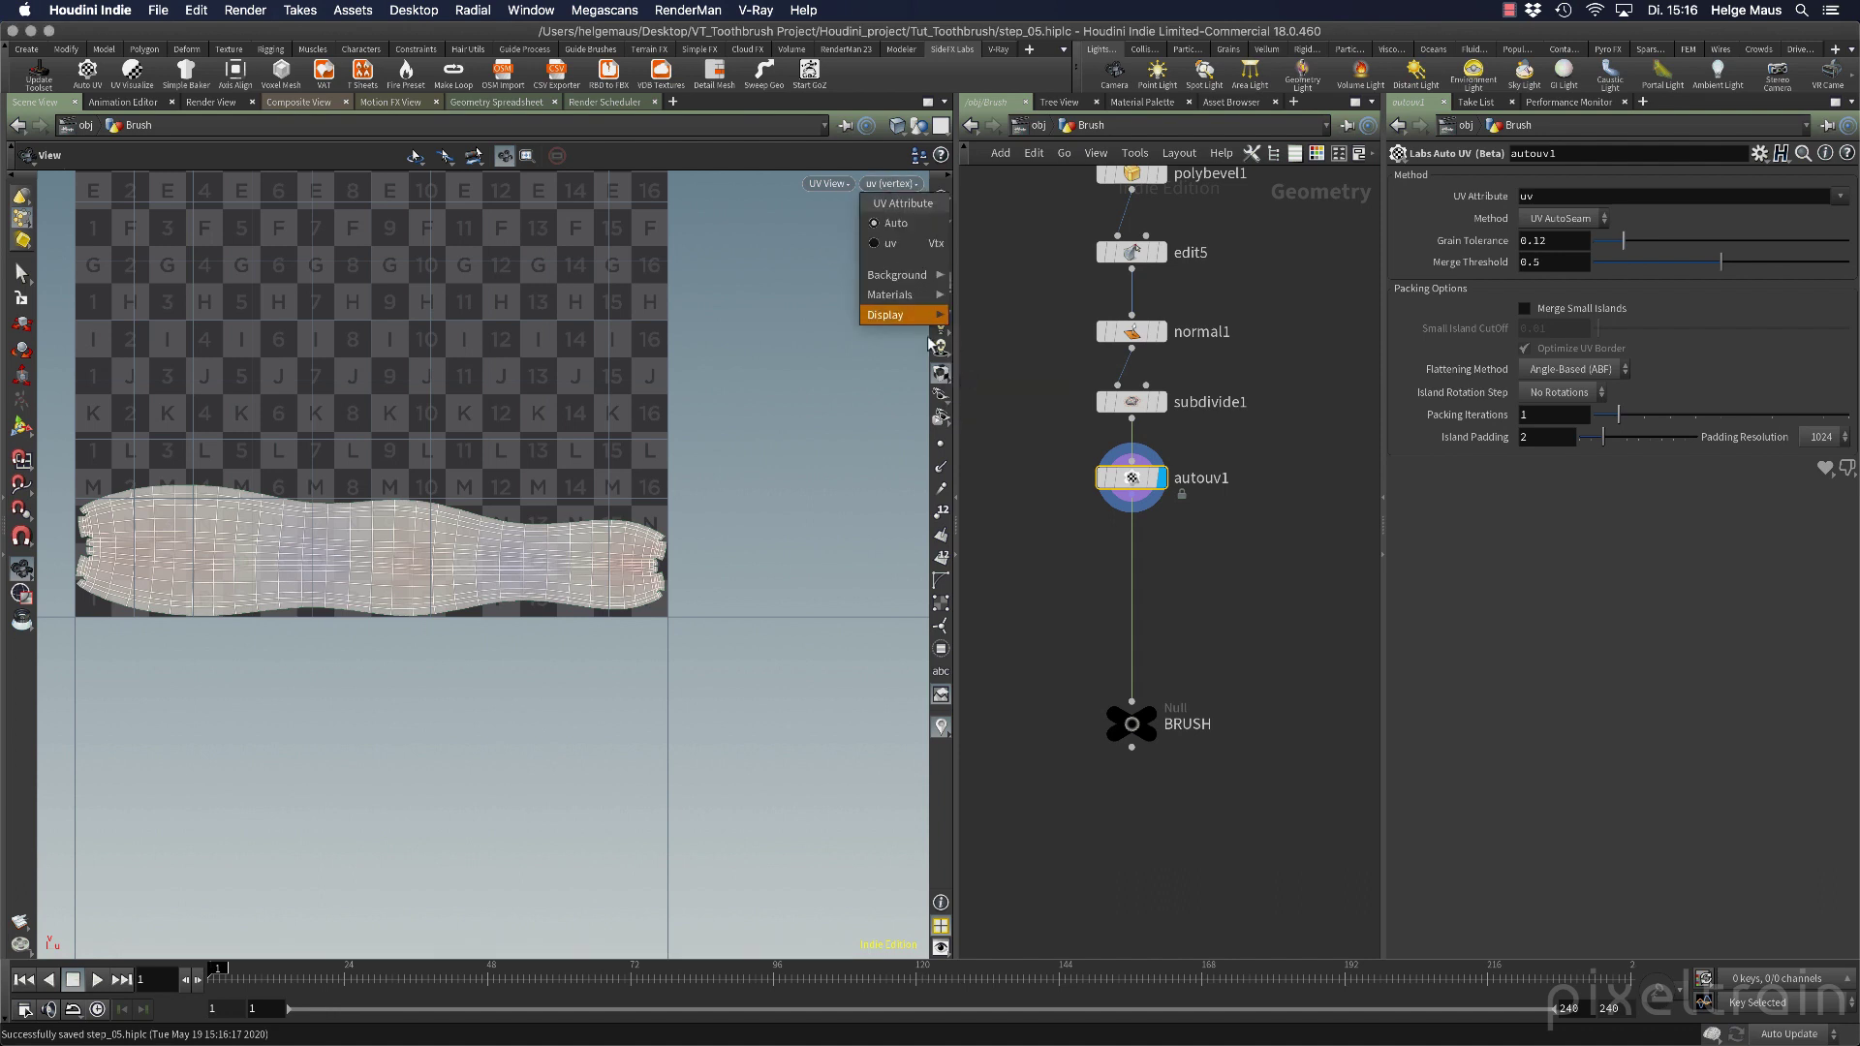
click(996, 409)
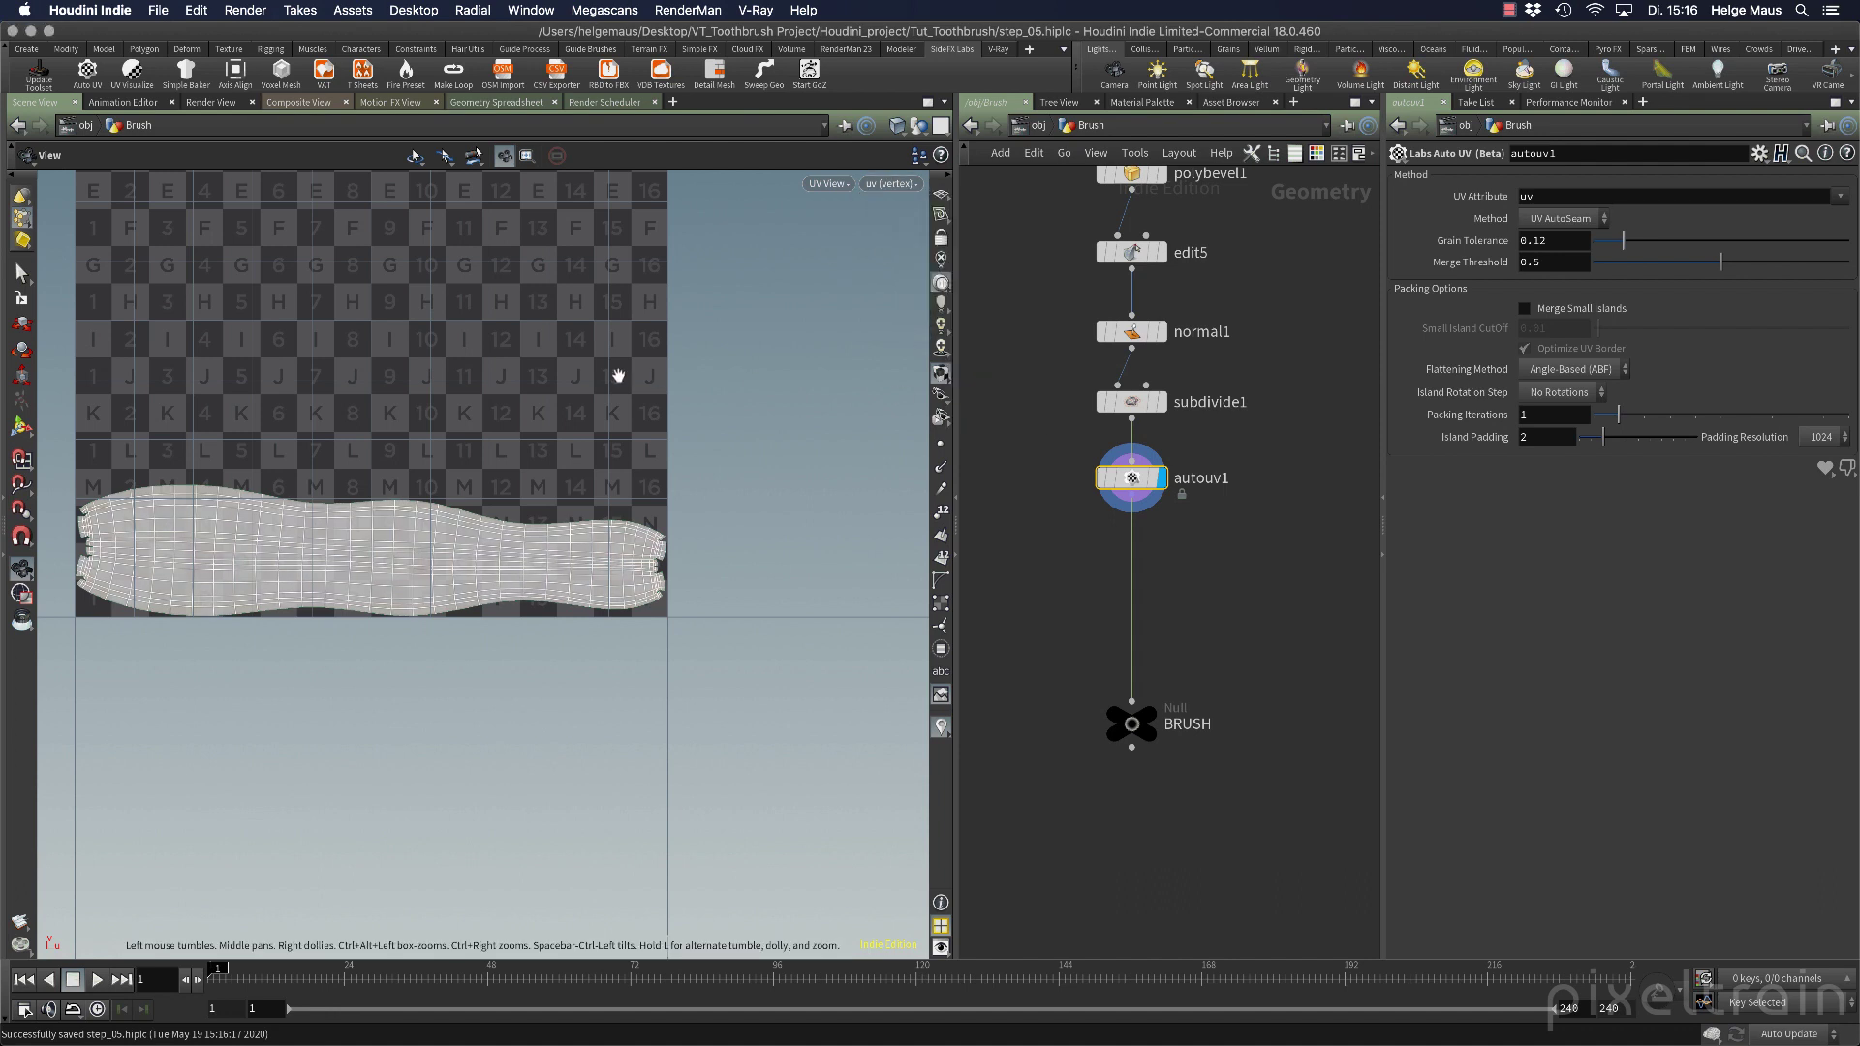
key(space+1)
drag(602, 365, 678, 426)
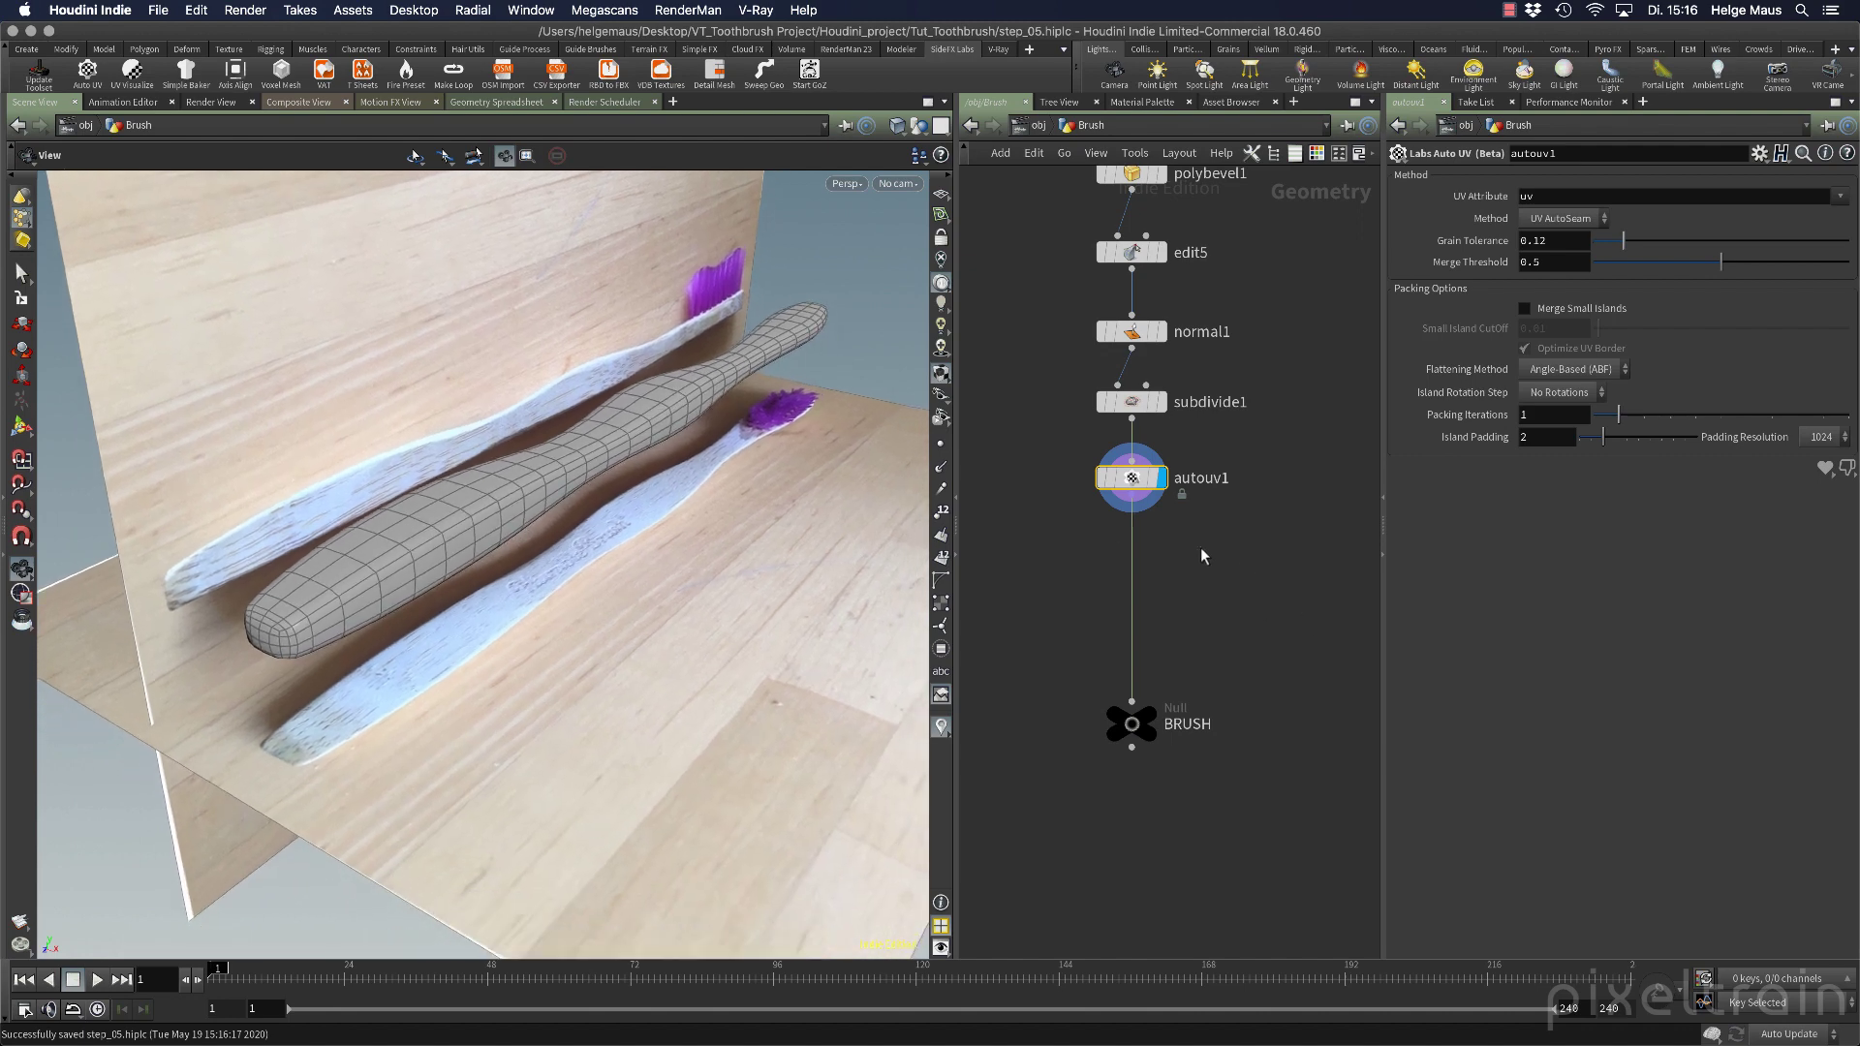
Insert a Labs UV Visualize node between autouv1 and BRUSH and display its grid on the model.
click(1193, 543)
key(Tab)
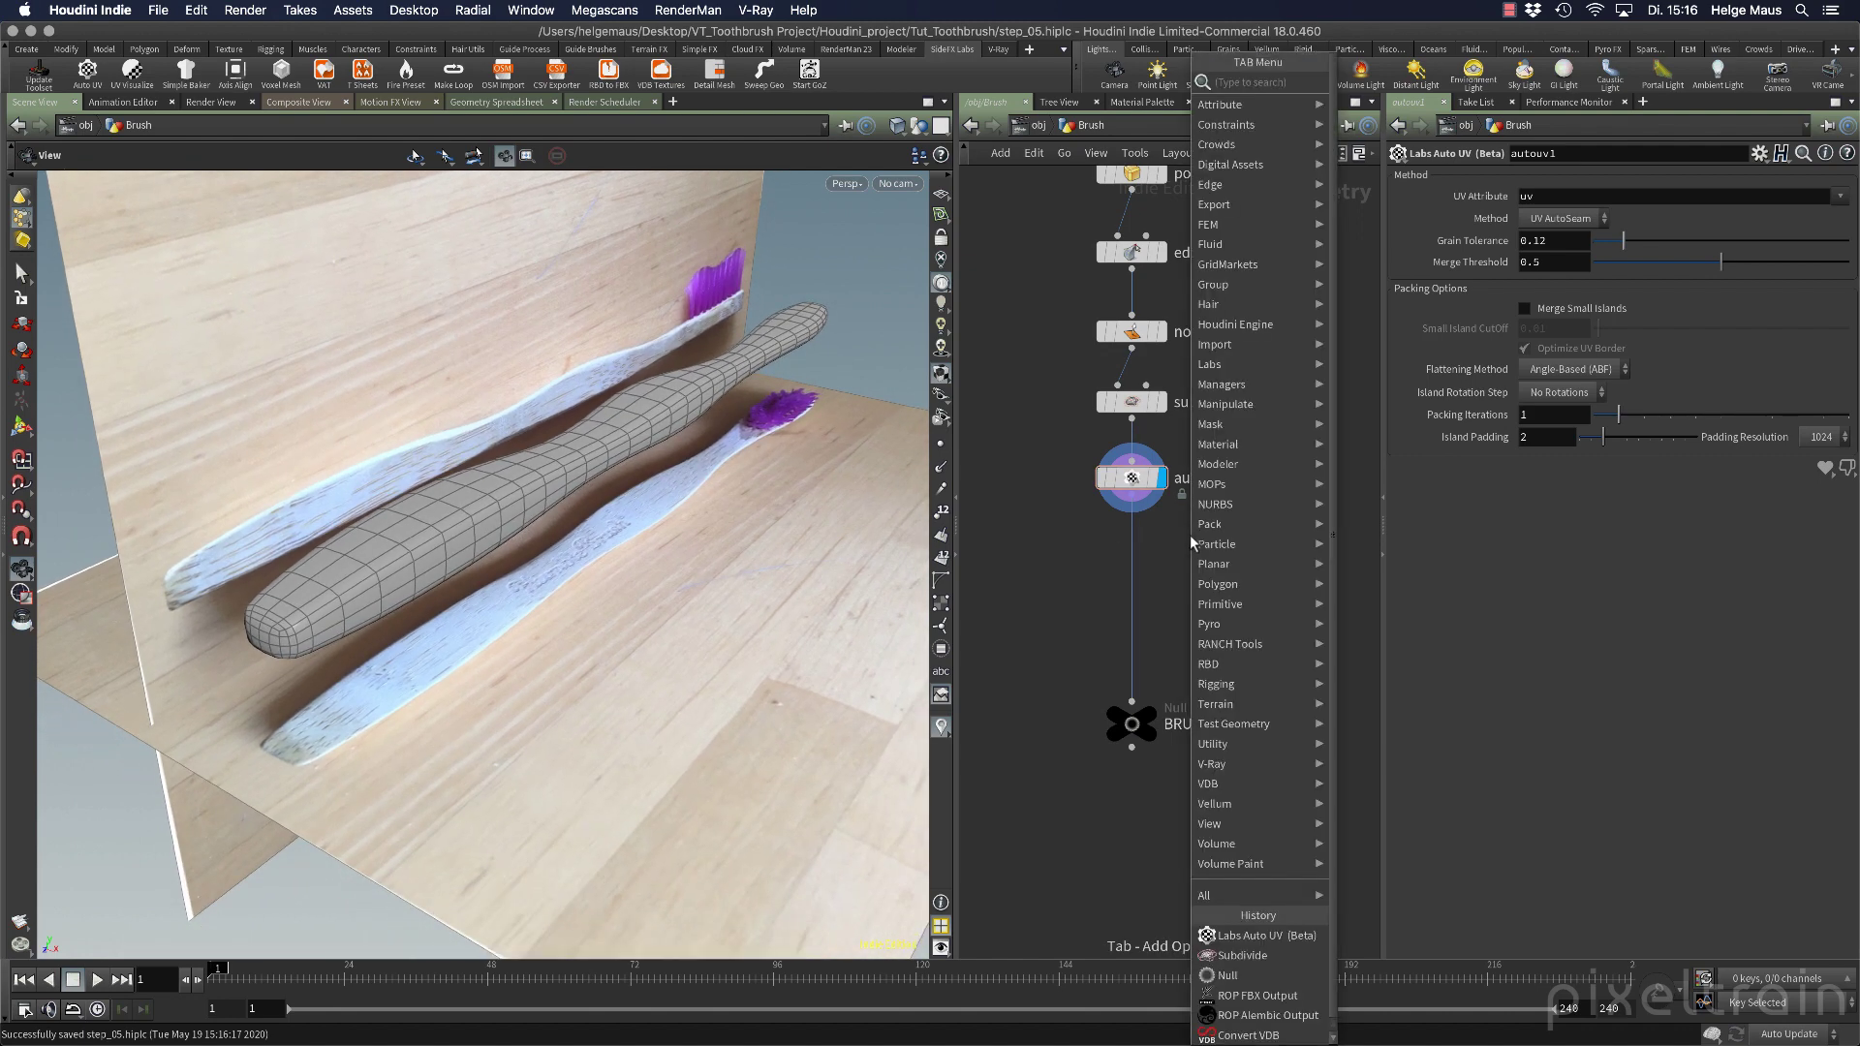
text(uv)
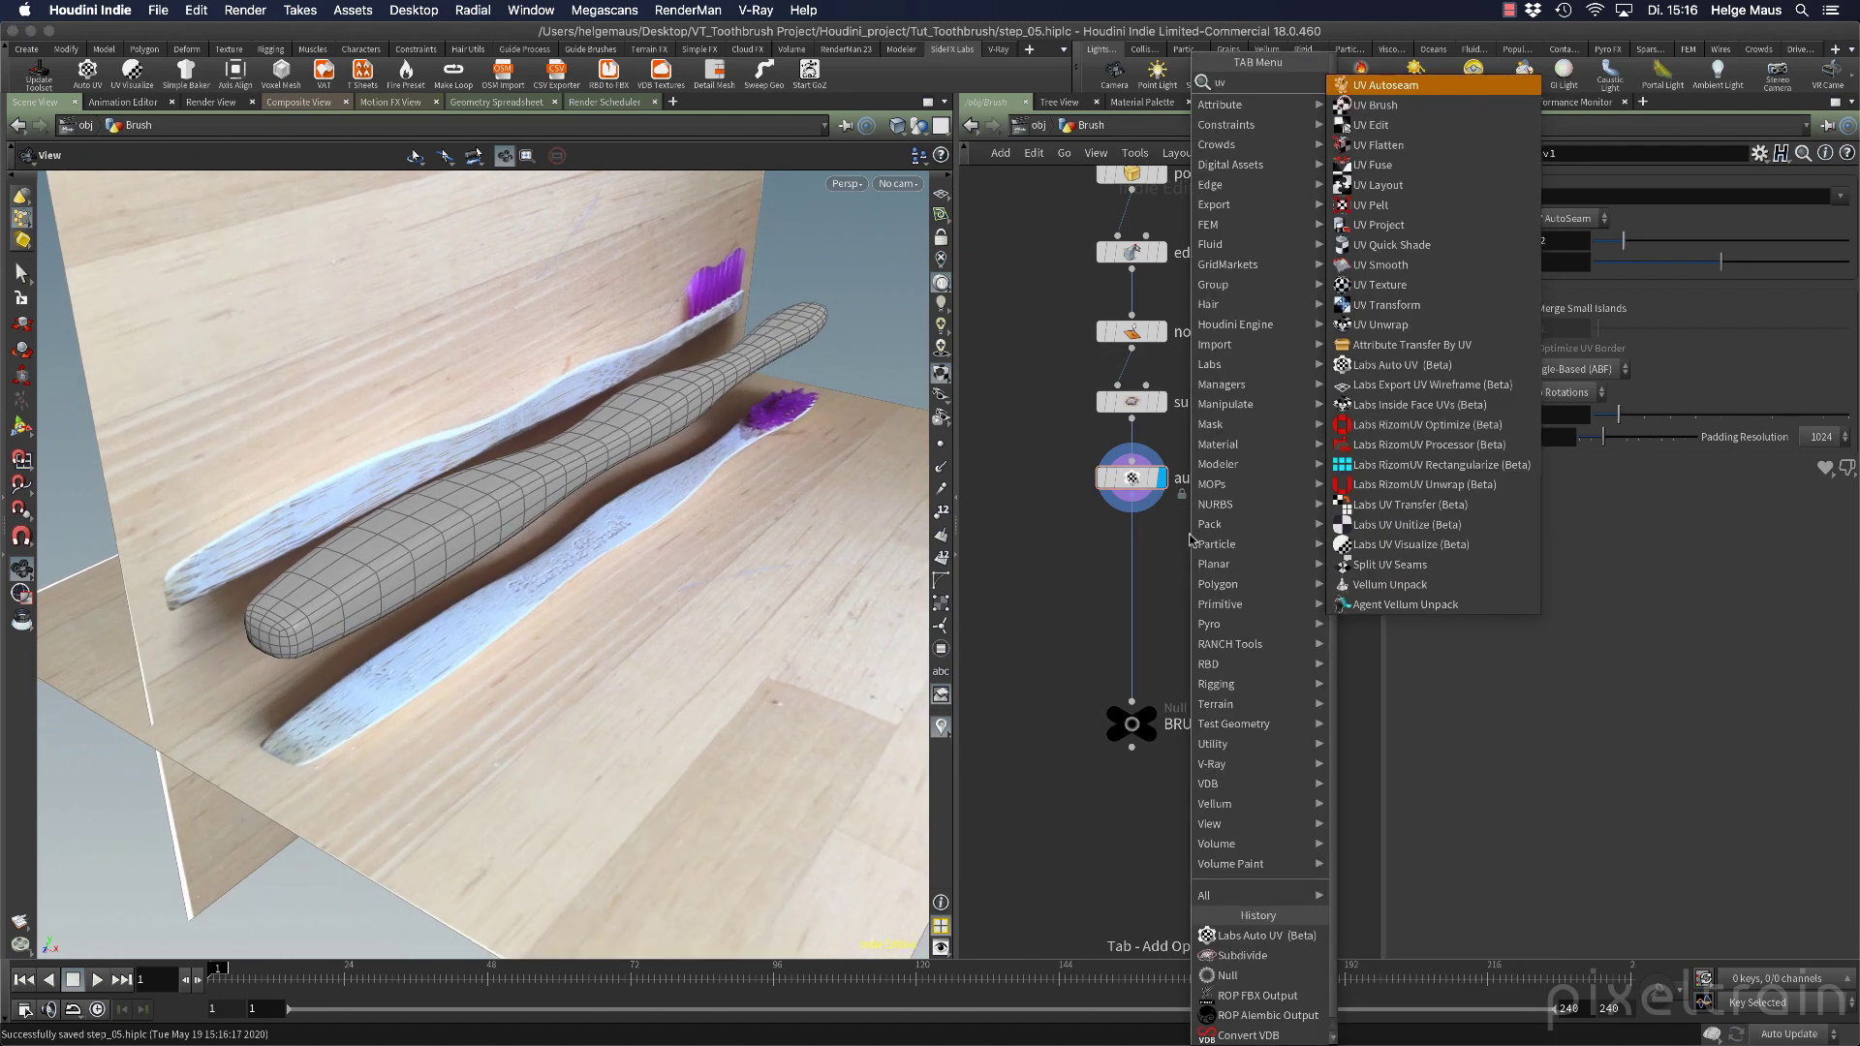
text( vi)
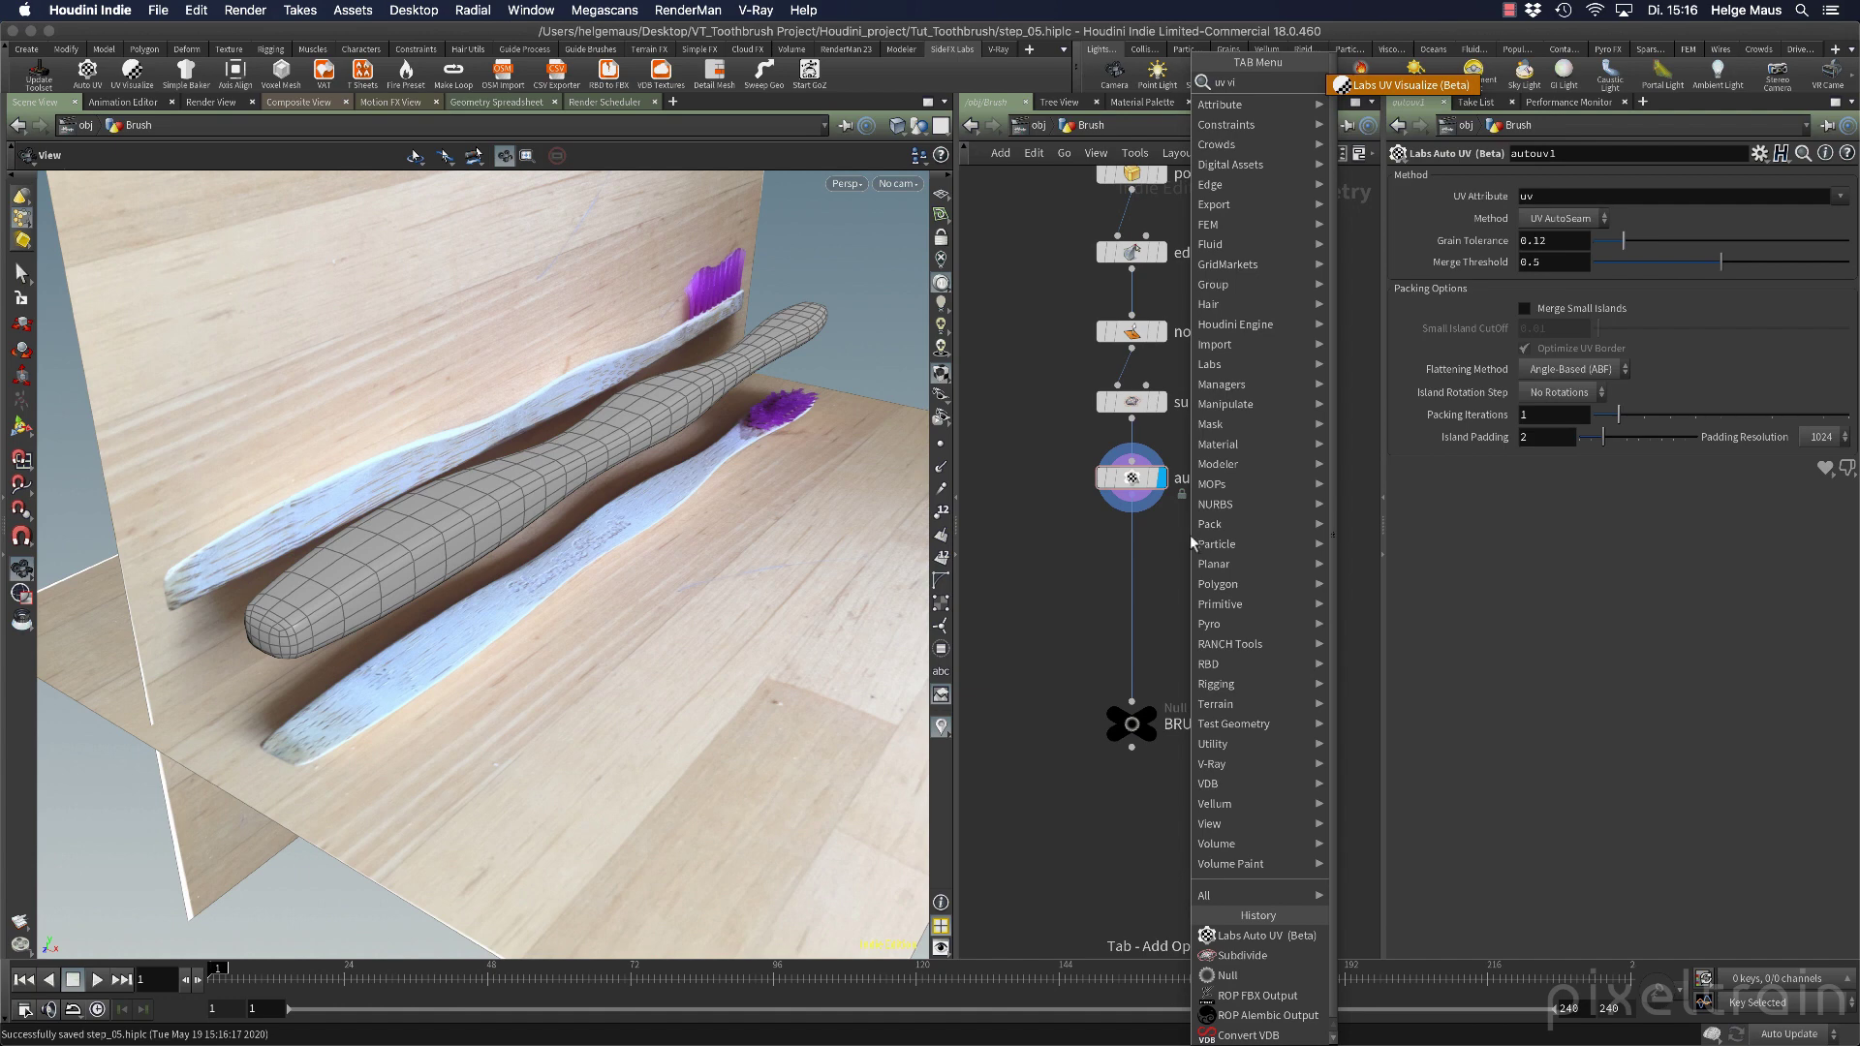
key(Return)
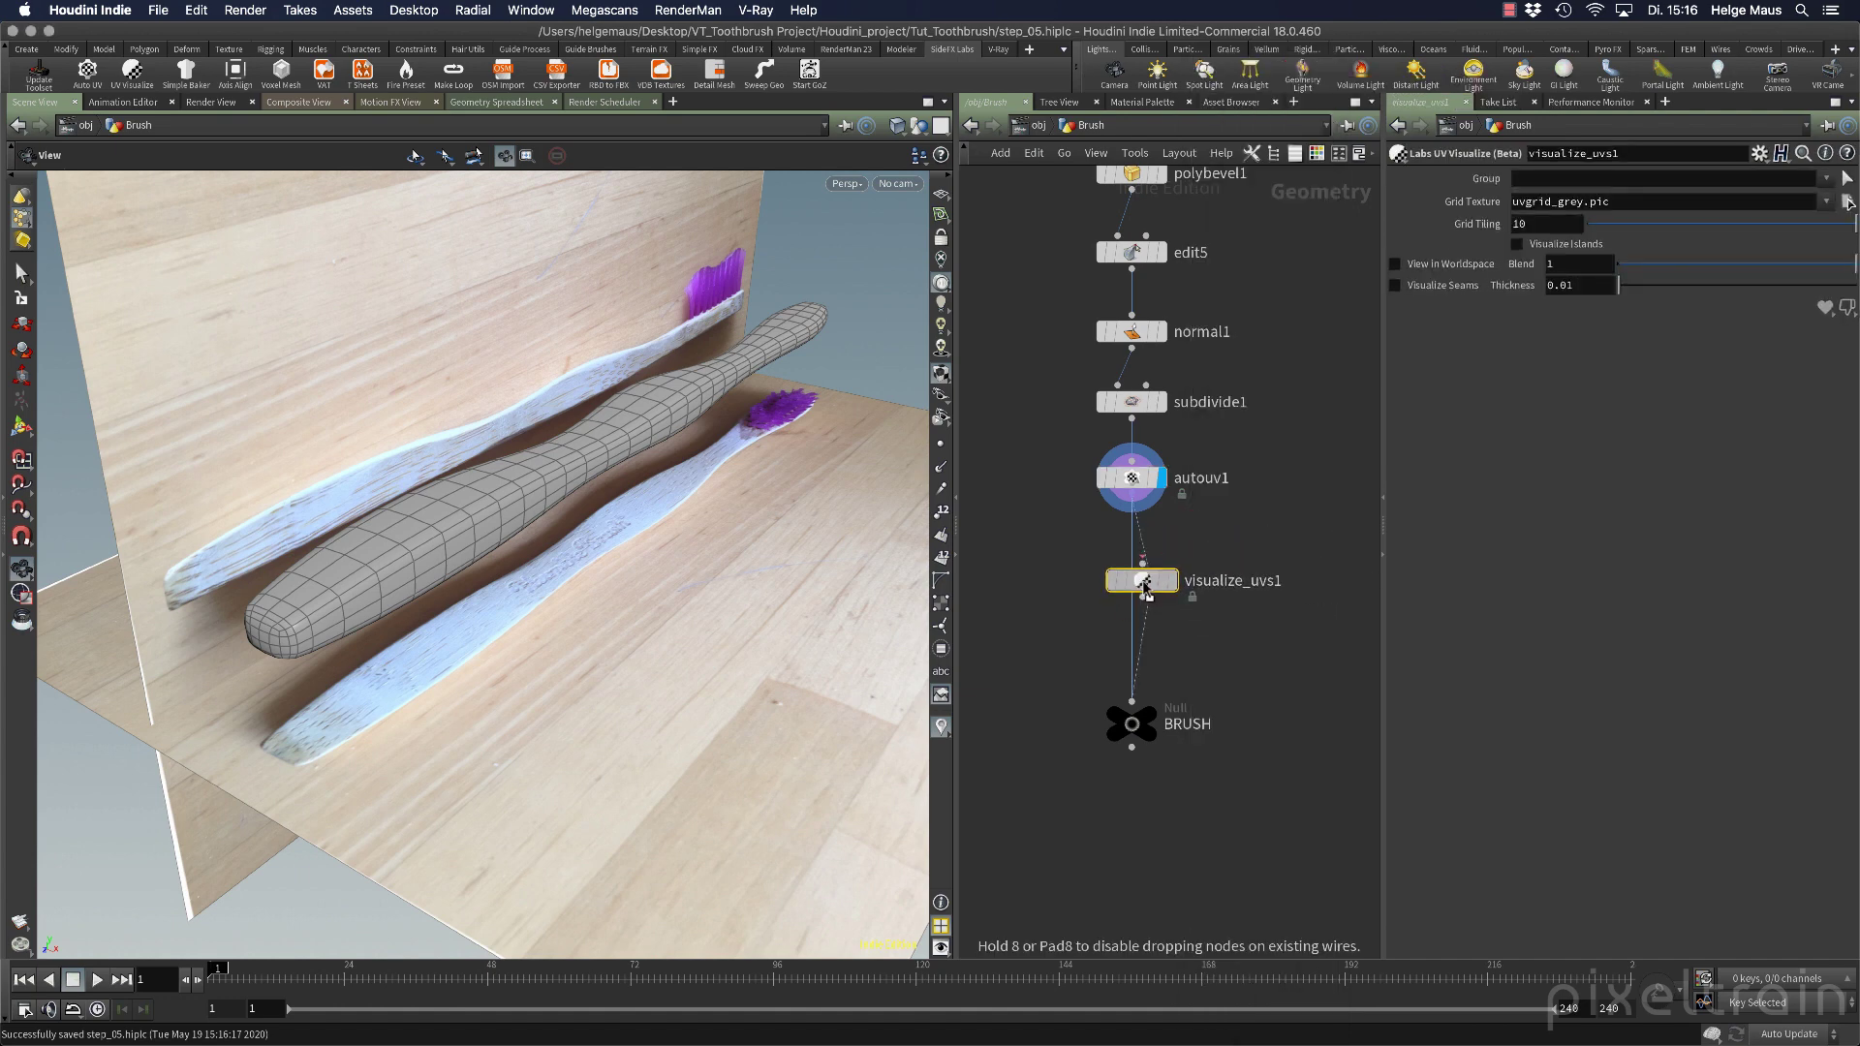
click(1142, 584)
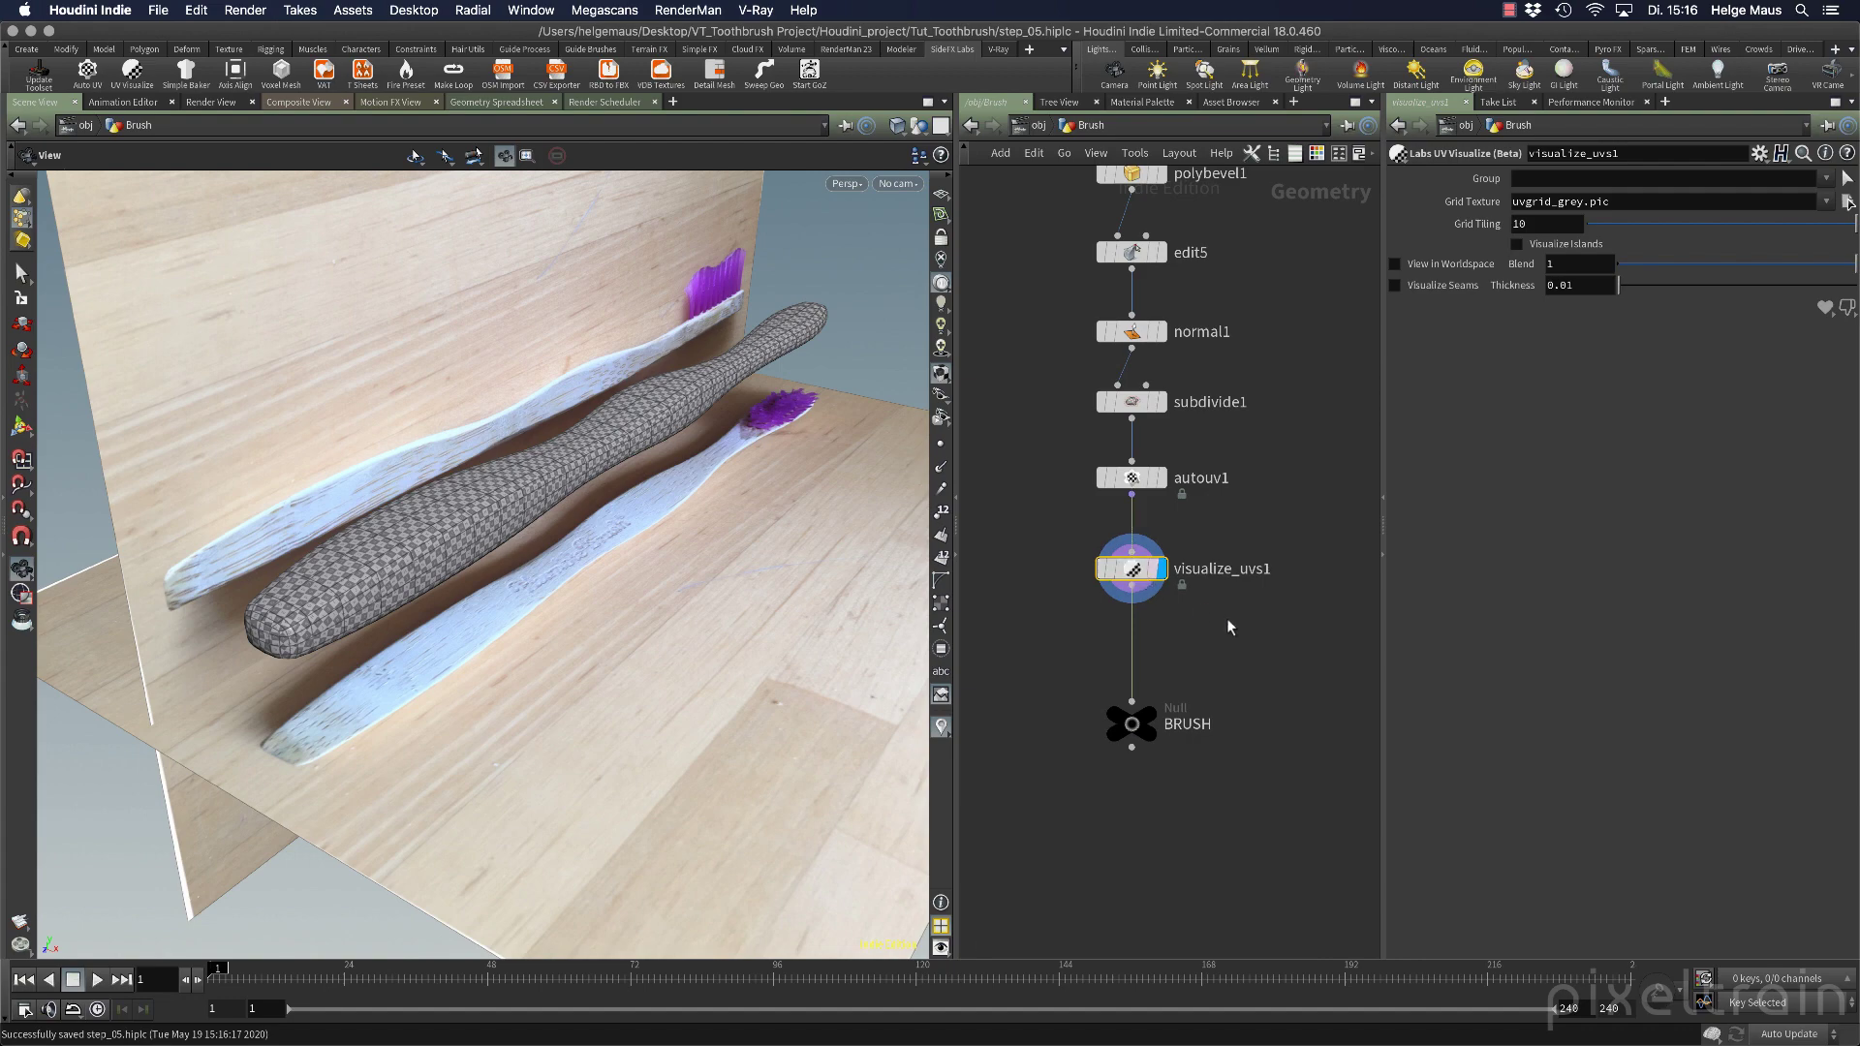
Inspect the checker pattern on the toothbrush and set the UV Visualize node's Grid Tiling to 6.02.
drag(656, 527, 565, 540)
scroll(727, 490, up, 5)
mouse_move(727, 491)
mouse_down()
mouse_move(747, 424)
mouse_move(706, 449)
mouse_up()
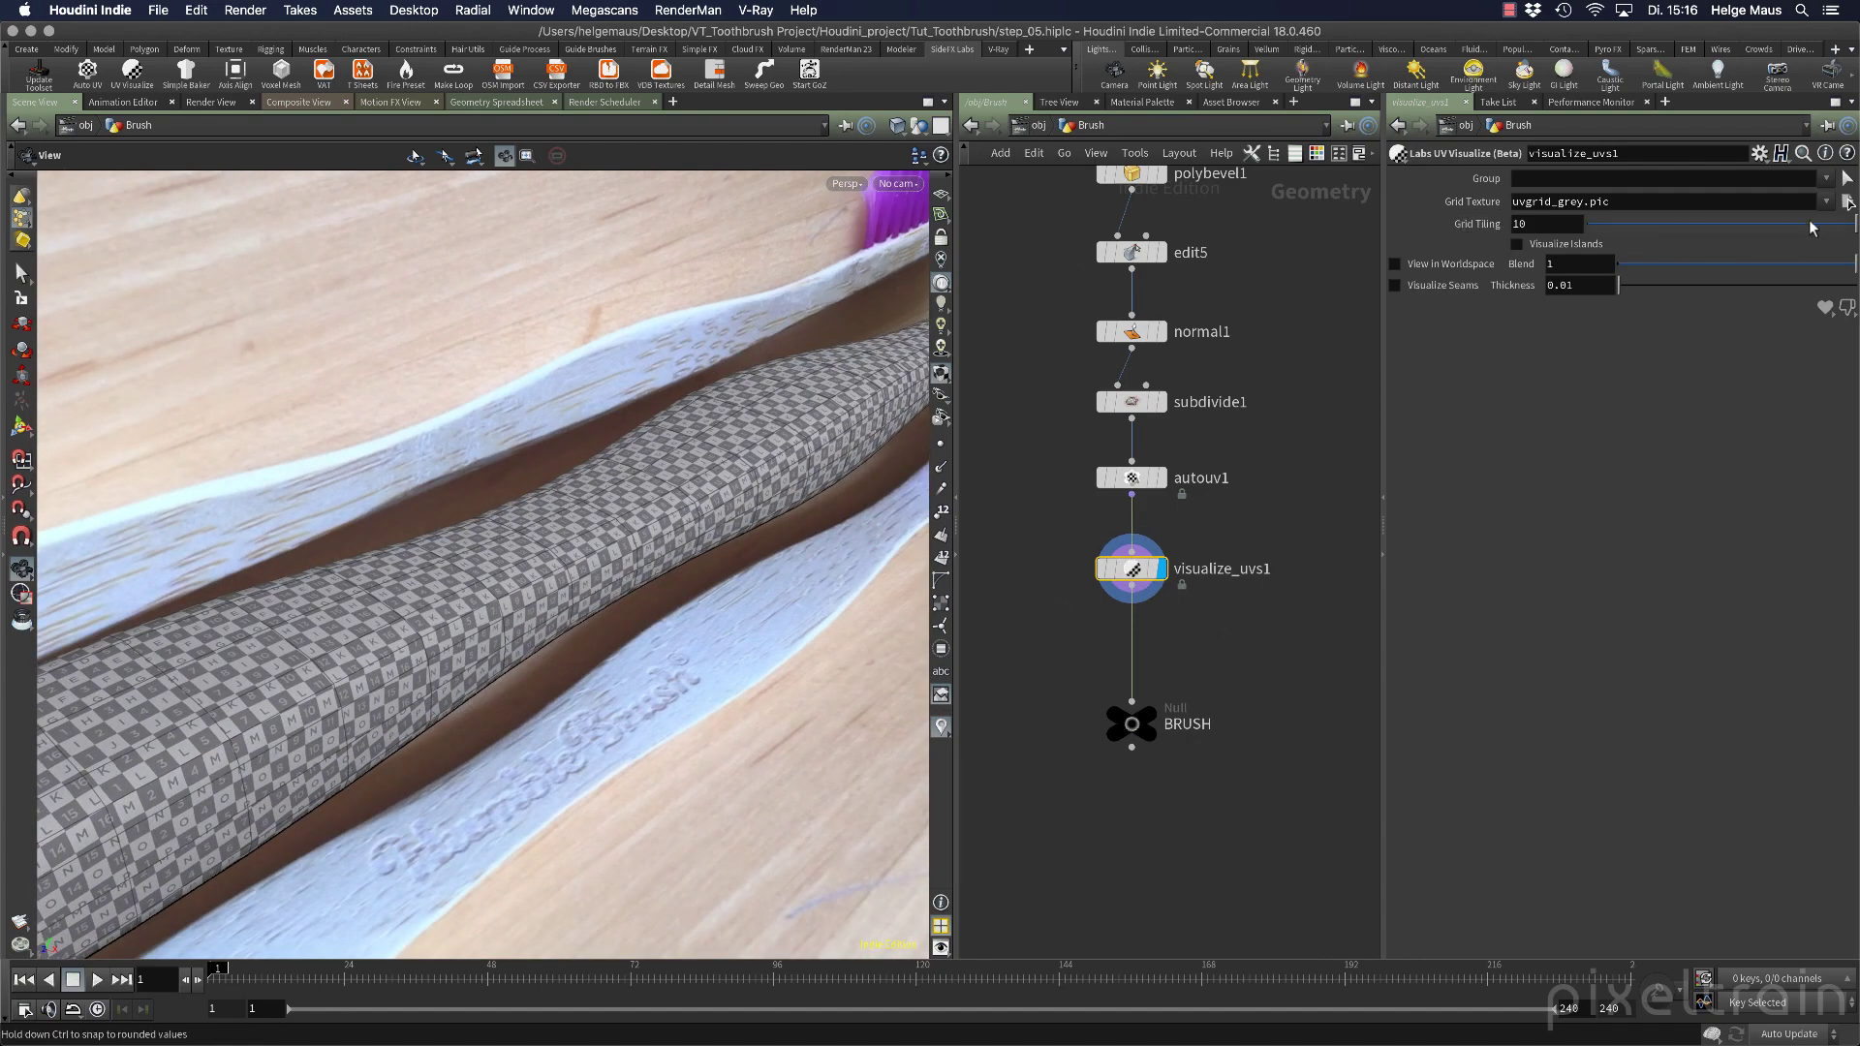
drag(1813, 227, 1750, 230)
mouse_move(620, 679)
mouse_down()
mouse_move(528, 714)
mouse_move(287, 645)
mouse_move(349, 609)
mouse_move(461, 588)
mouse_up()
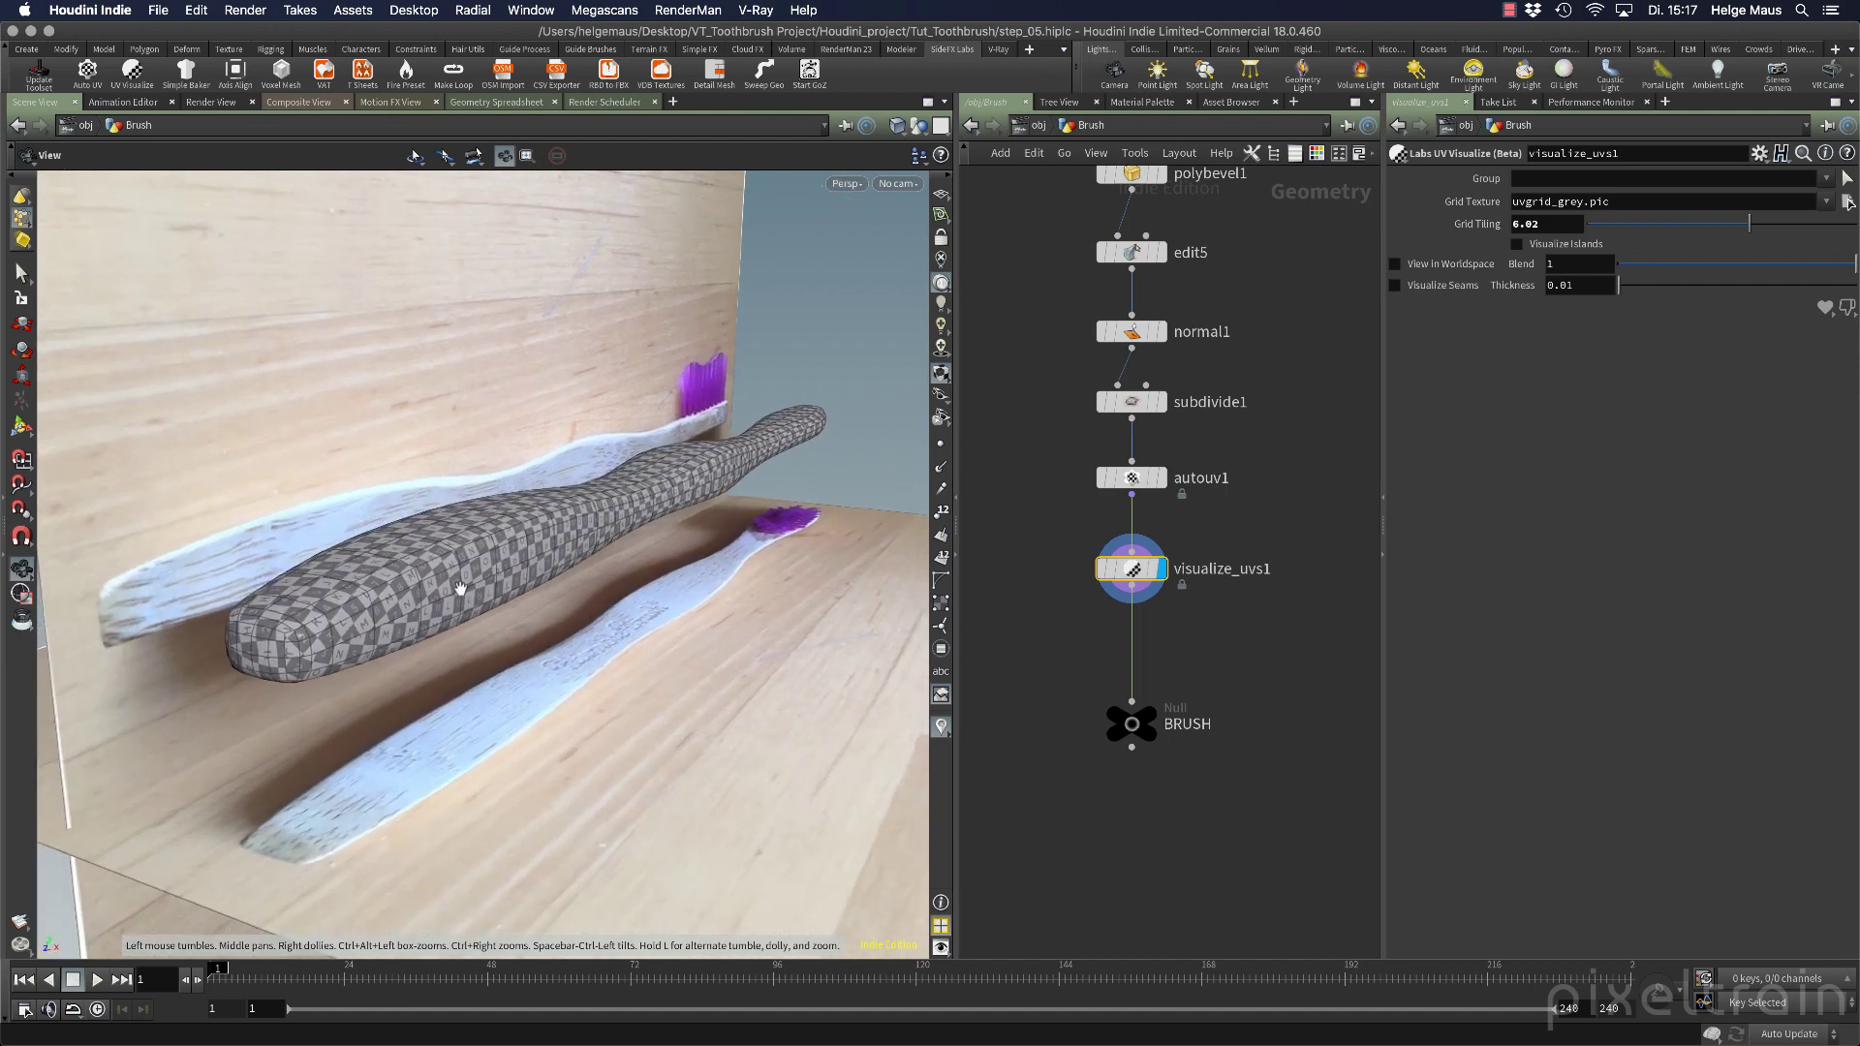
Enable Visualize Seams with a thickness of 0.002 and inspect the seam lines on the toothbrush.
click(1396, 286)
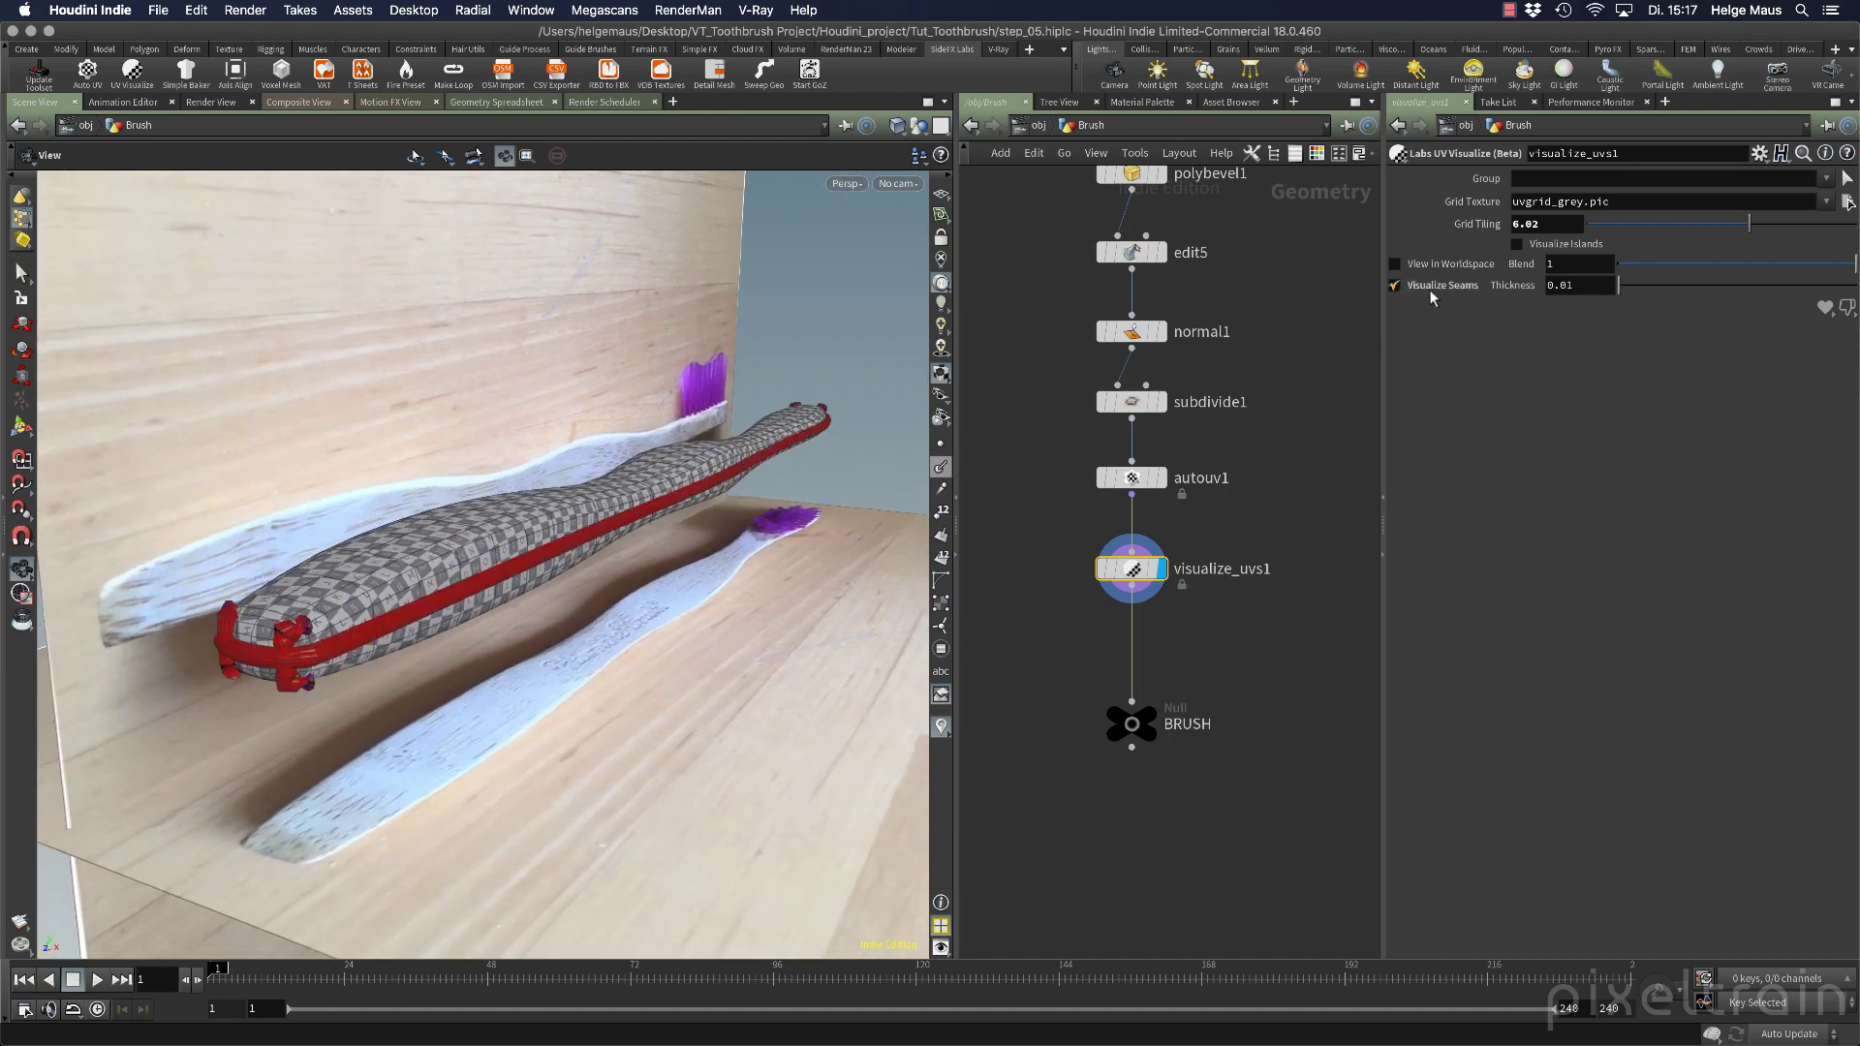
click(1568, 286)
text(0)
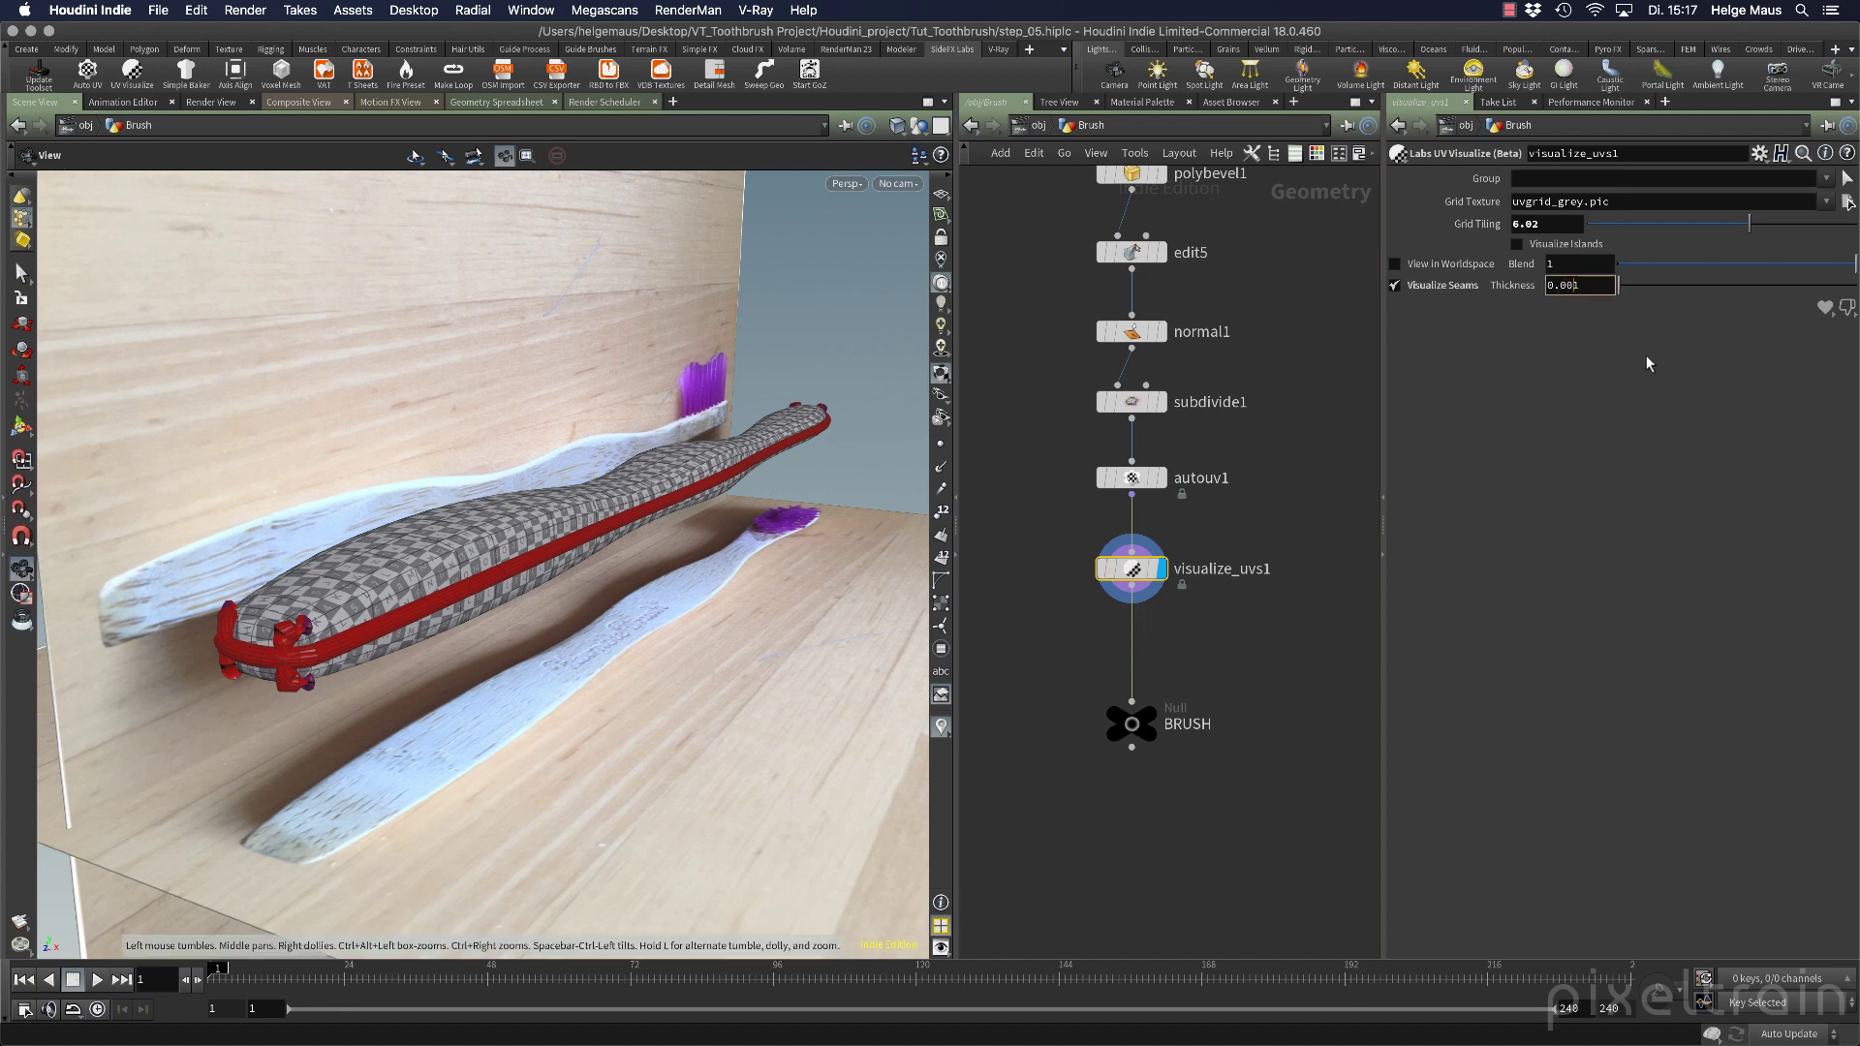
key(End)
key(BackSpace)
text(2)
key(Return)
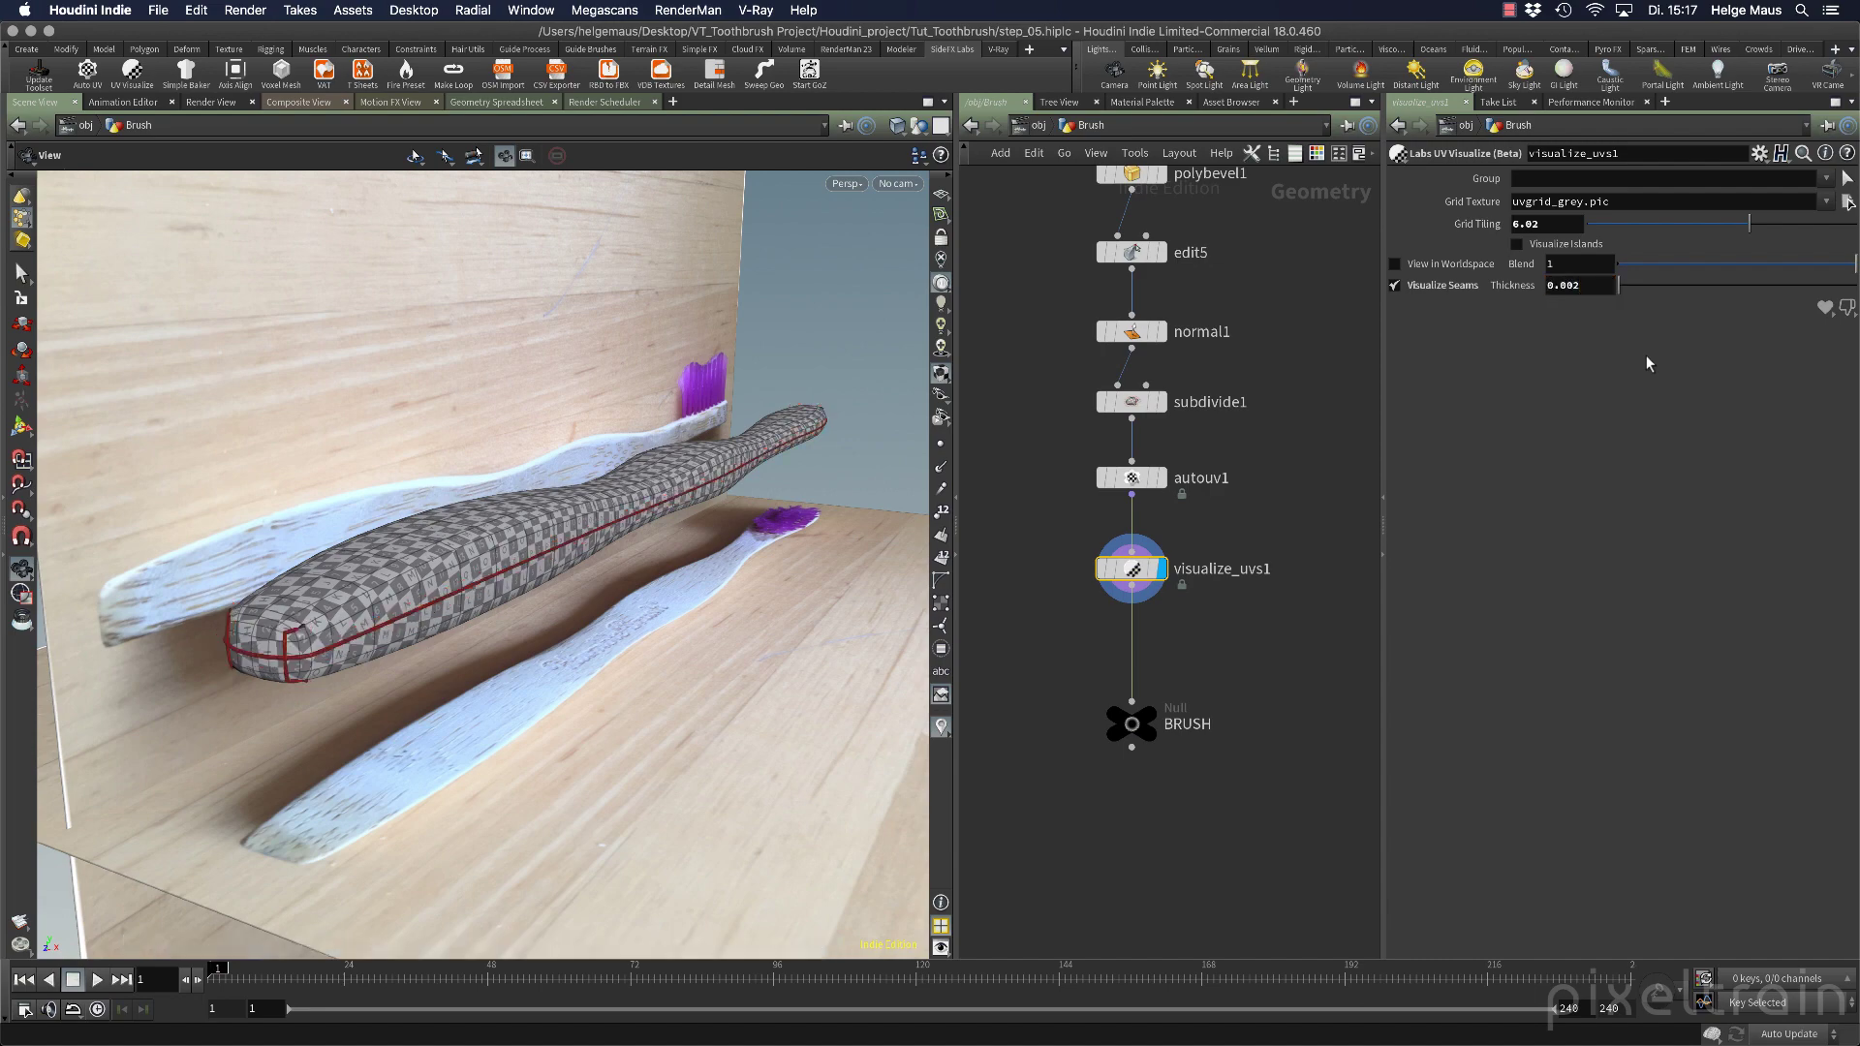
drag(543, 557, 437, 580)
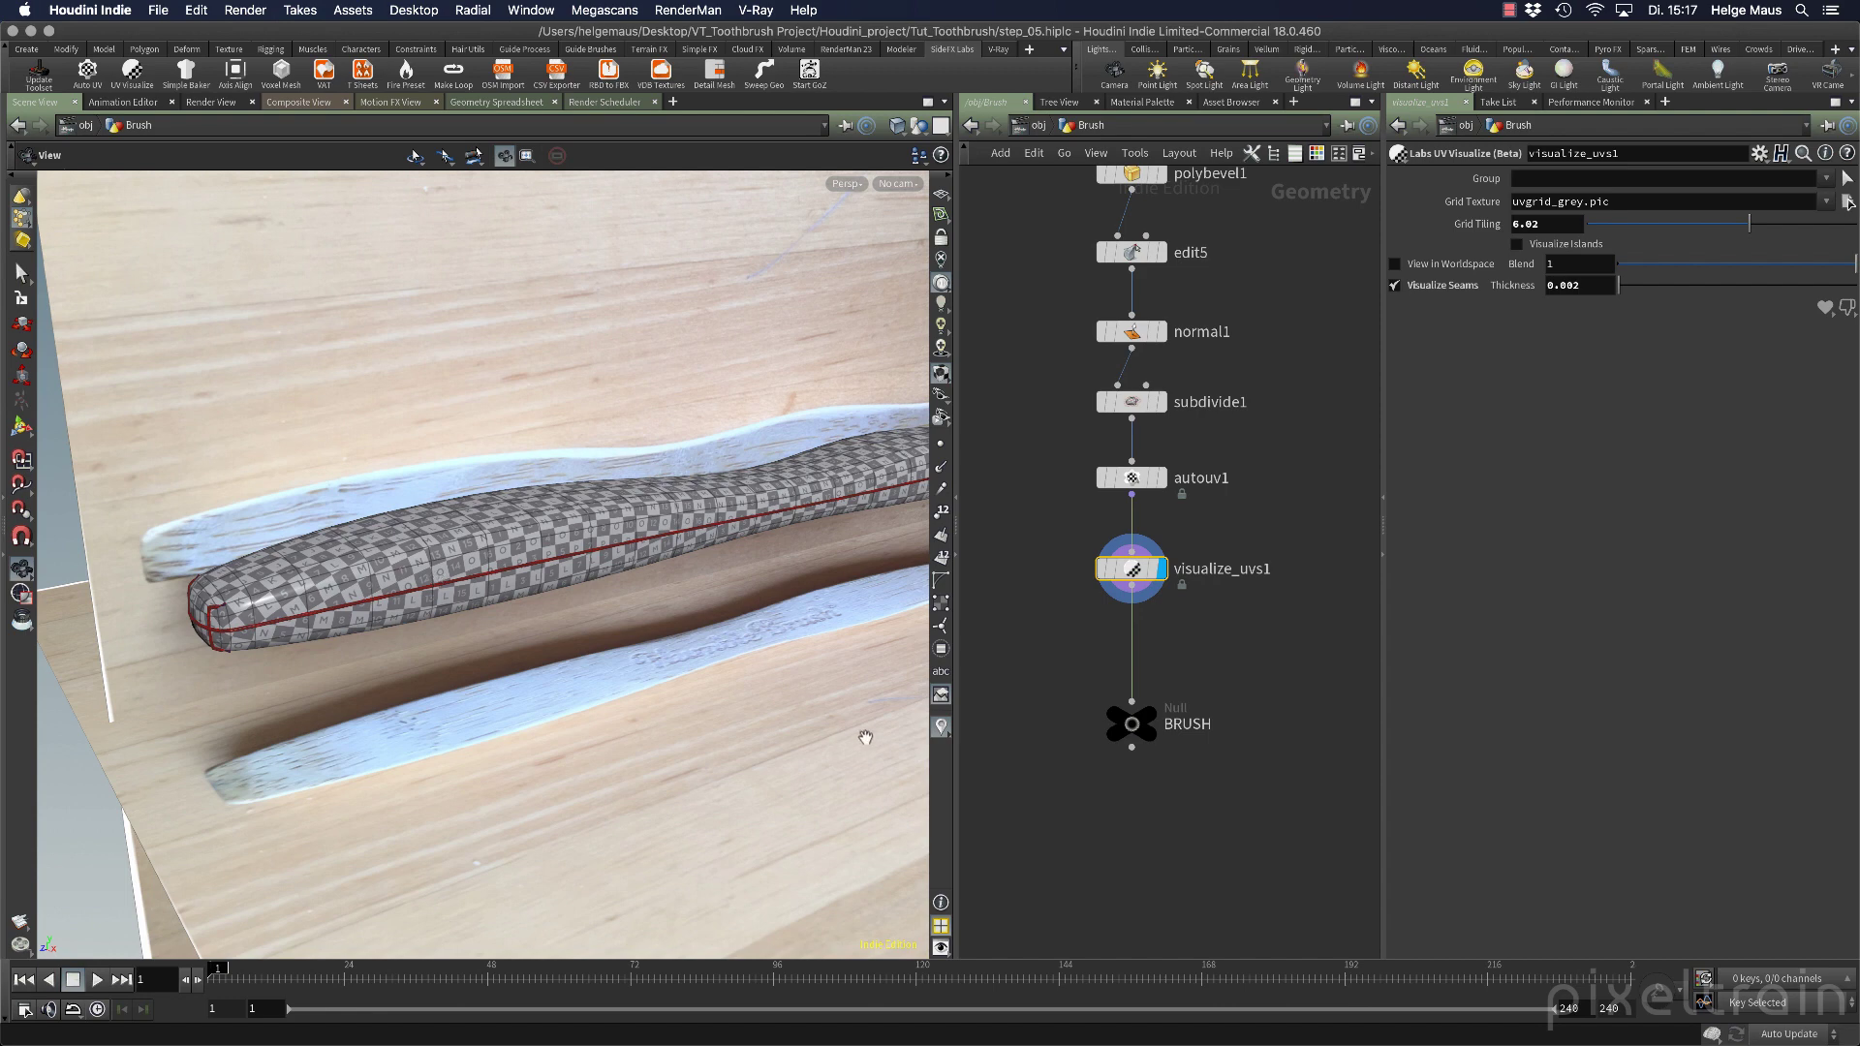
Set the Flattening Method of autouv1 to Spectral (SCP).
click(1261, 675)
click(1135, 479)
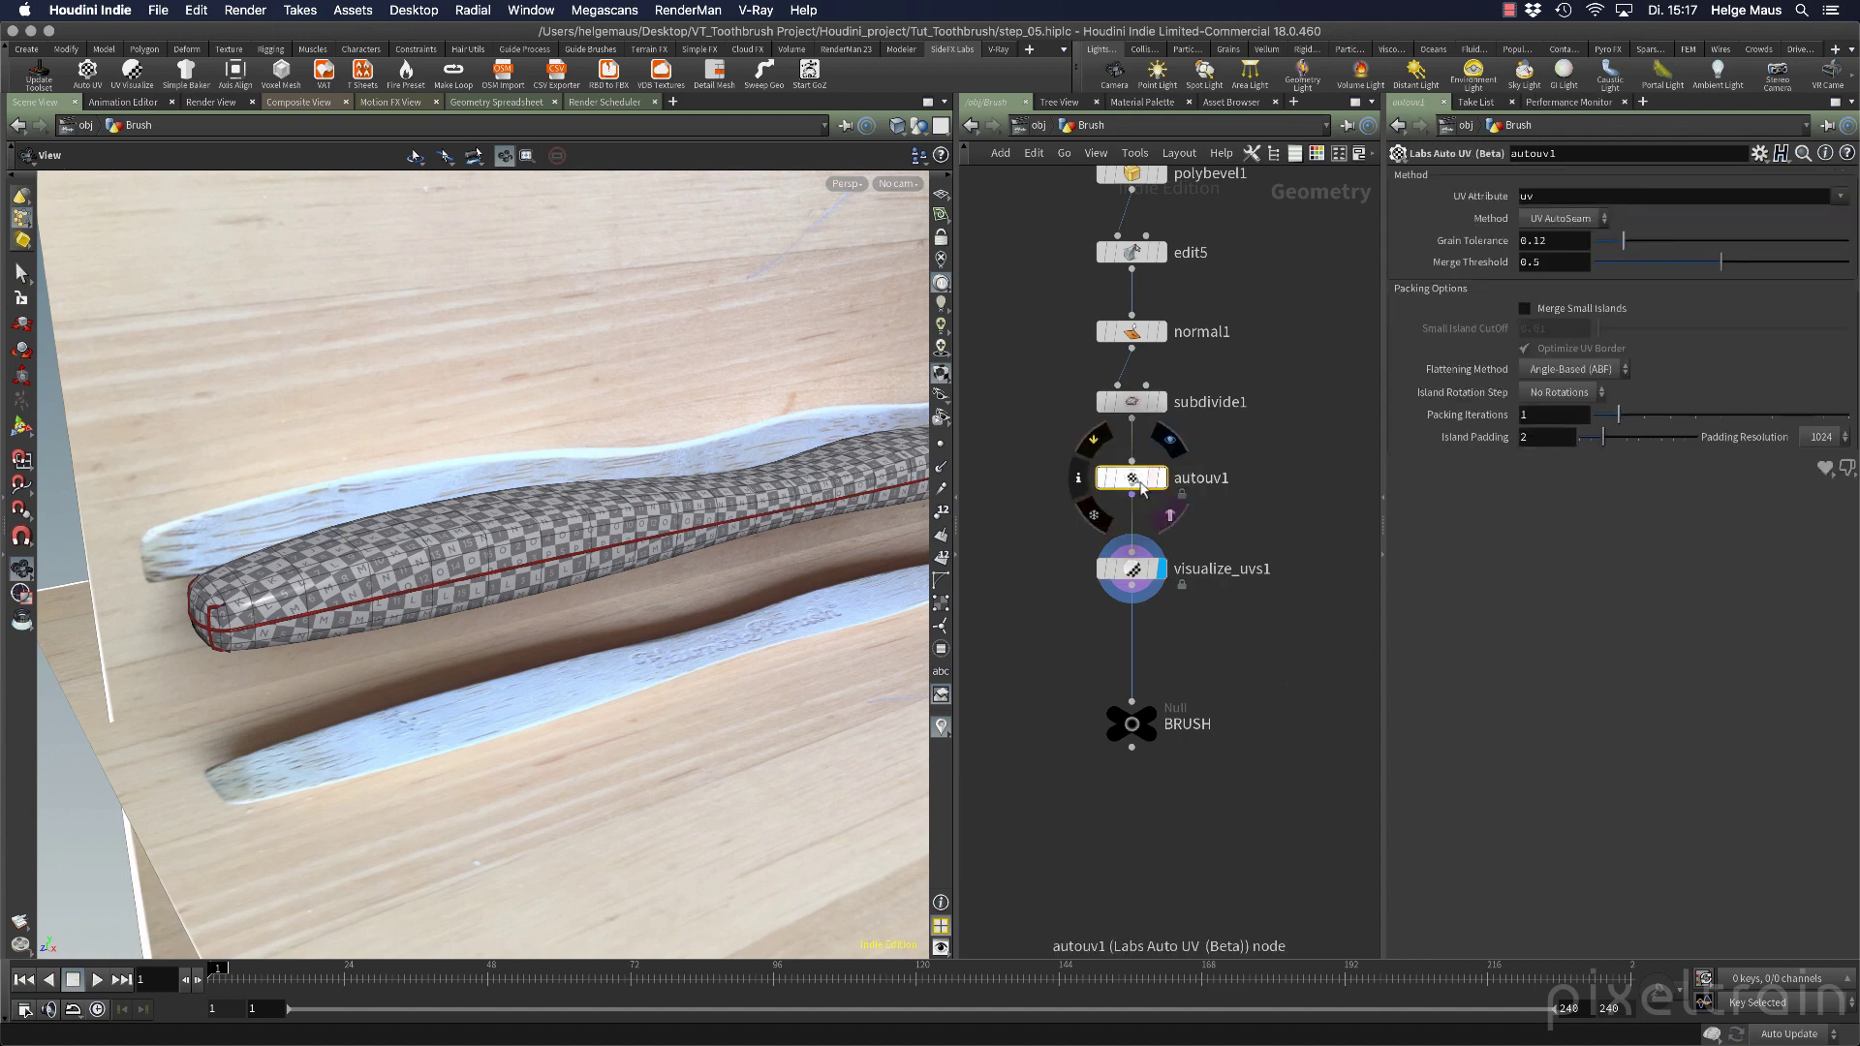
click(1610, 376)
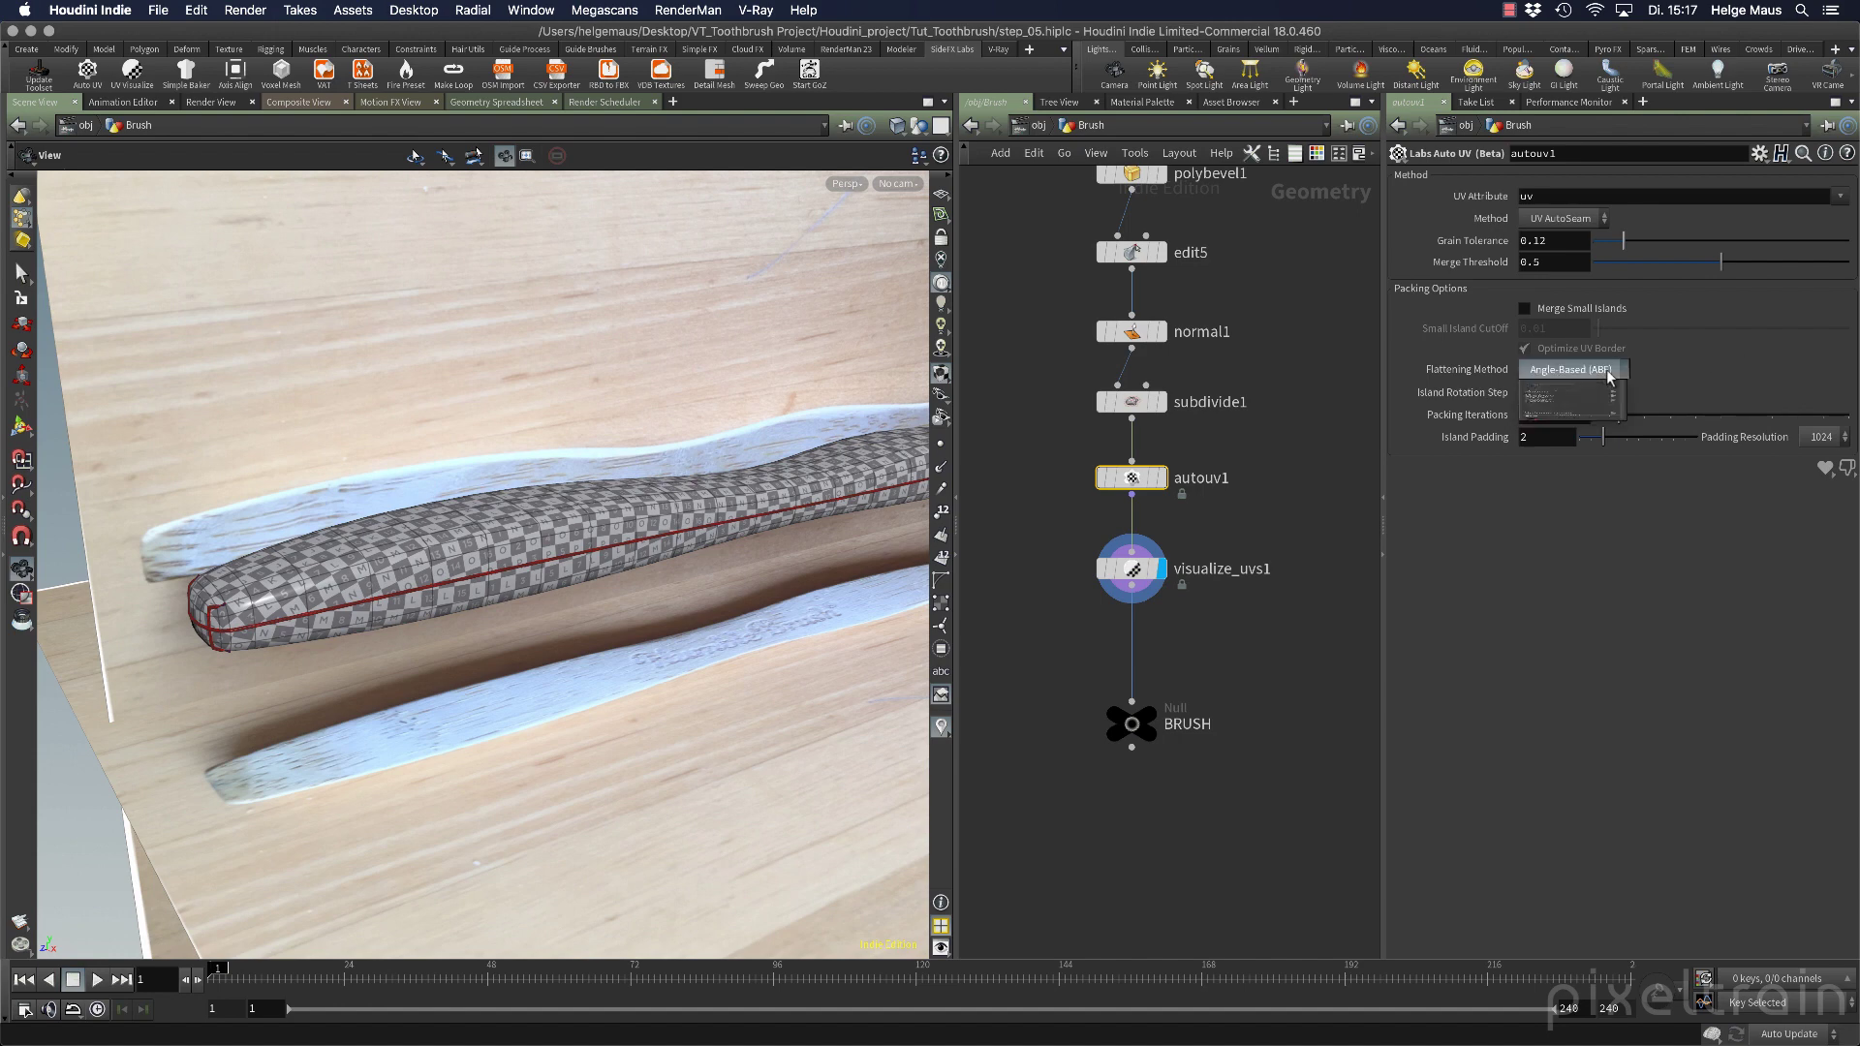
click(1595, 396)
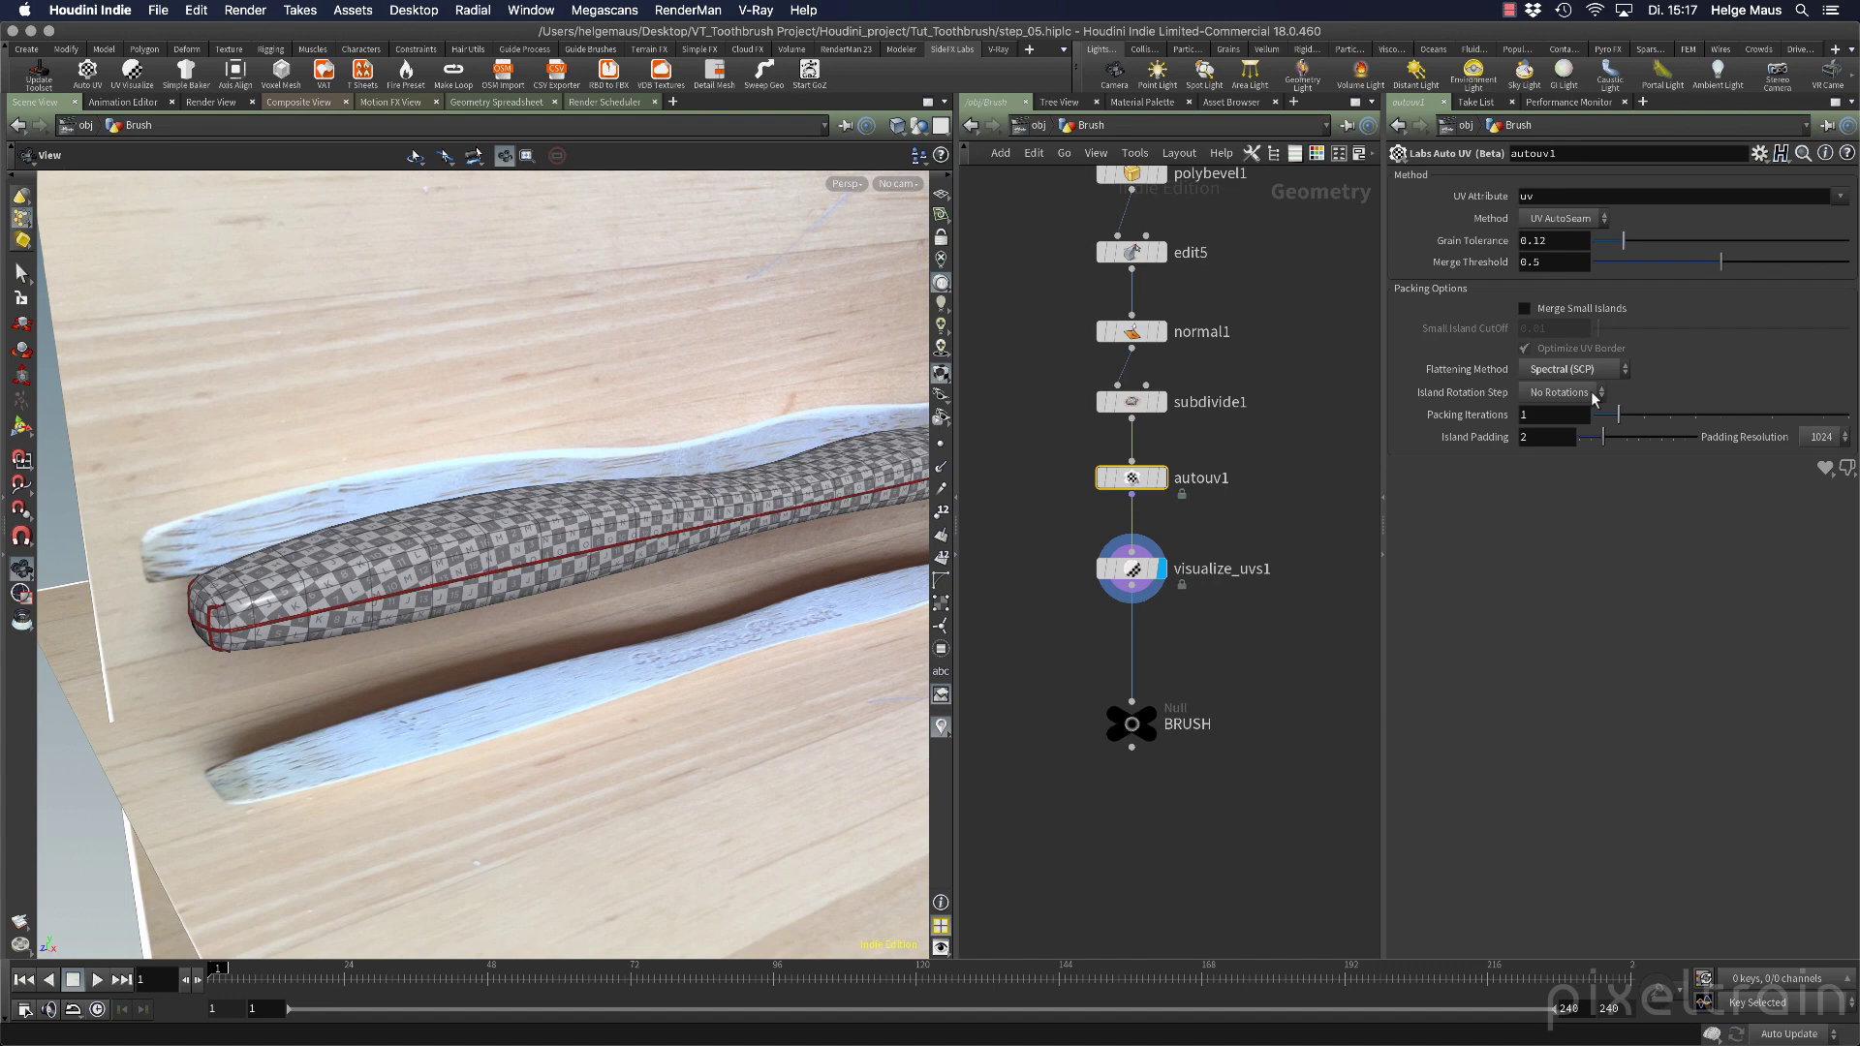
Delete the visualize_uvs1 node and save the scene.
click(1144, 580)
key(Delete)
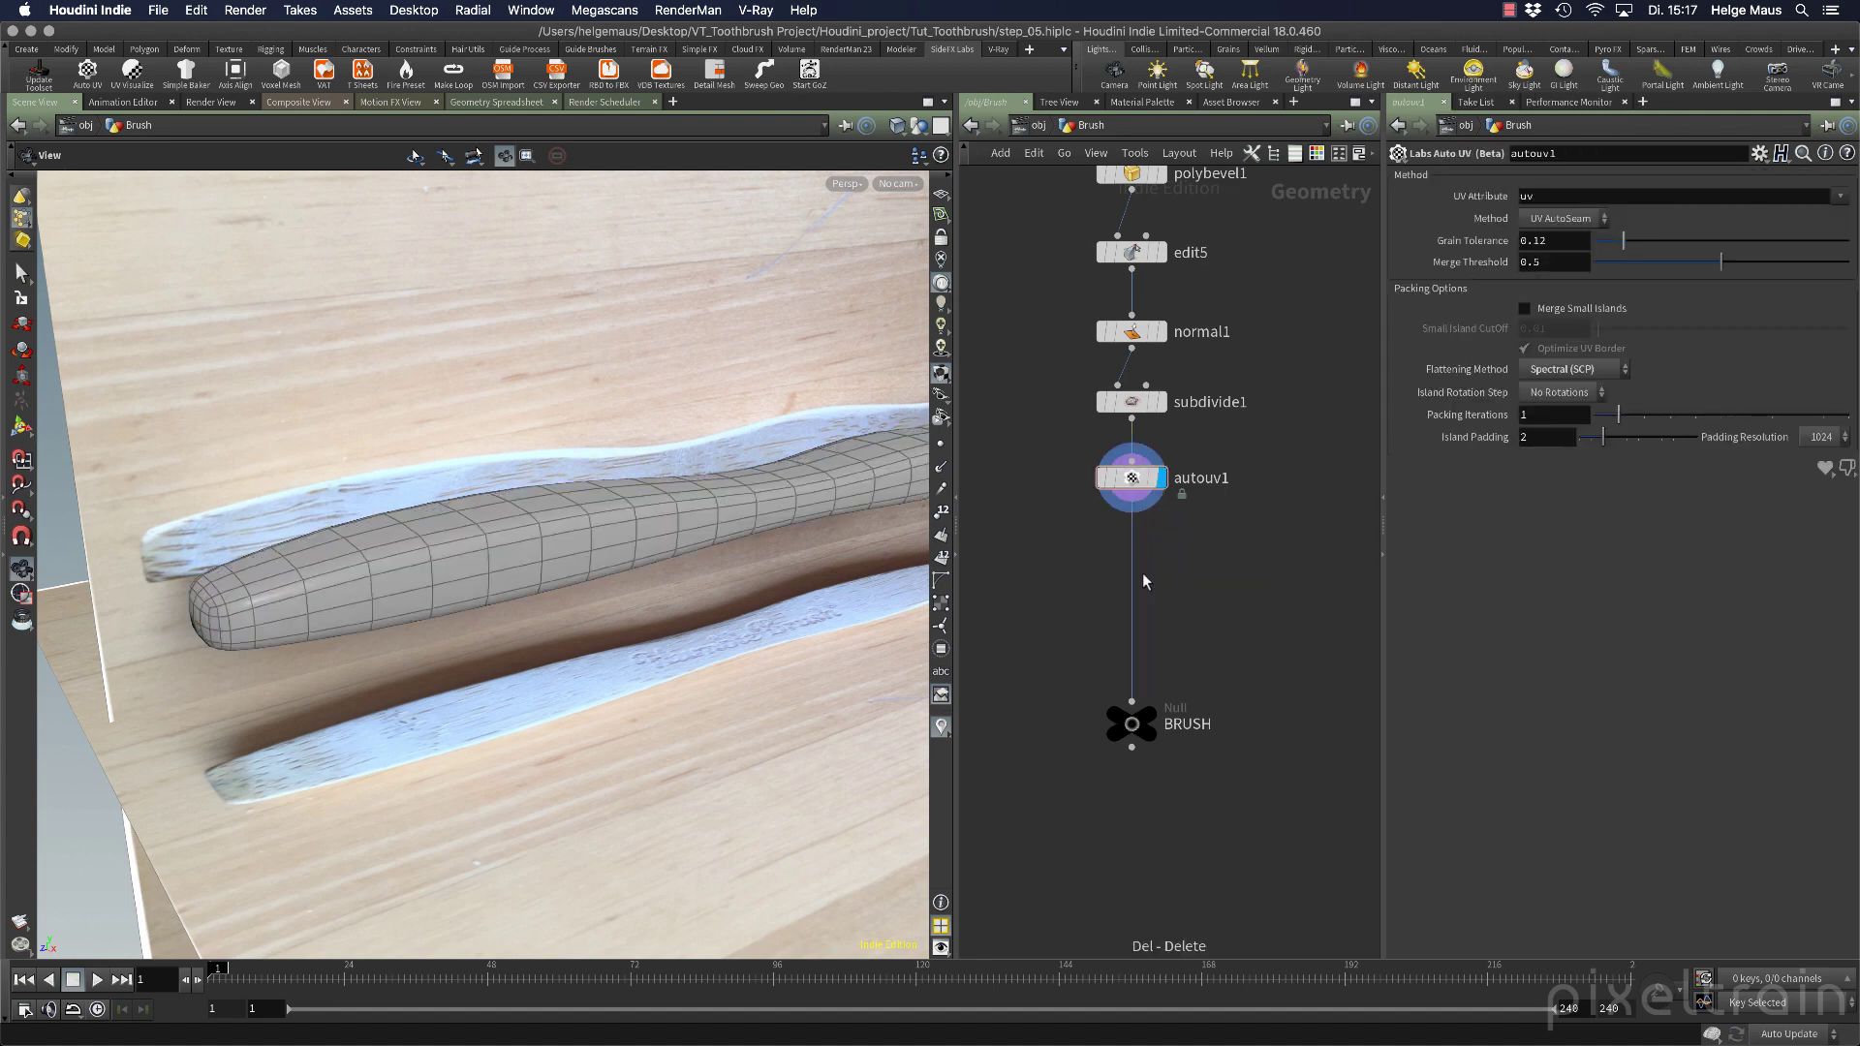
key(super+s)
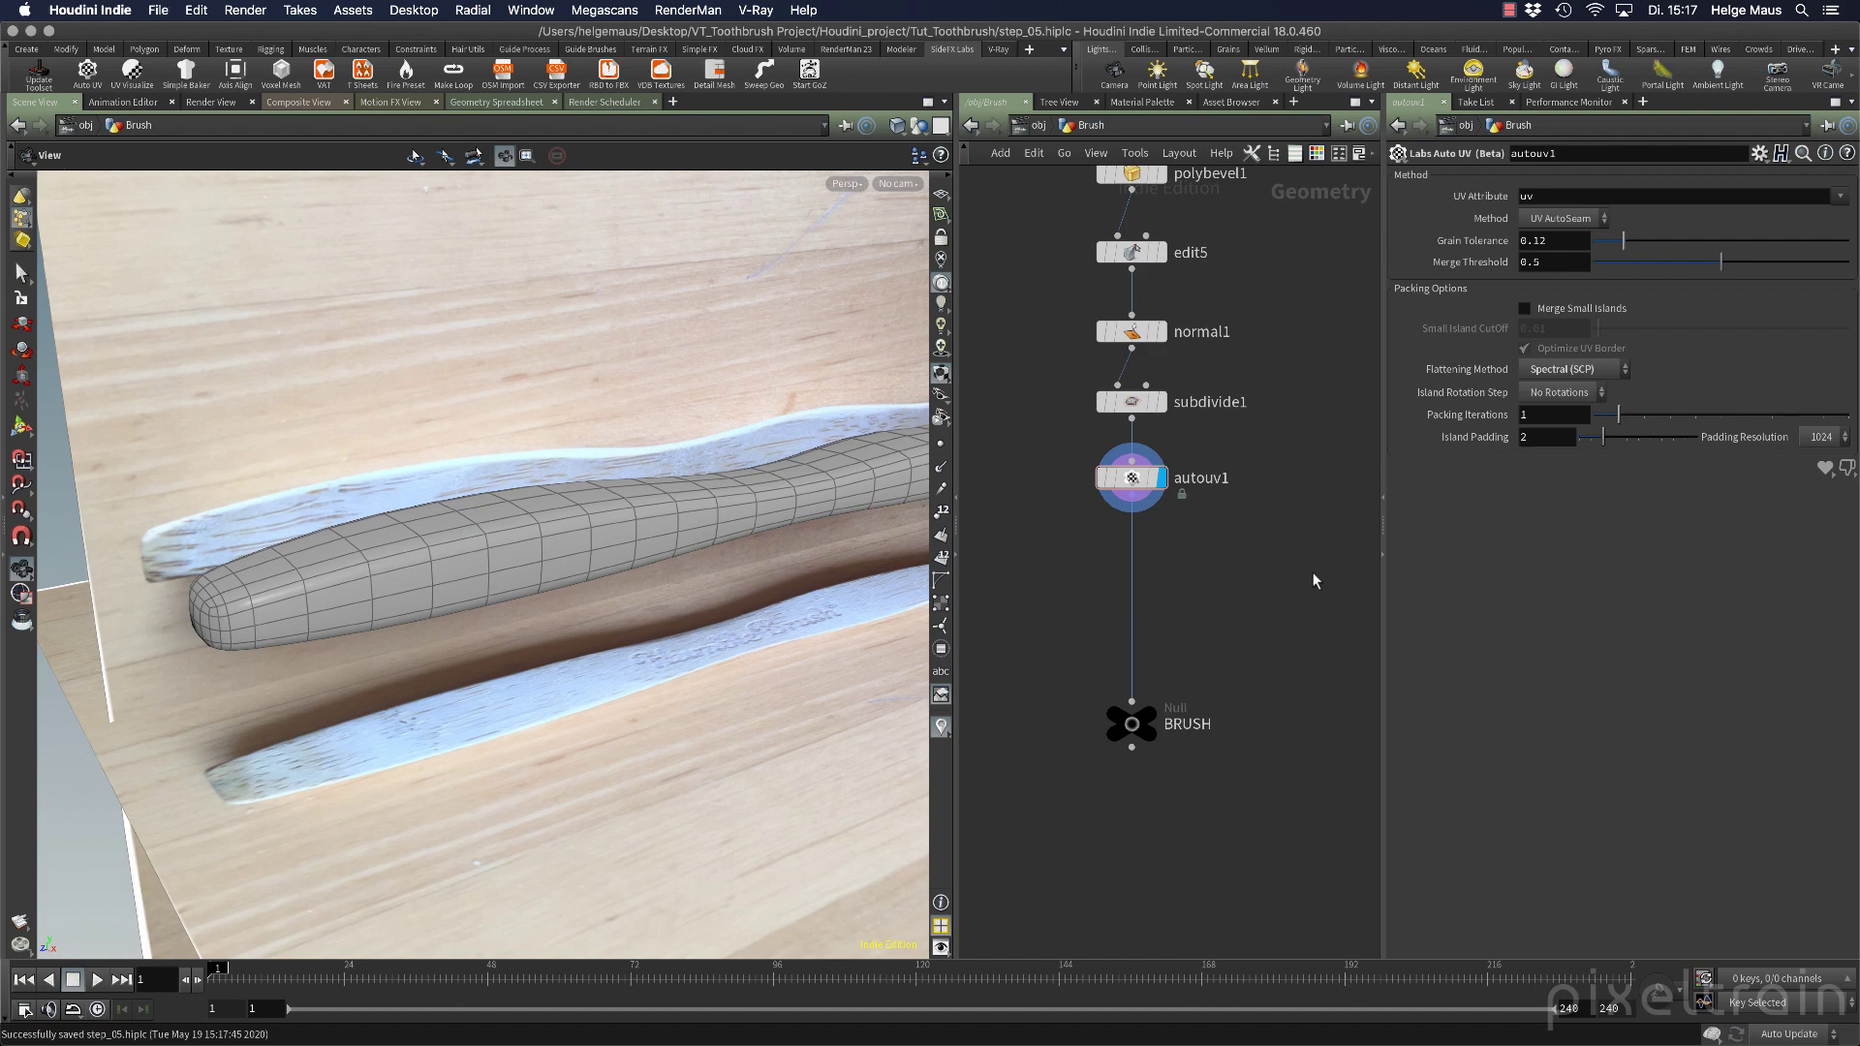
Move the BRUSH null up so it sits directly below autouv1.
drag(1132, 724, 1131, 569)
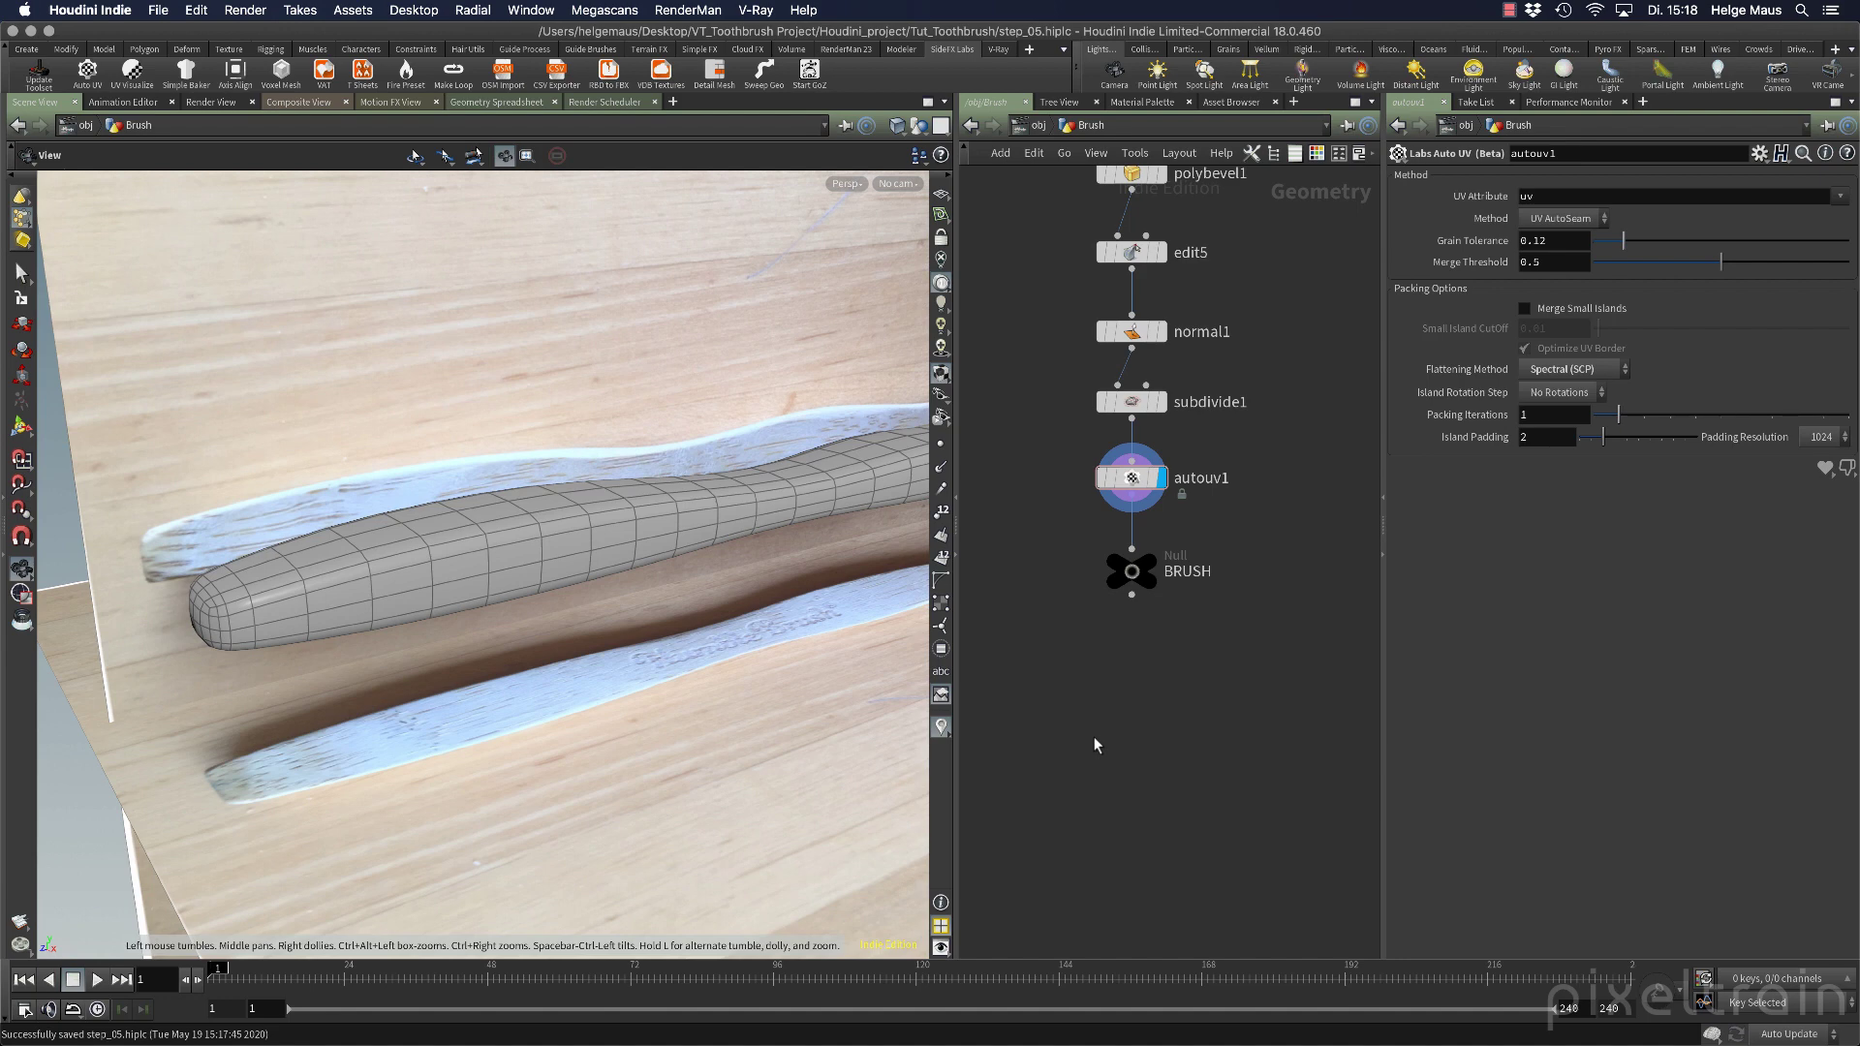
middle_drag(1134, 706, 1090, 670)
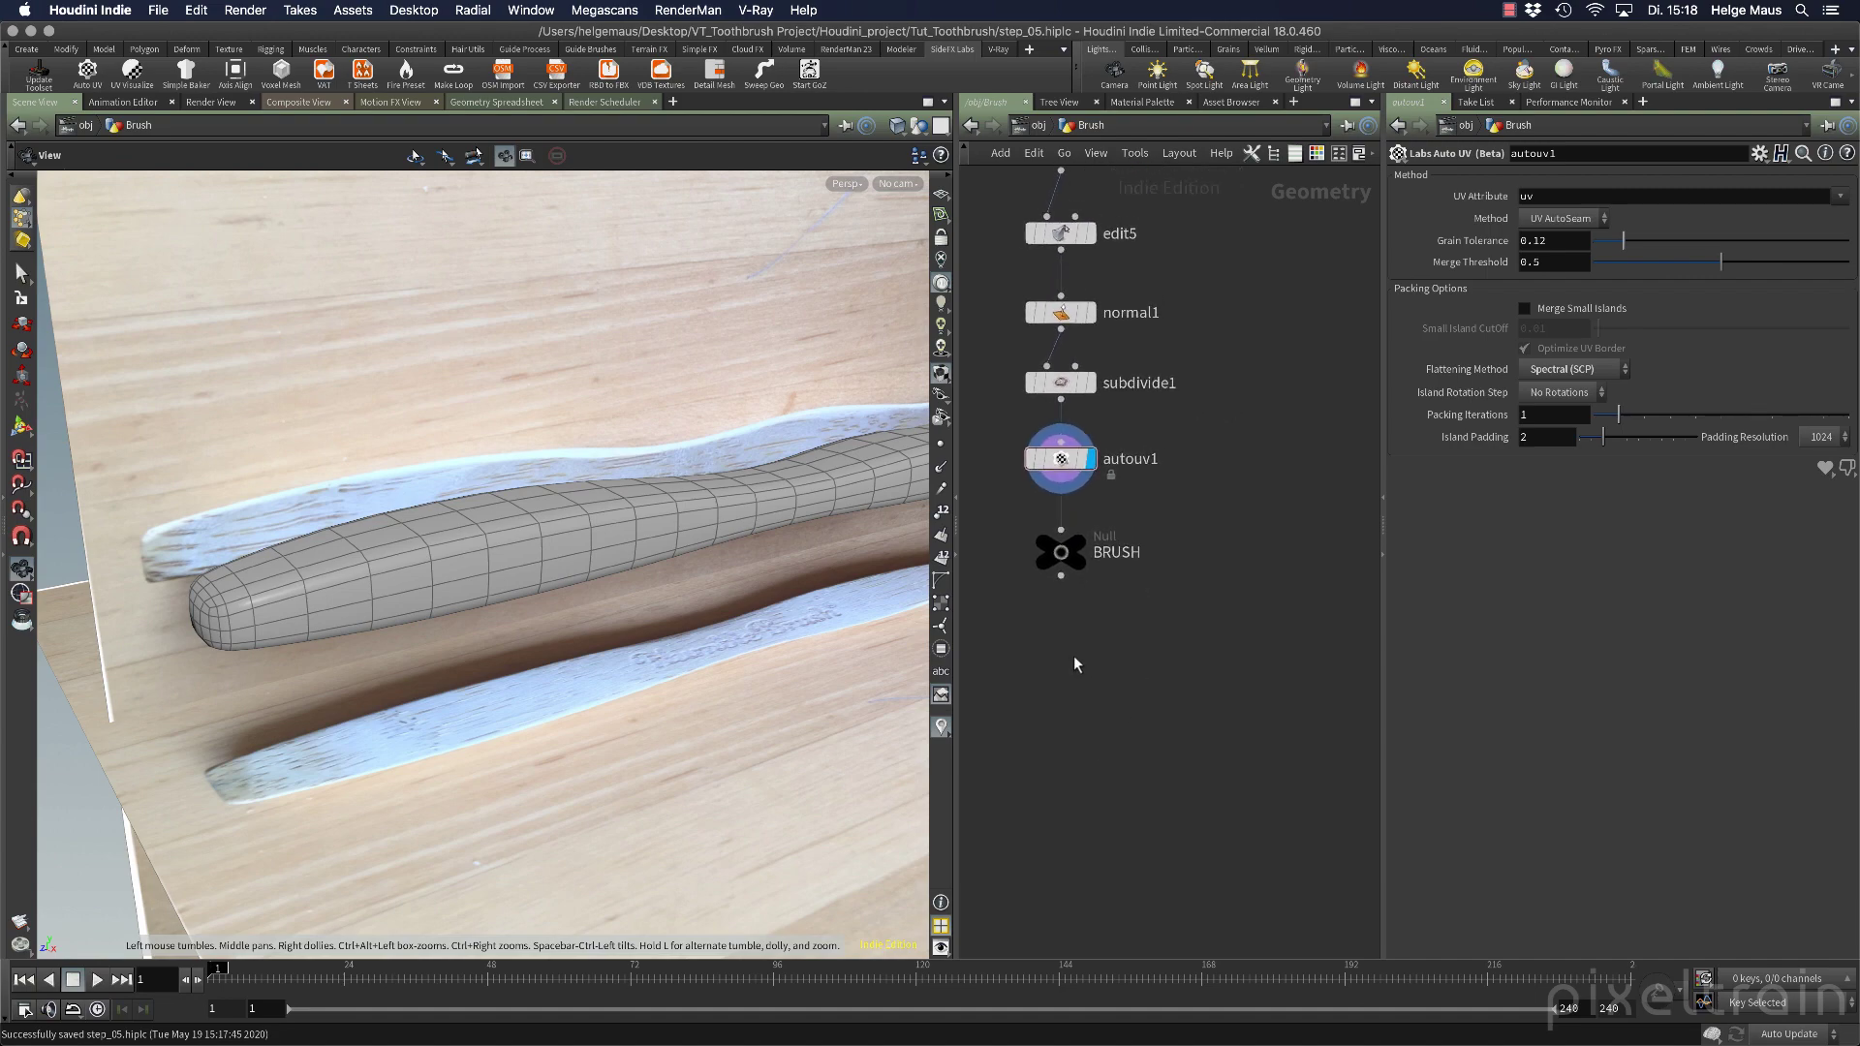
key(Tab)
text(baker)
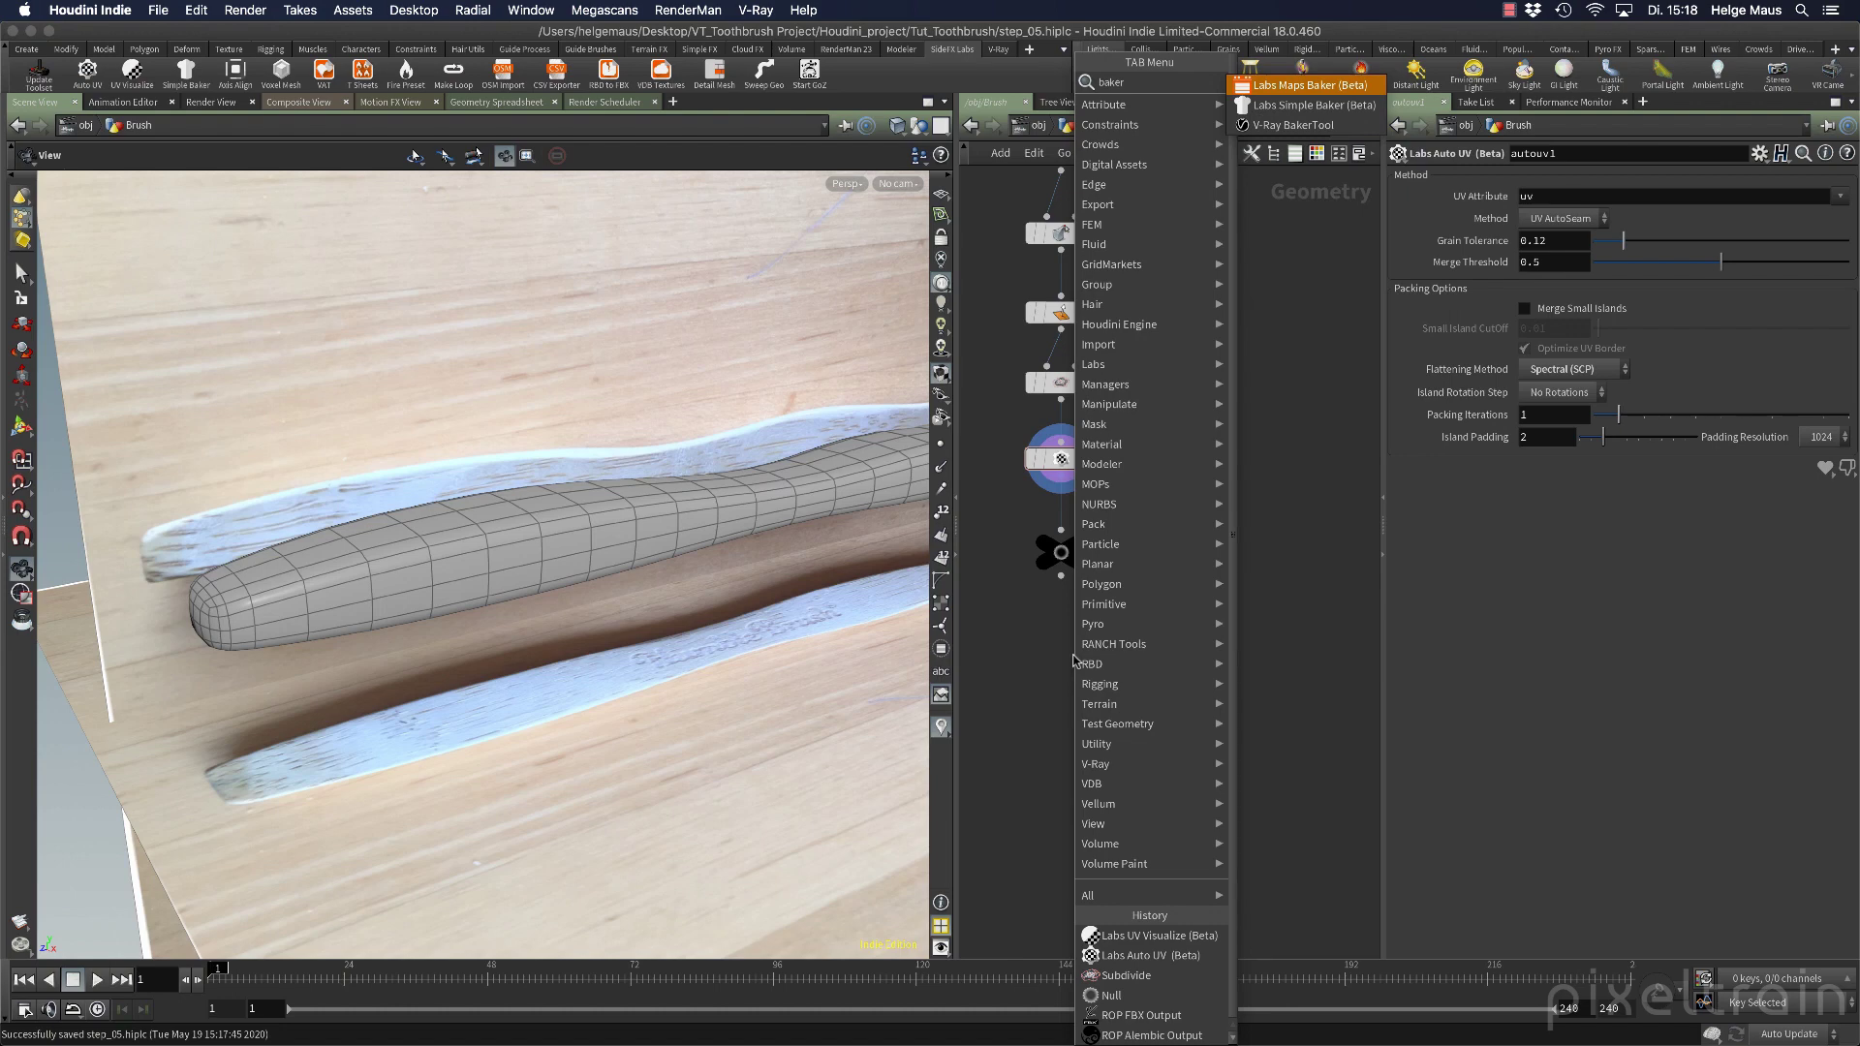
key(Return)
click(1073, 655)
drag(1075, 652, 1257, 569)
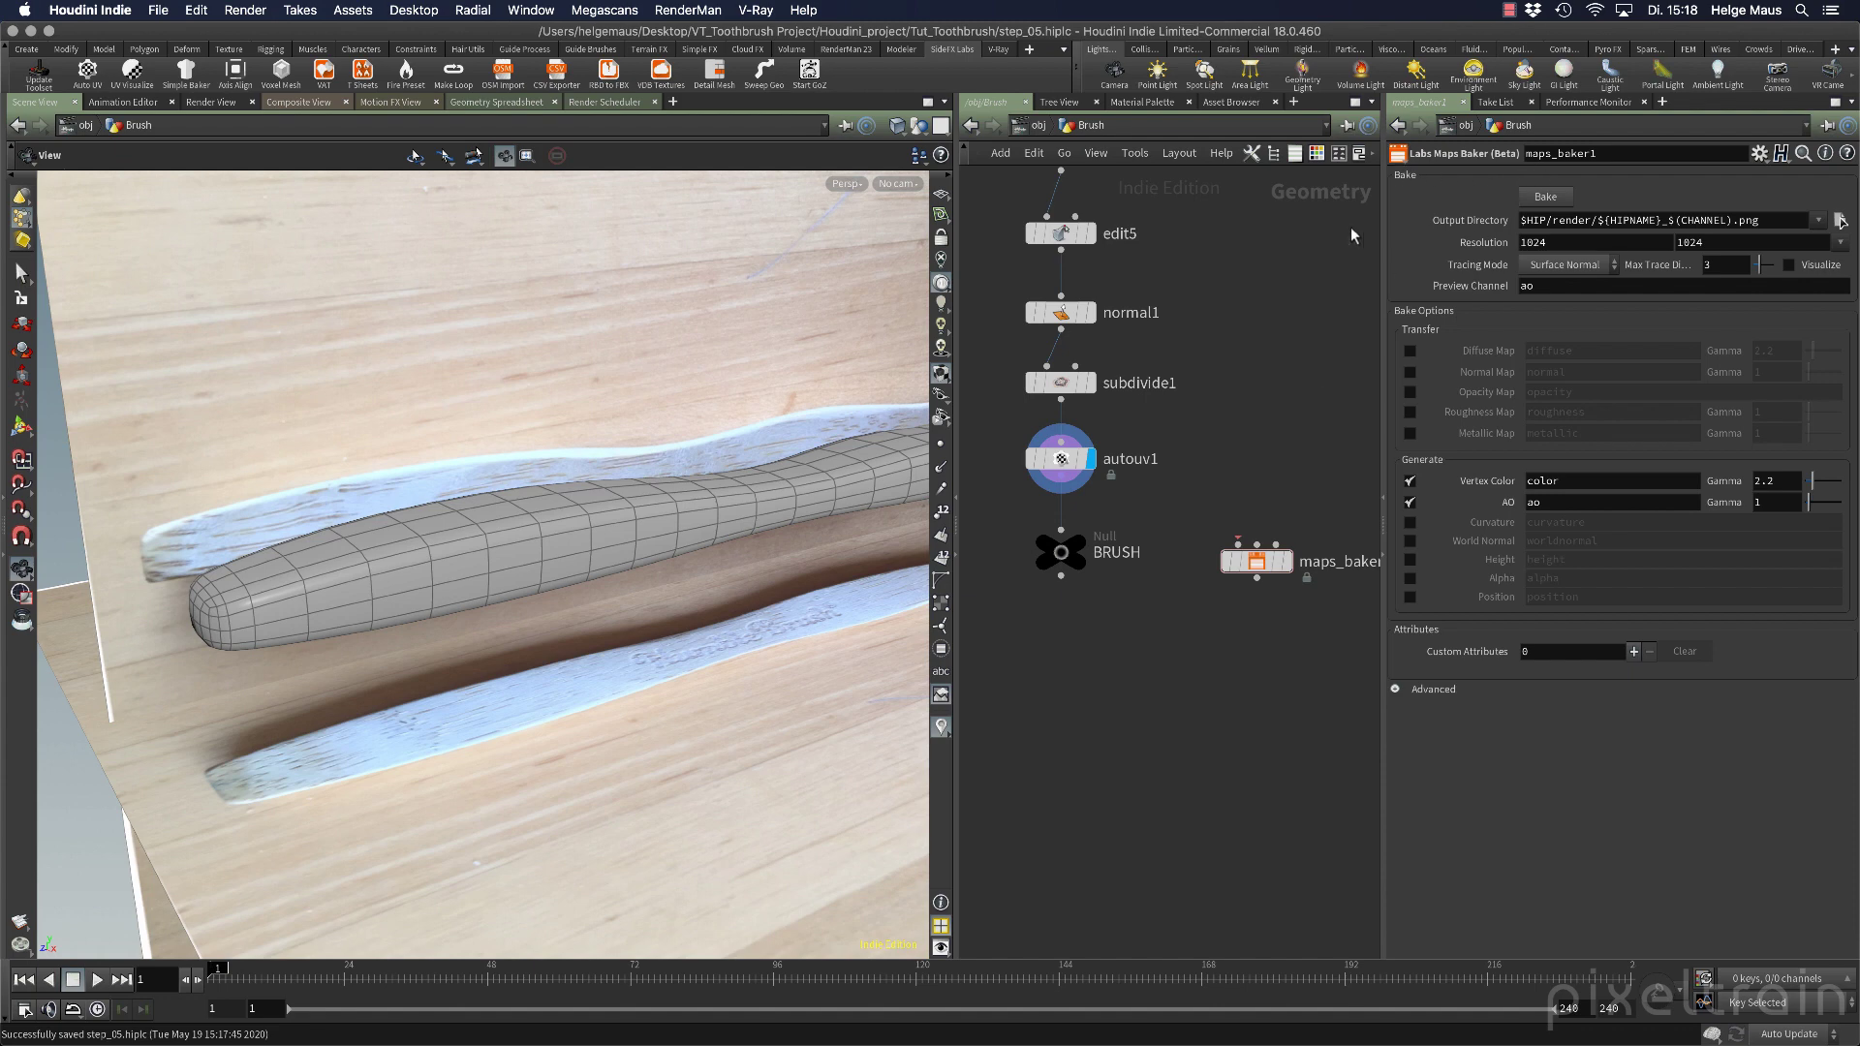
click(1260, 566)
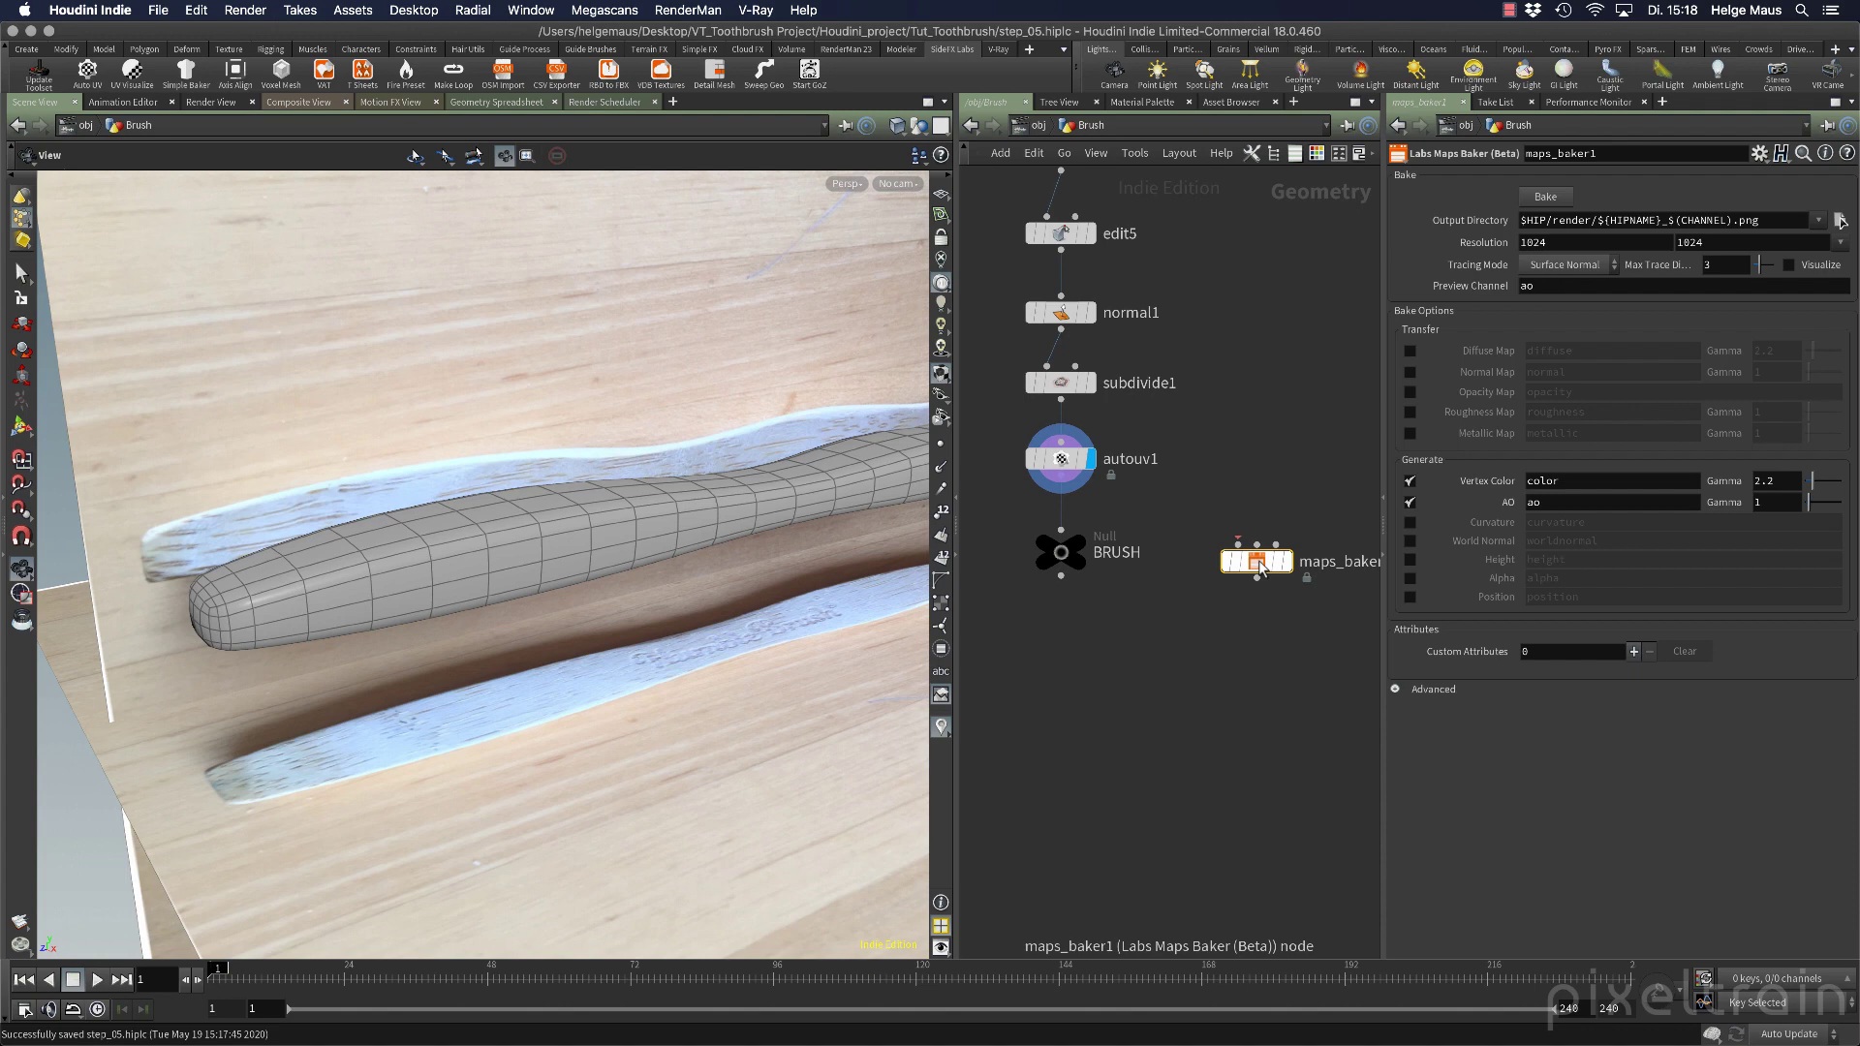
key(Delete)
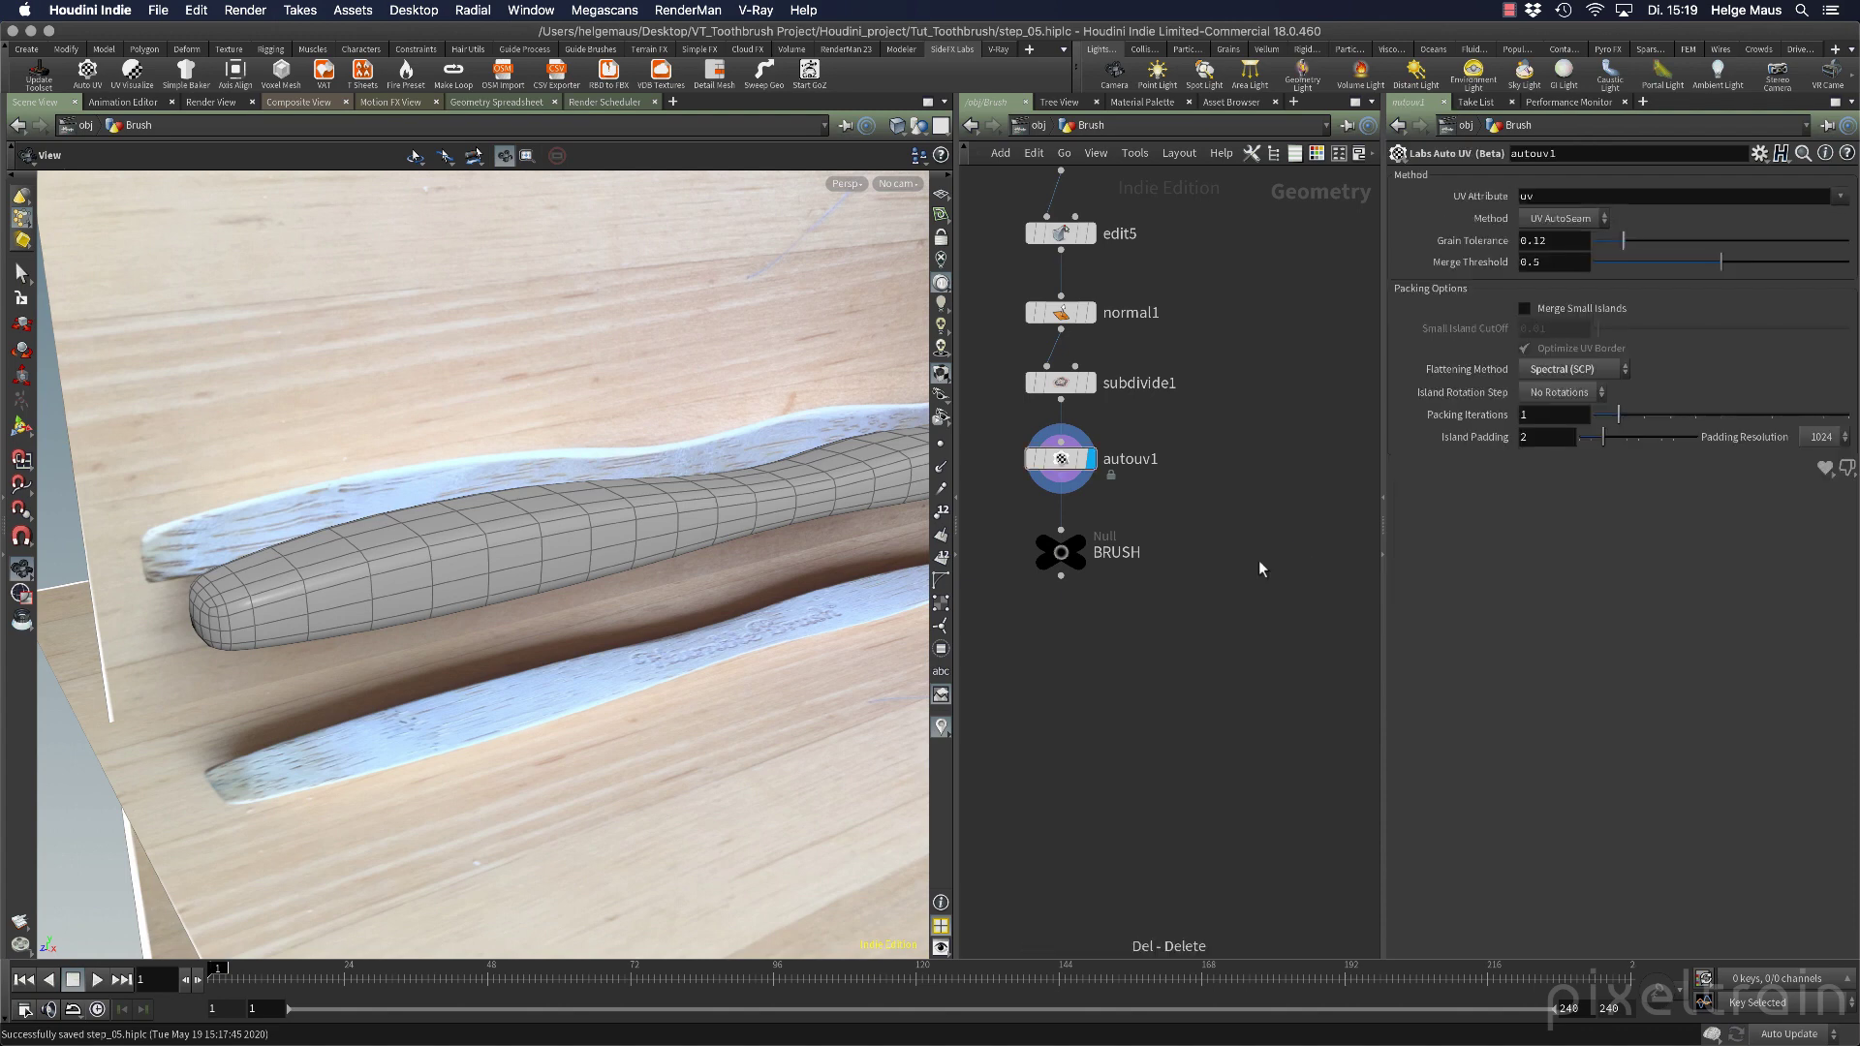
Move the BRUSH null further down in the network to leave room below autouv1.
key(h)
mouse_move(1168, 523)
drag(1168, 523, 1170, 627)
Rename the BRUSH null to LowPoly_Brush, save the scene and give the network view more width.
double_click(1221, 633)
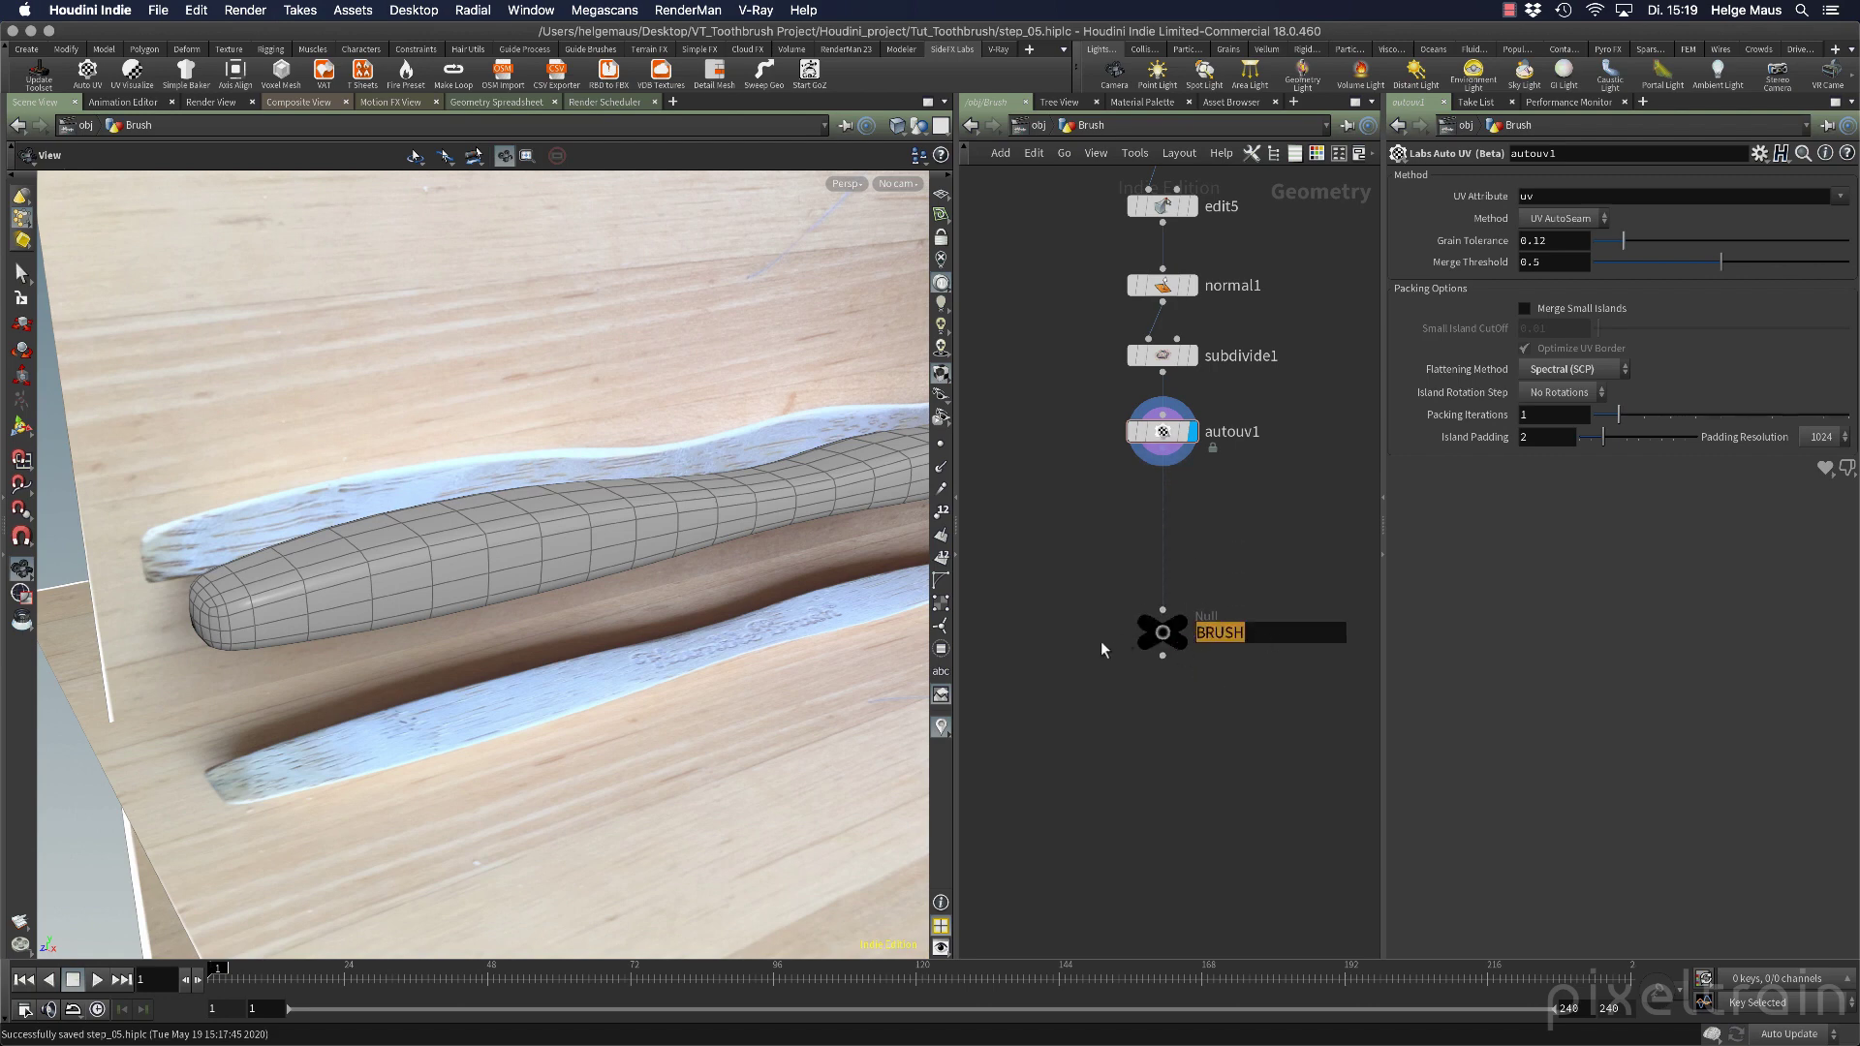
text(LowPoly_Brush)
key(Return)
key(super+s)
middle_drag(1084, 641, 1199, 586)
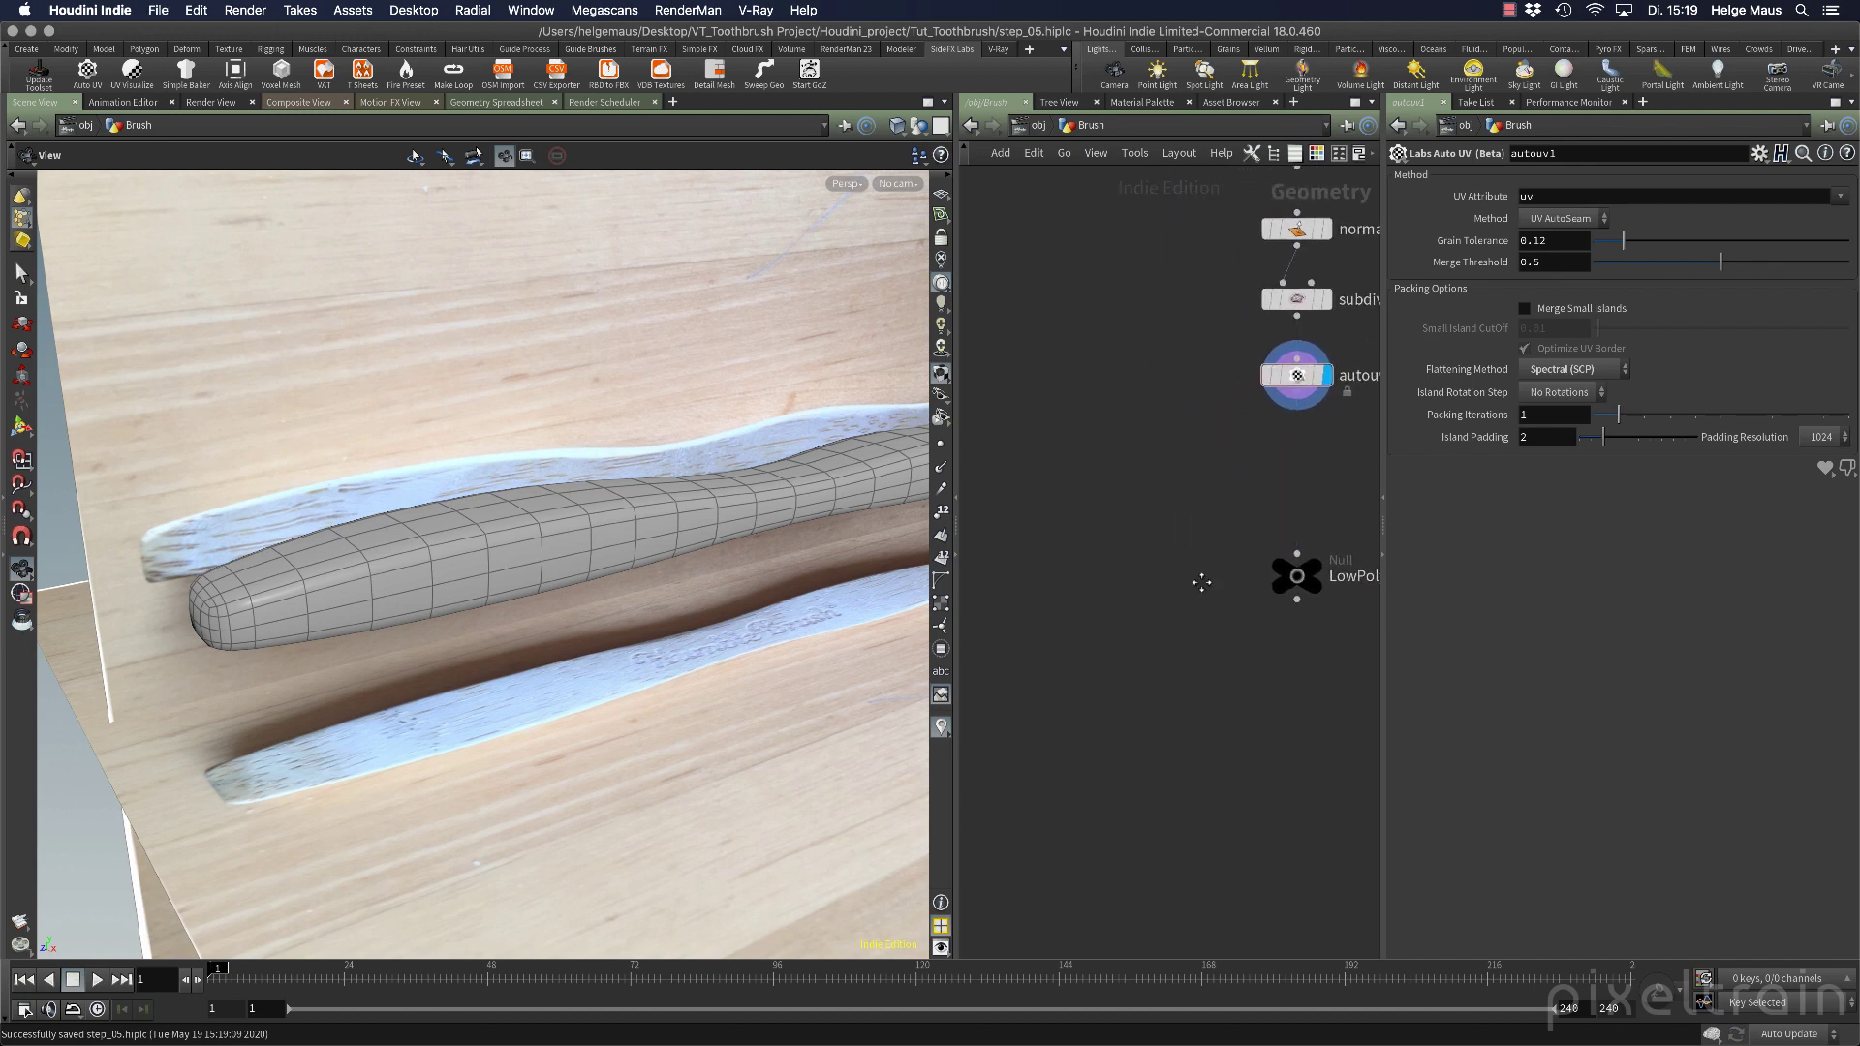
drag(955, 595, 902, 591)
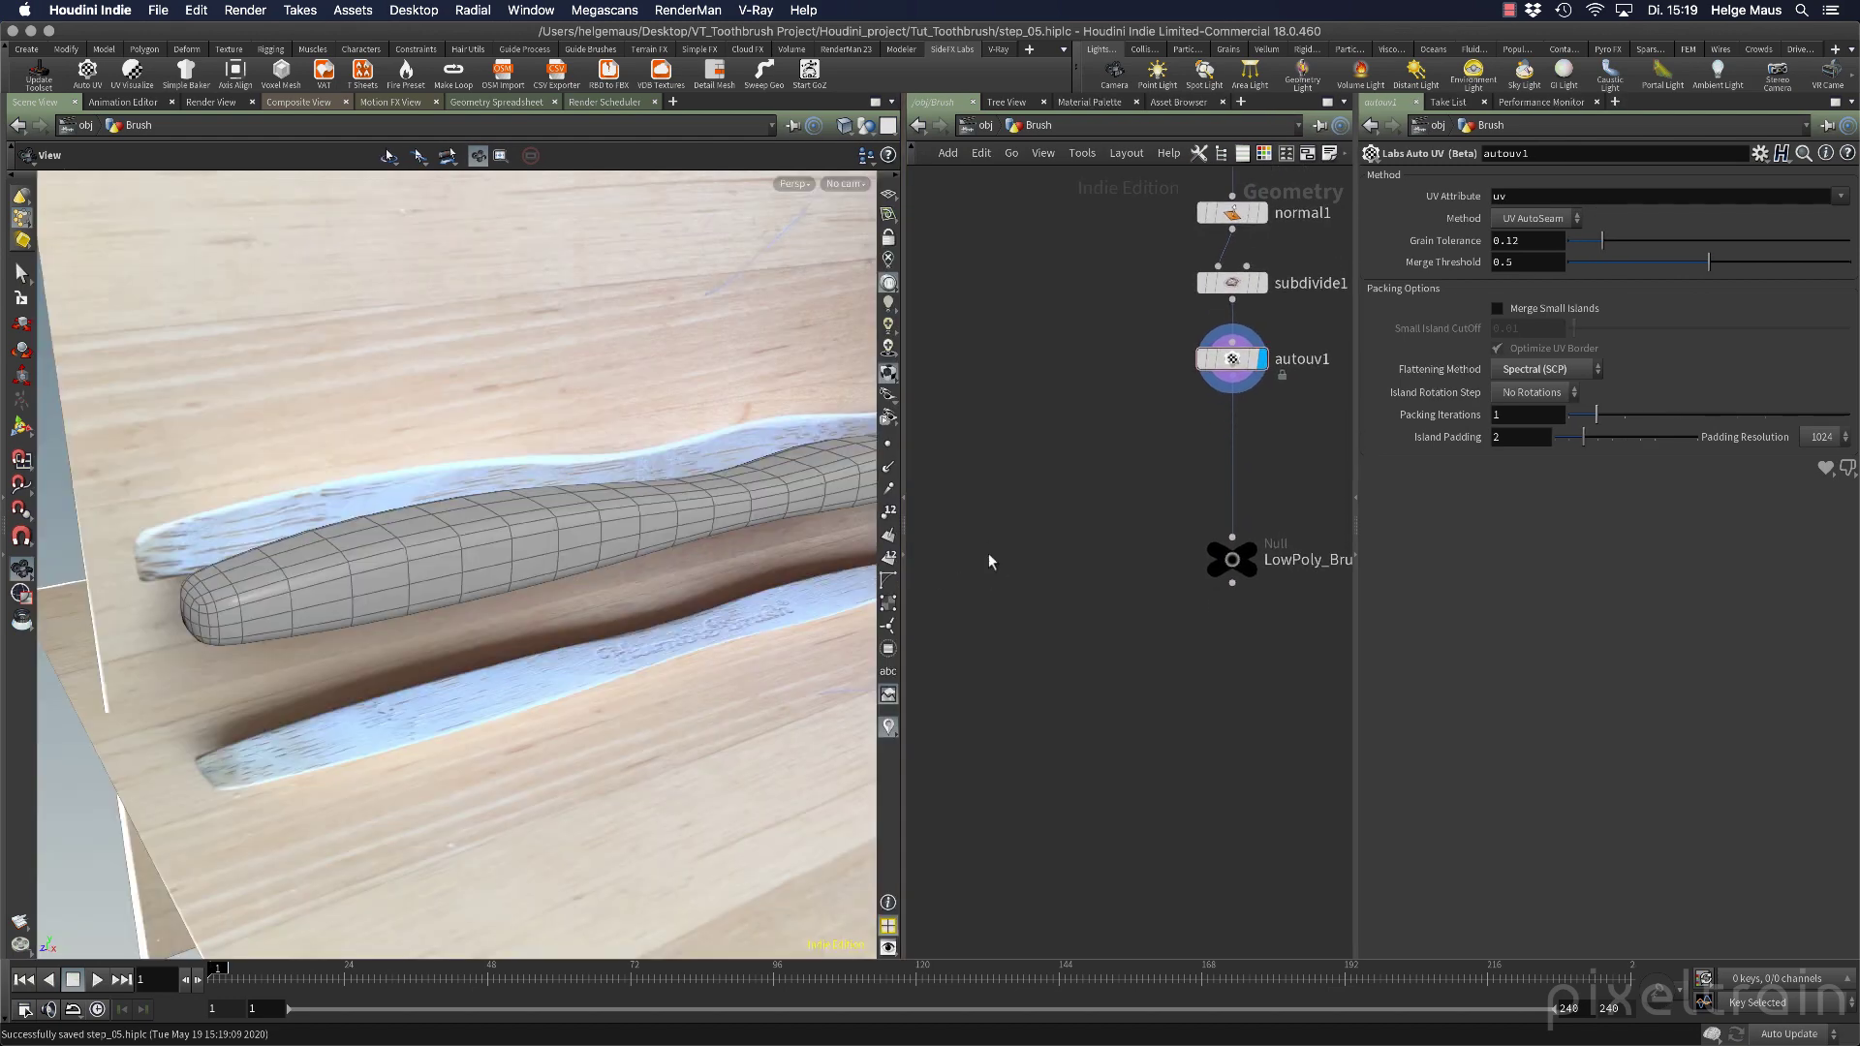
drag(571, 572, 481, 528)
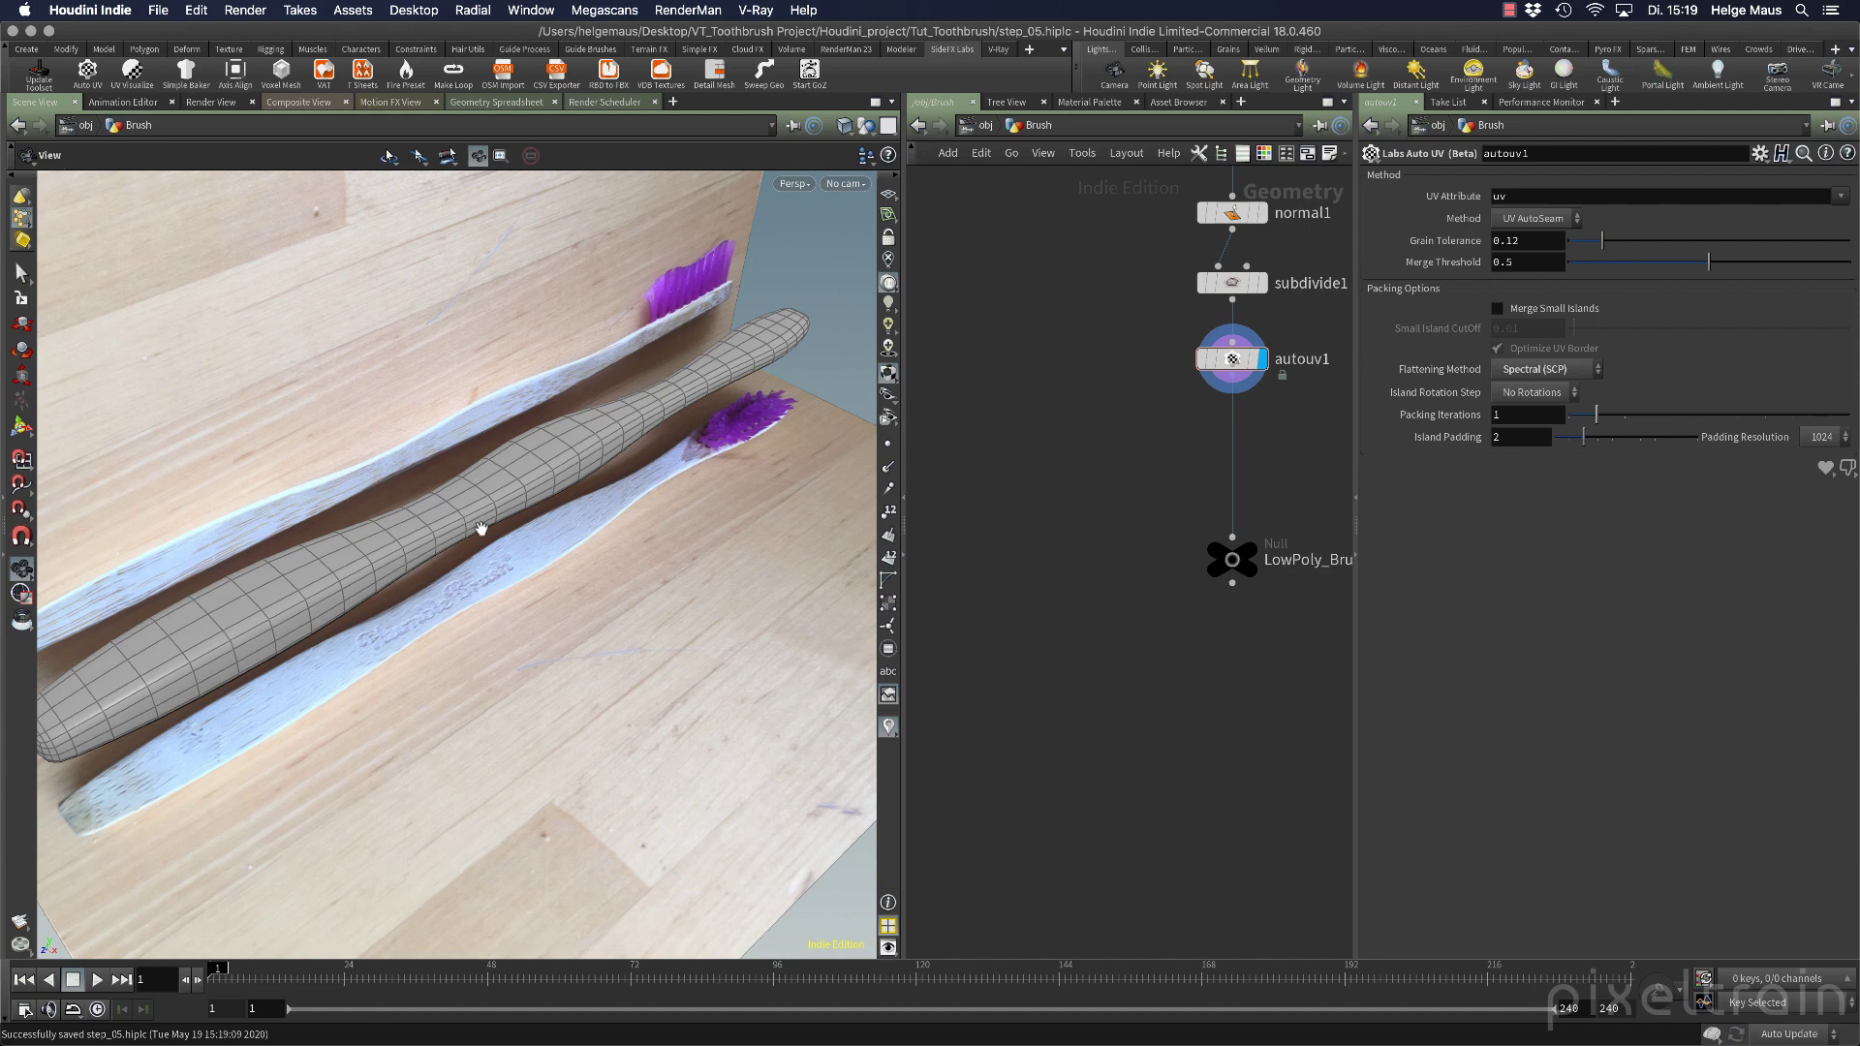
key(Tab)
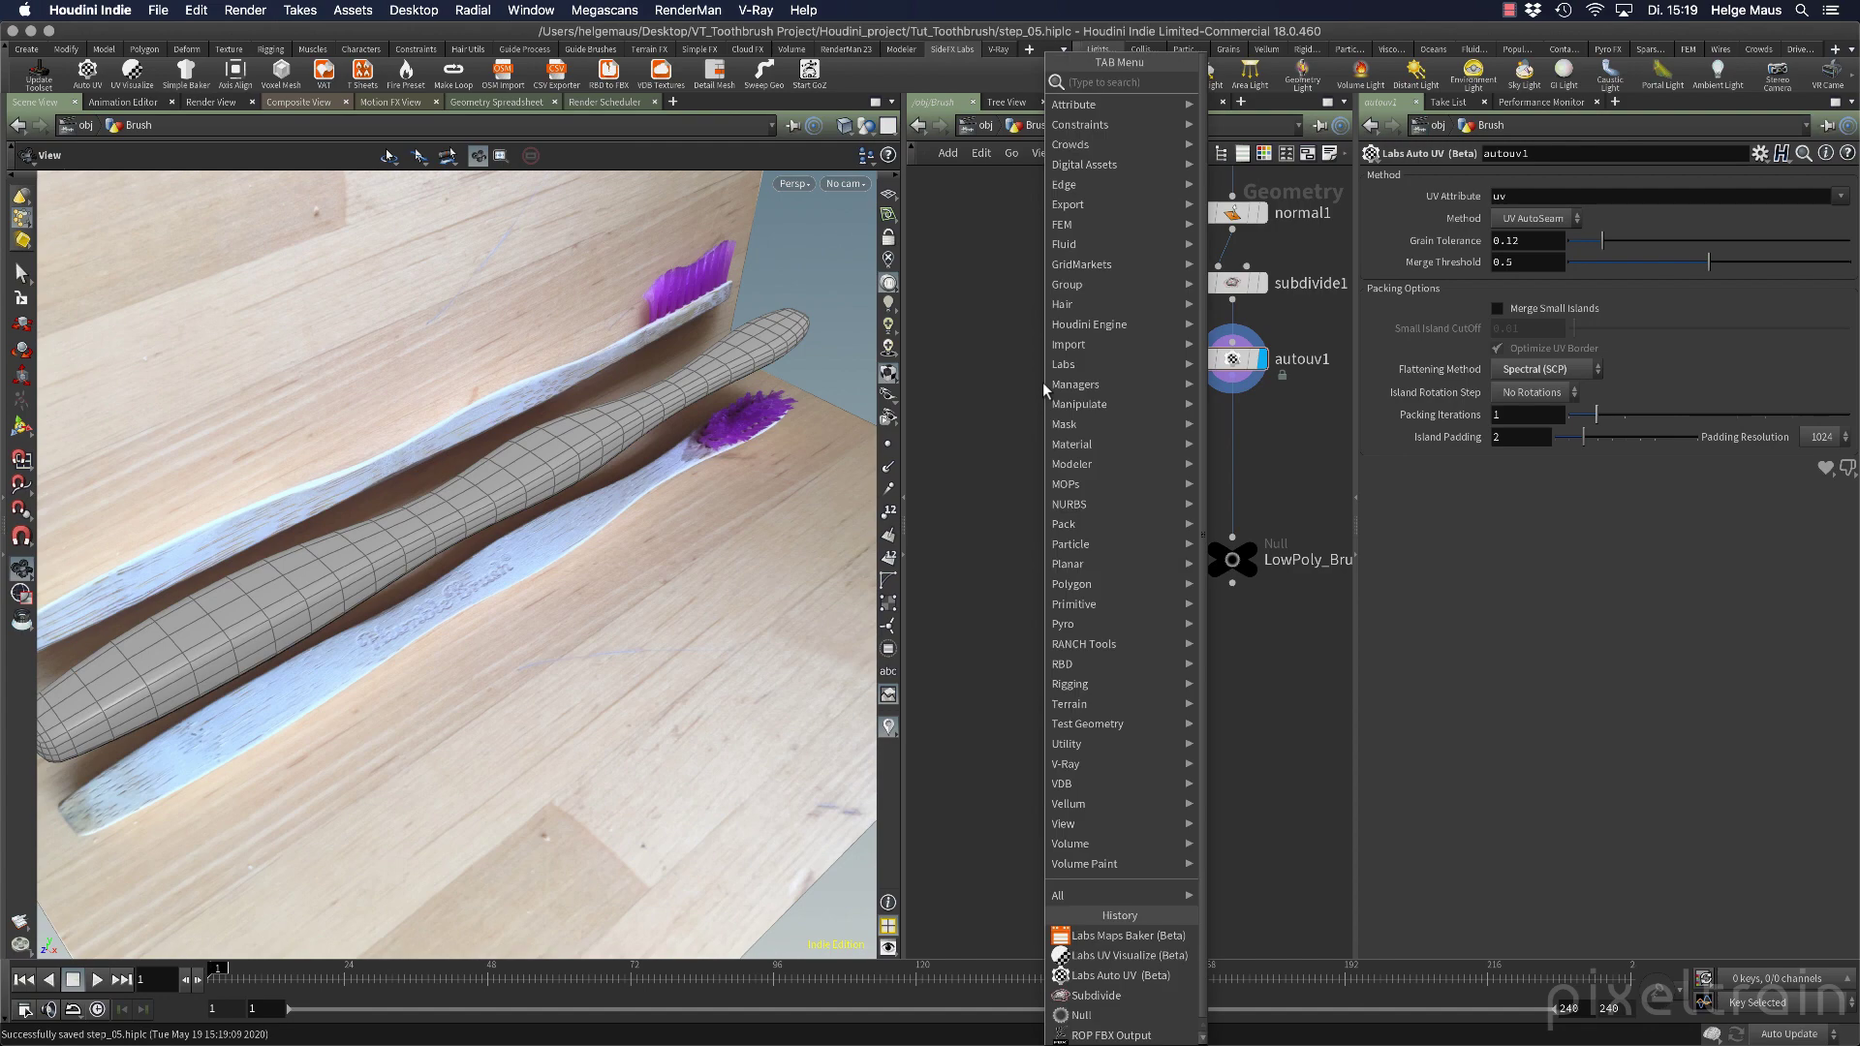
text(labs vo)
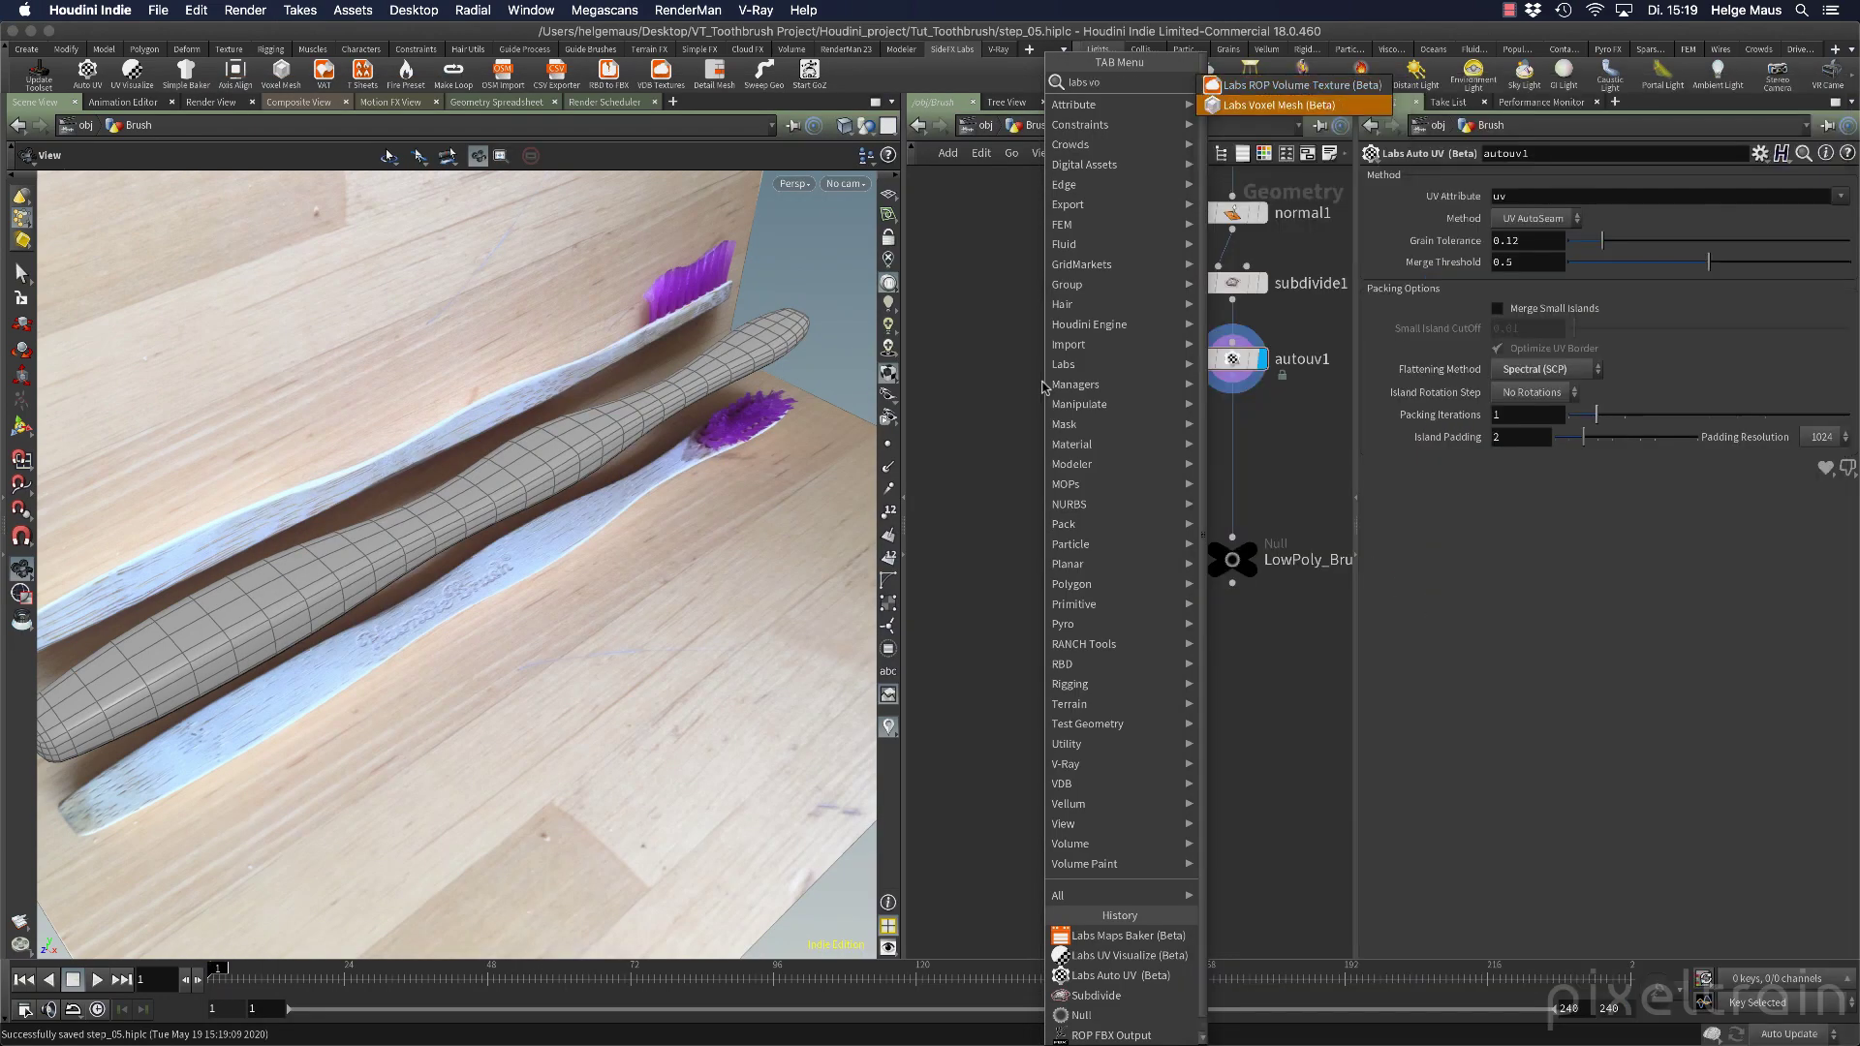
key(Return)
click(1052, 488)
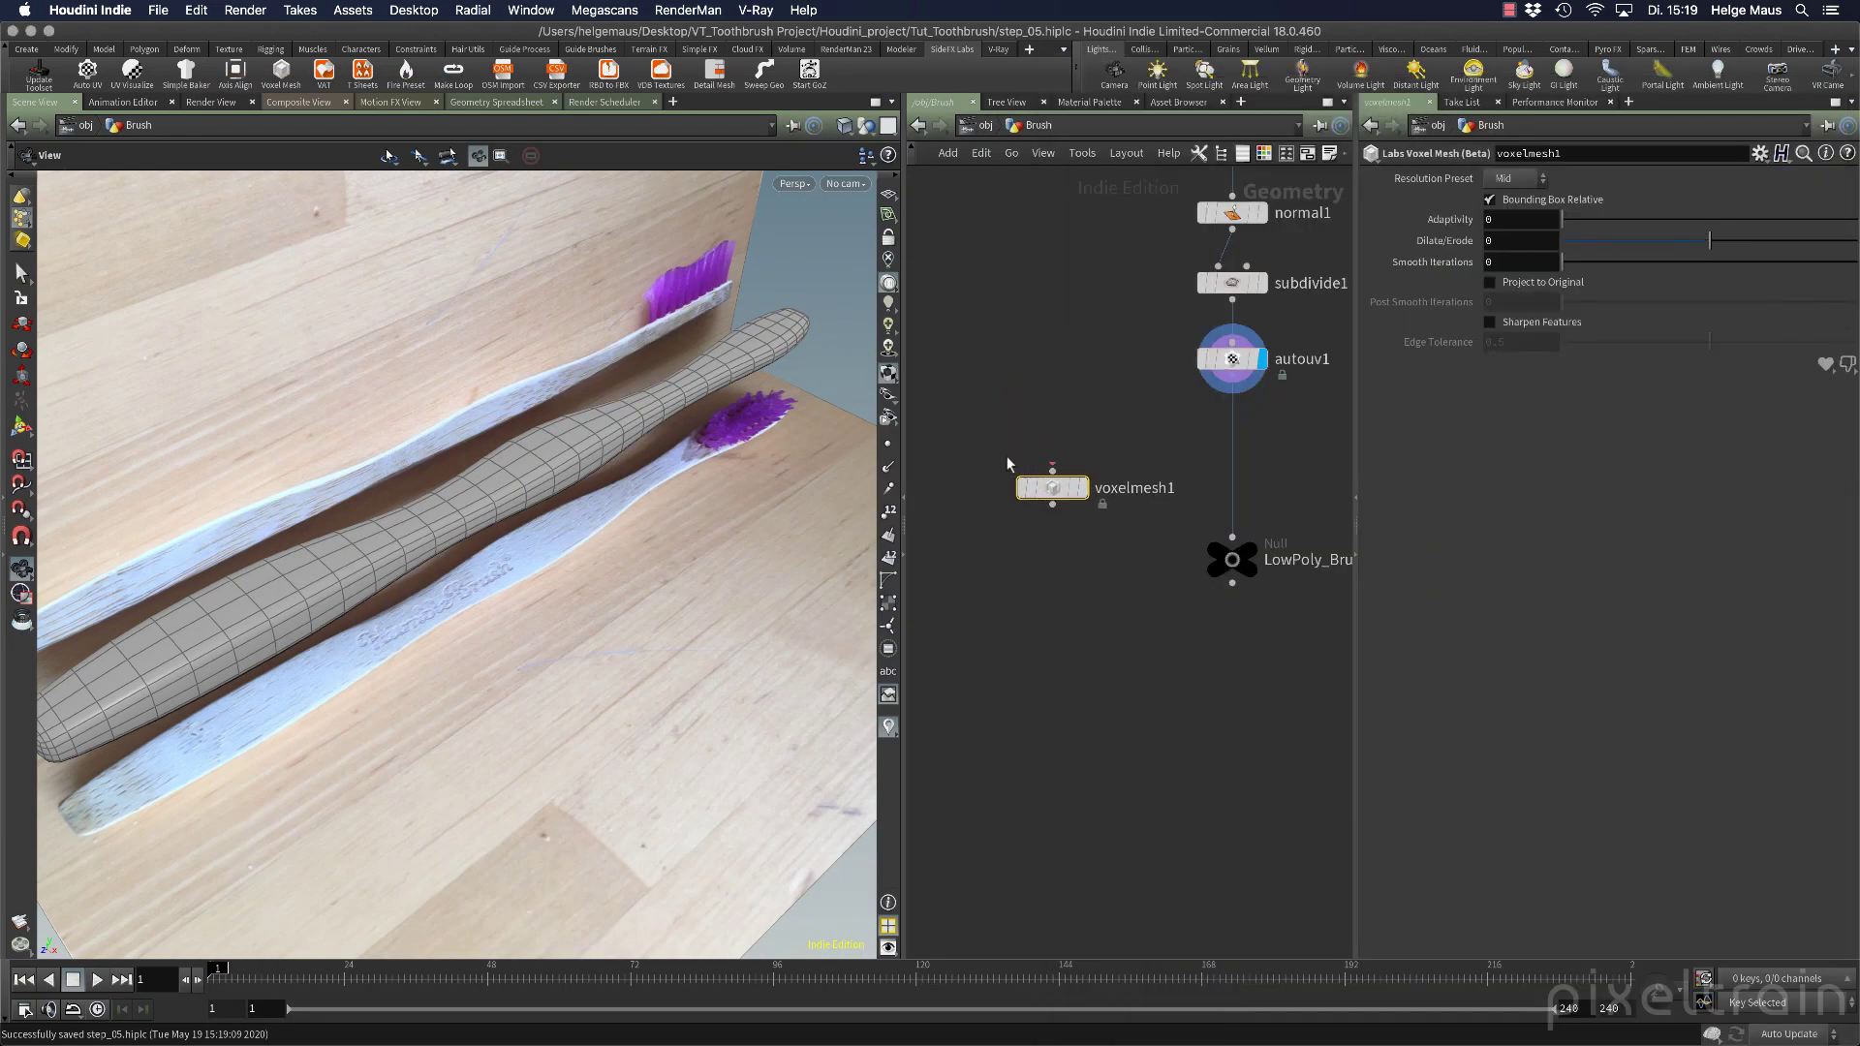
drag(980, 444, 1099, 542)
key(Delete)
key(h)
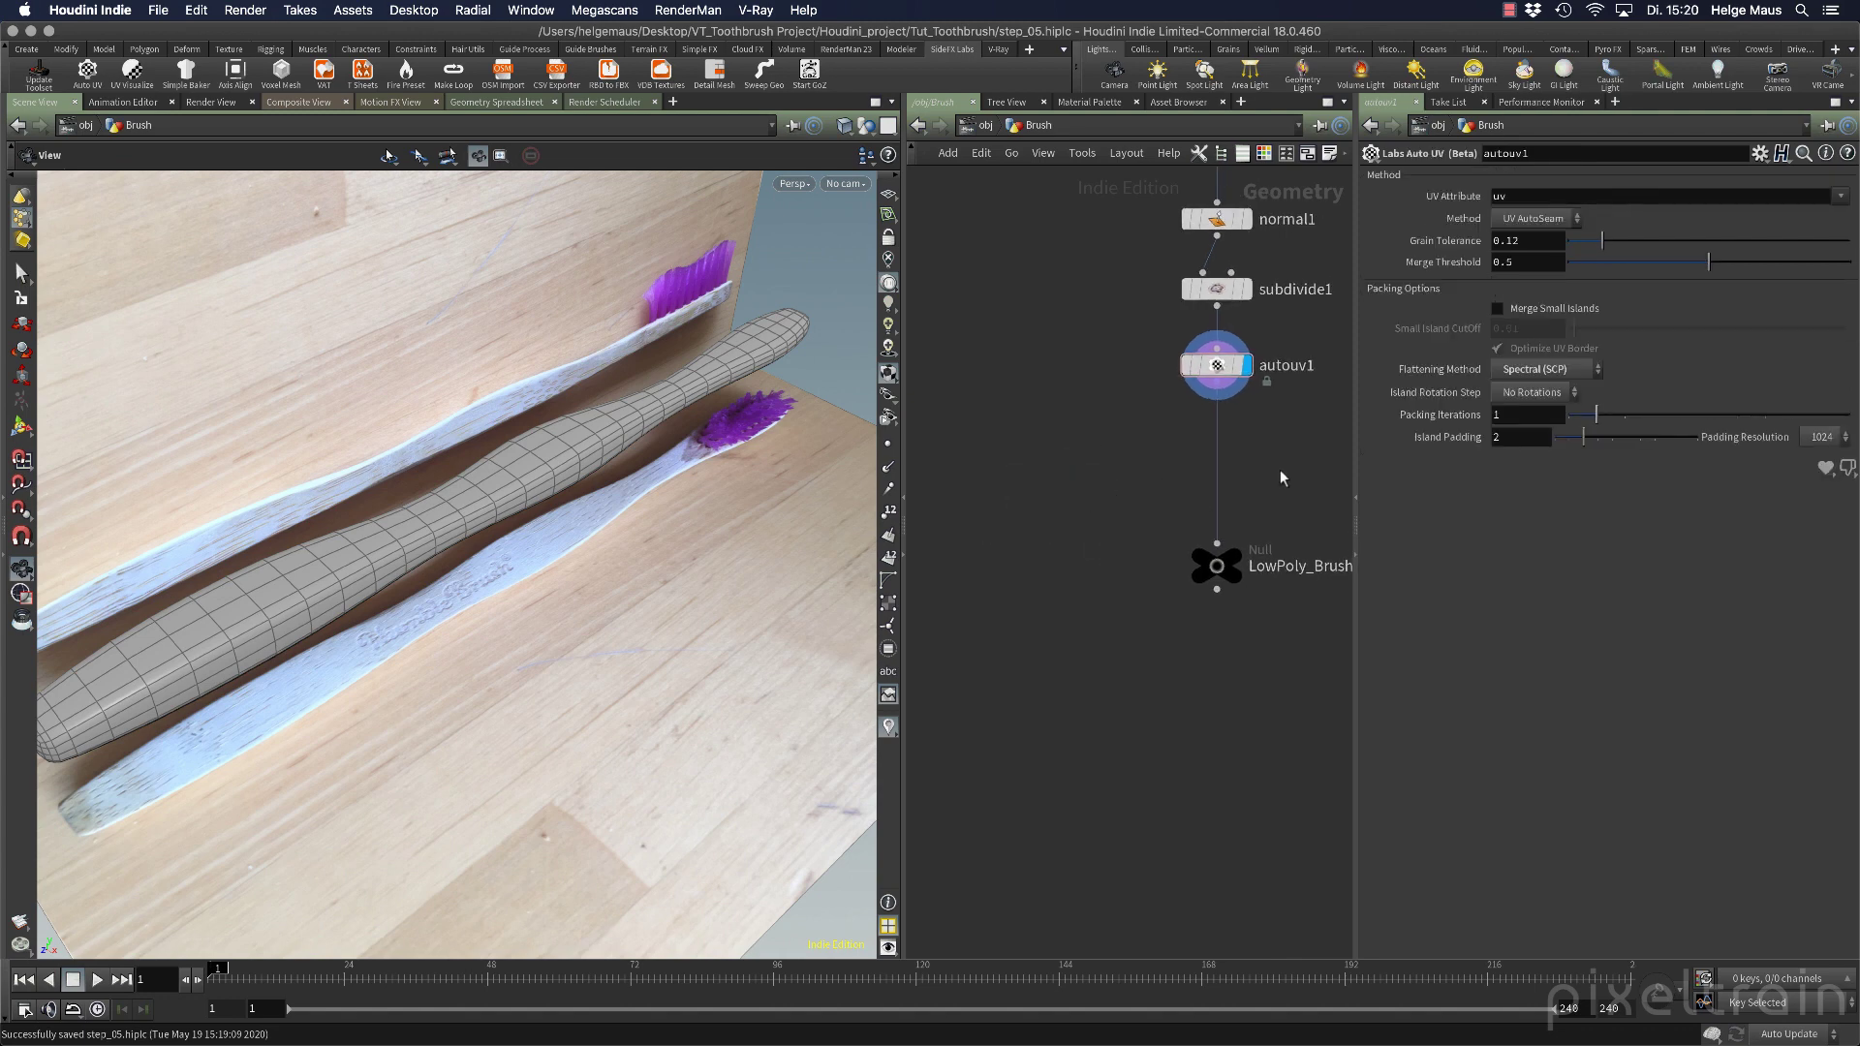
Add a VDB from Polygons node beside the main chain, wire it to autouv1's output and display its result.
key(Tab)
text(vdb)
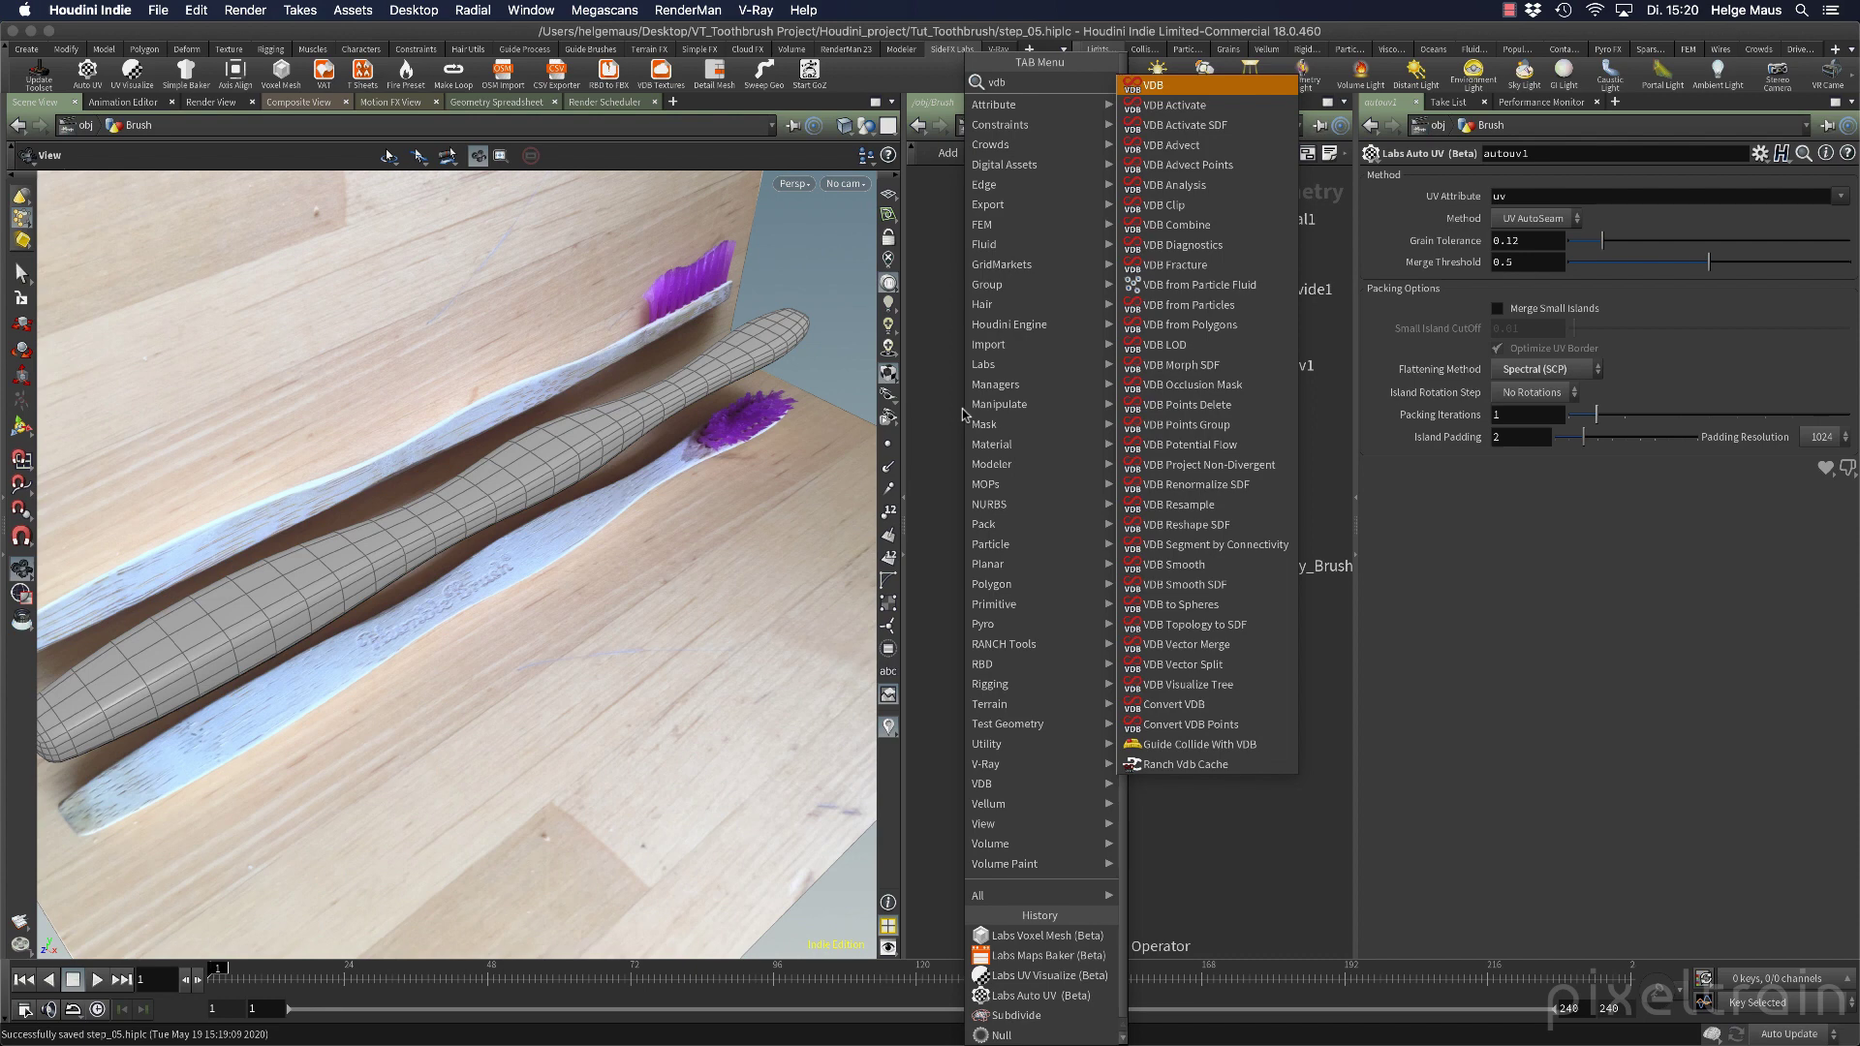
text(fro)
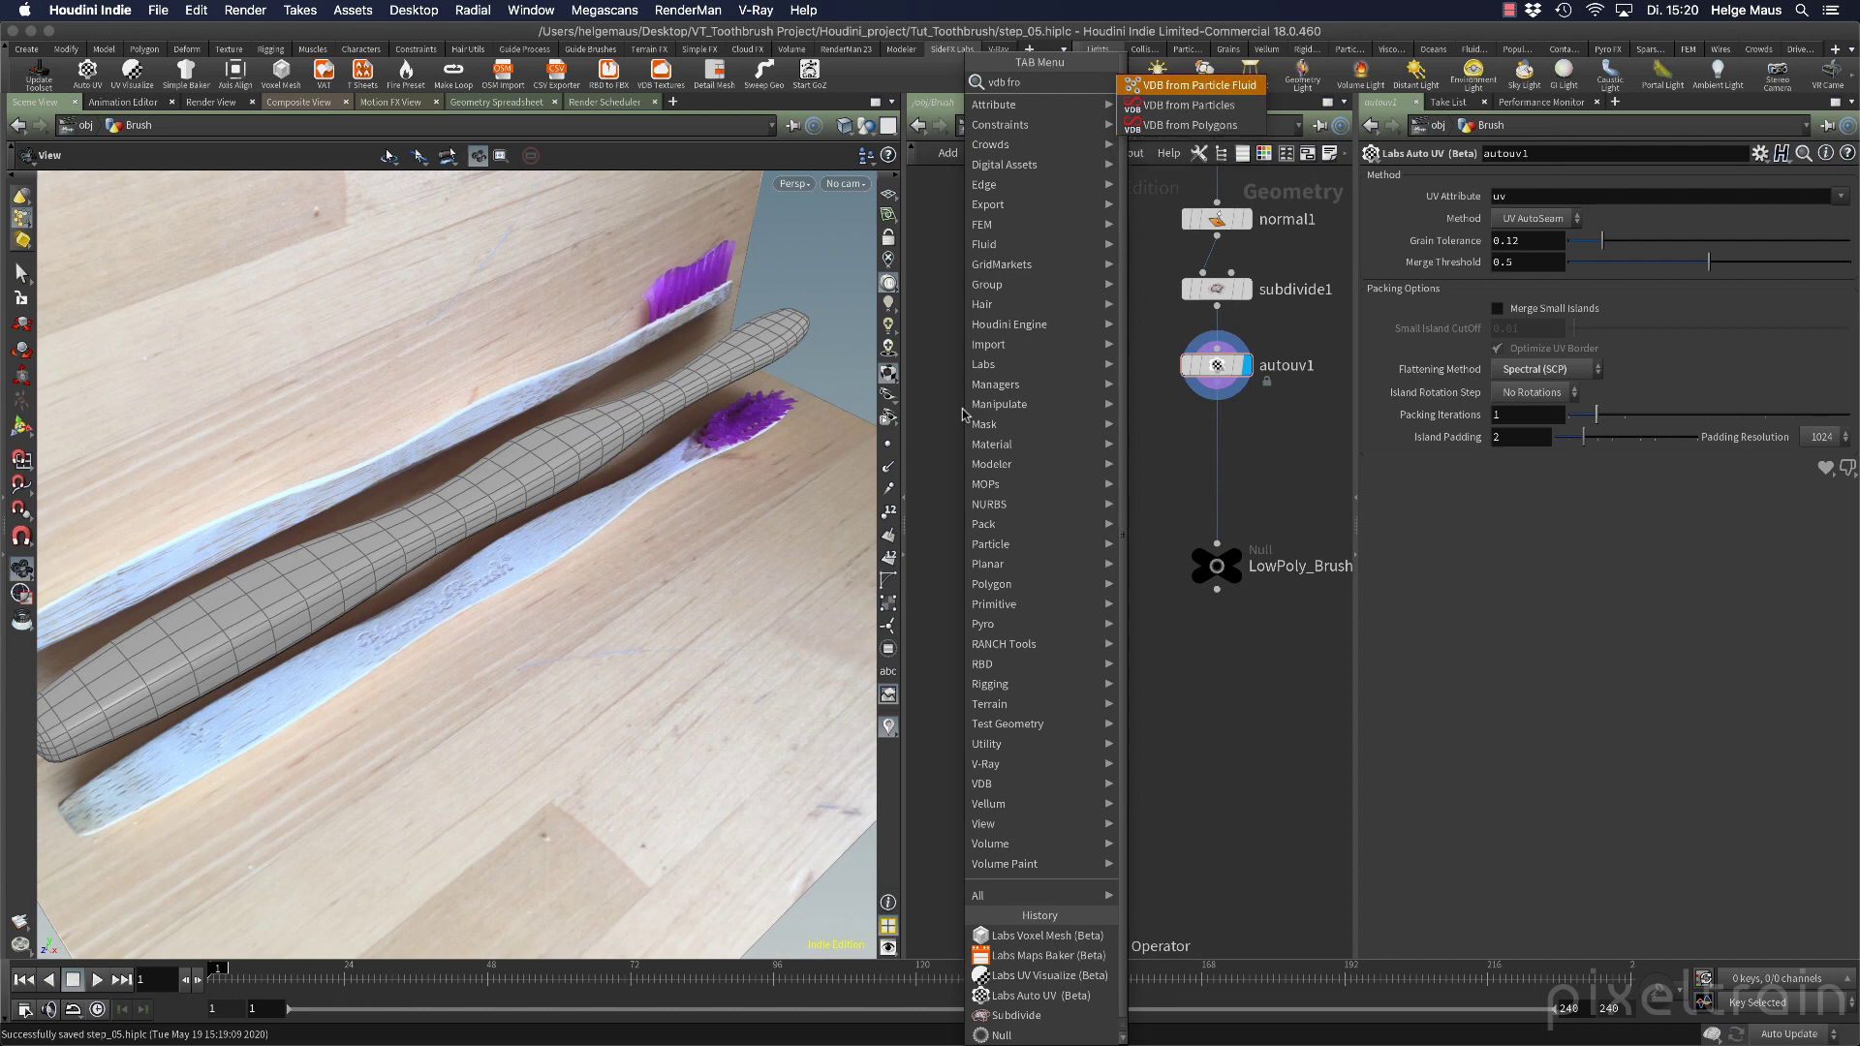
key(Down)
key(Down)
key(Return)
click(964, 415)
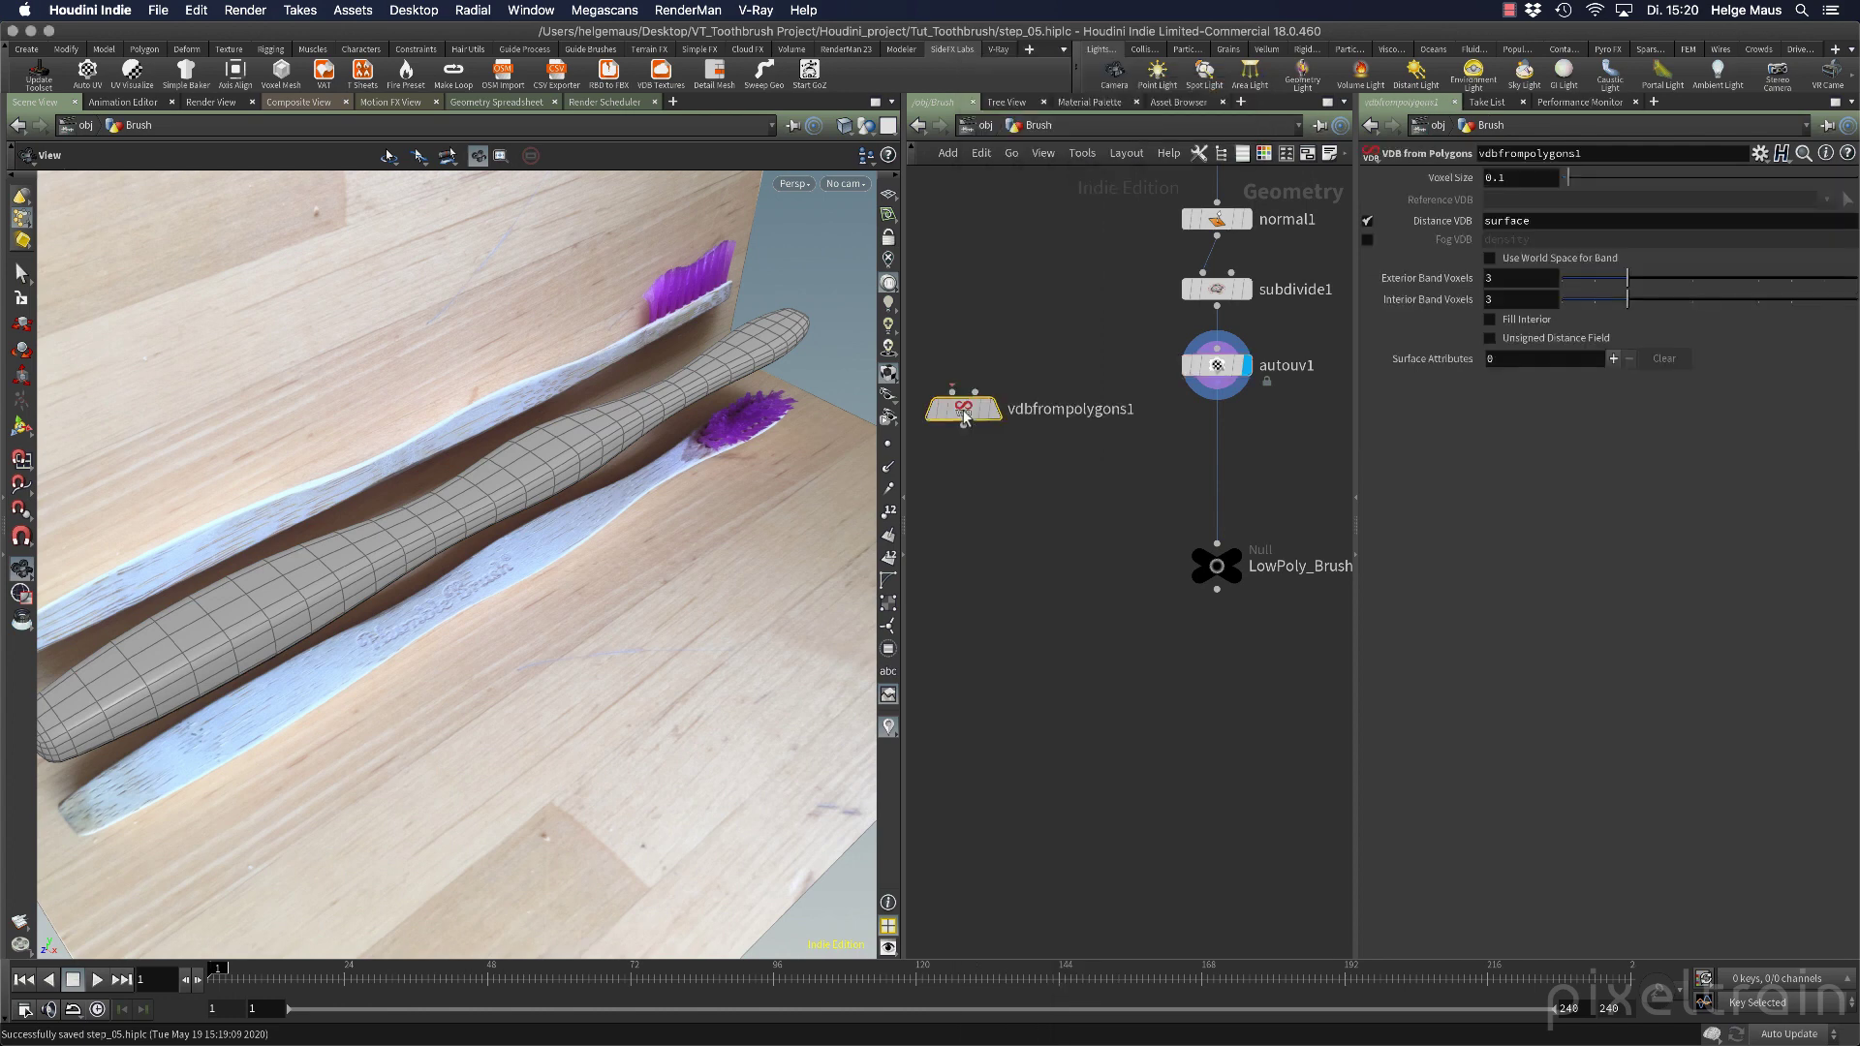
drag(964, 415, 1211, 403)
click(1024, 505)
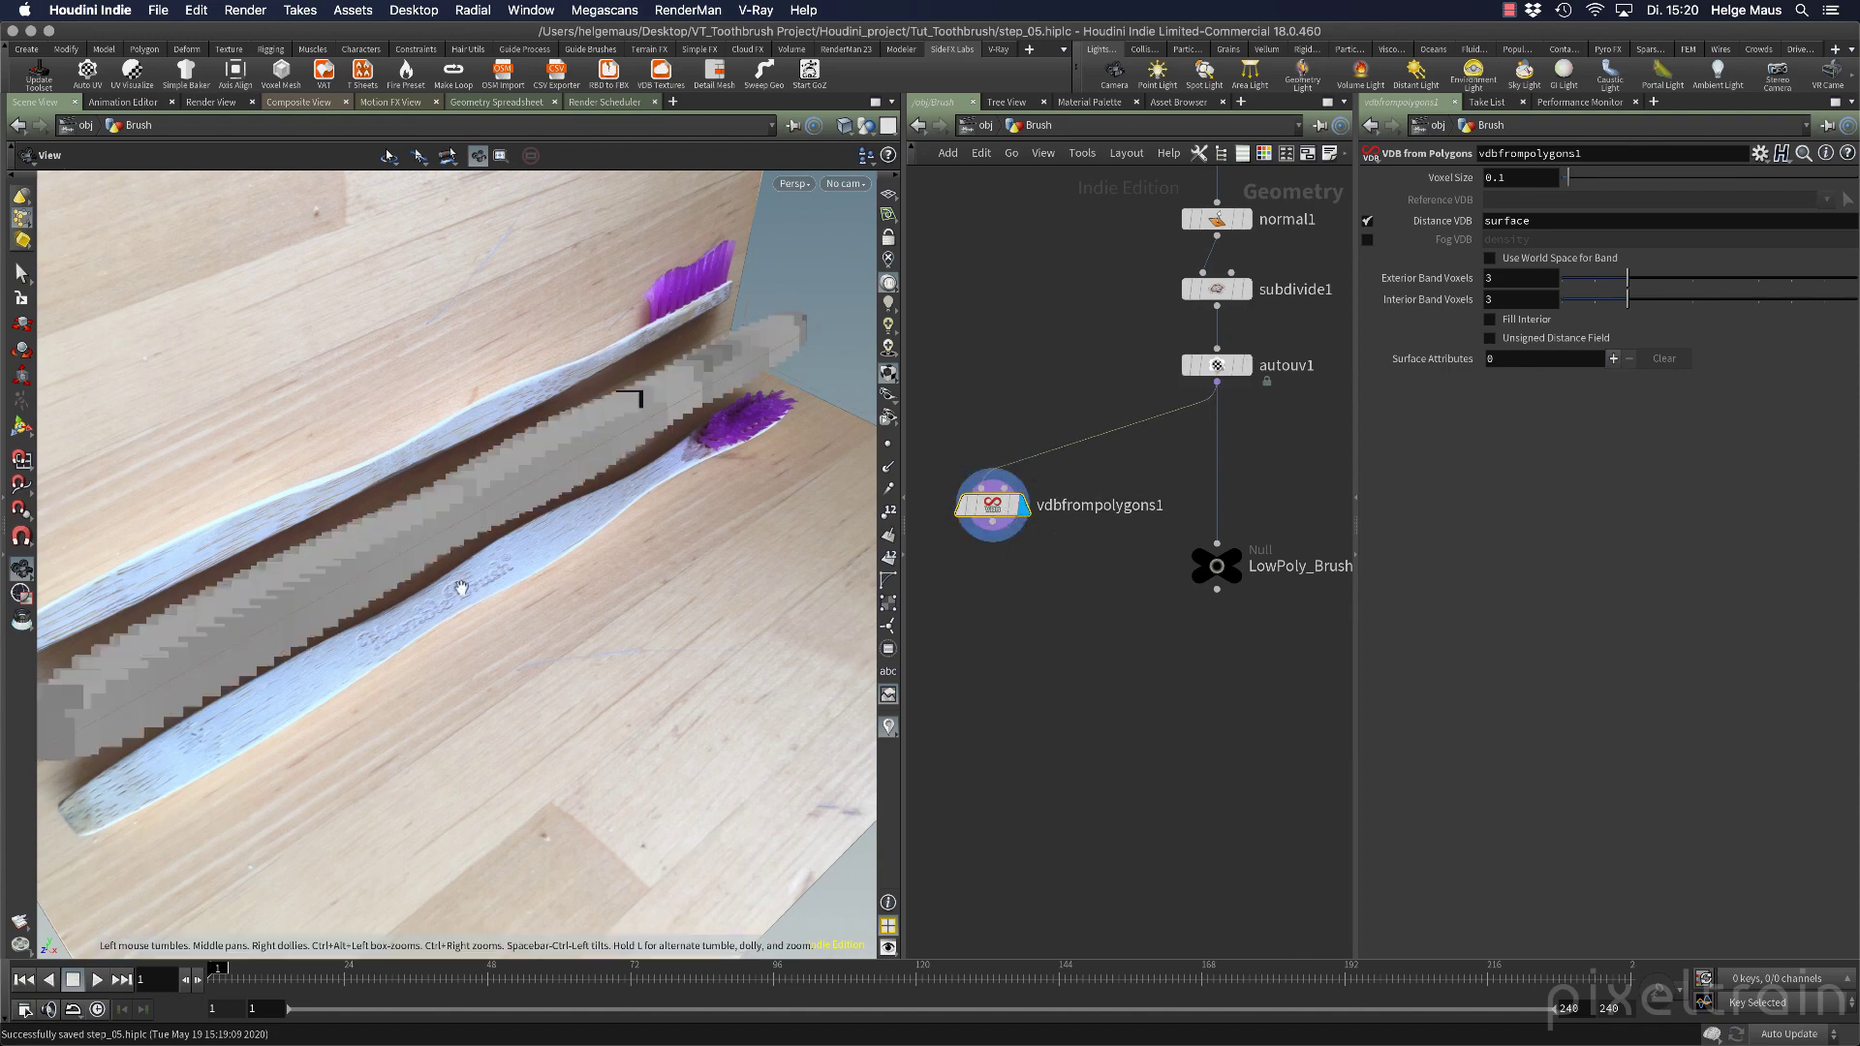
Examine the voxelized toothbrush from several angles and read the voxel information of vdbfrompolygons1.
drag(461, 588, 495, 549)
middle_click(994, 505)
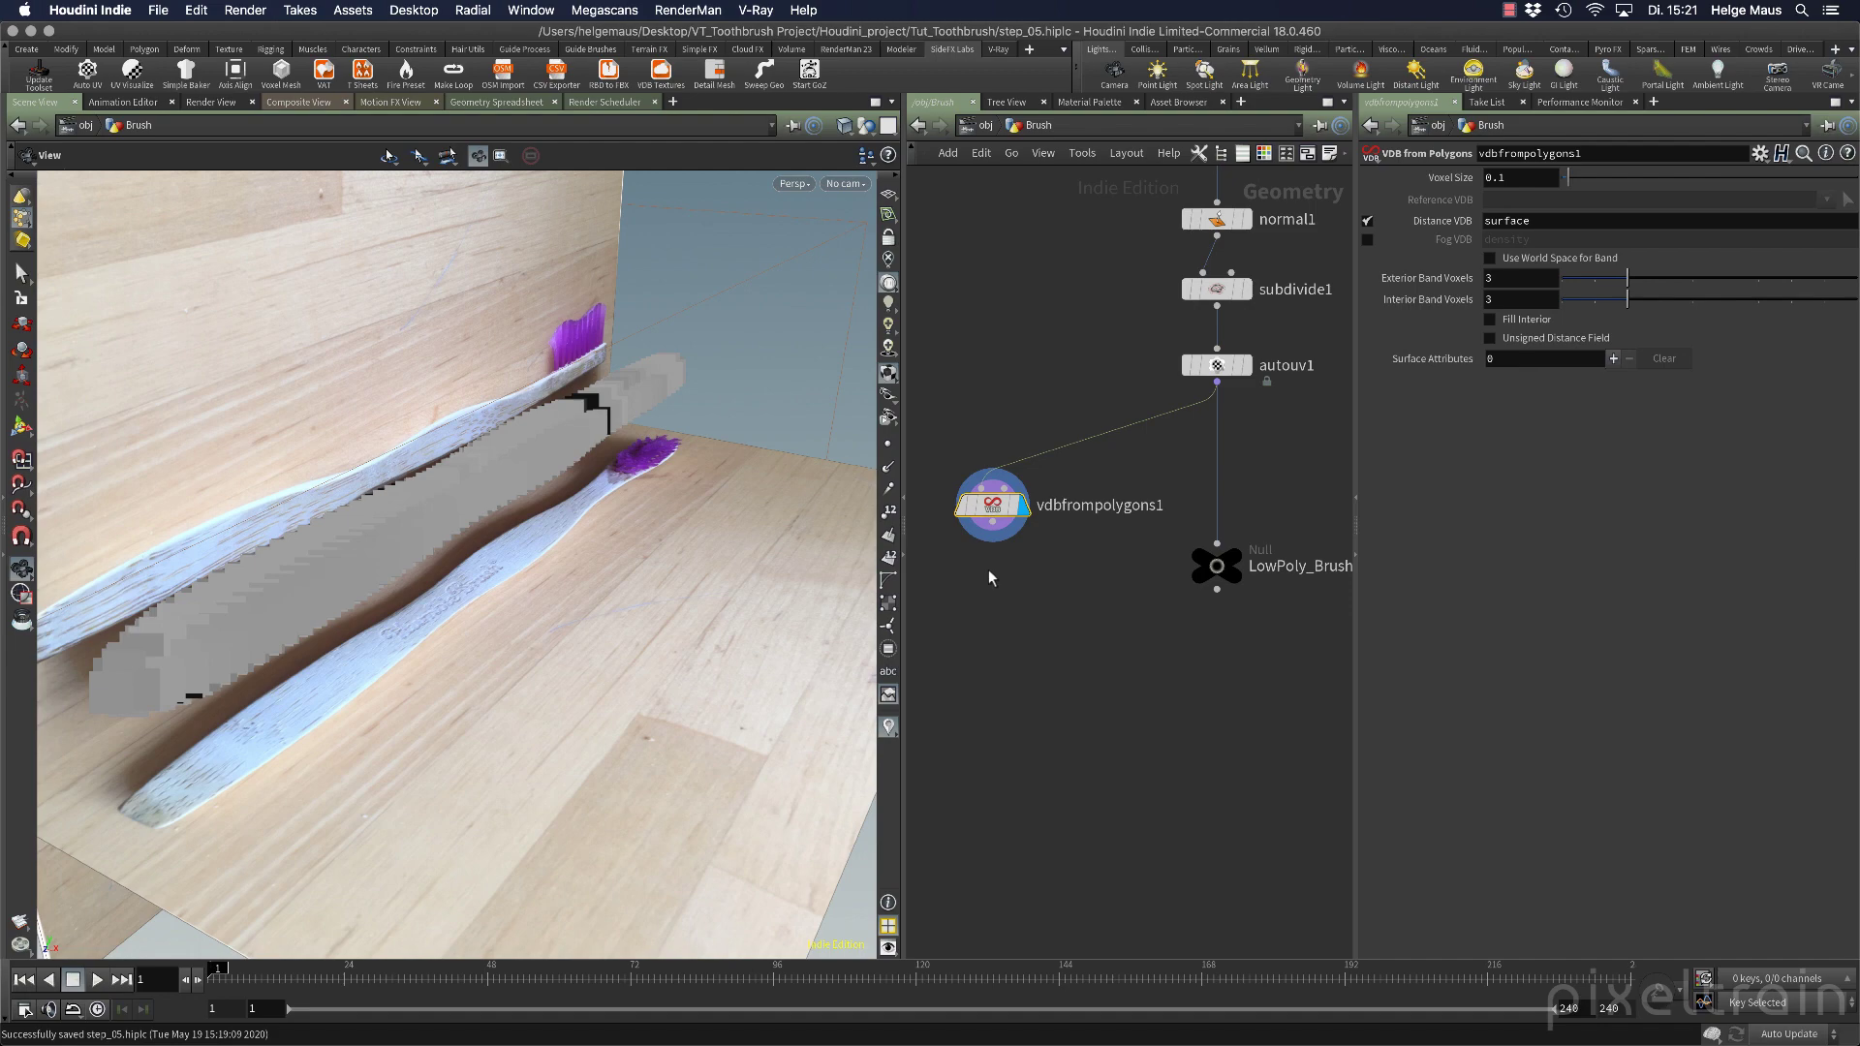
drag(756, 581, 688, 373)
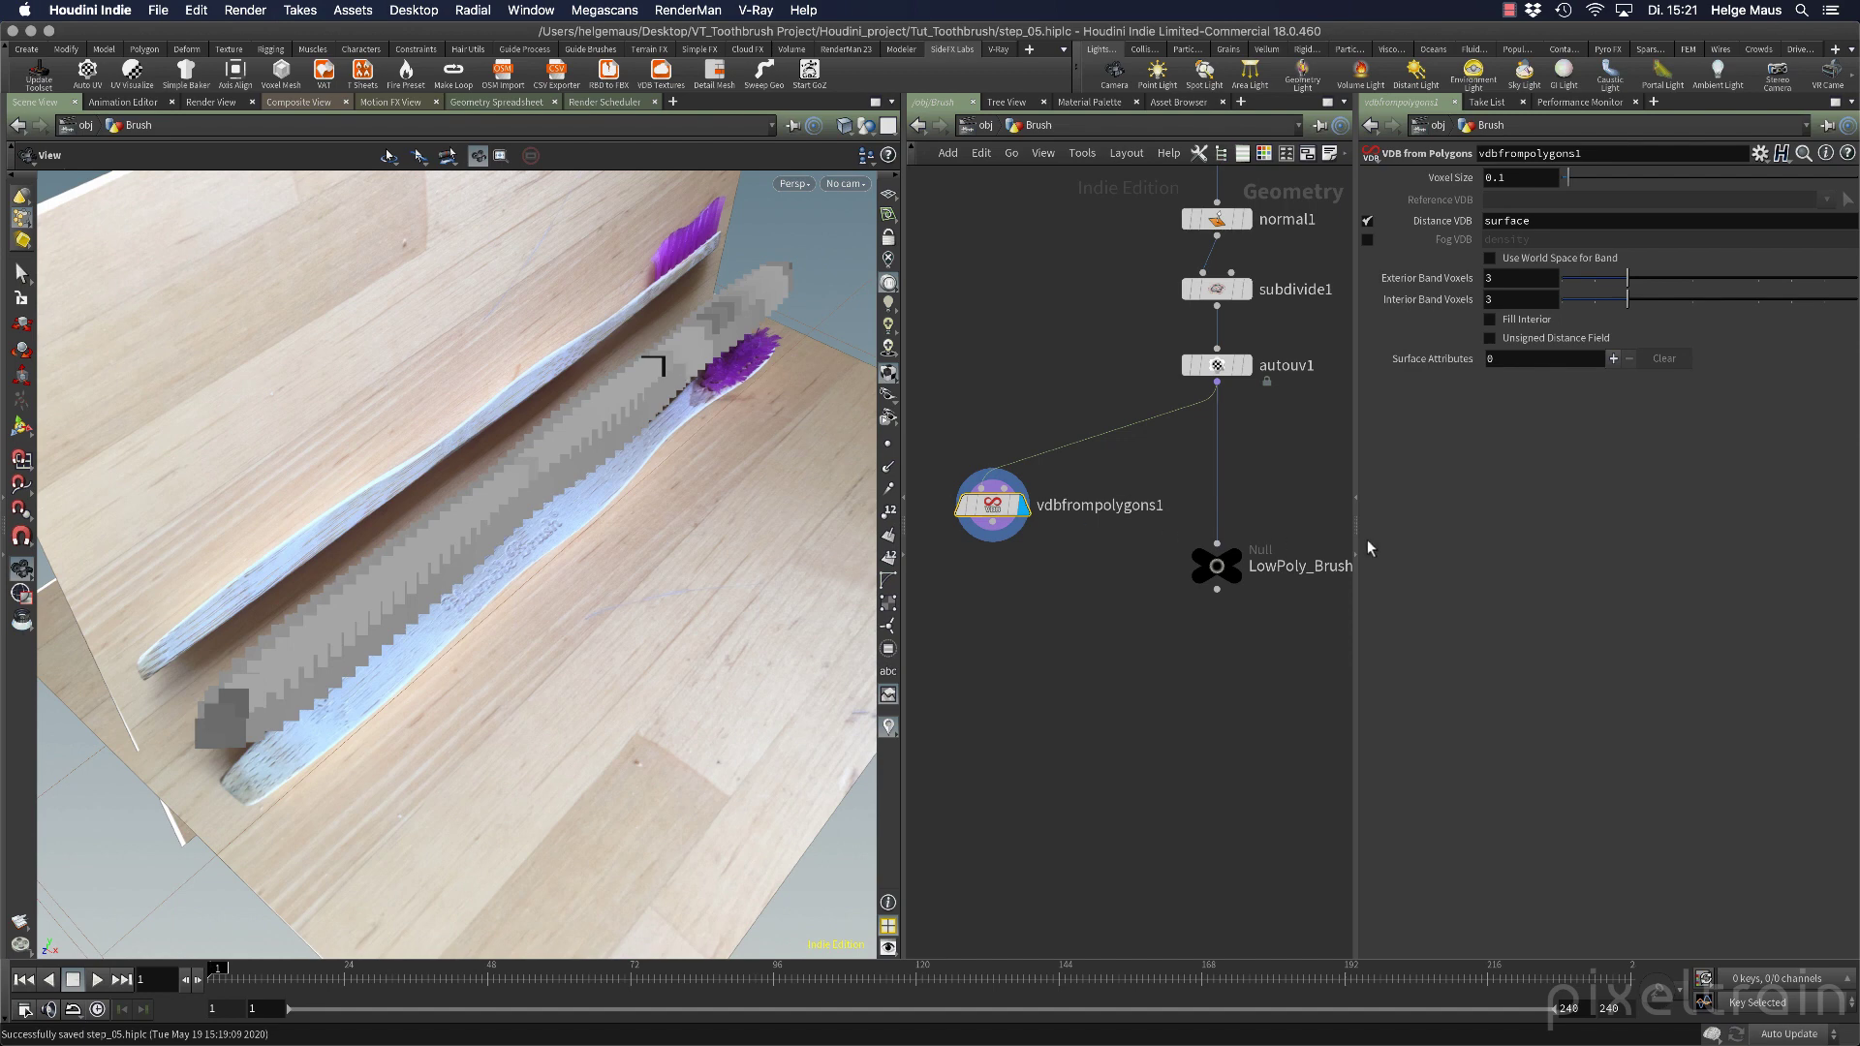
mouse_move(1005, 510)
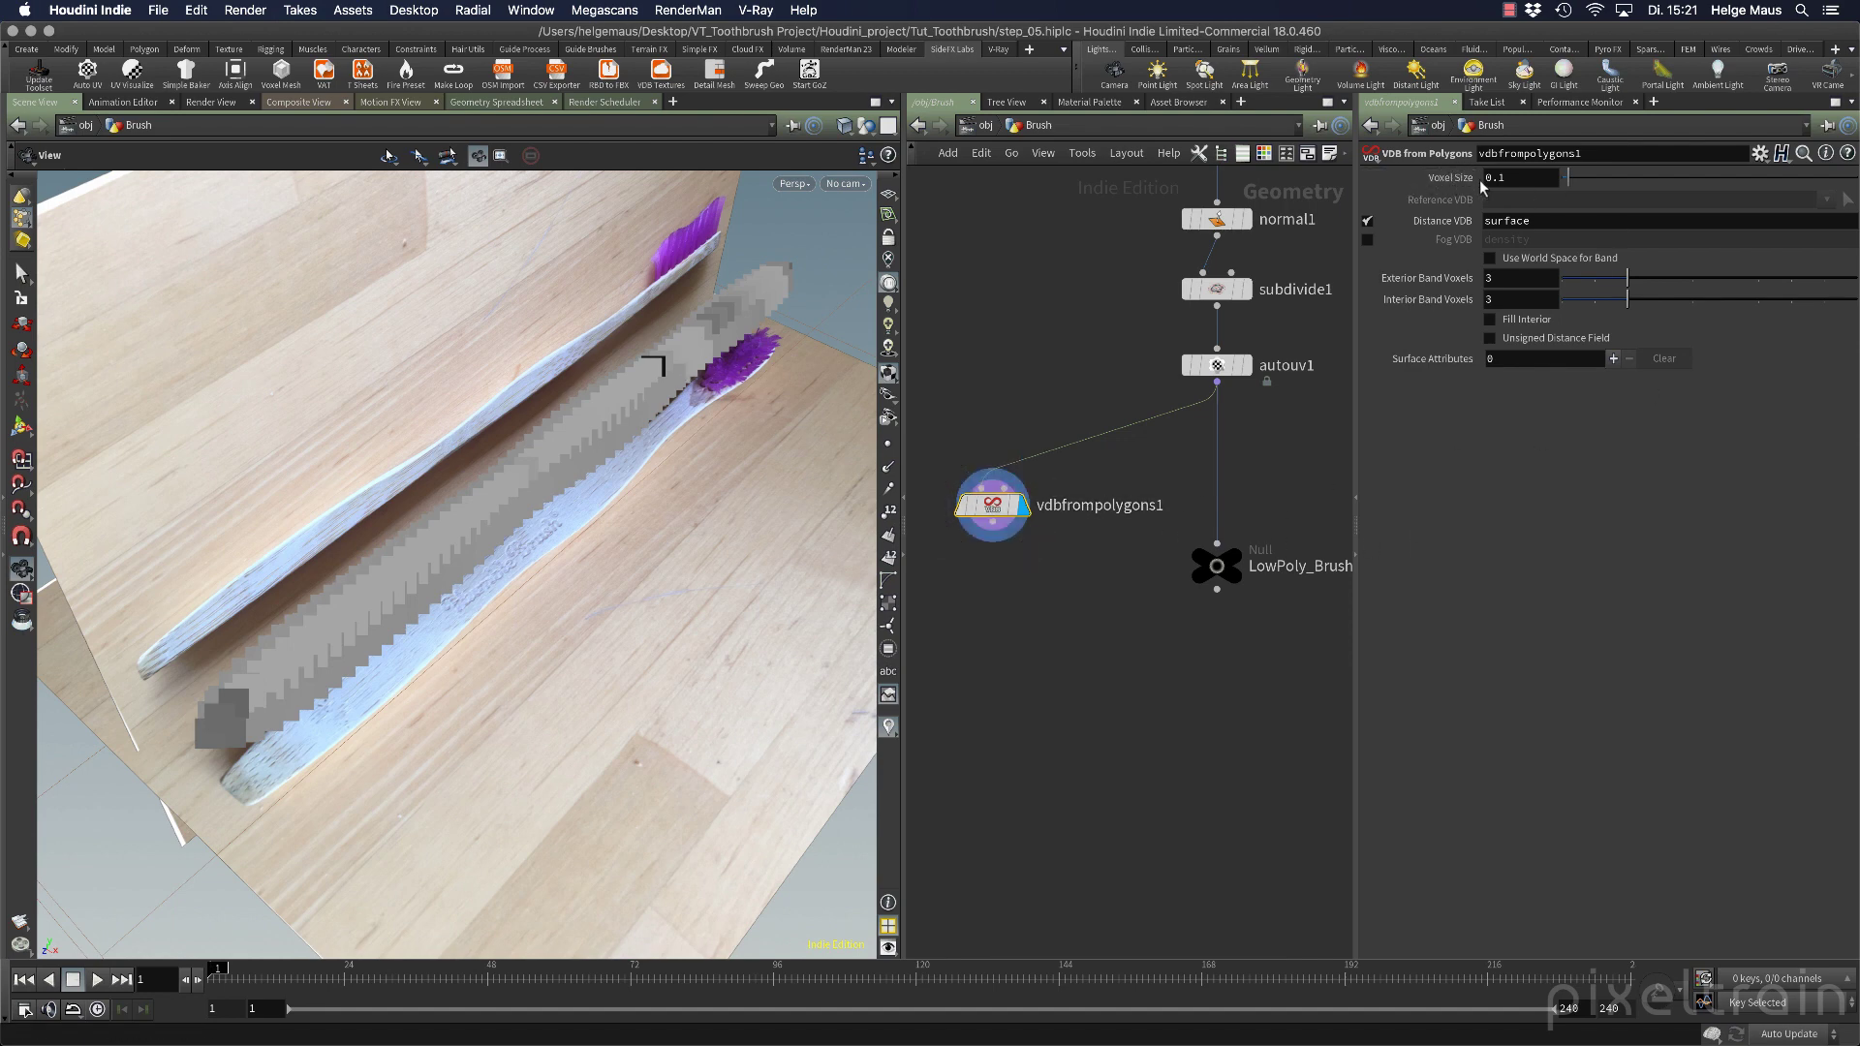
click(1513, 178)
middle_click(998, 507)
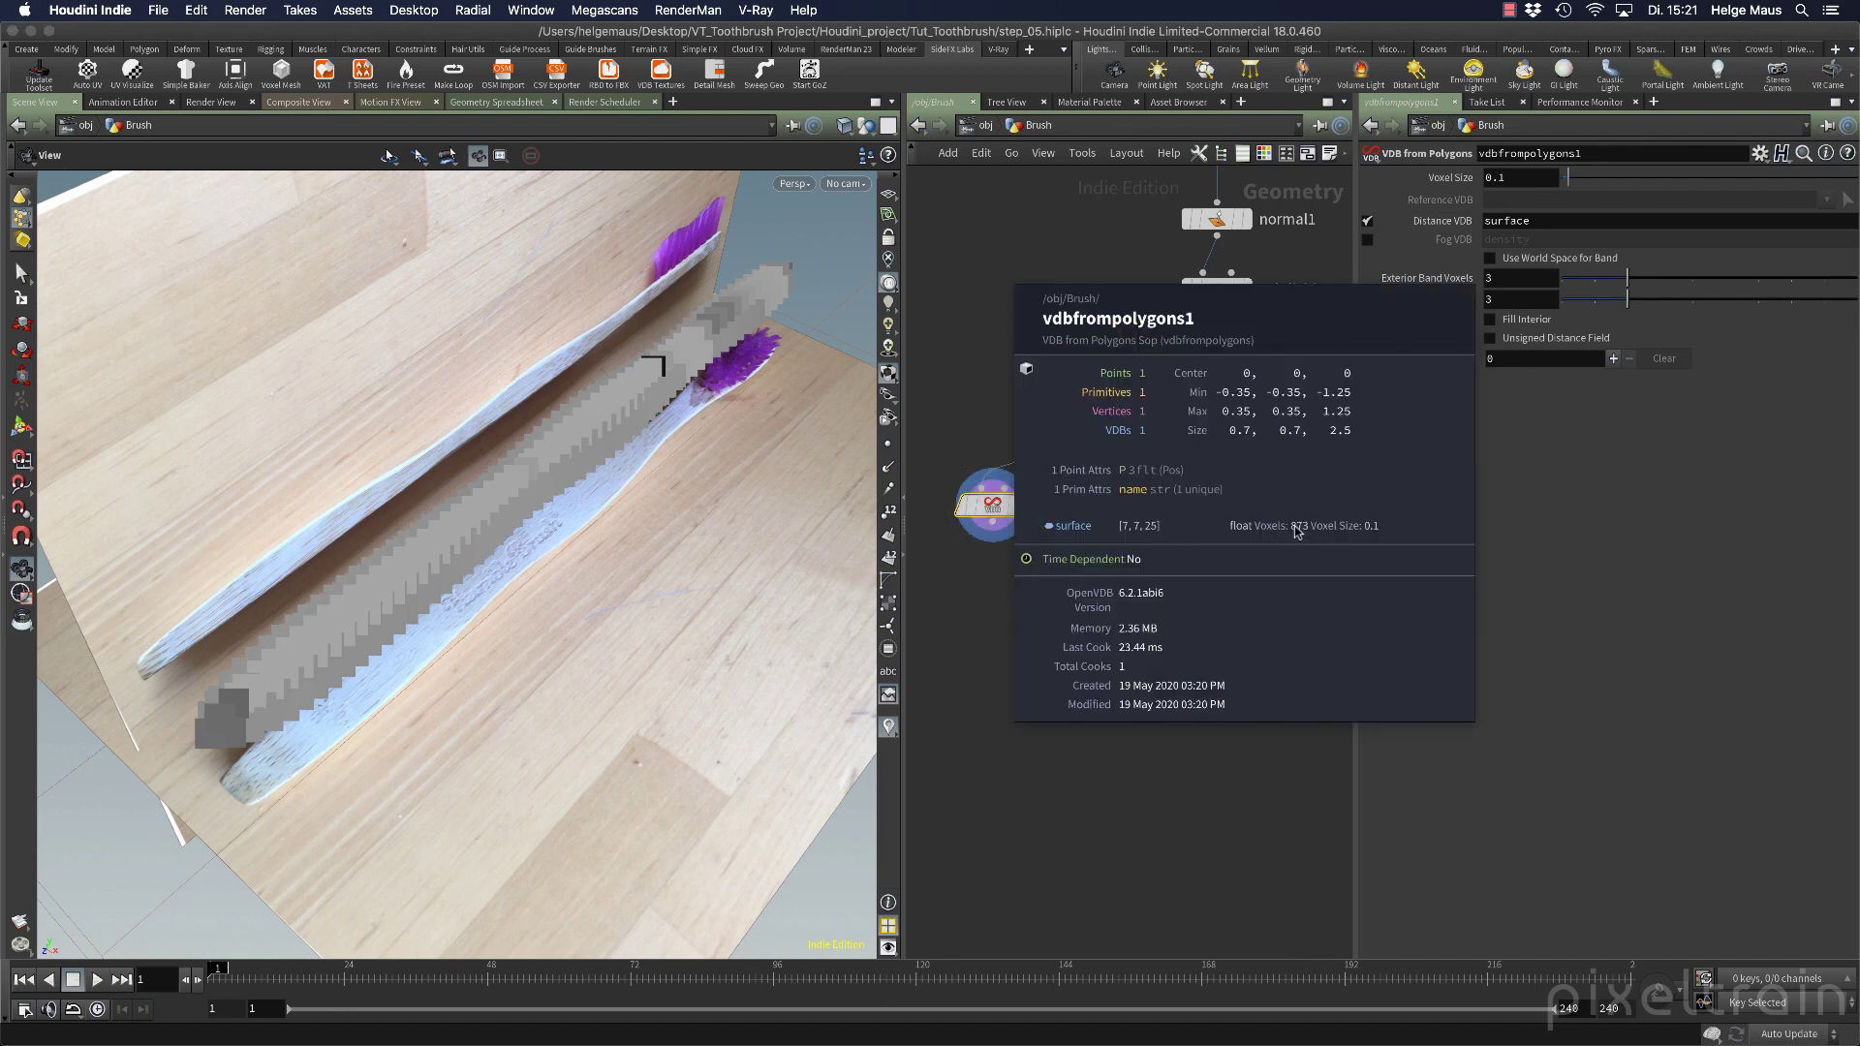
Set the Voxel Size of vdbfrompolygons1 to 0.01 and check the toothbrush volume.
click(1497, 178)
text(0)
key(Return)
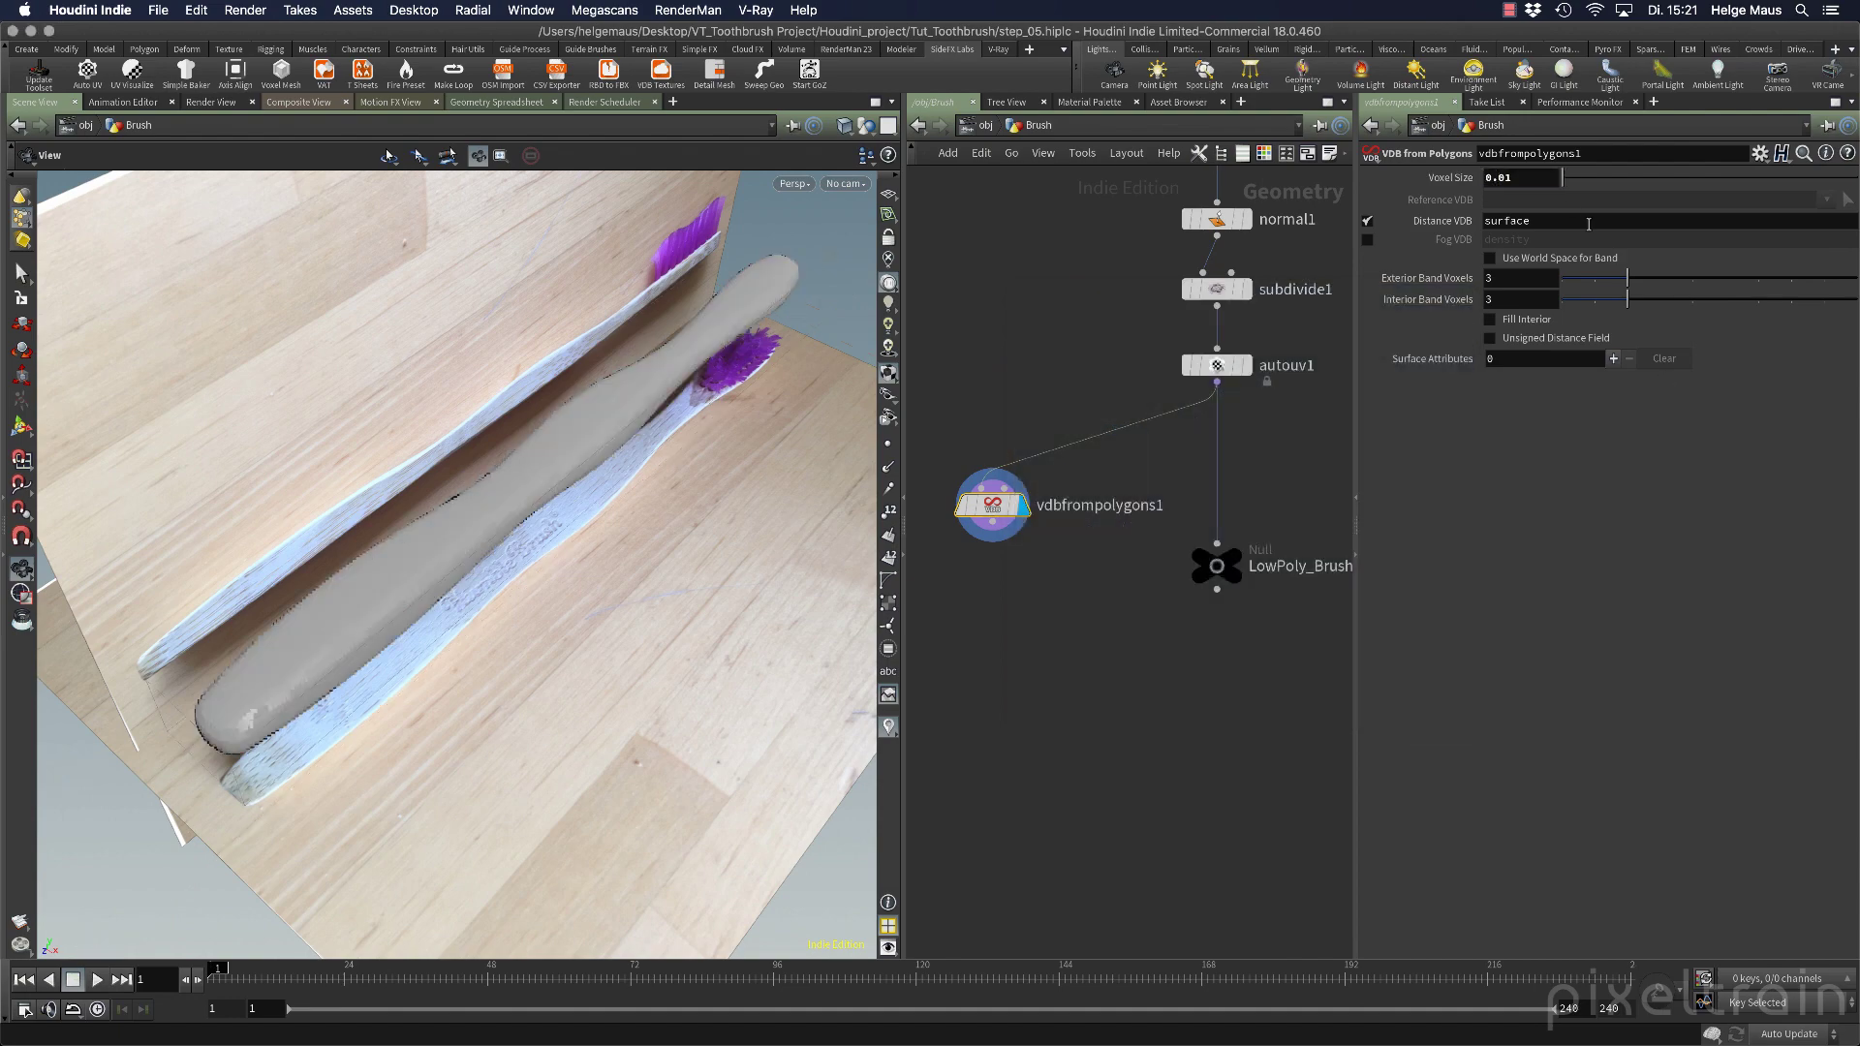
drag(490, 478, 528, 480)
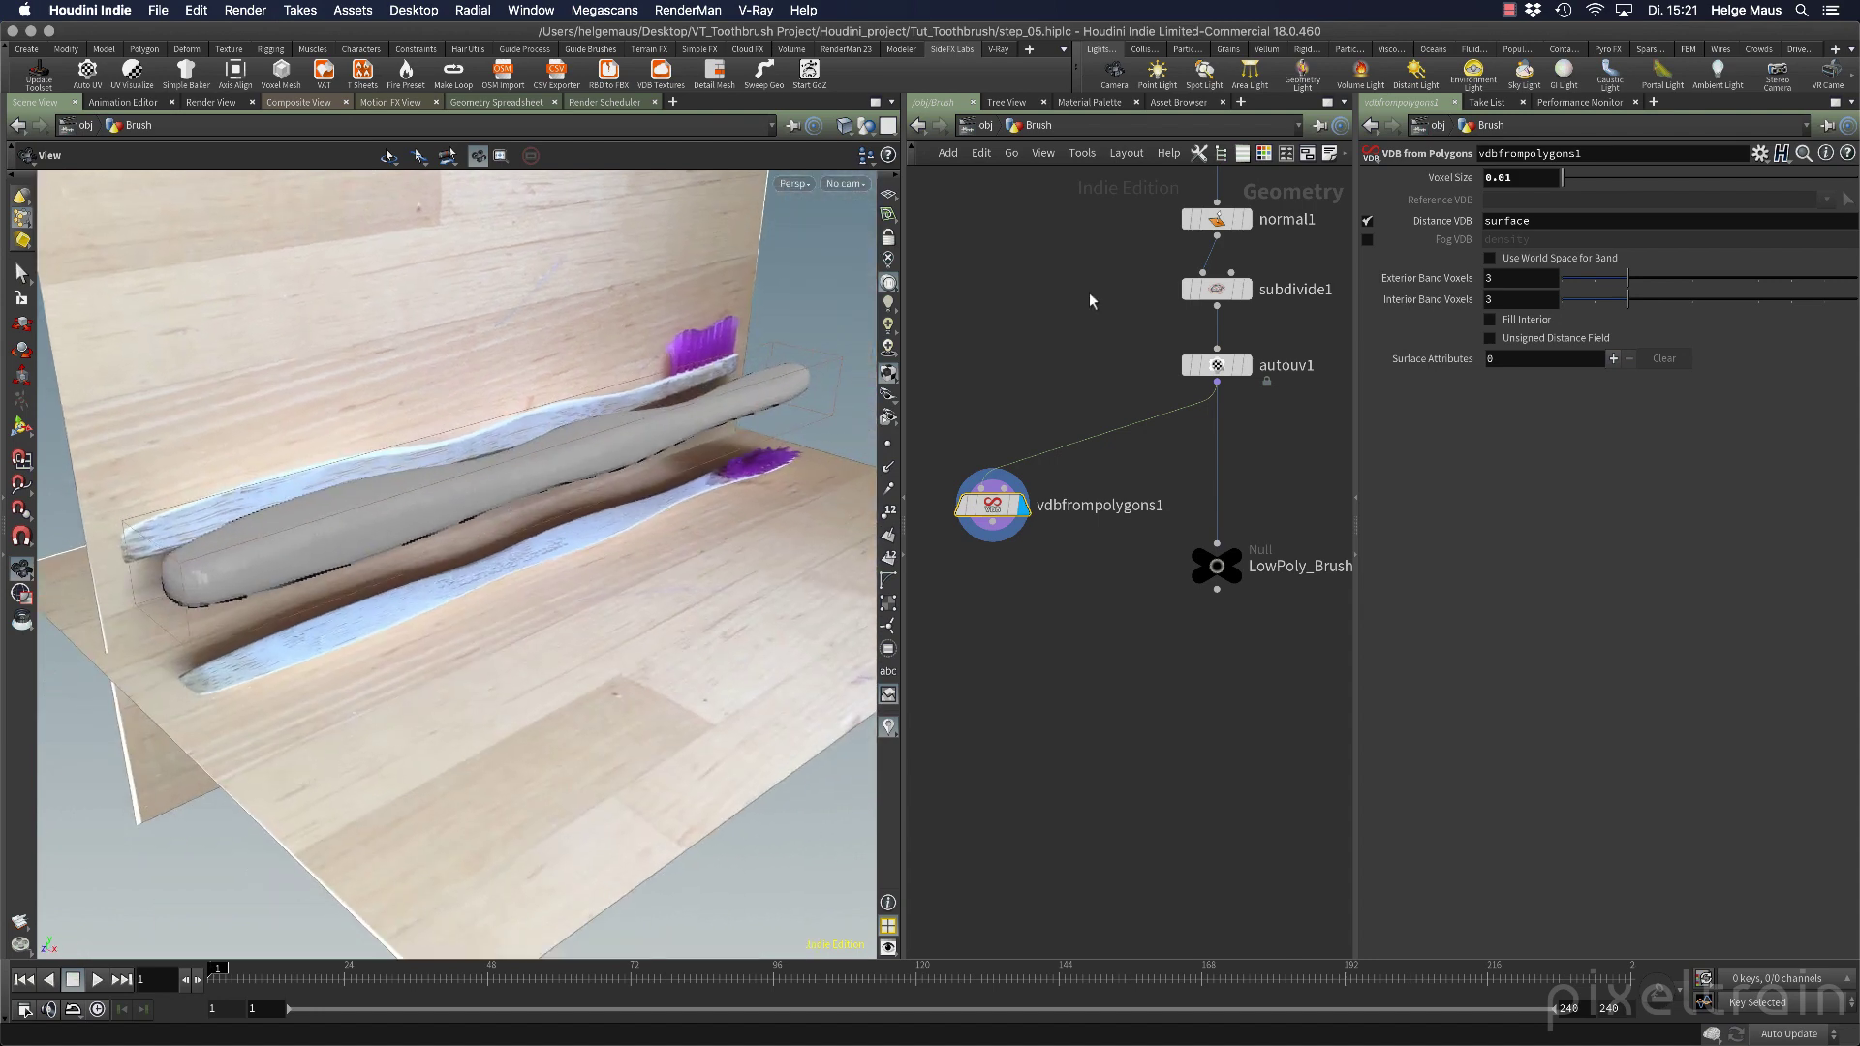
Reduce the Voxel Size of vdbfrompolygons1 to 0.001 and inspect the node's voxel information and the brush surface up close.
click(1508, 178)
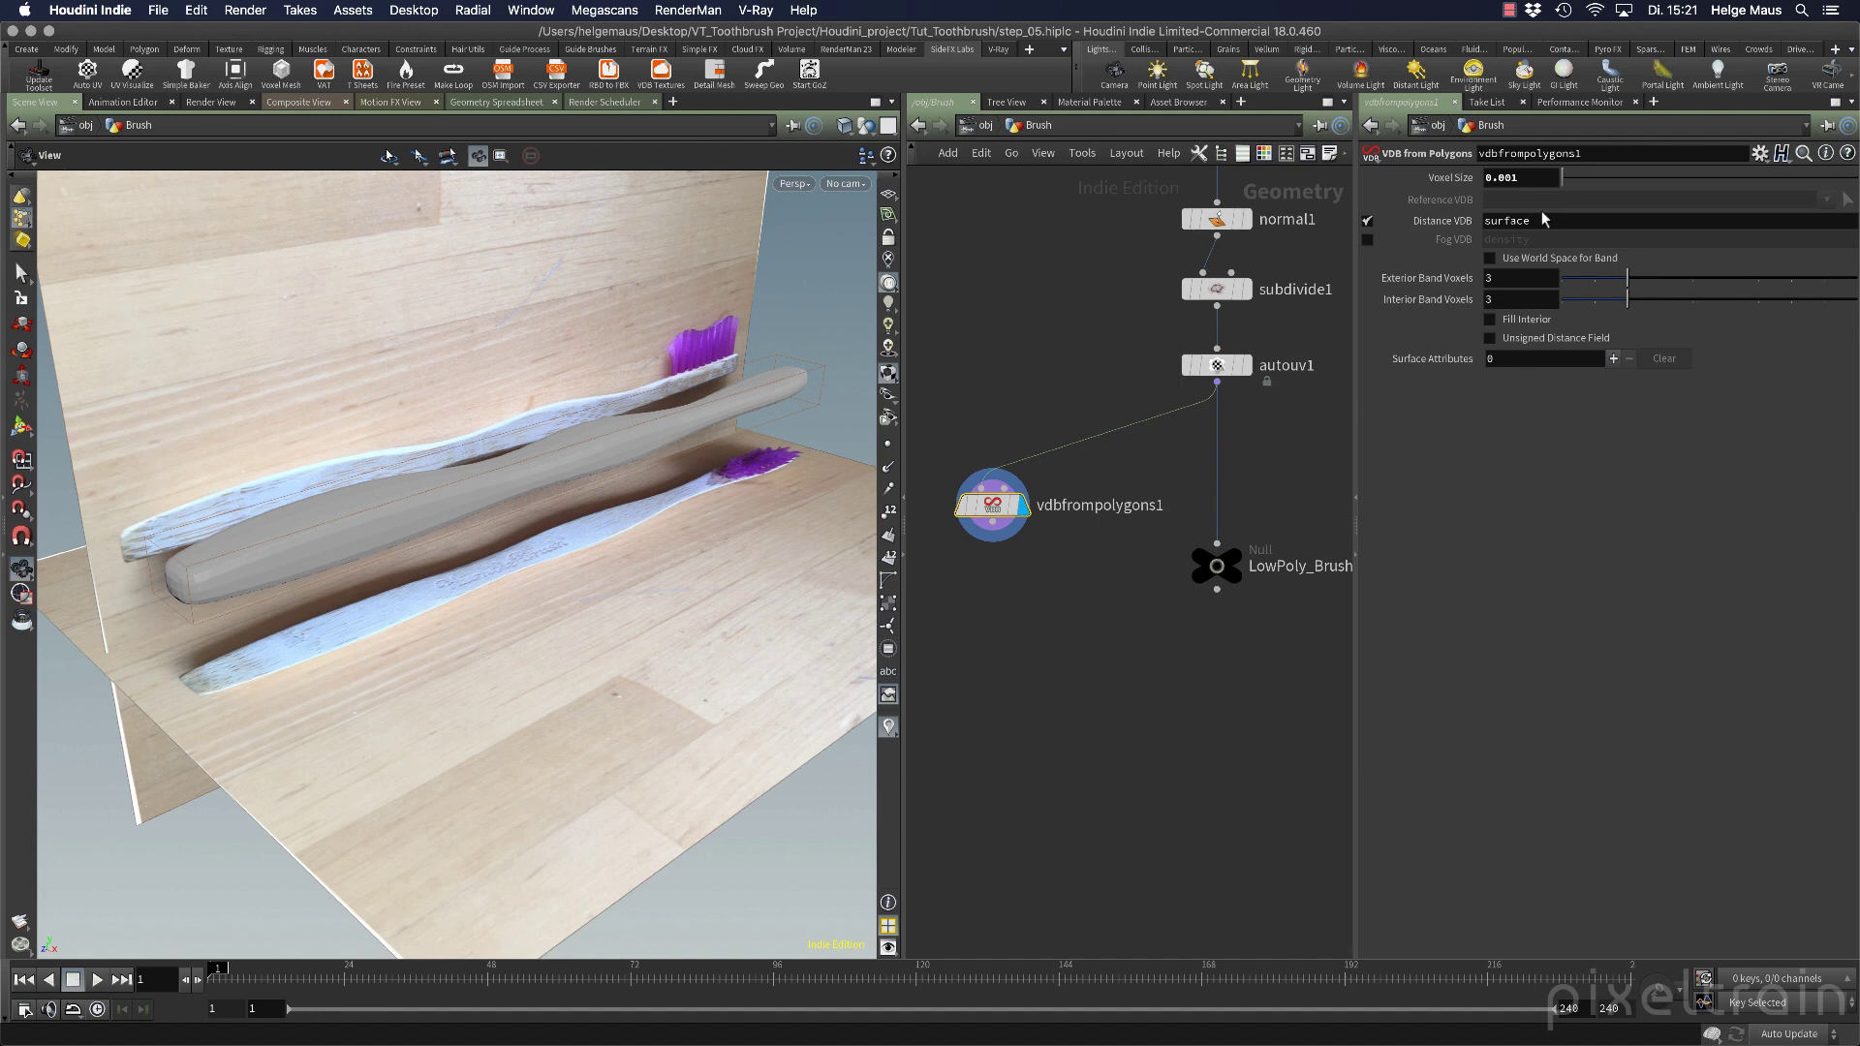
middle_click(998, 509)
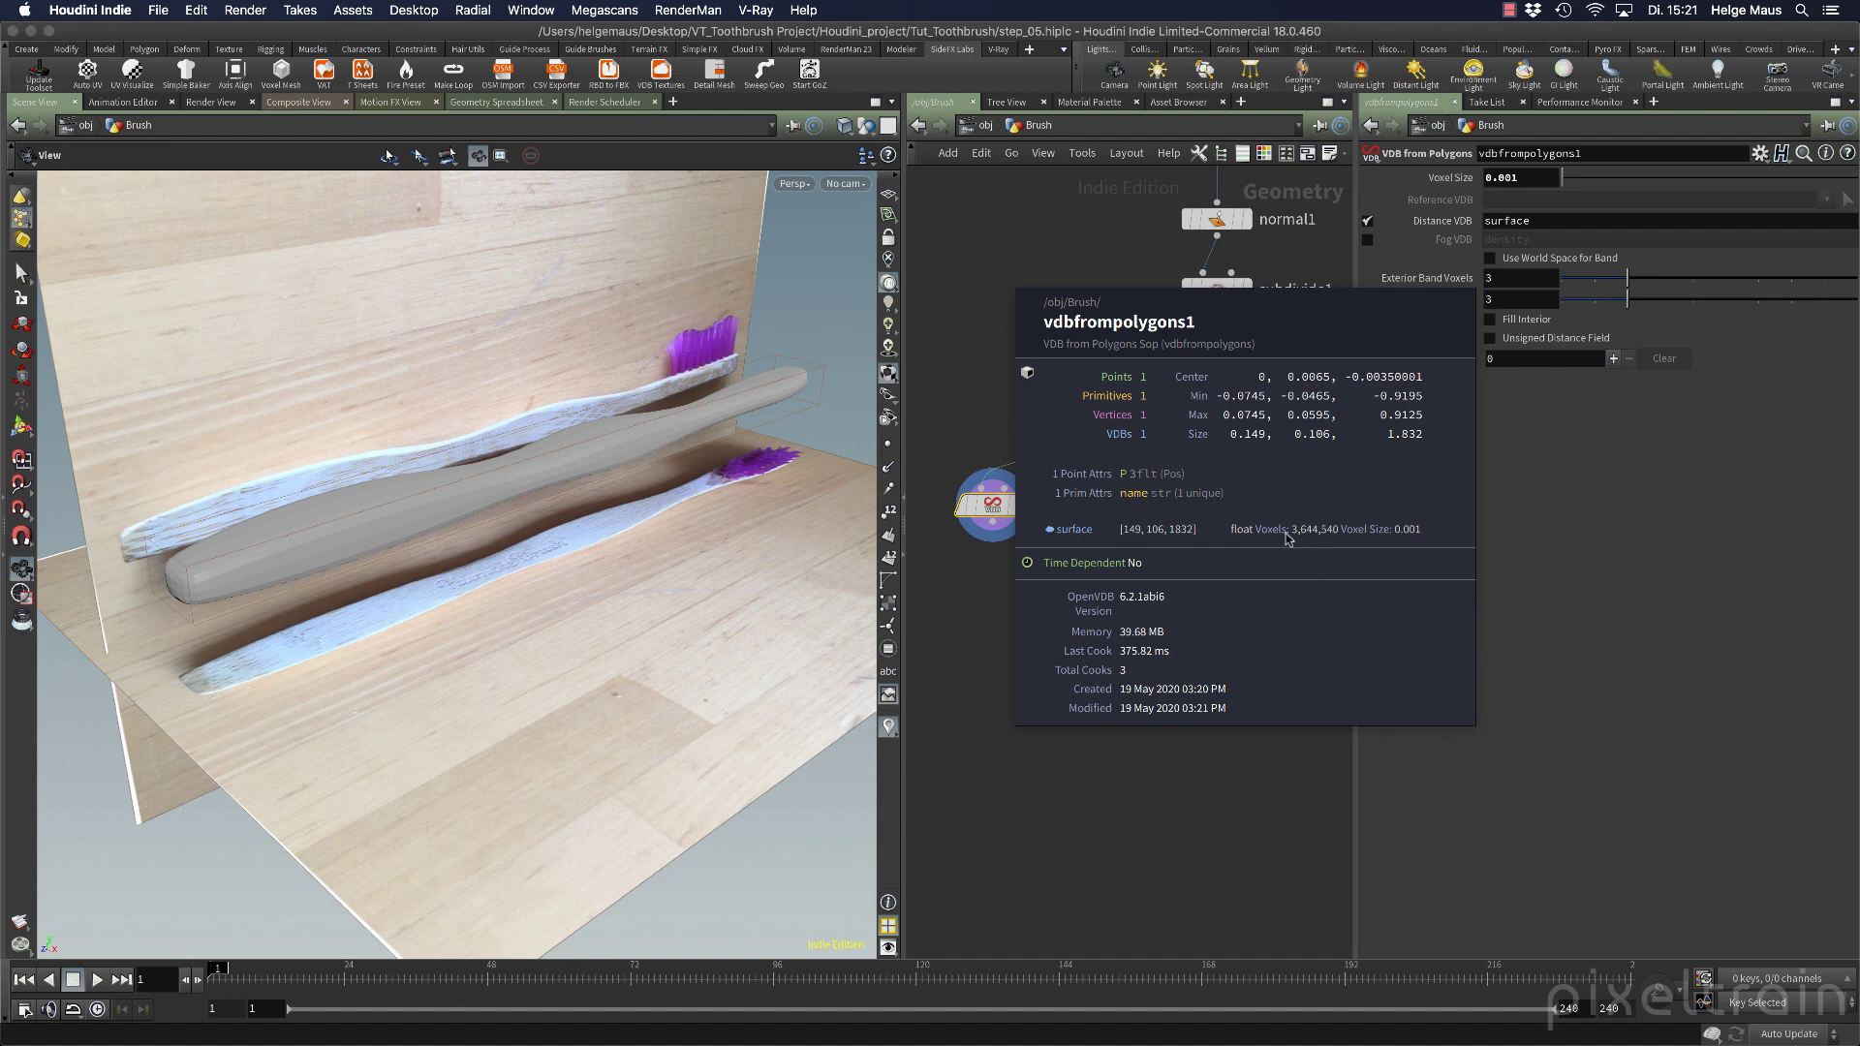
mouse_move(542, 491)
mouse_down()
mouse_move(506, 489)
mouse_move(596, 430)
mouse_move(563, 465)
mouse_up()
drag(448, 489, 313, 626)
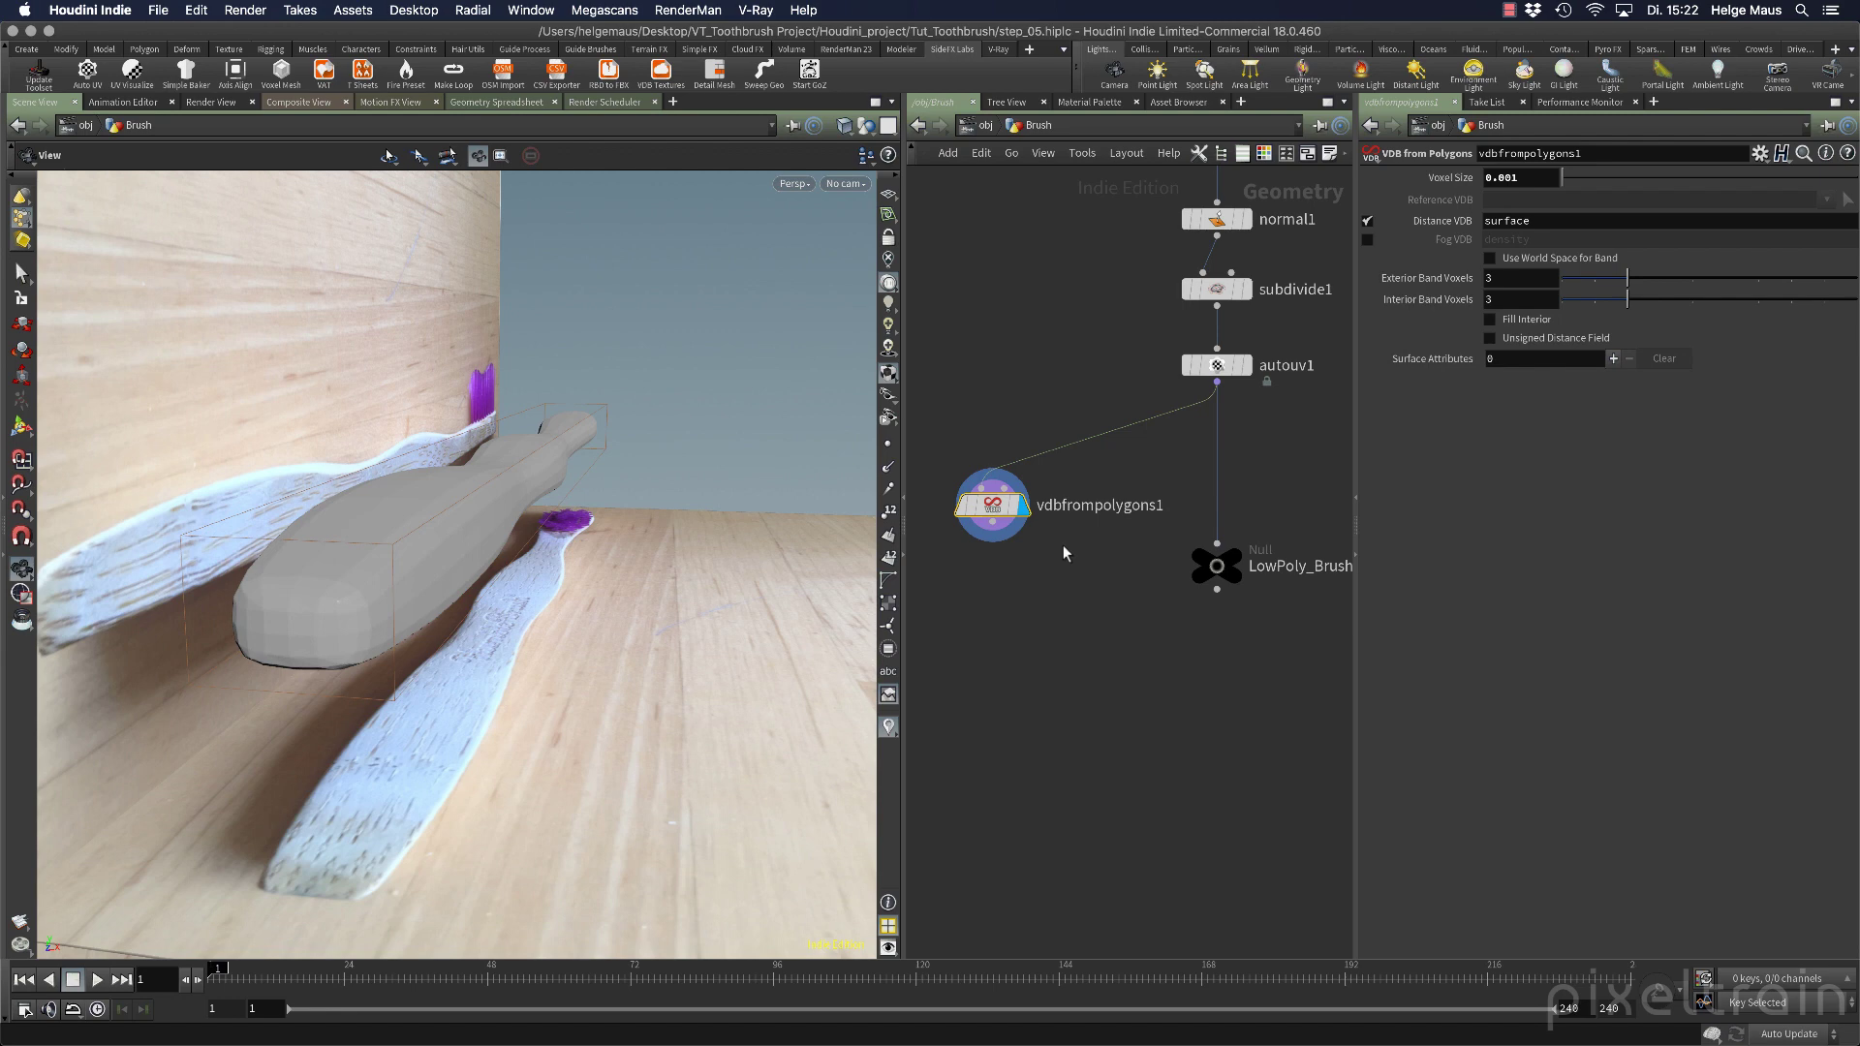
Add a VDB Smooth SDF node directly below vdbfrompolygons1, connected to its output, and display the smoothed volume.
click(994, 543)
key(Tab)
text(vdb smoo)
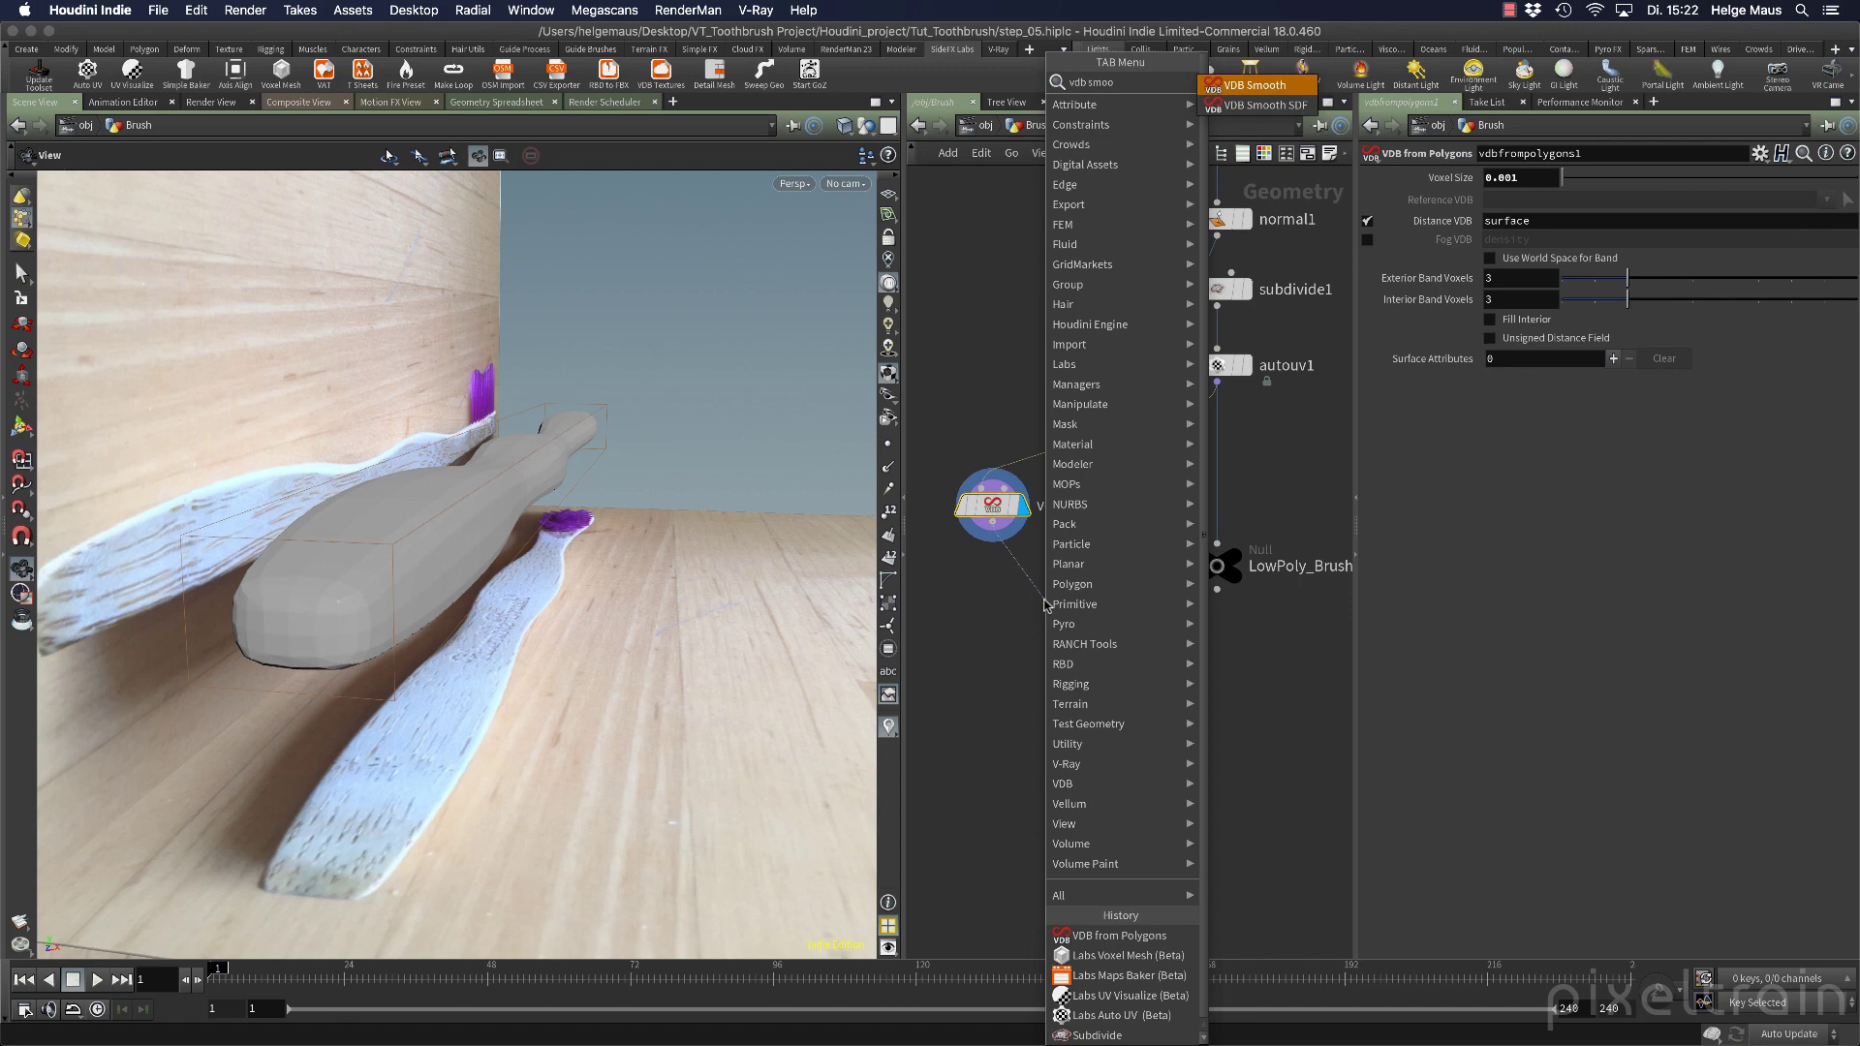
key(Down)
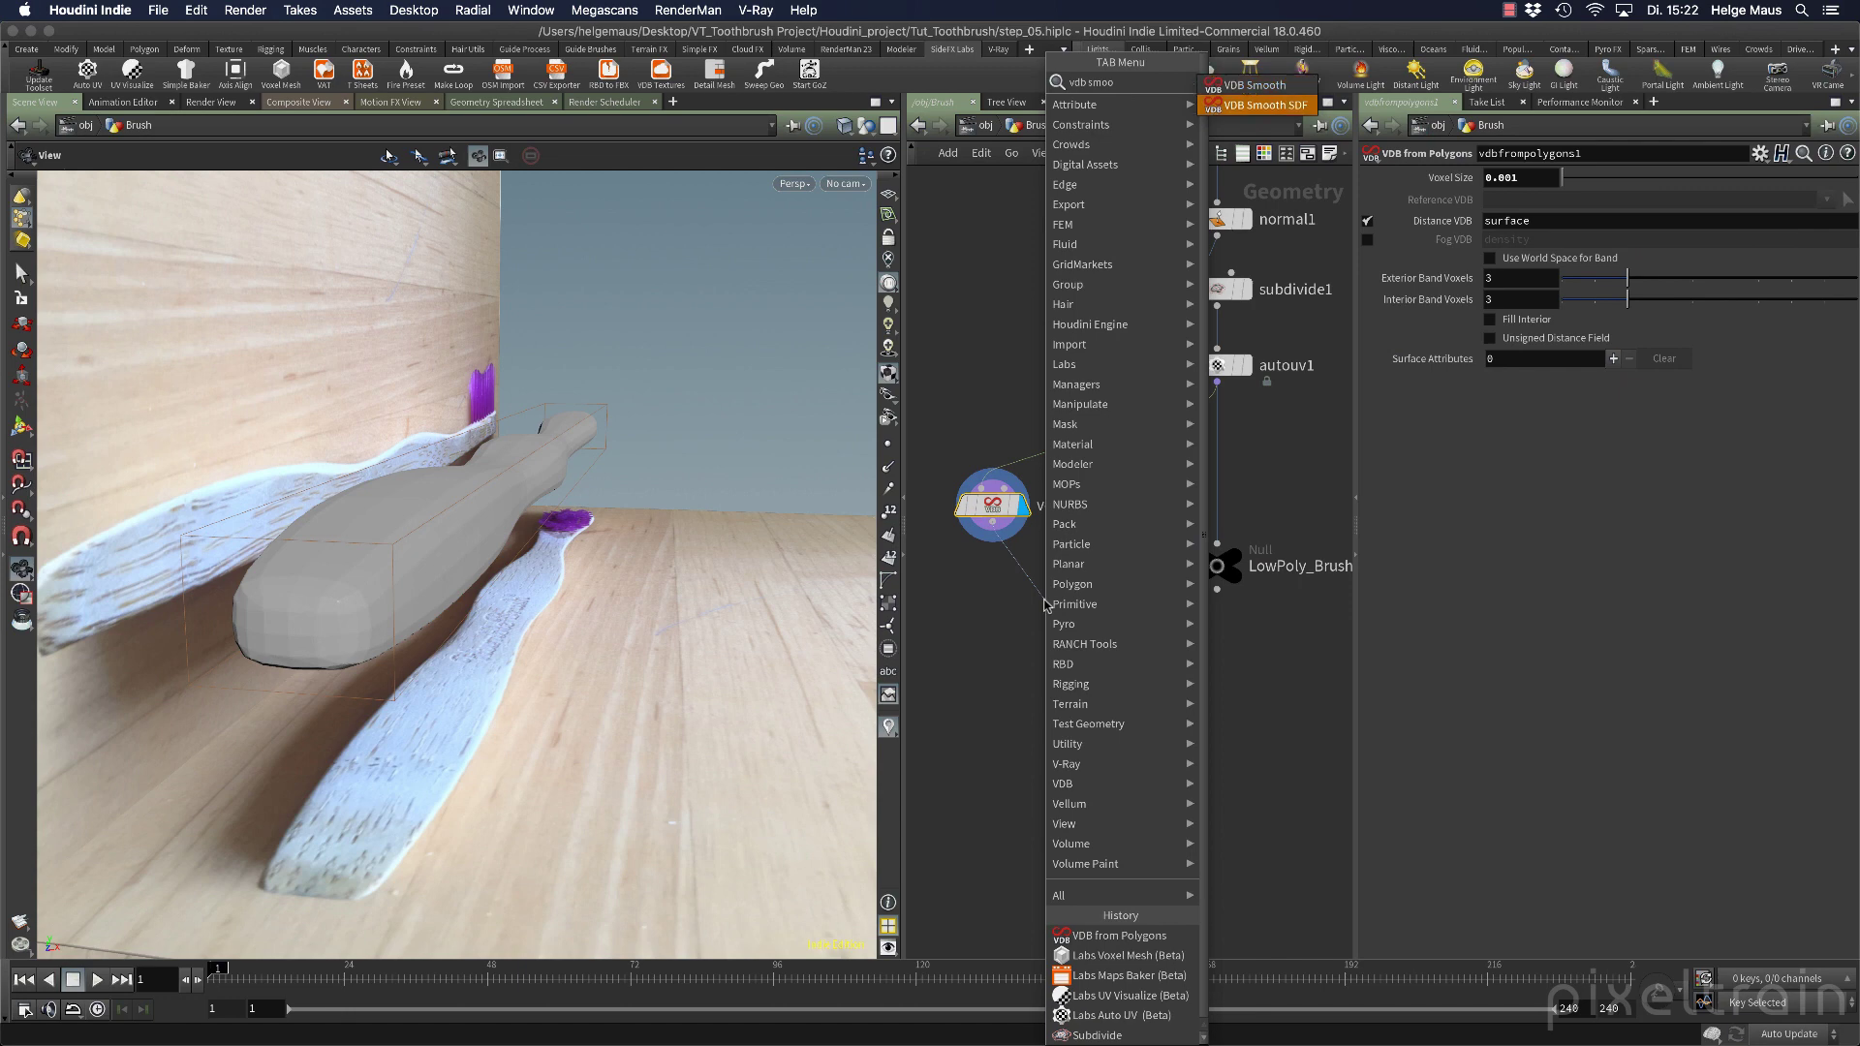
key(Return)
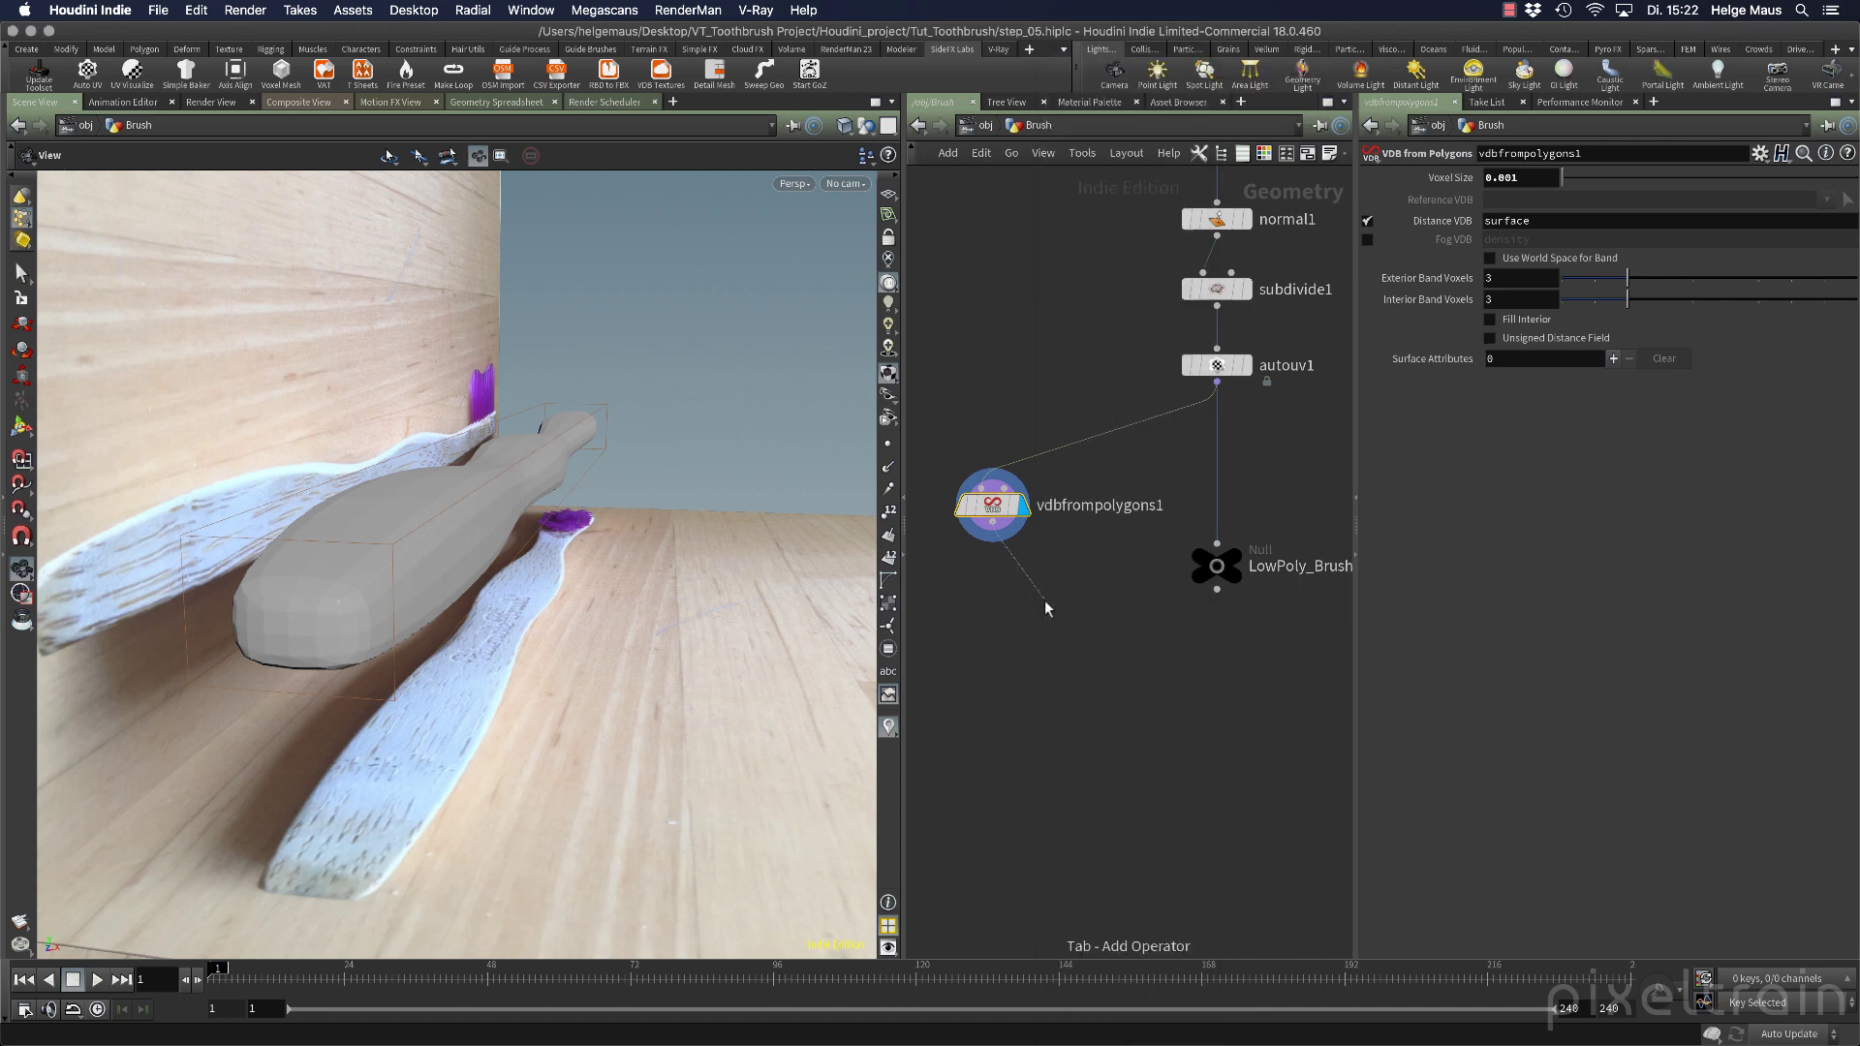
click(995, 573)
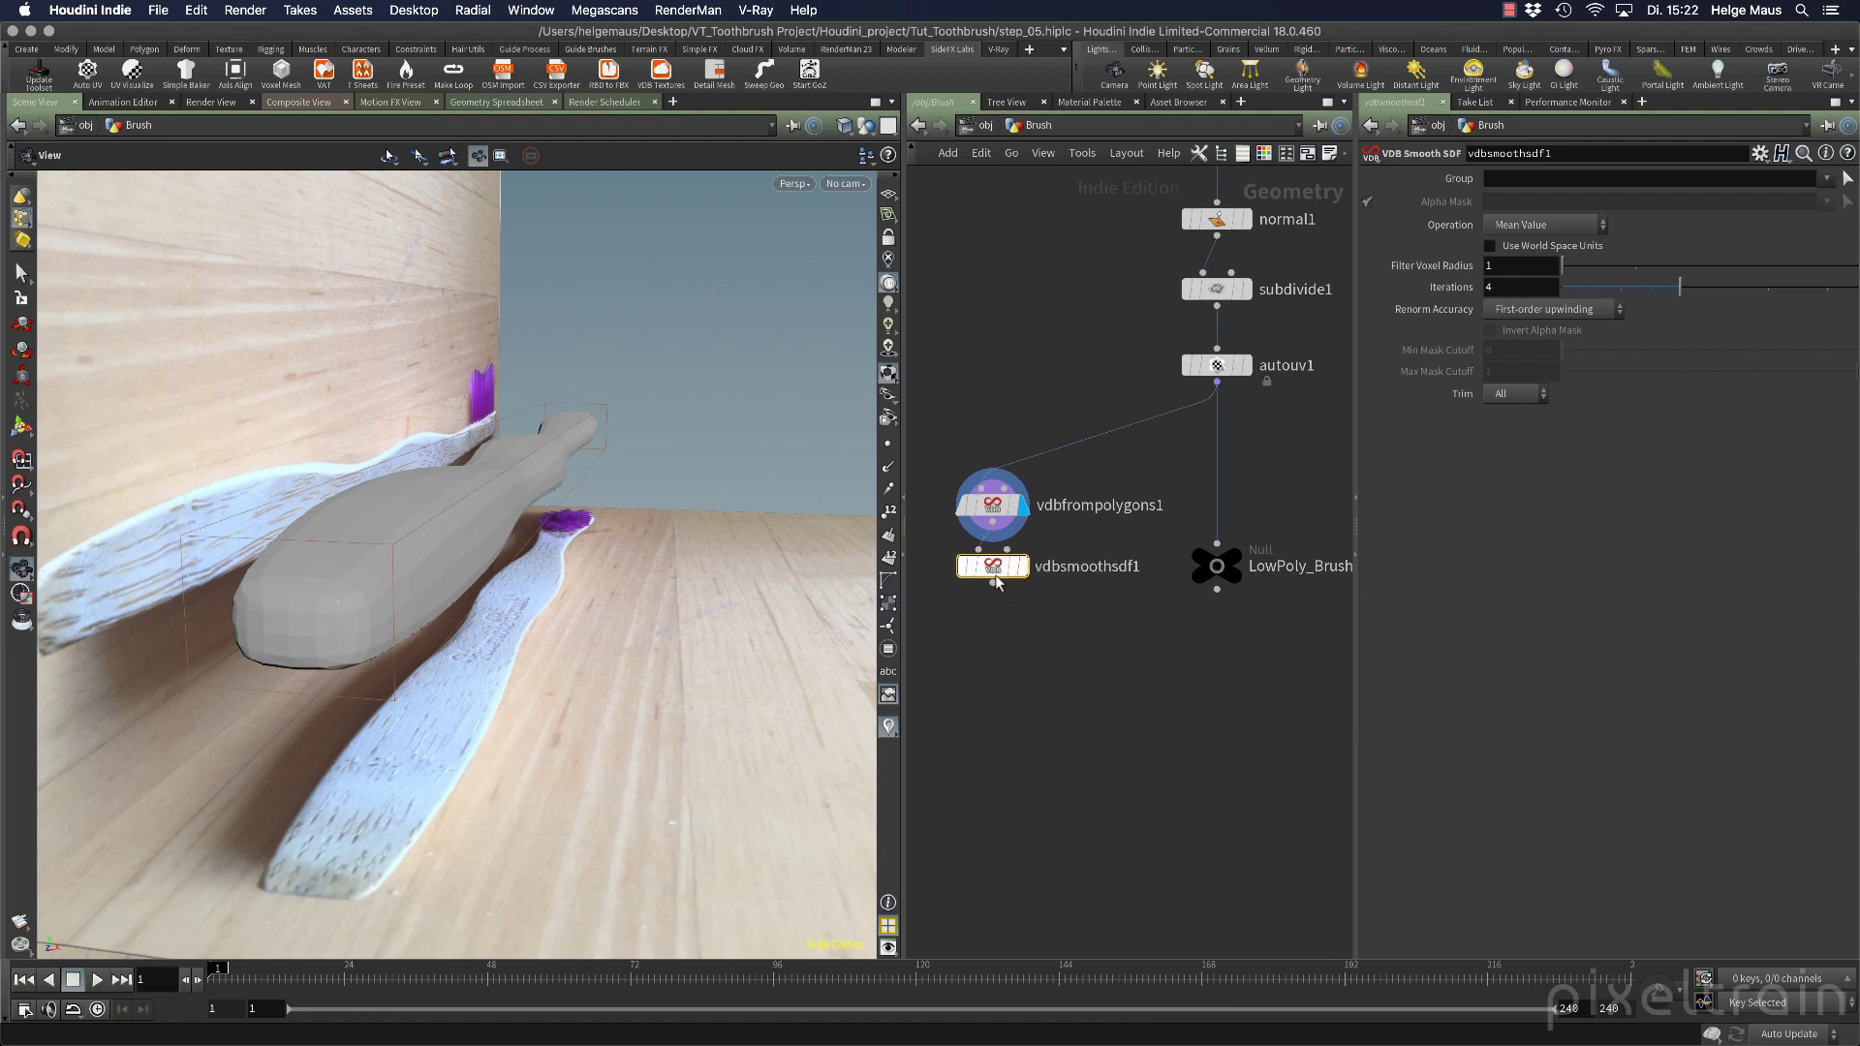
click(1024, 570)
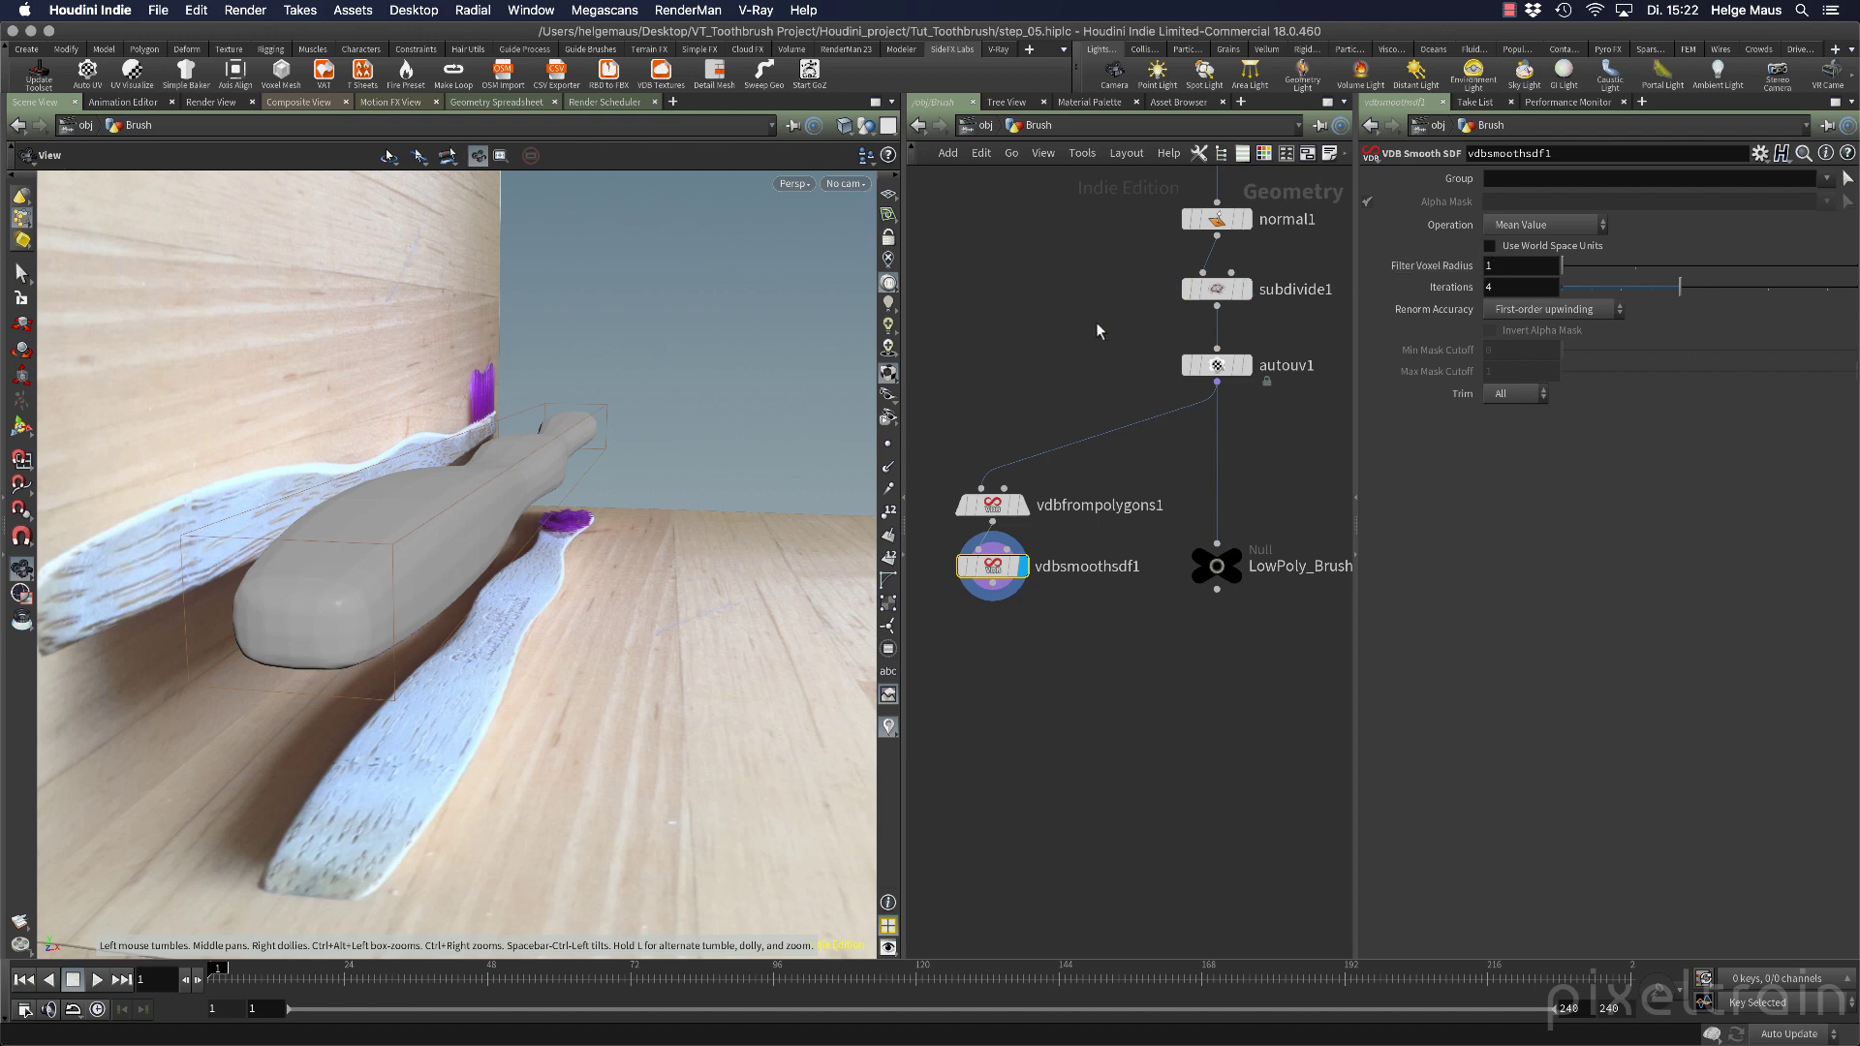
Set the Filter Voxel Radius of vdbsmoothsdf1 to 2 and check the smoothed toothbrush surface.
mouse_move(993, 509)
click(1489, 266)
text(2)
key(Return)
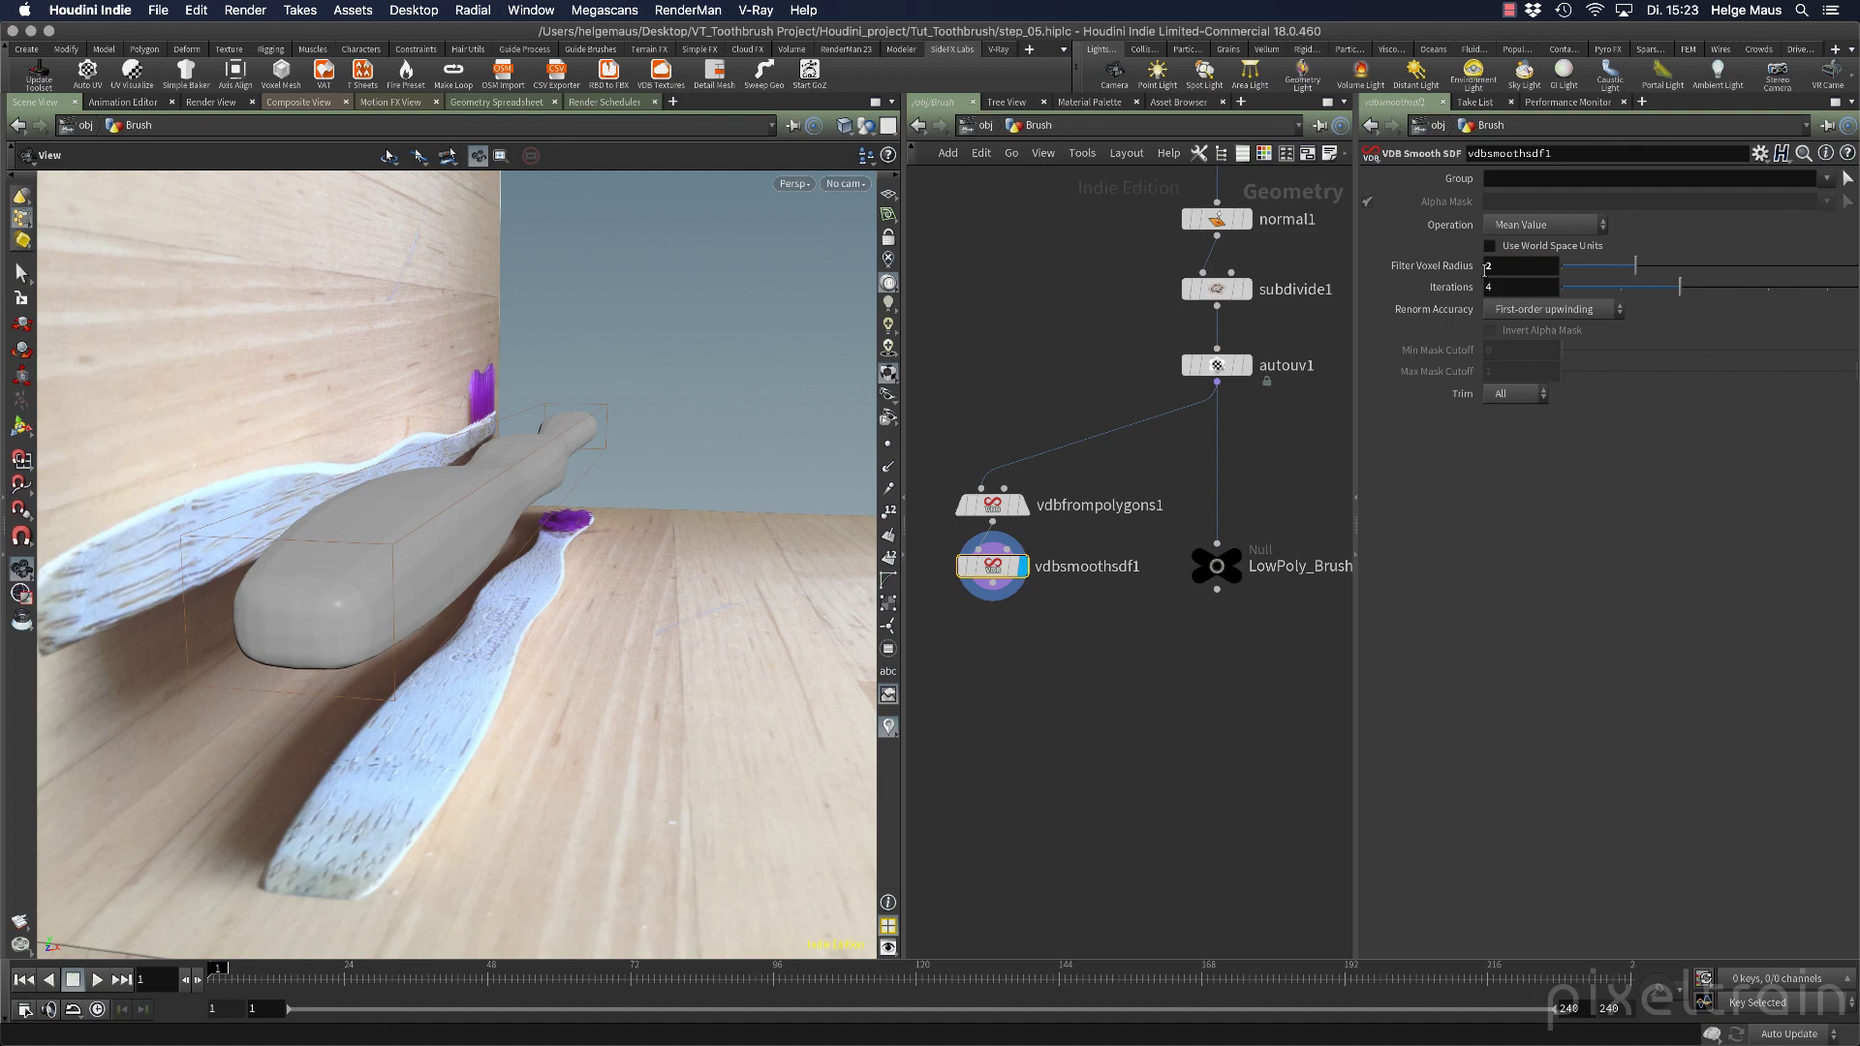
mouse_move(504, 523)
mouse_down()
mouse_move(455, 543)
mouse_move(407, 484)
mouse_move(521, 513)
mouse_move(502, 527)
mouse_up()
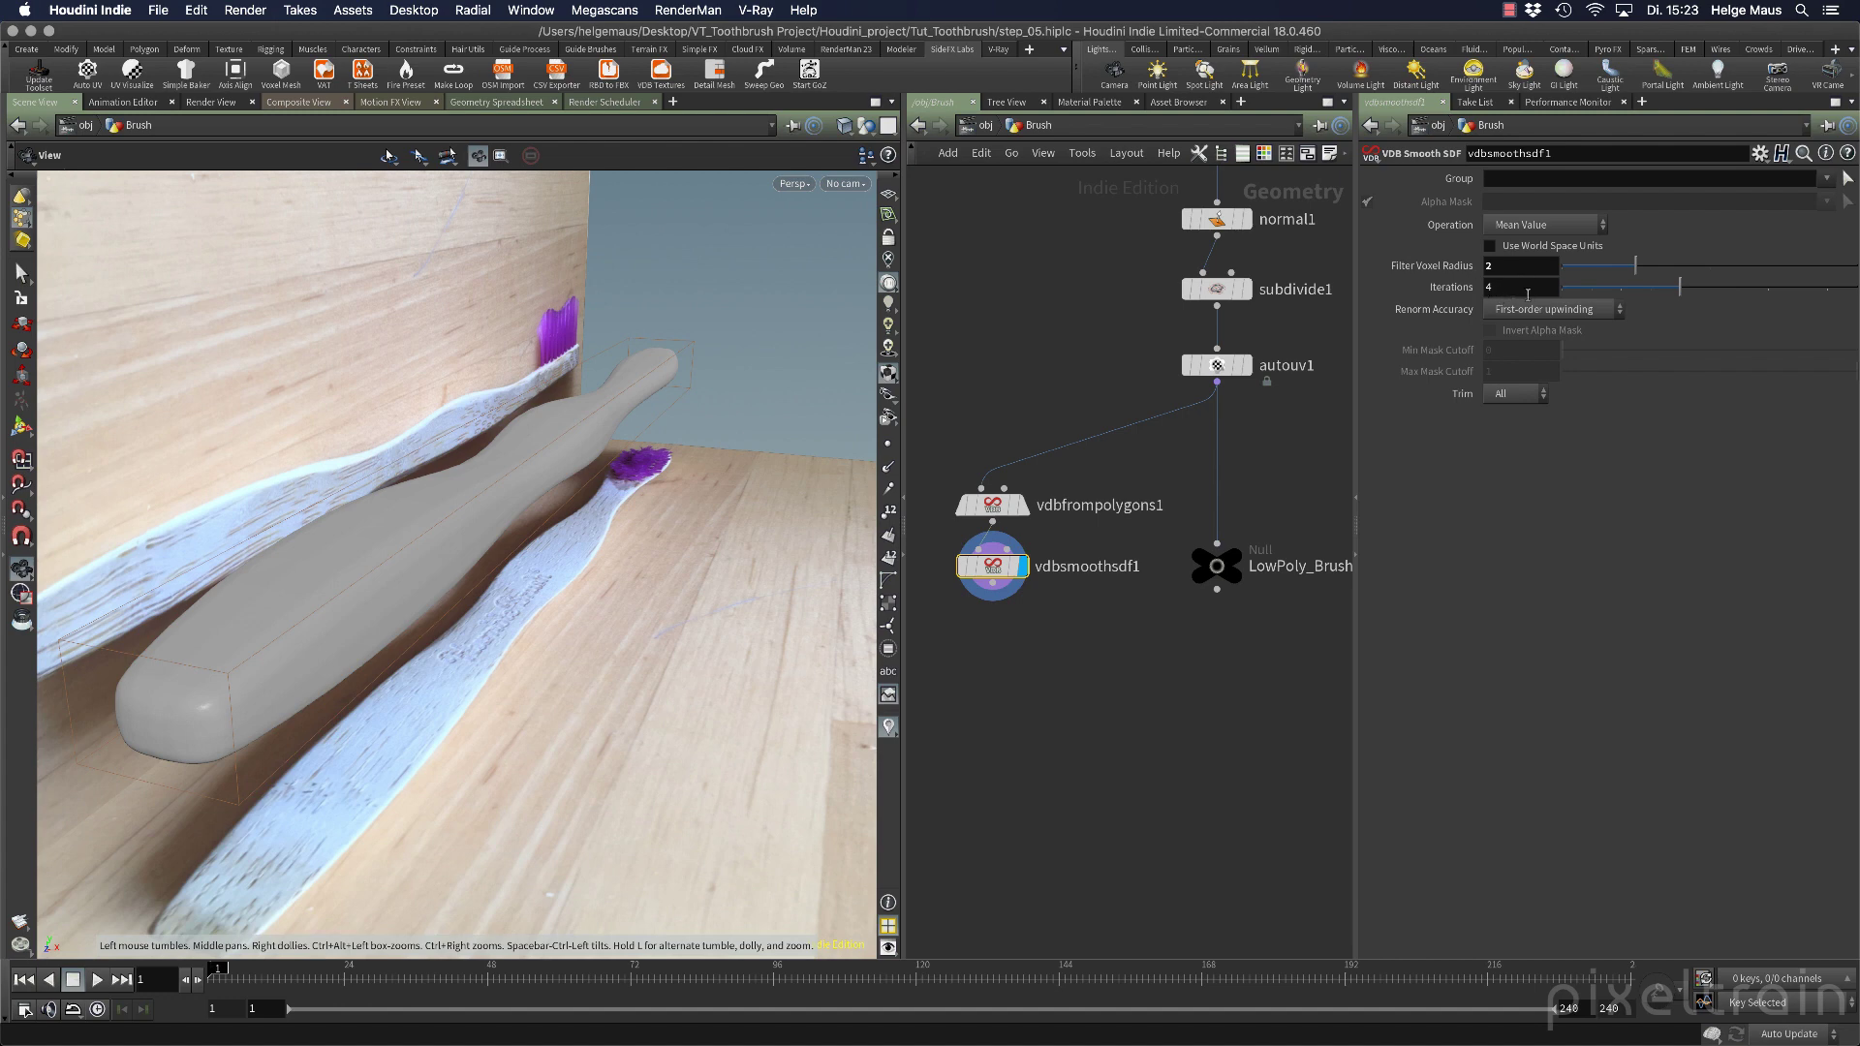
Set the Voxel Size of vdbfrompolygons1 to 0.005.
click(992, 504)
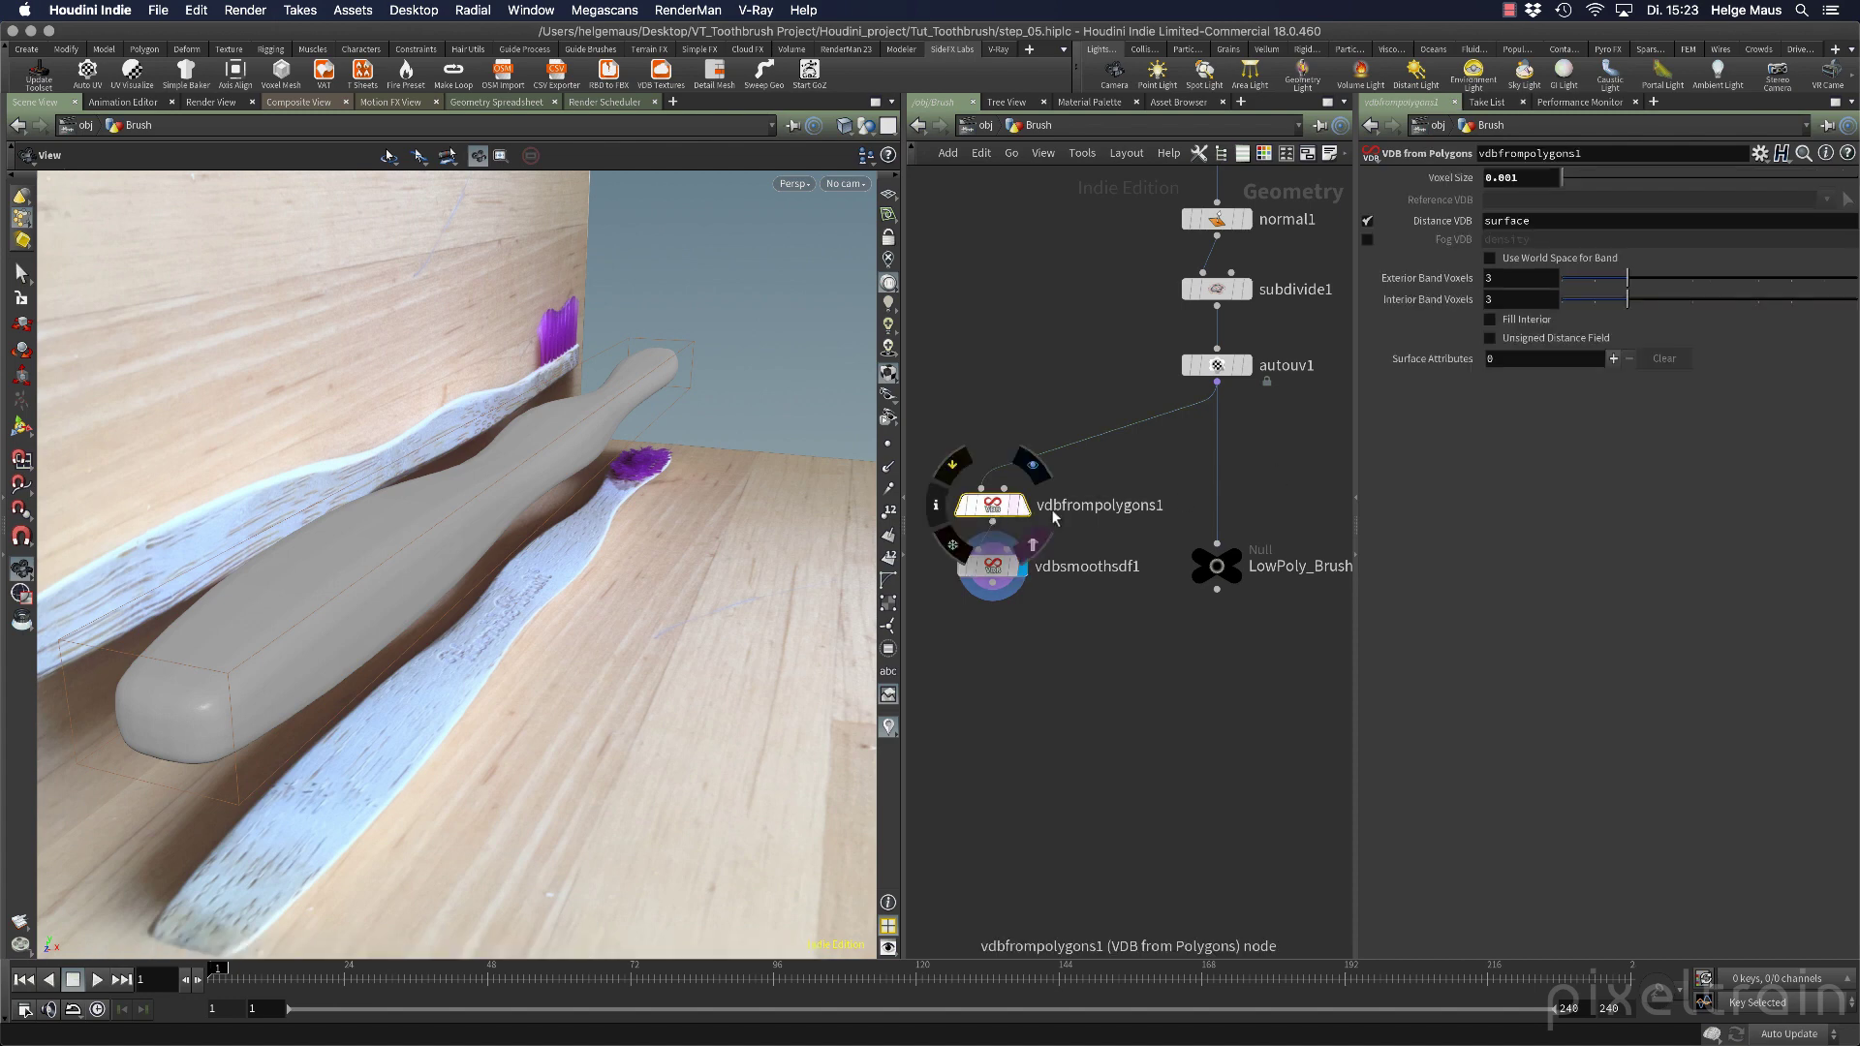
click(1548, 184)
text(0.00)
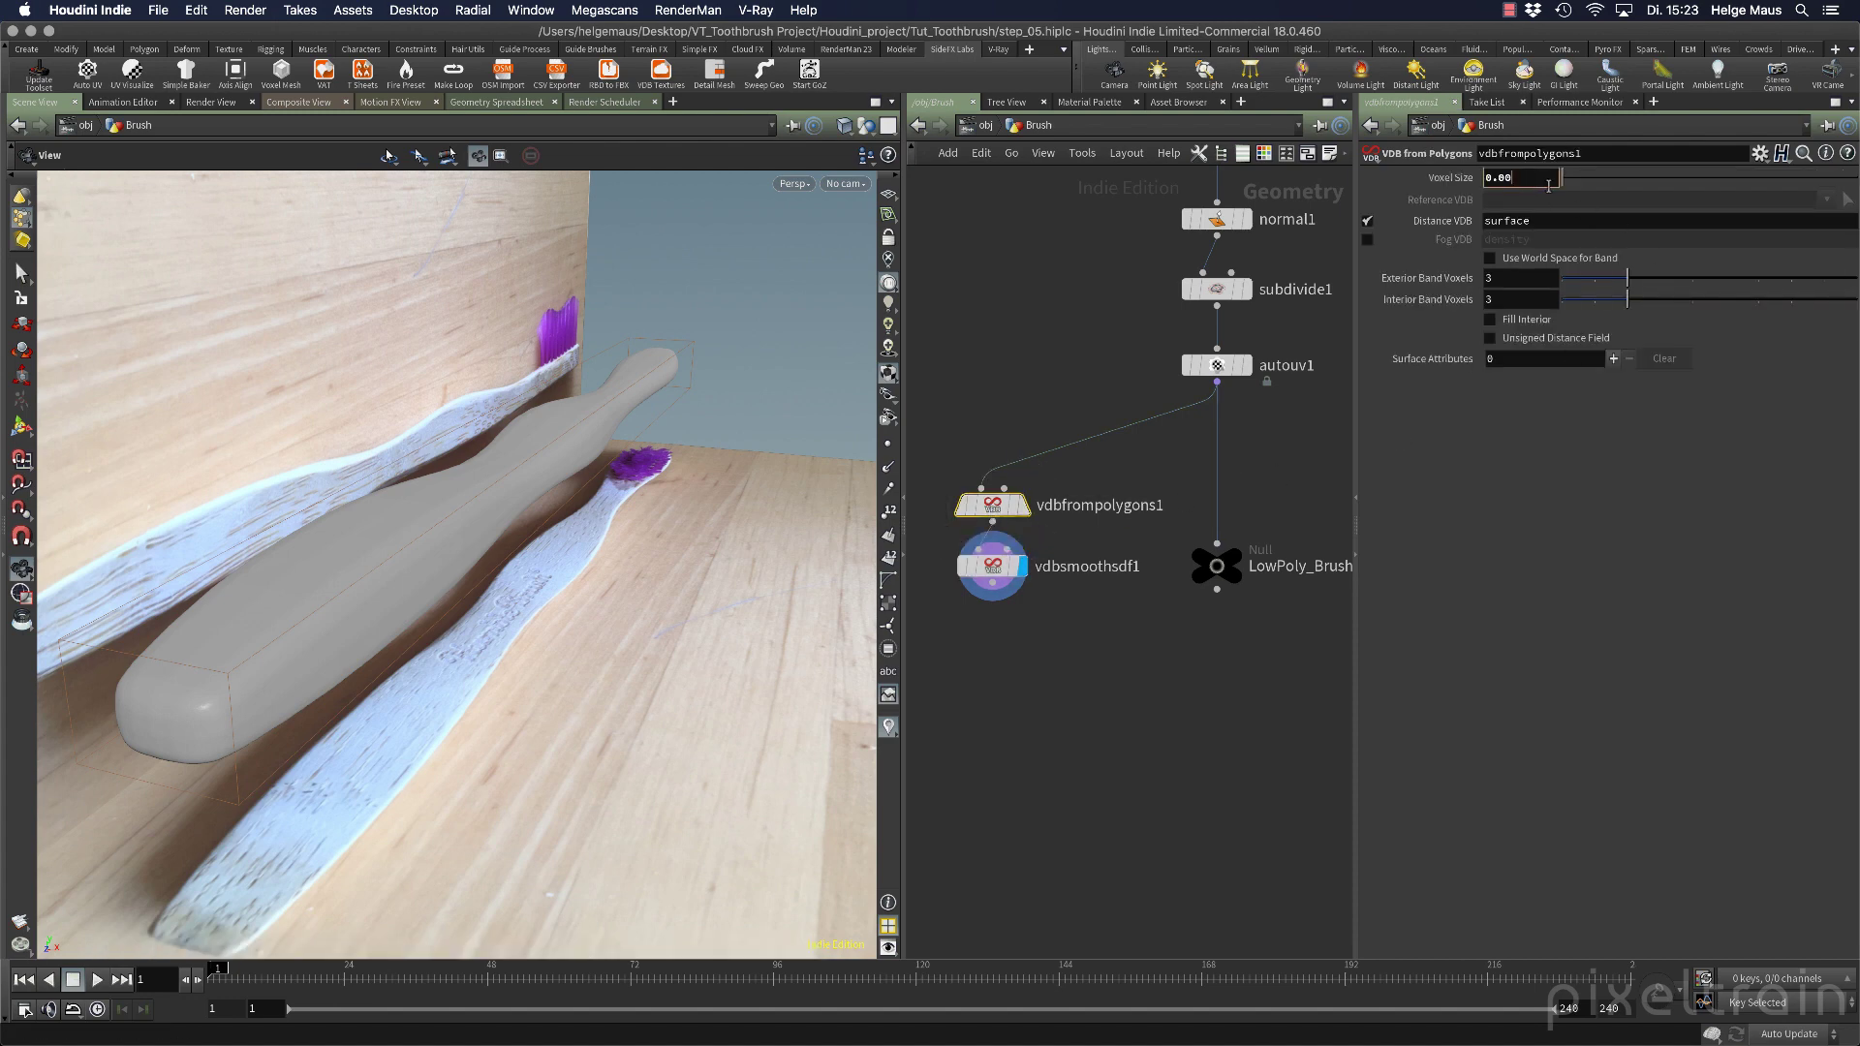
text(5)
key(Return)
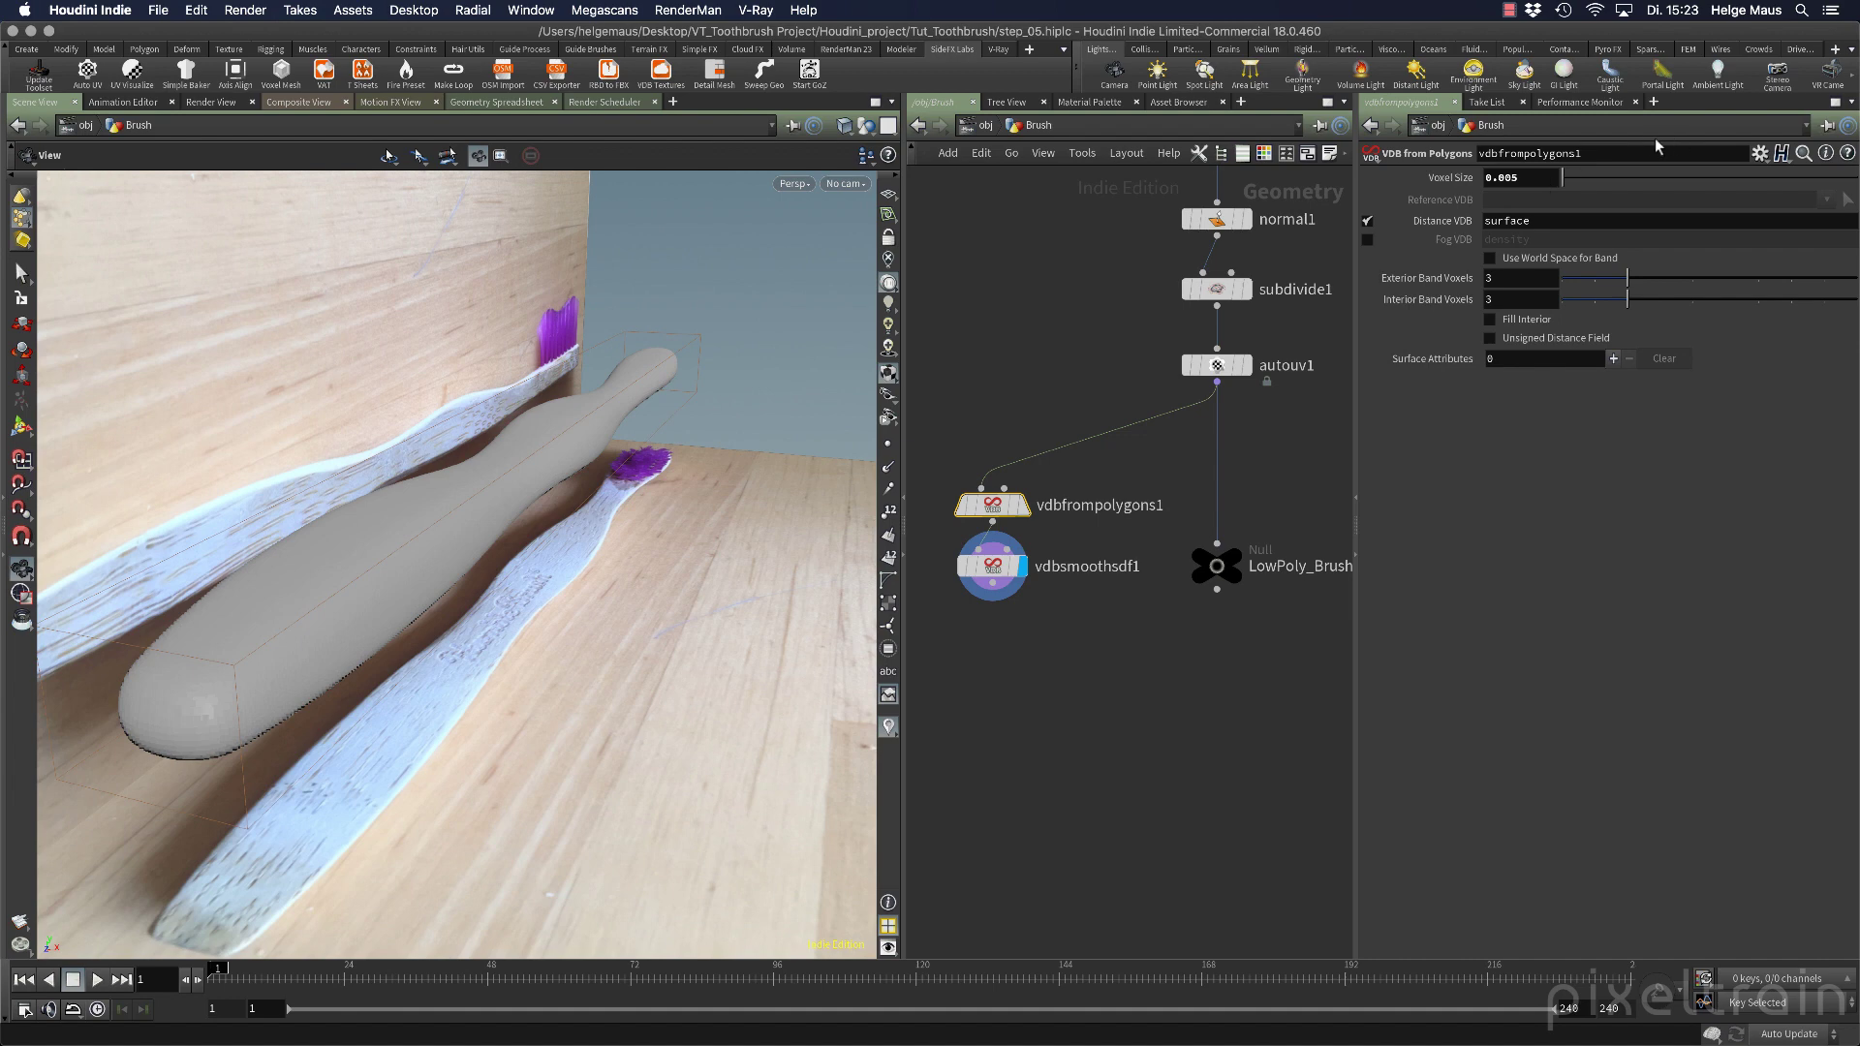
Set the Voxel Size of vdbfrompolygons1 to 0.003 and check the smoothed toothbrush surface up close.
click(1532, 182)
text(3)
key(Return)
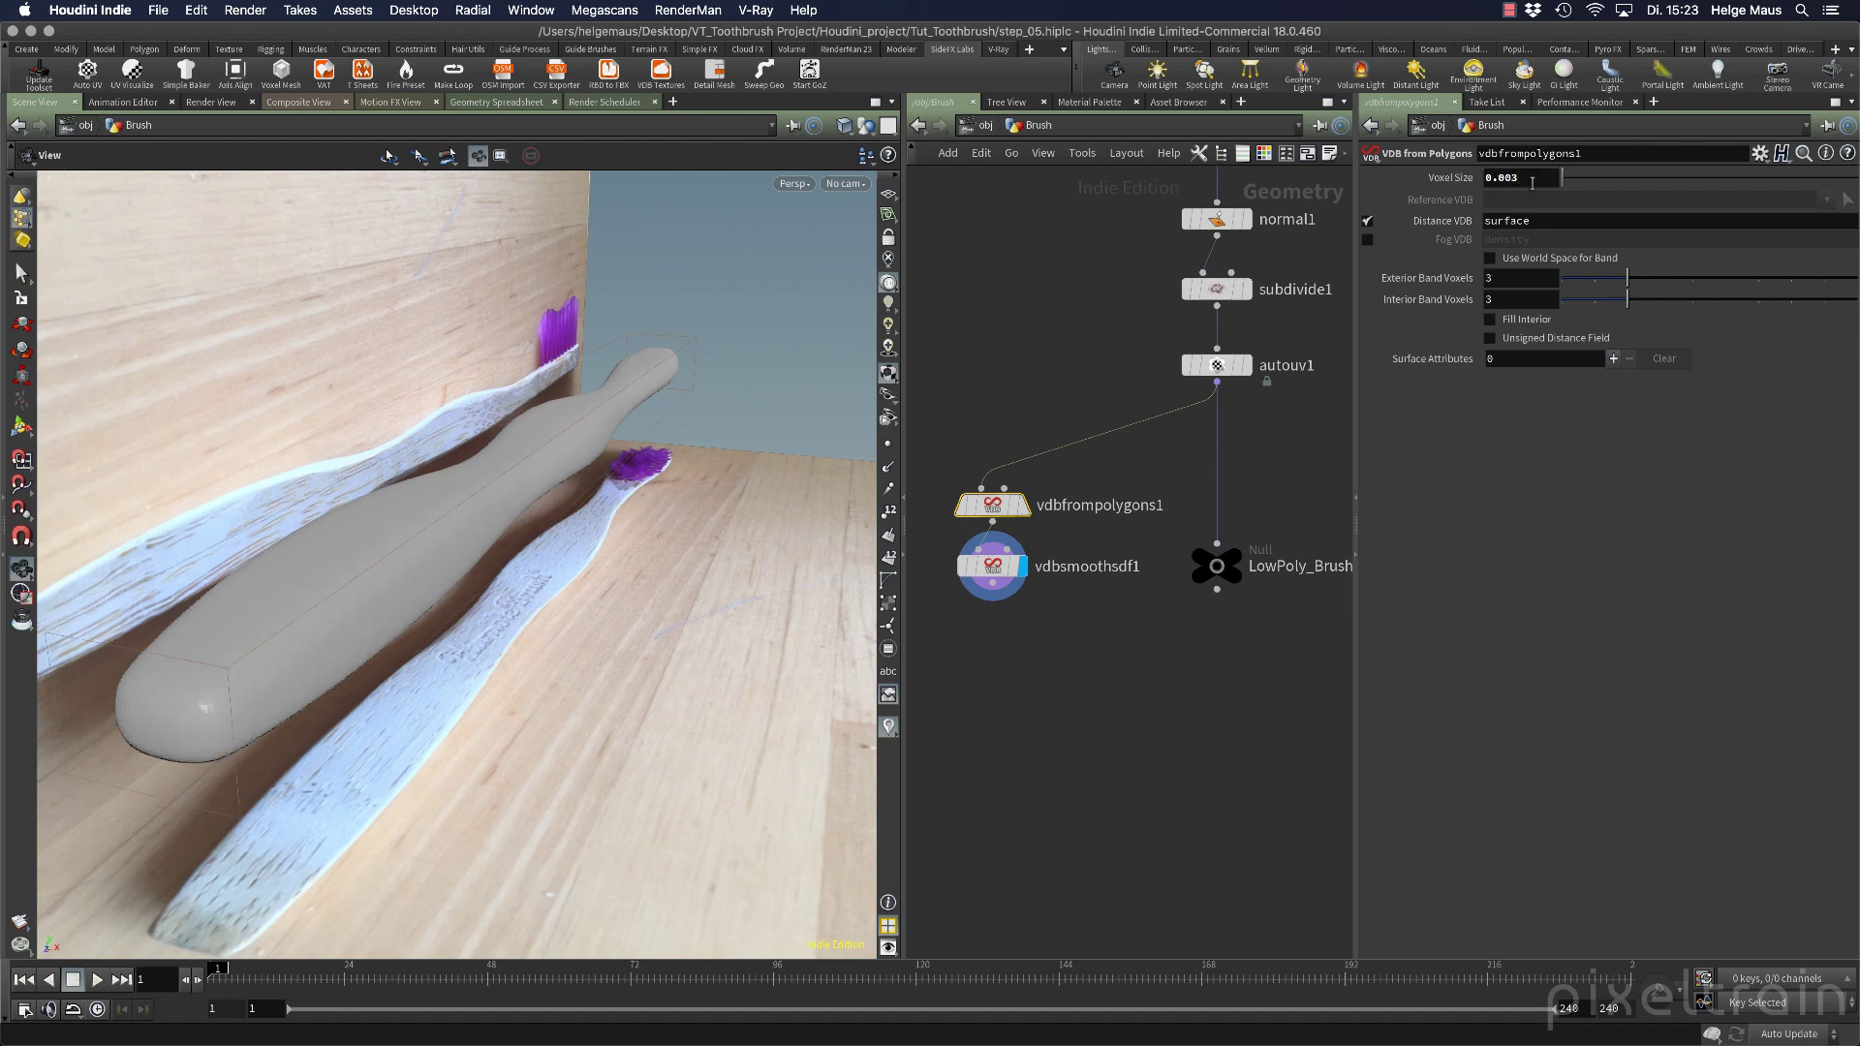
click(991, 566)
drag(485, 582, 552, 569)
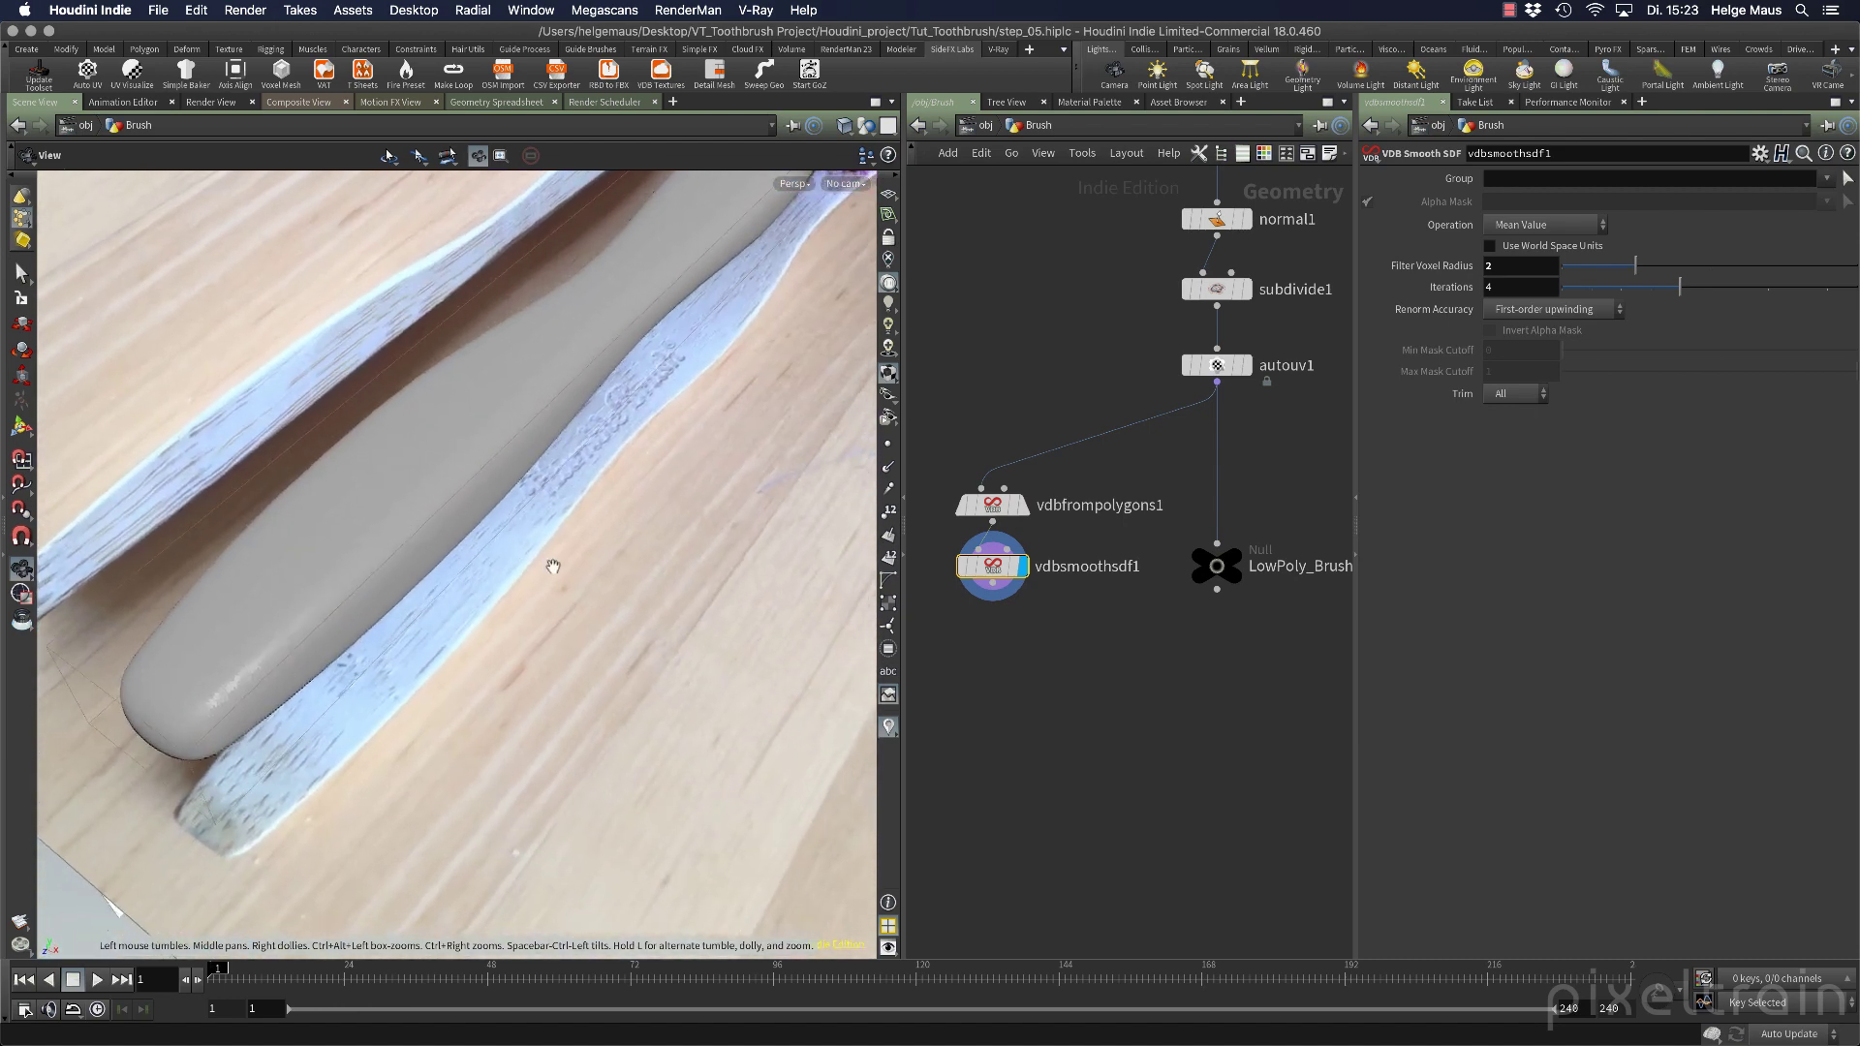
click(993, 505)
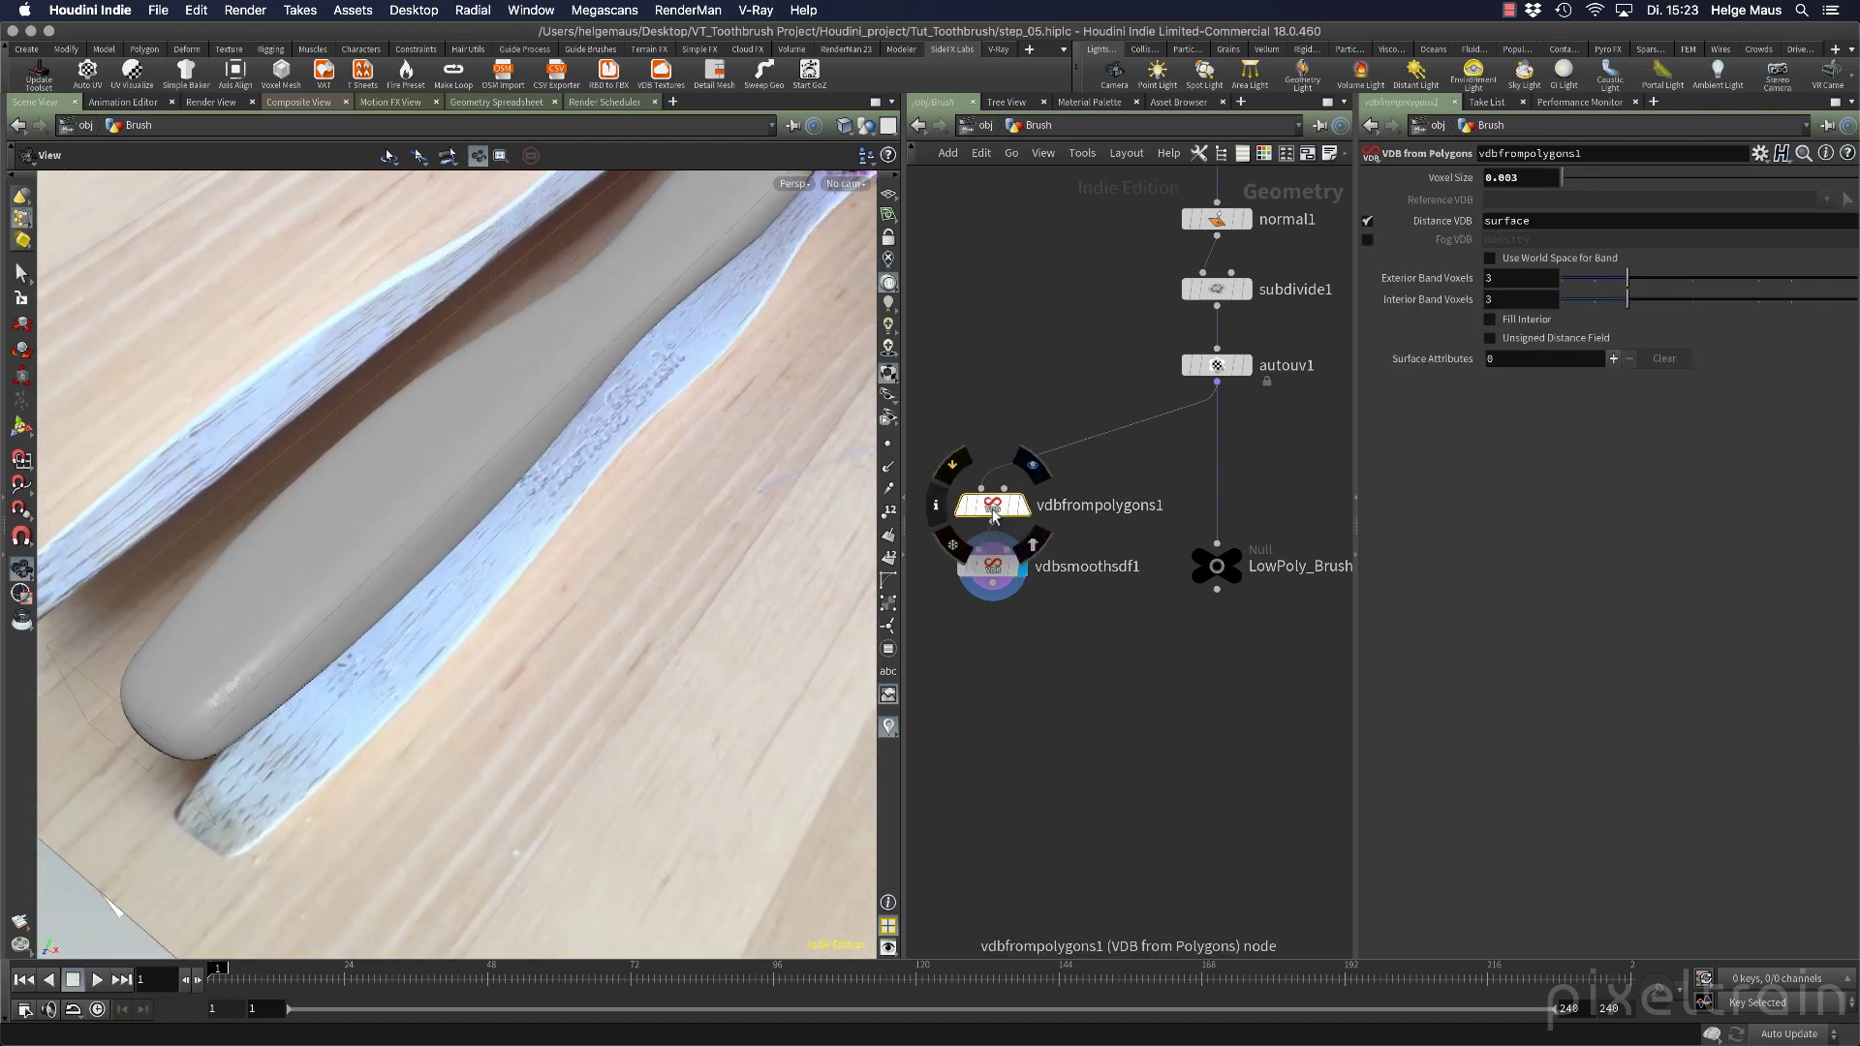
Set vdbsmoothsdf1 to a Filter Voxel Radius of 1 and 2 Iterations, and compare the smoothed brush with the autouv1 mesh.
click(1005, 579)
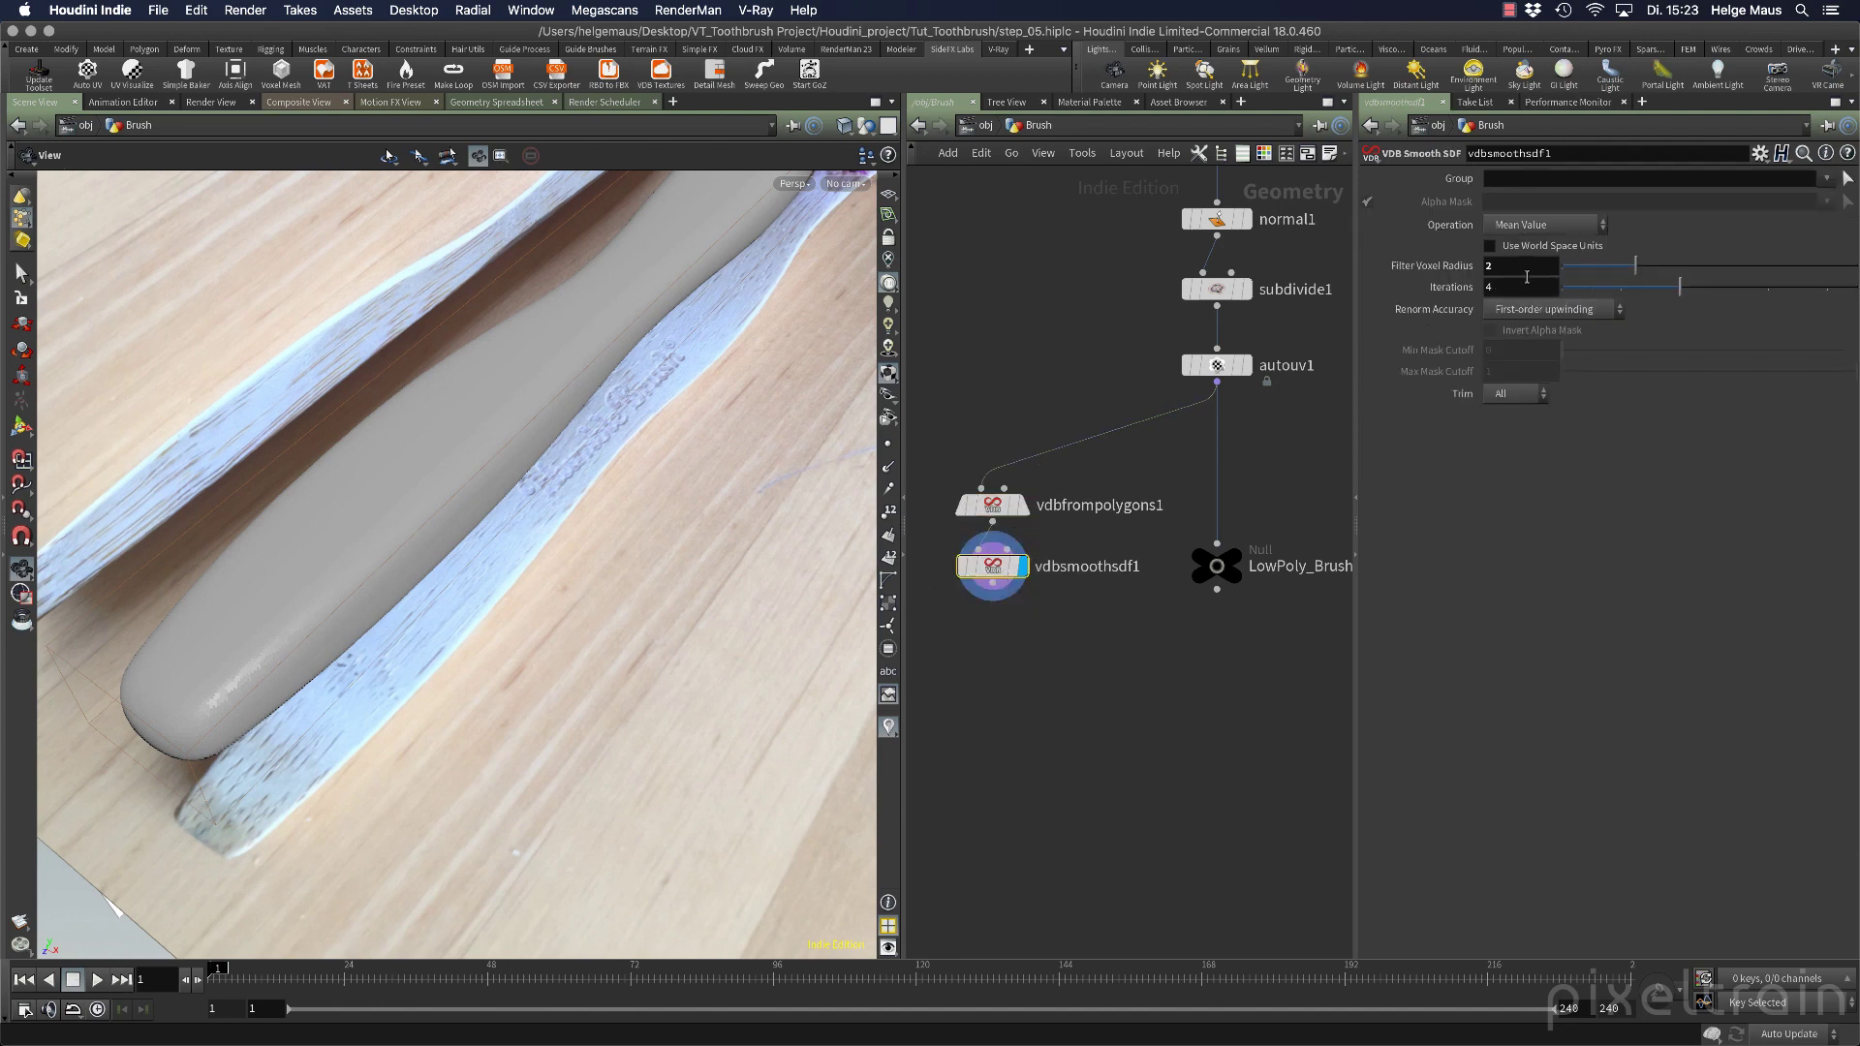
drag(1677, 287, 1630, 288)
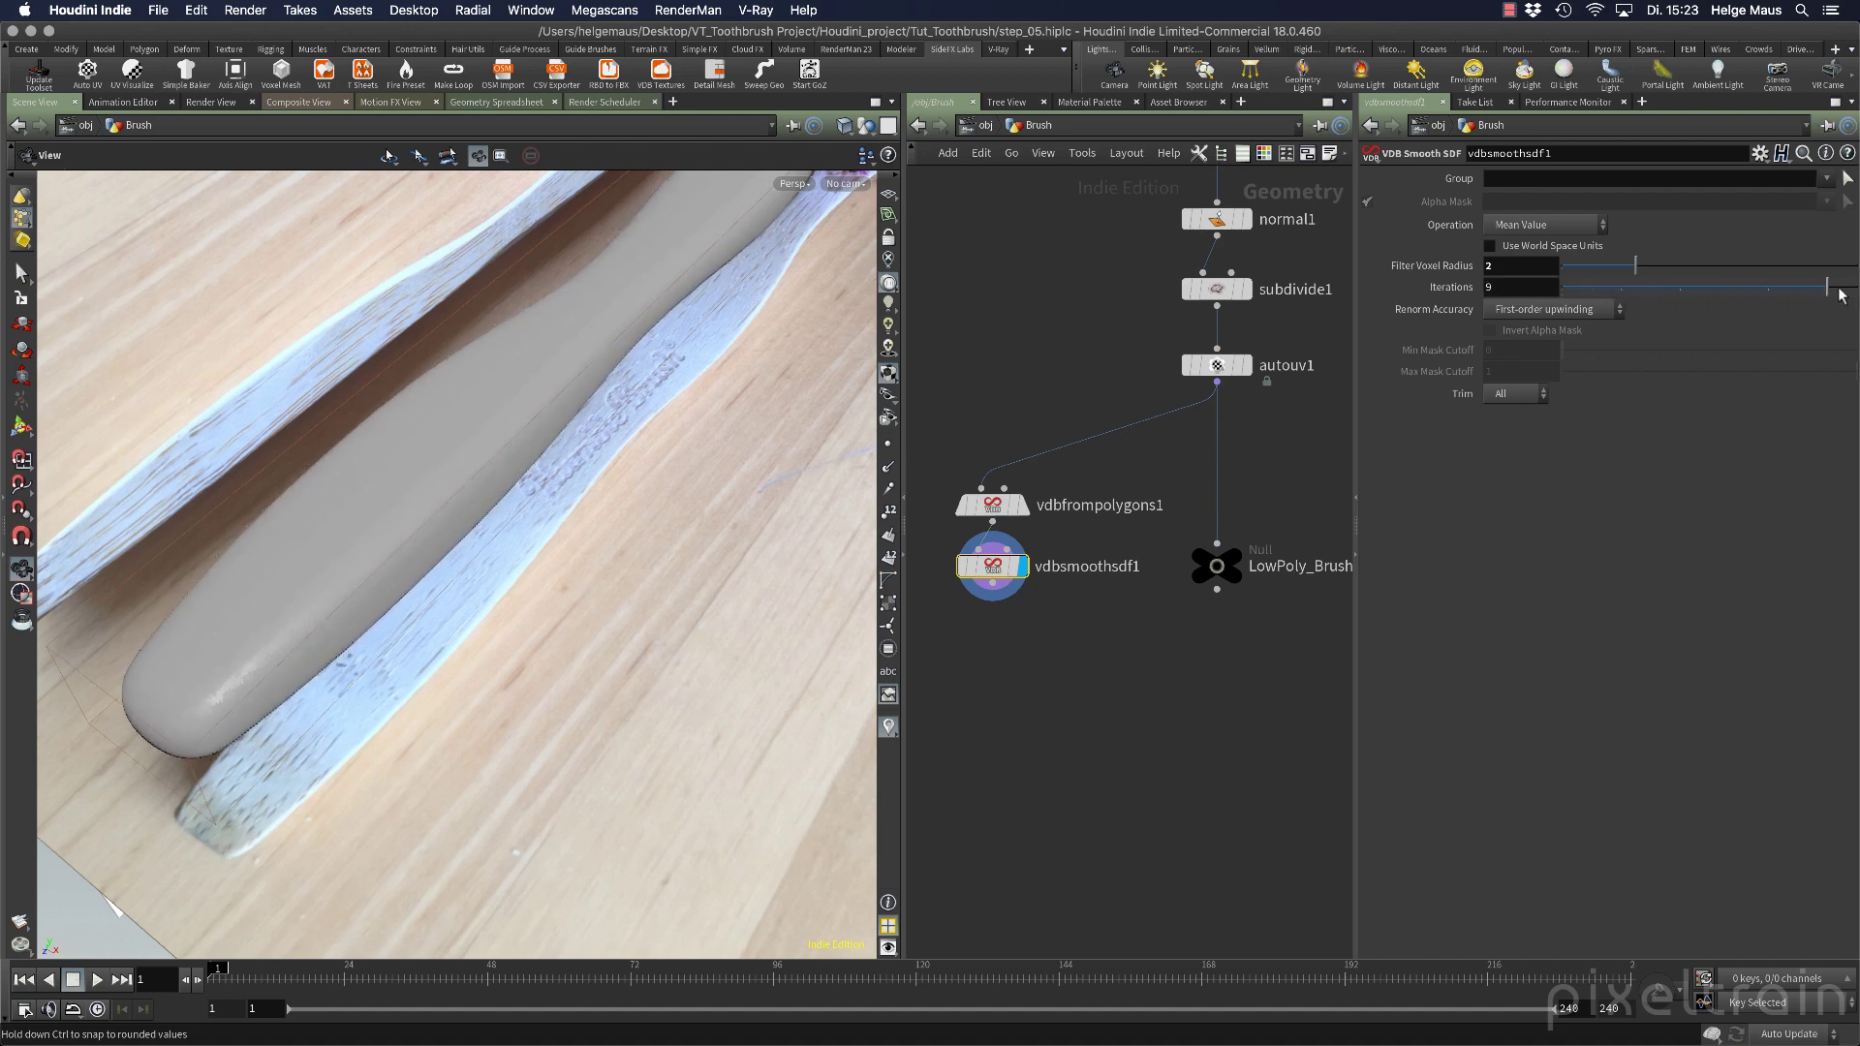
drag(1691, 286, 1562, 292)
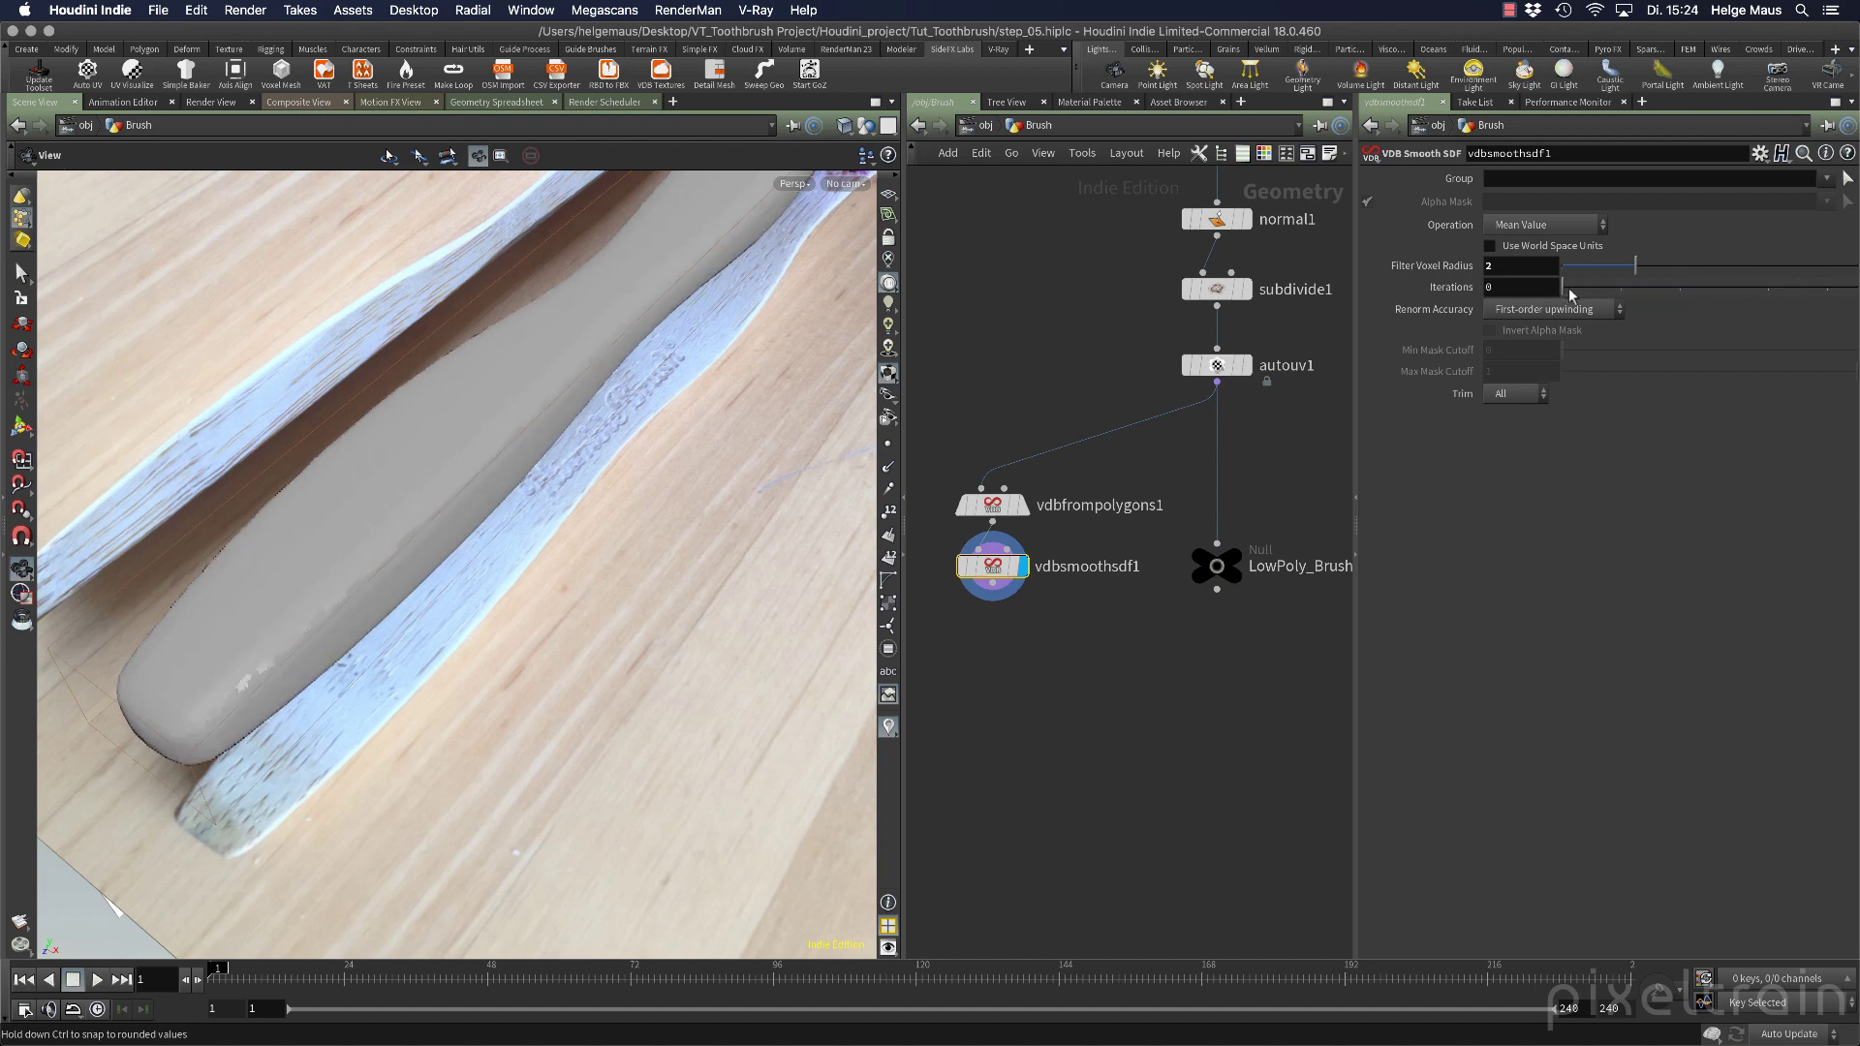
drag(1568, 288, 1619, 287)
ctrl+middle_click(1438, 265)
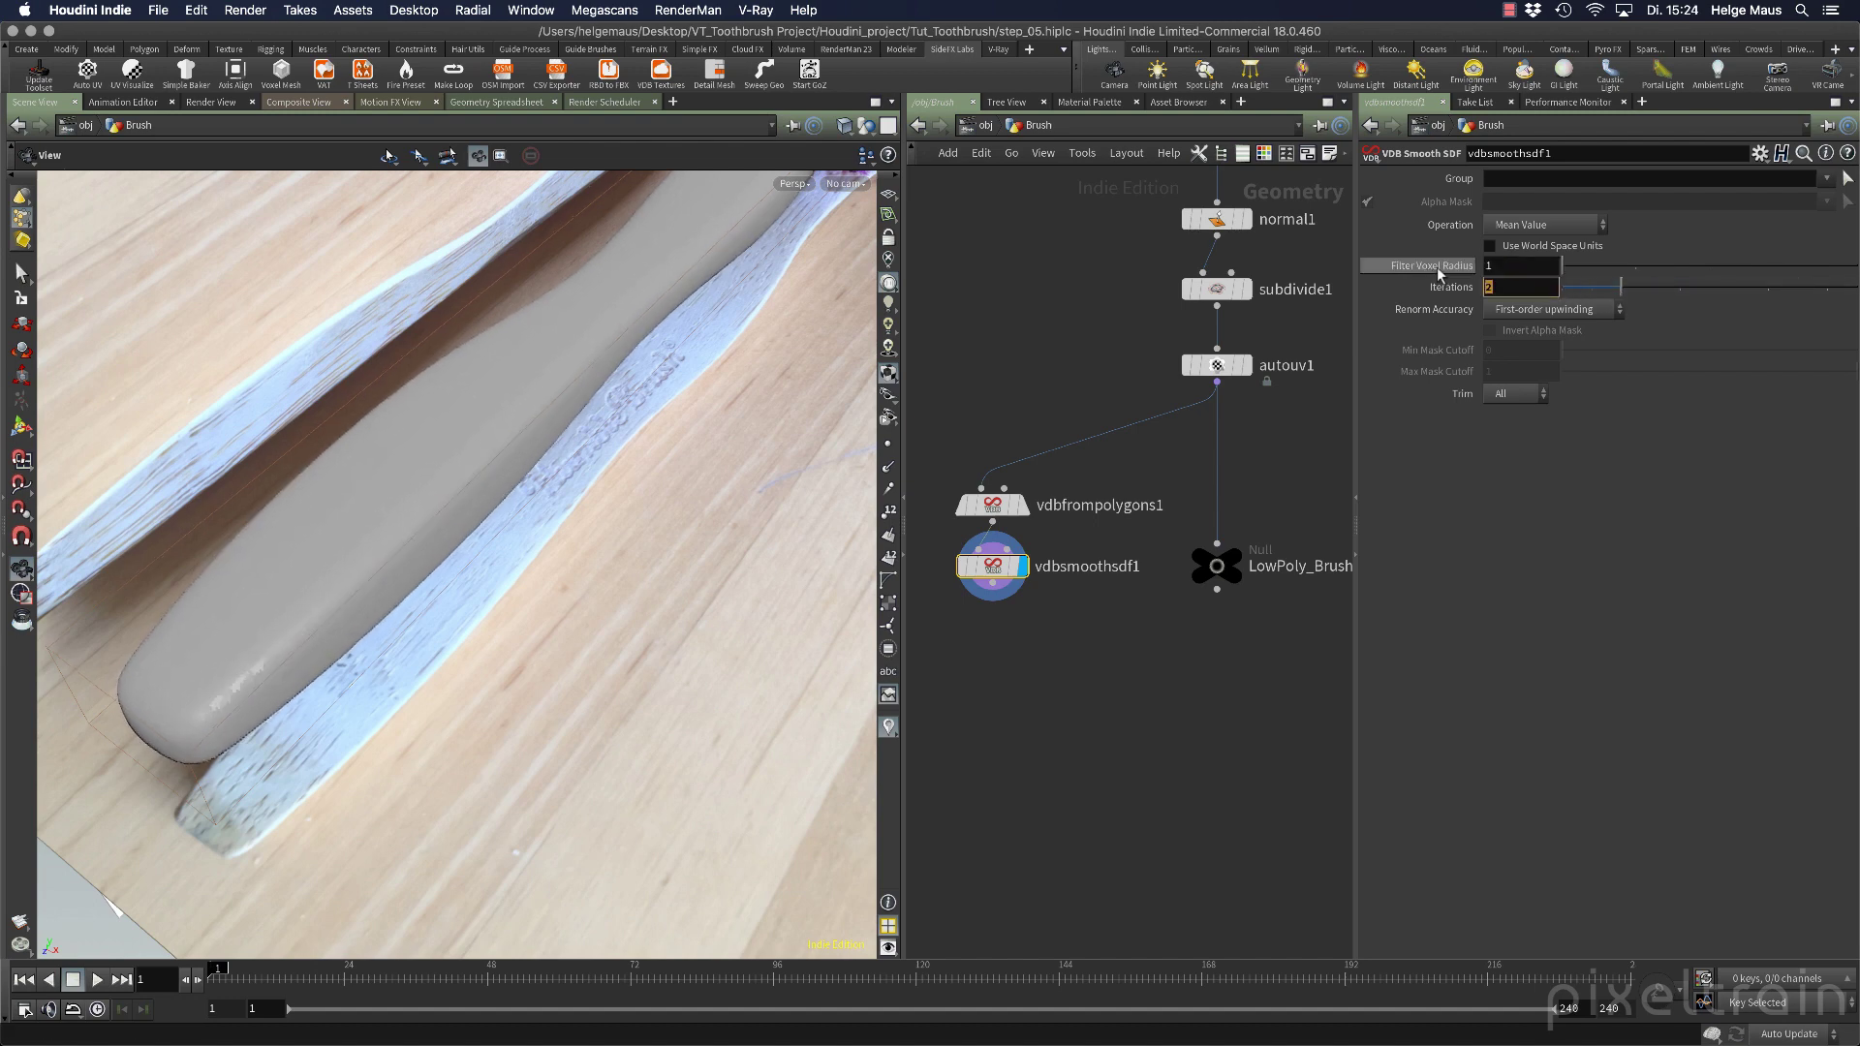
mouse_move(1625, 293)
mouse_down()
mouse_move(1570, 295)
mouse_move(1621, 291)
mouse_up()
mouse_move(543, 581)
mouse_down()
mouse_move(650, 478)
mouse_move(644, 457)
mouse_move(664, 457)
mouse_move(503, 486)
mouse_move(523, 518)
mouse_up()
mouse_move(1240, 376)
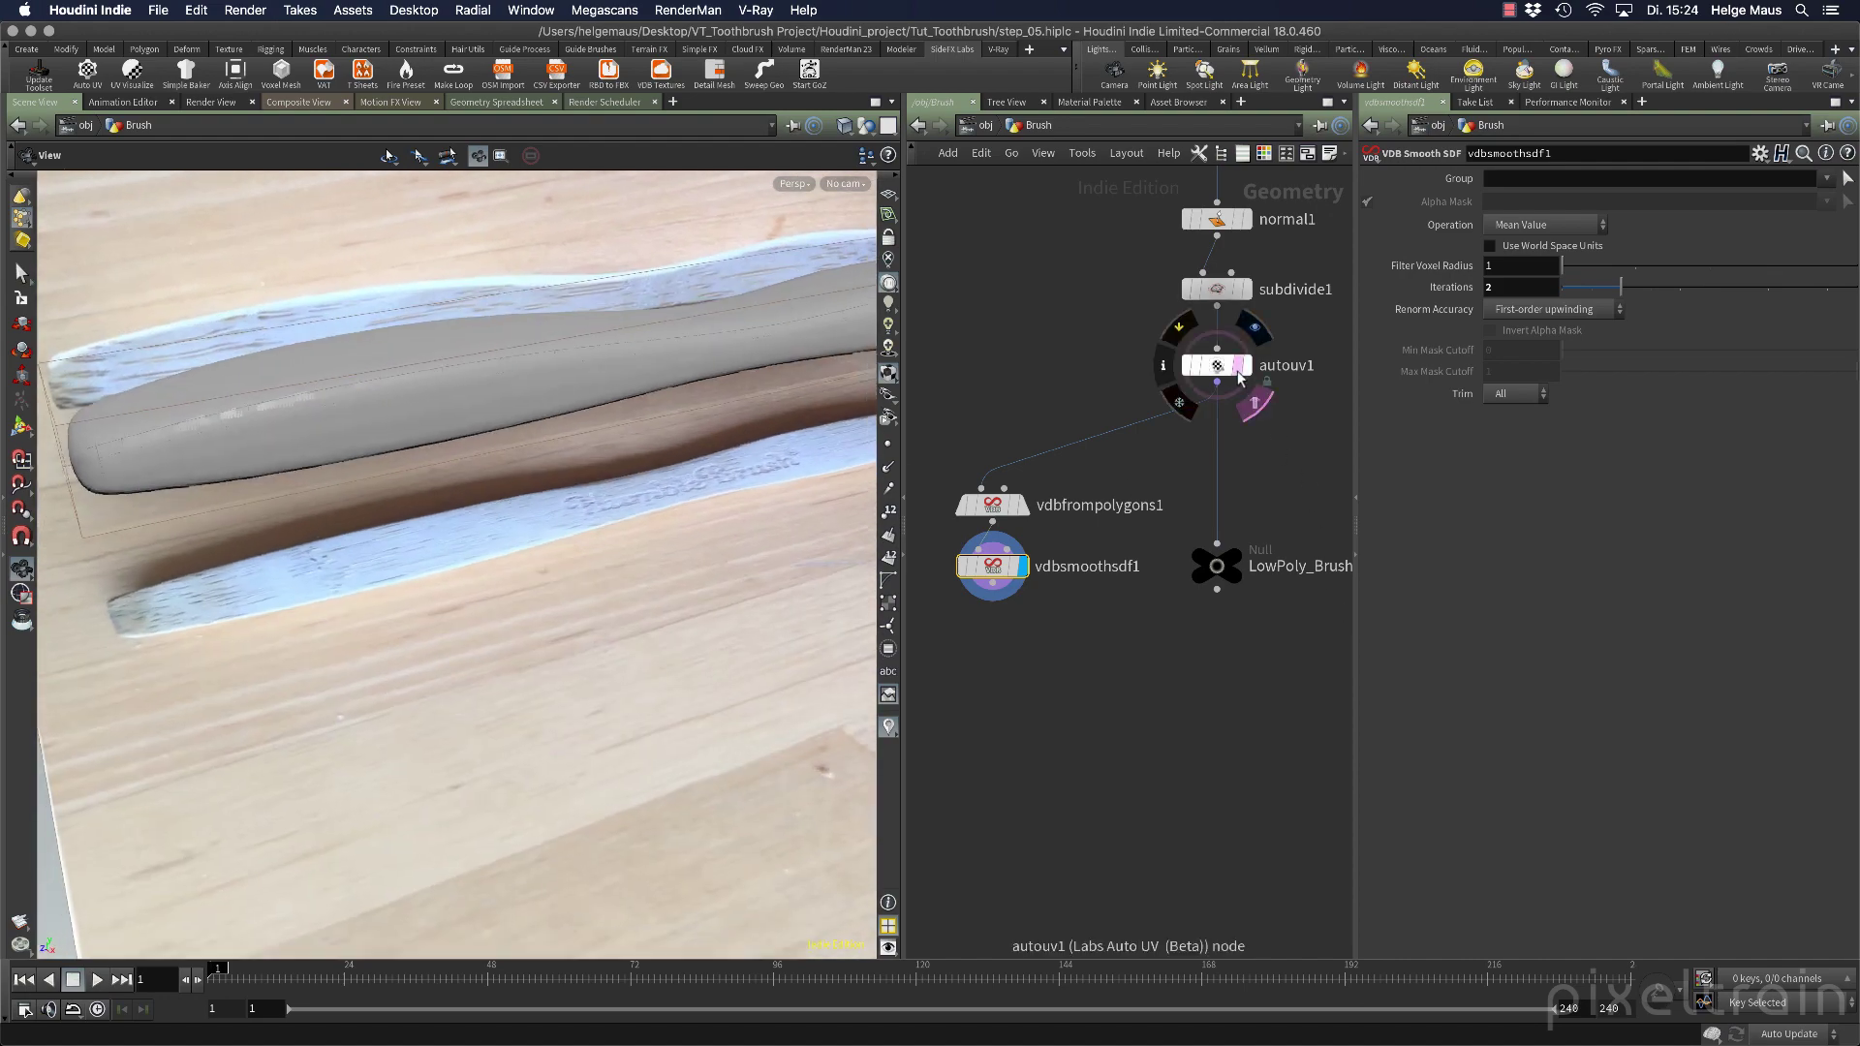
mouse_move(311, 427)
mouse_down()
mouse_move(494, 390)
mouse_move(498, 368)
mouse_move(253, 378)
mouse_move(355, 391)
mouse_up()
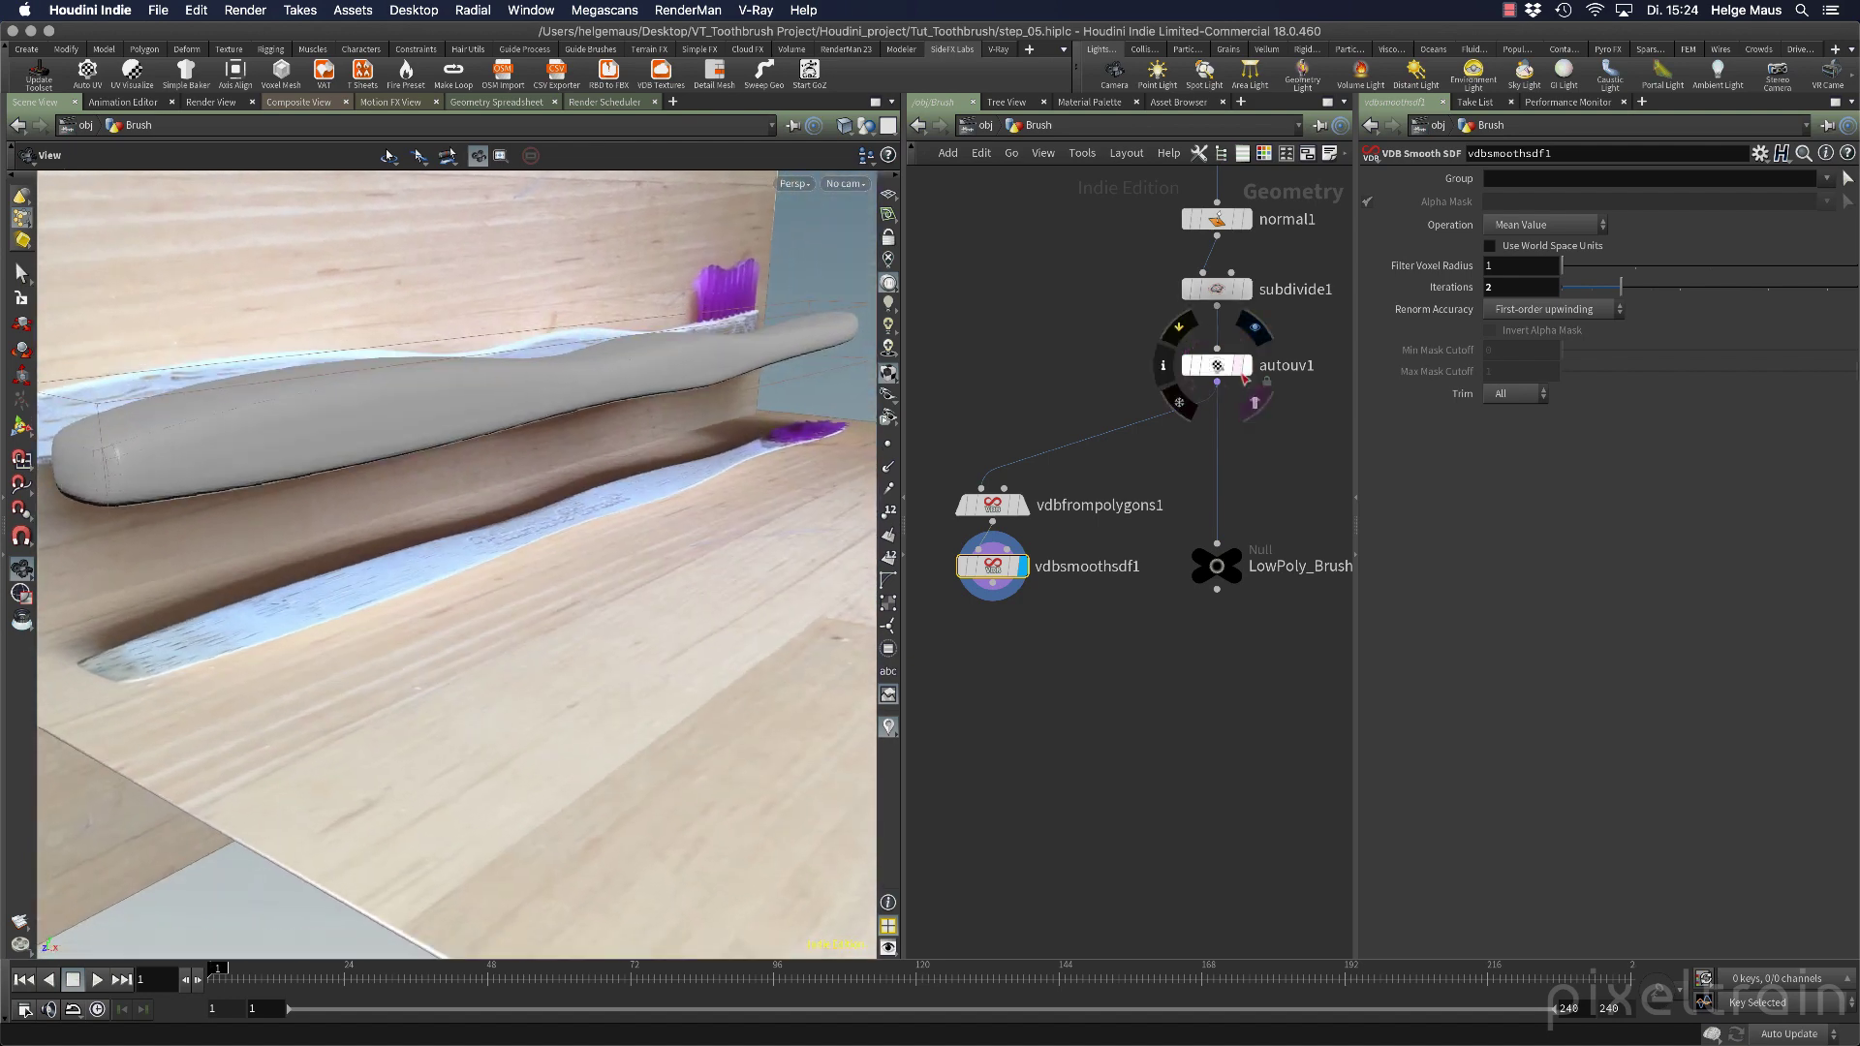
Add a VDB Reshape SDF node directly below vdbsmoothsdf1, connected to its output, and display it.
click(998, 602)
key(Tab)
text(vdb)
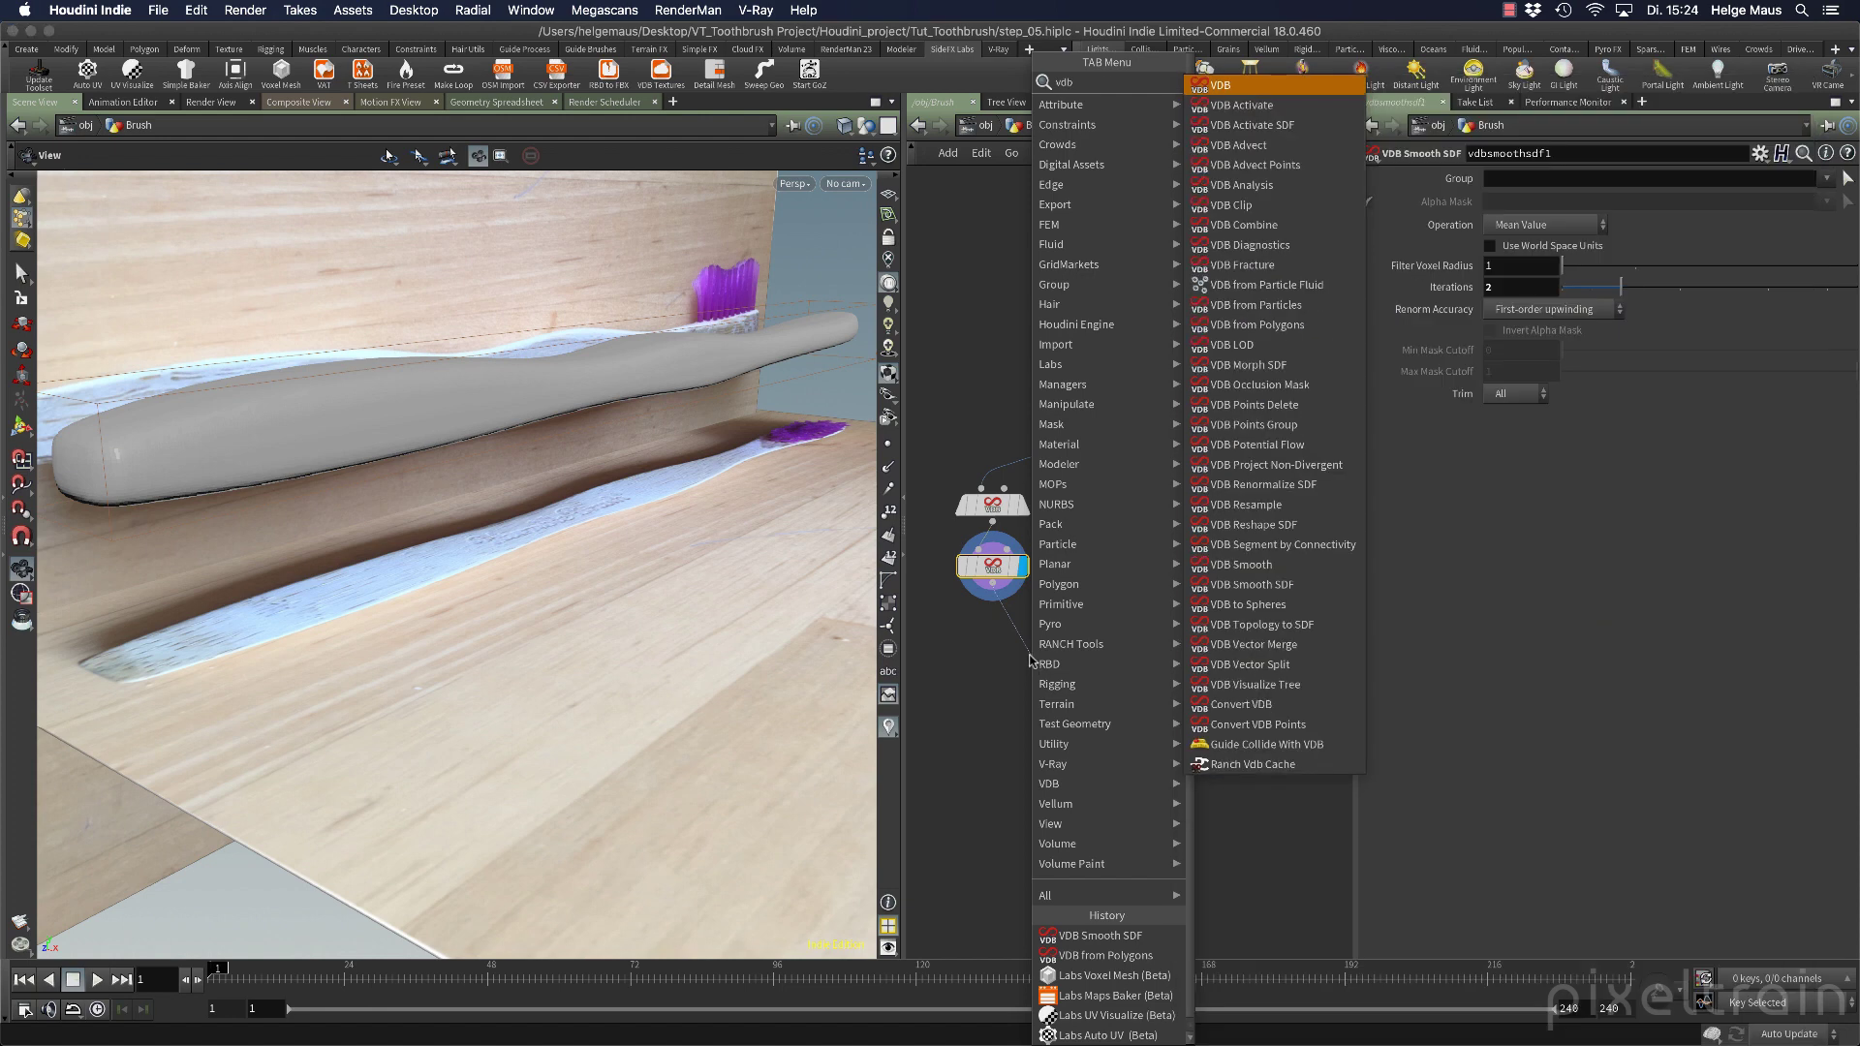
click(1289, 524)
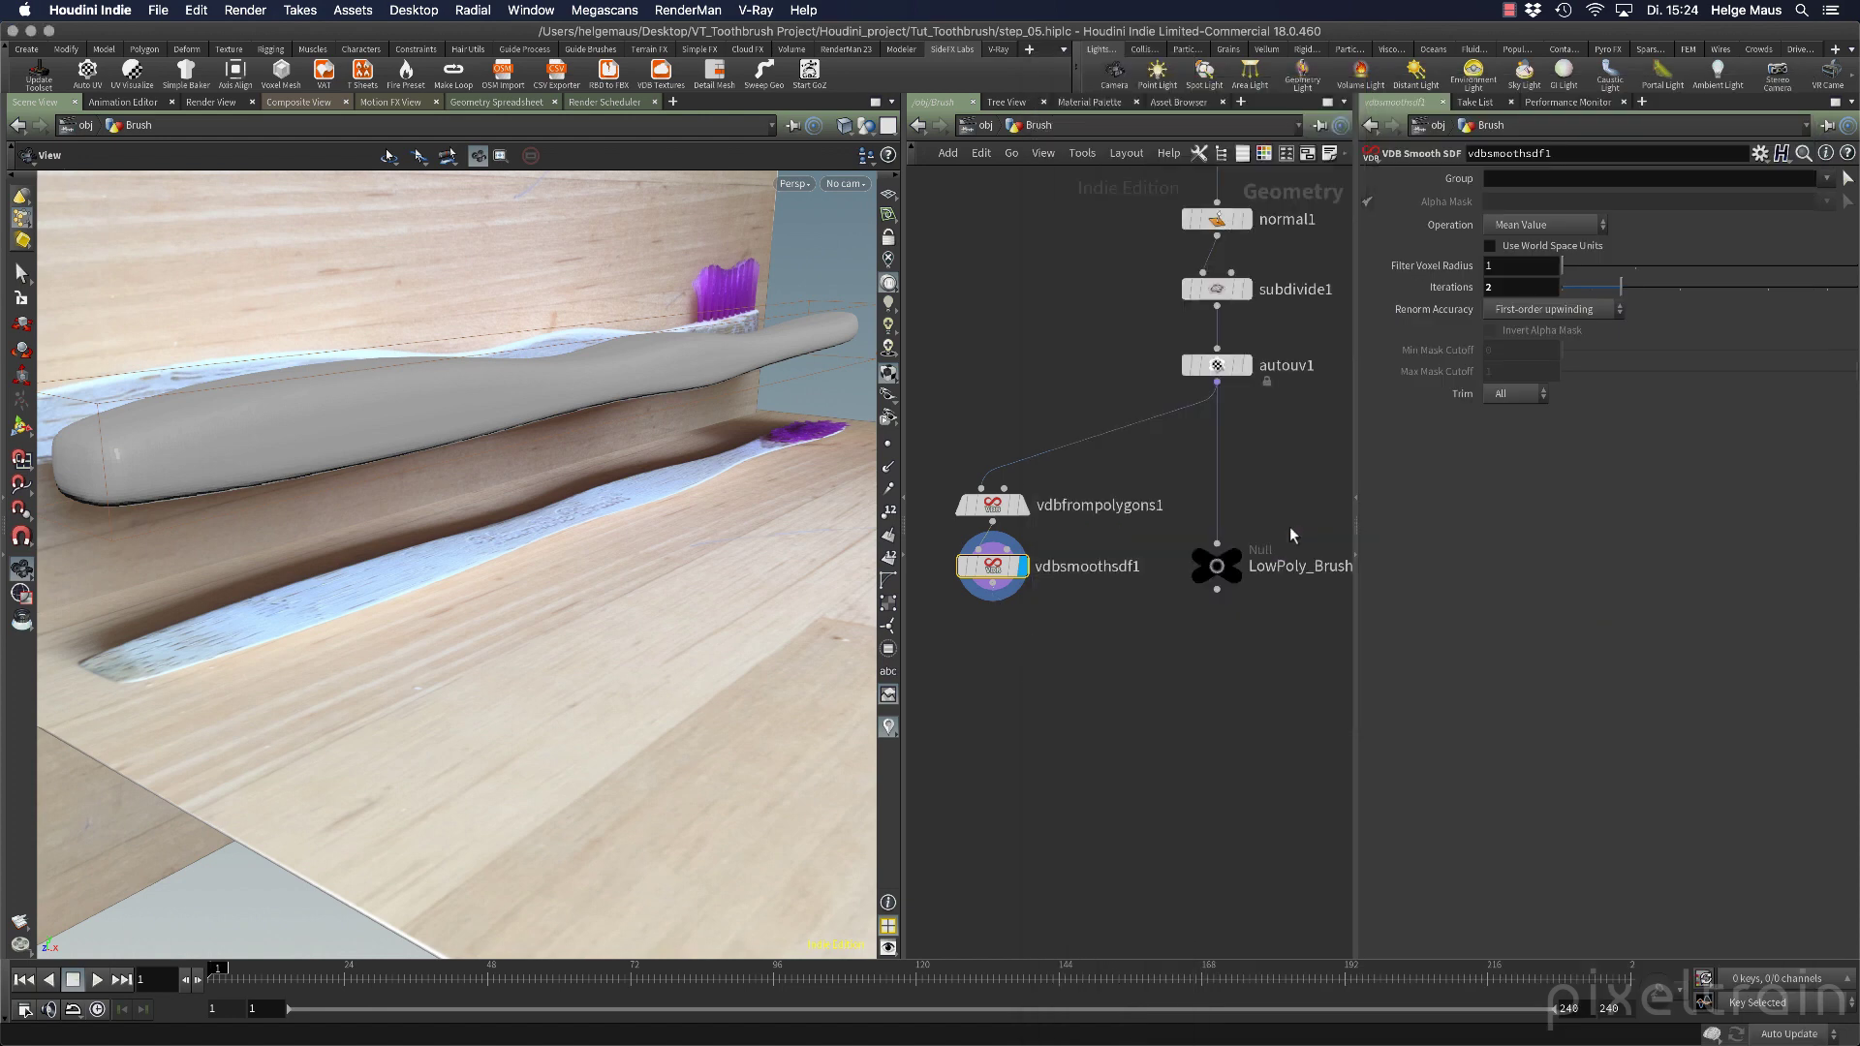
click(1029, 655)
drag(1030, 655, 992, 635)
click(1025, 637)
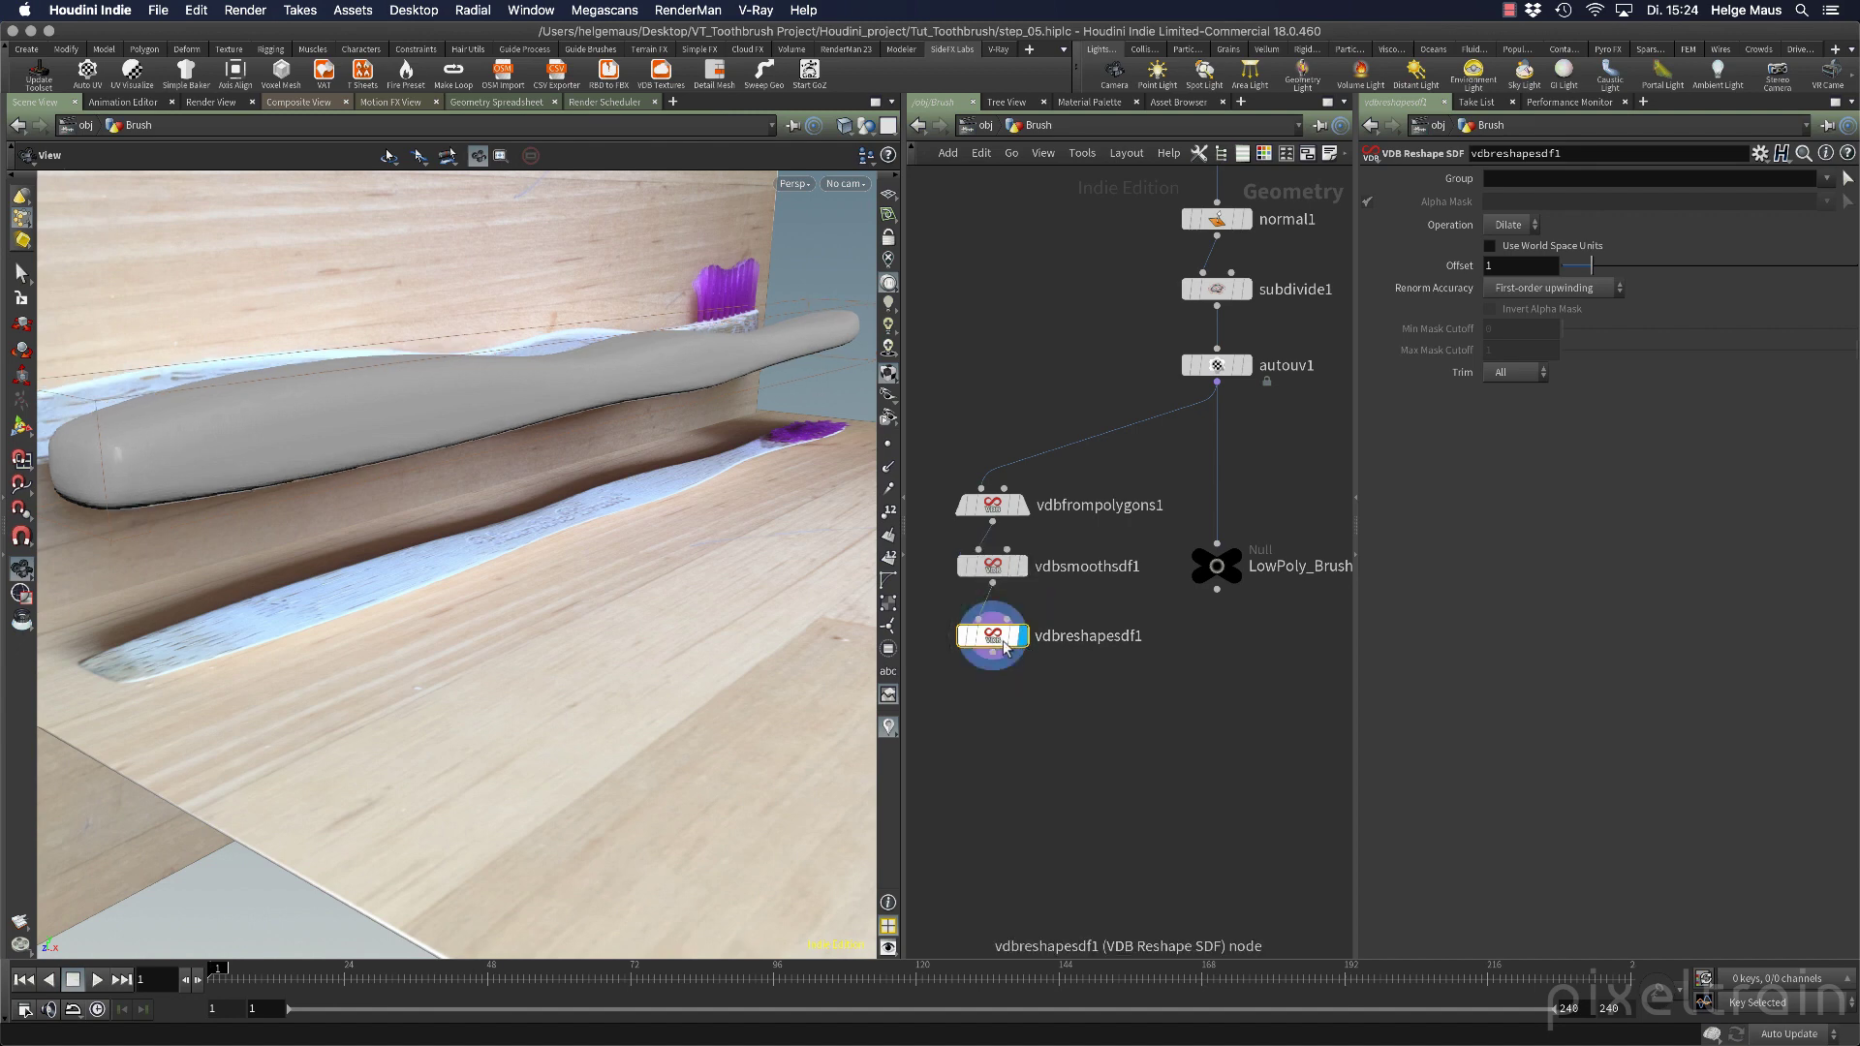
Keep the Operation of vdbreshapesdf1 on Dilate and set its Offset to 0.01.
click(1510, 228)
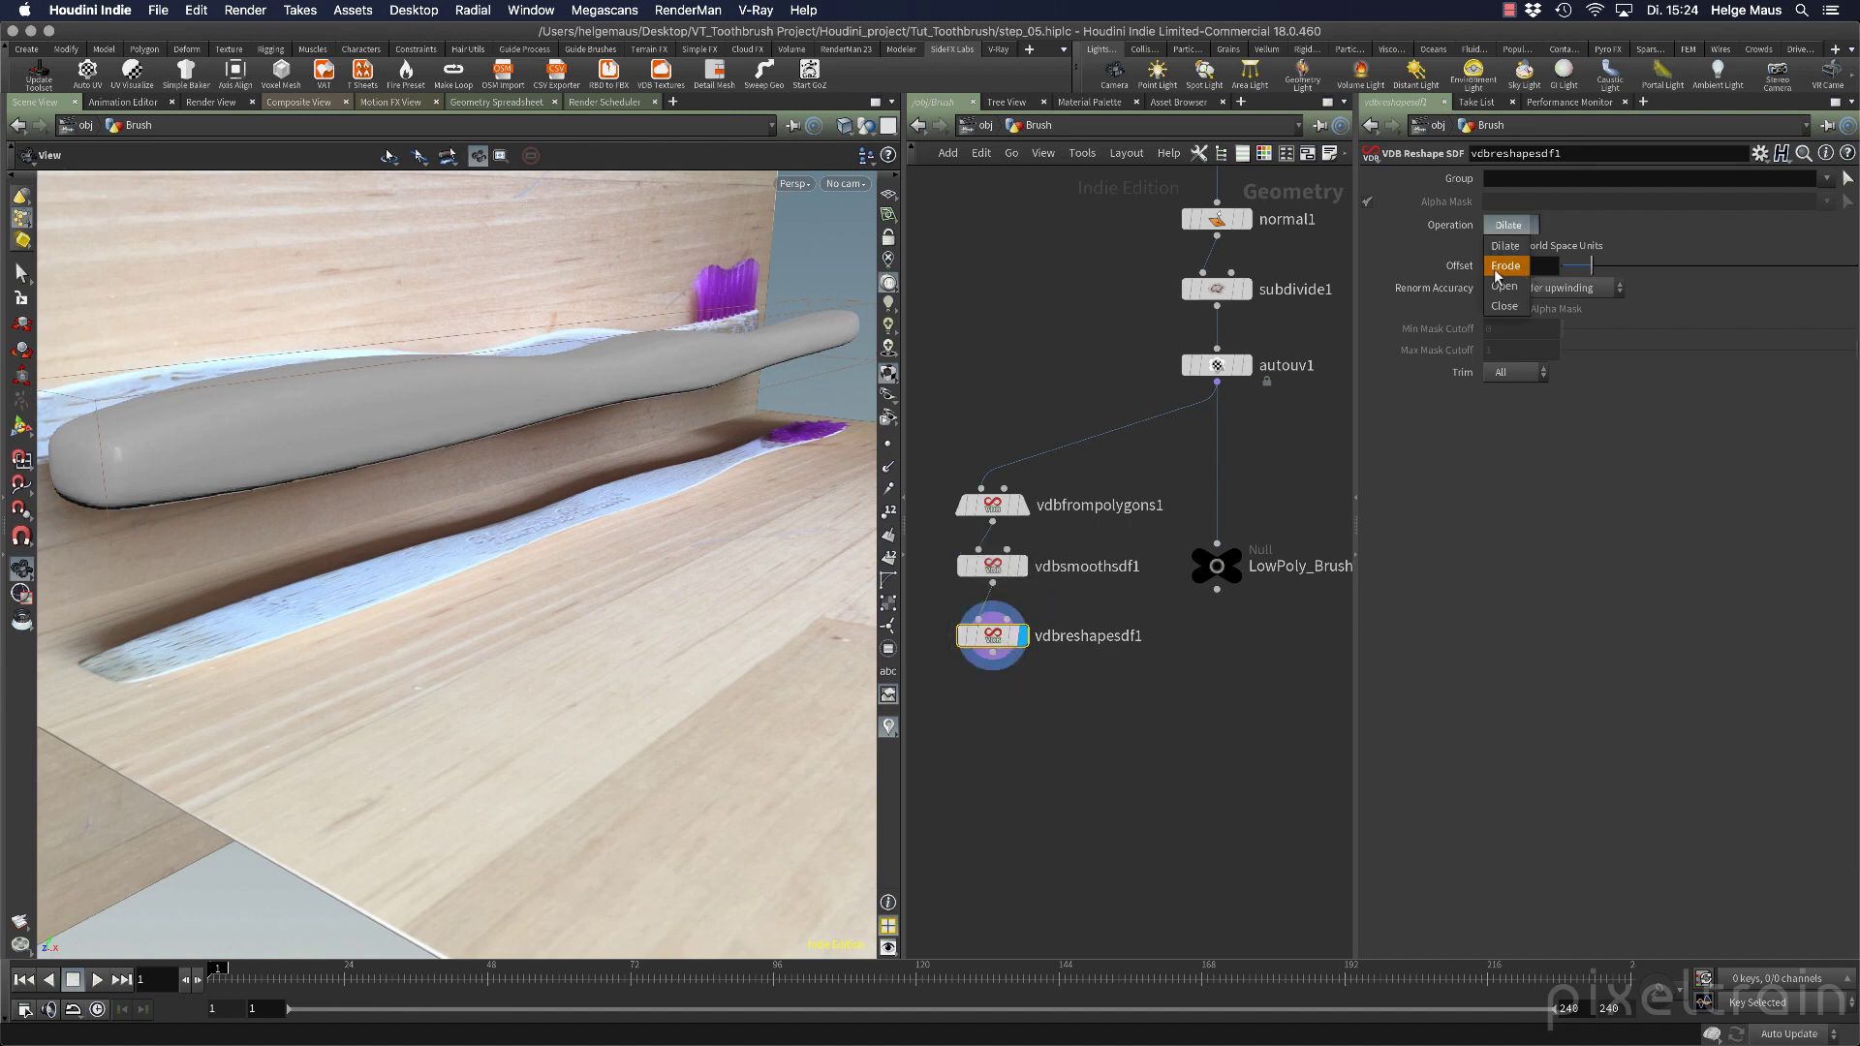
click(1510, 247)
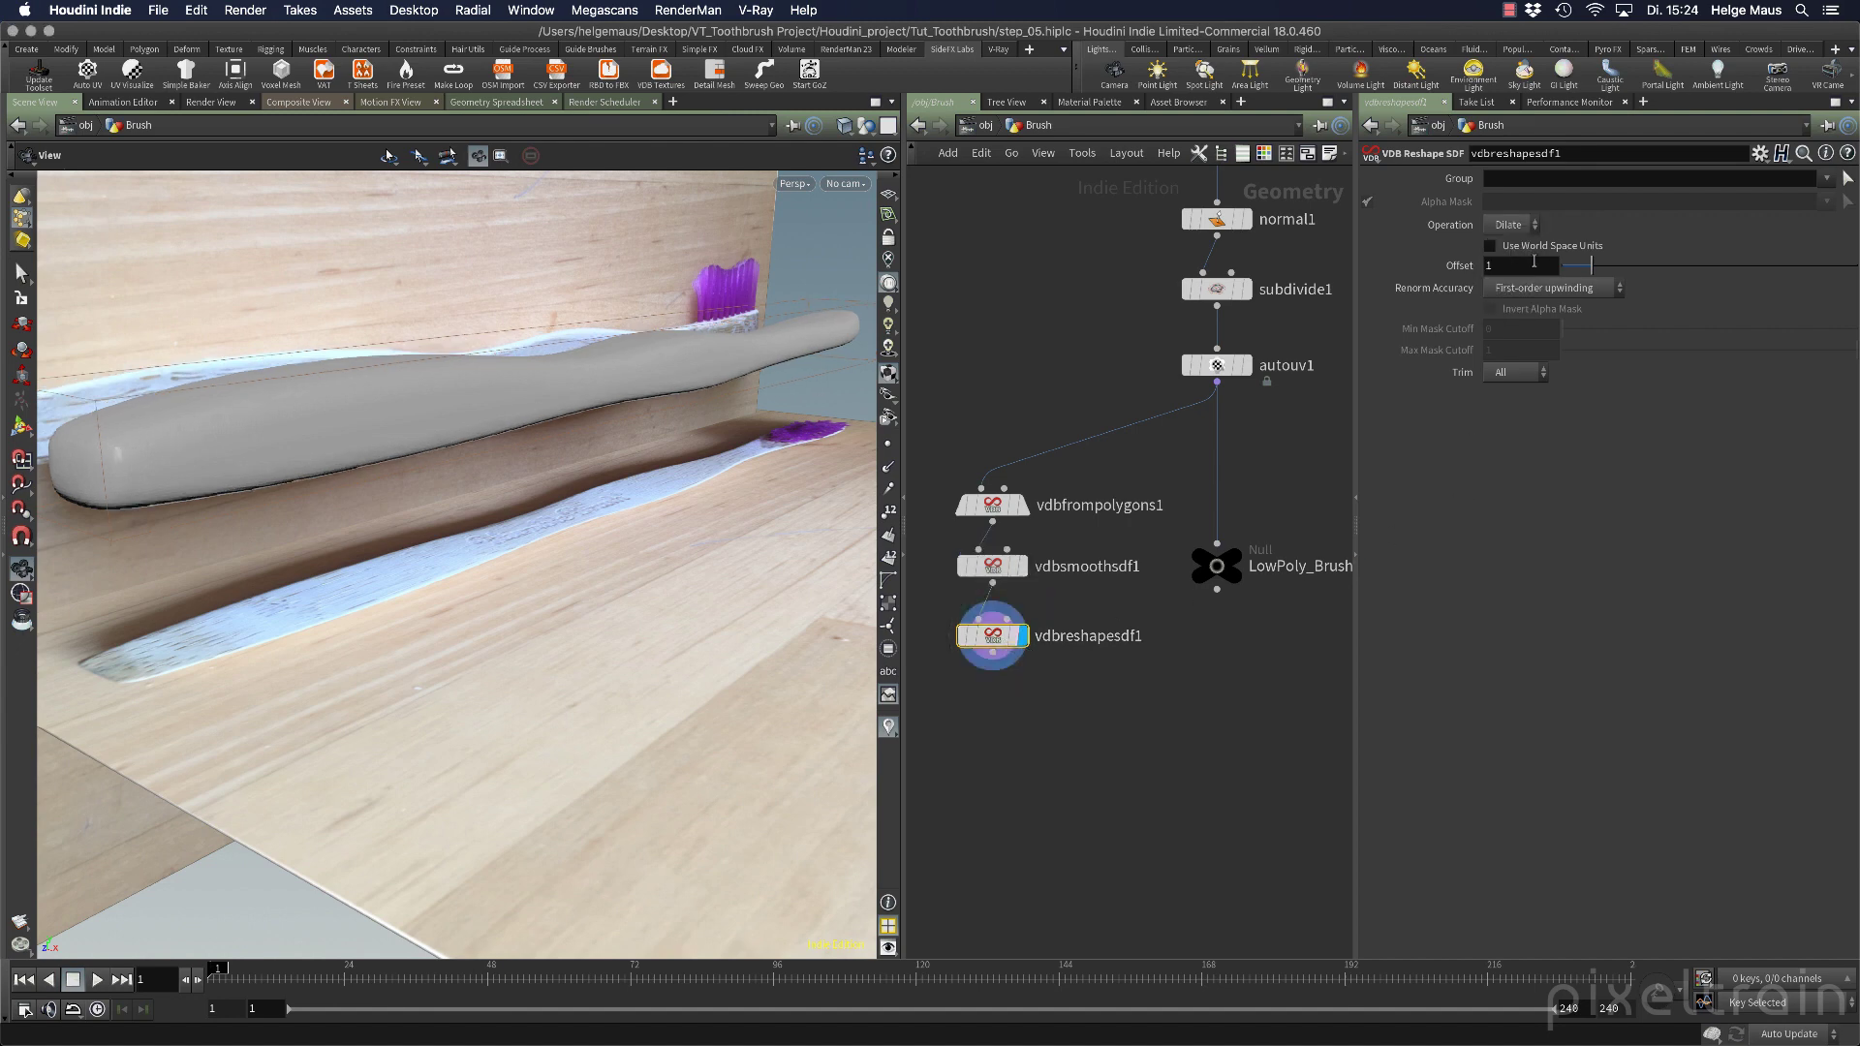
double_click(1534, 262)
text(.01)
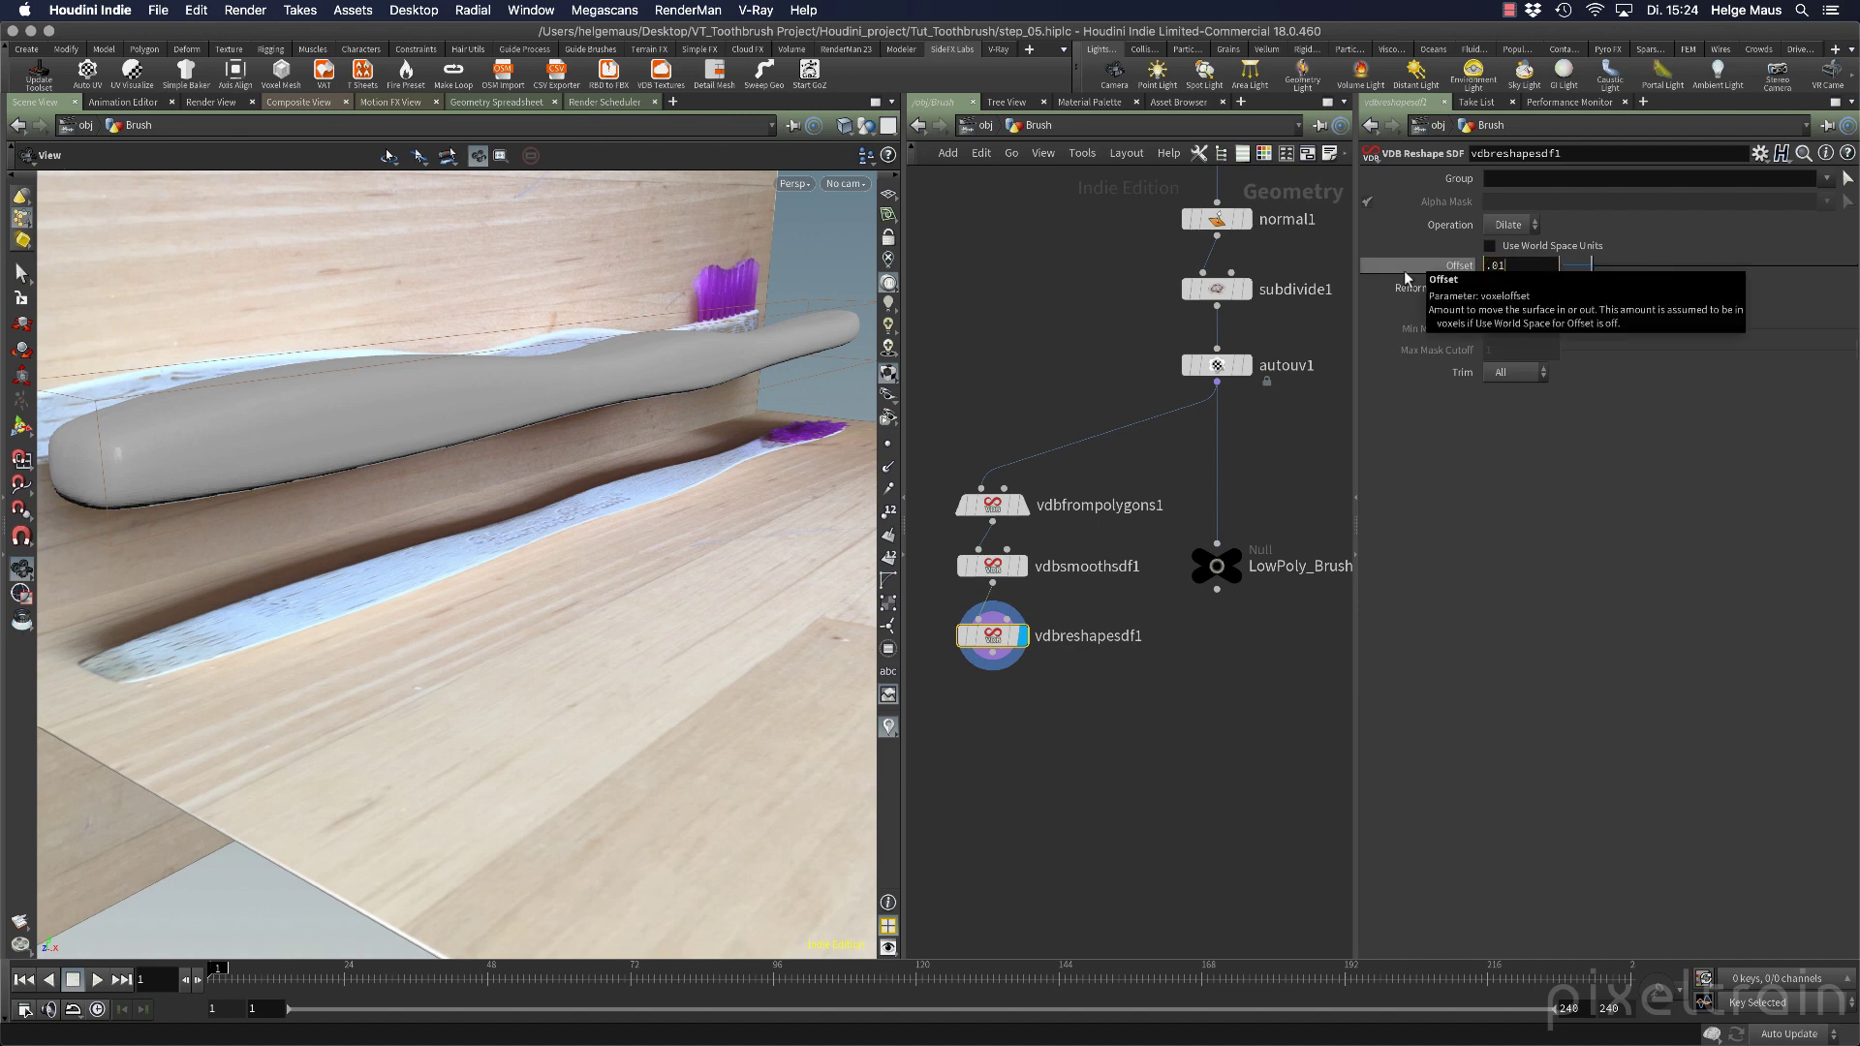
key(Return)
Try Offset values of 0.04 and 1 on vdbreshapesdf1 and check the effect on the brush.
mouse_move(995, 643)
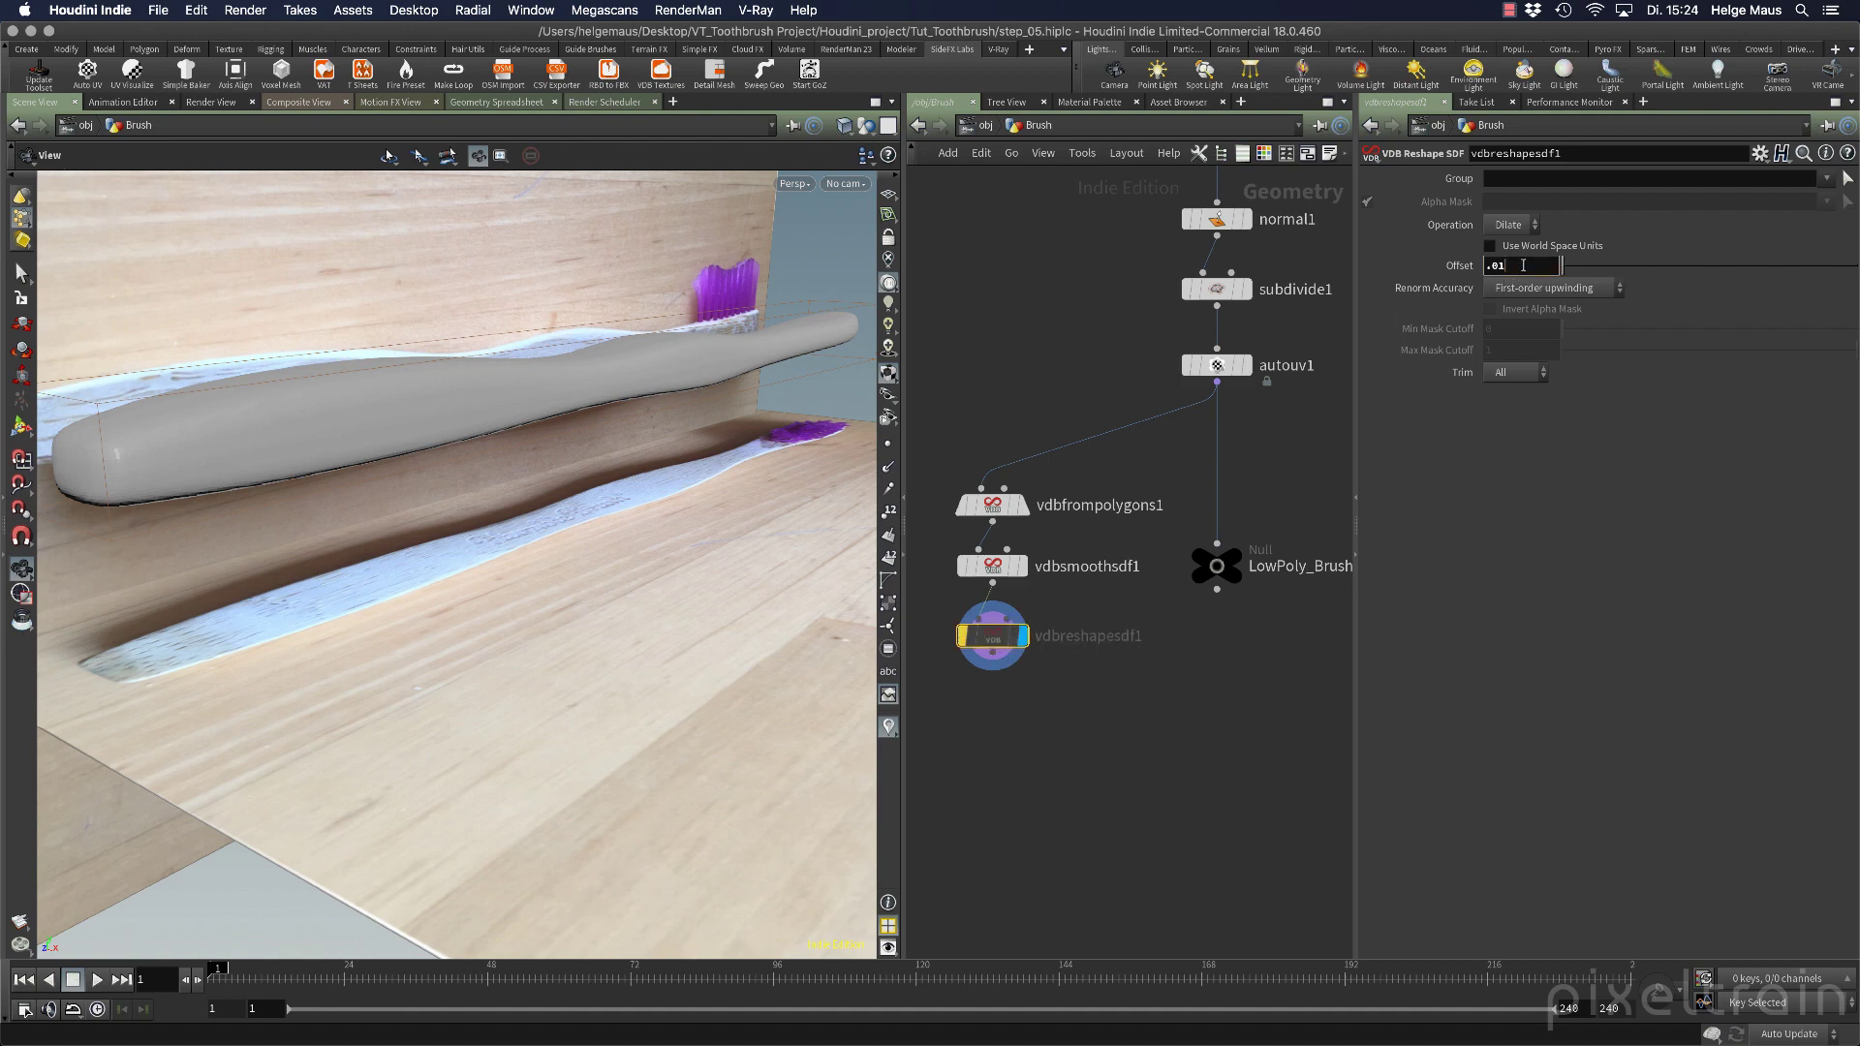
text(.04)
key(Return)
text(1)
key(Return)
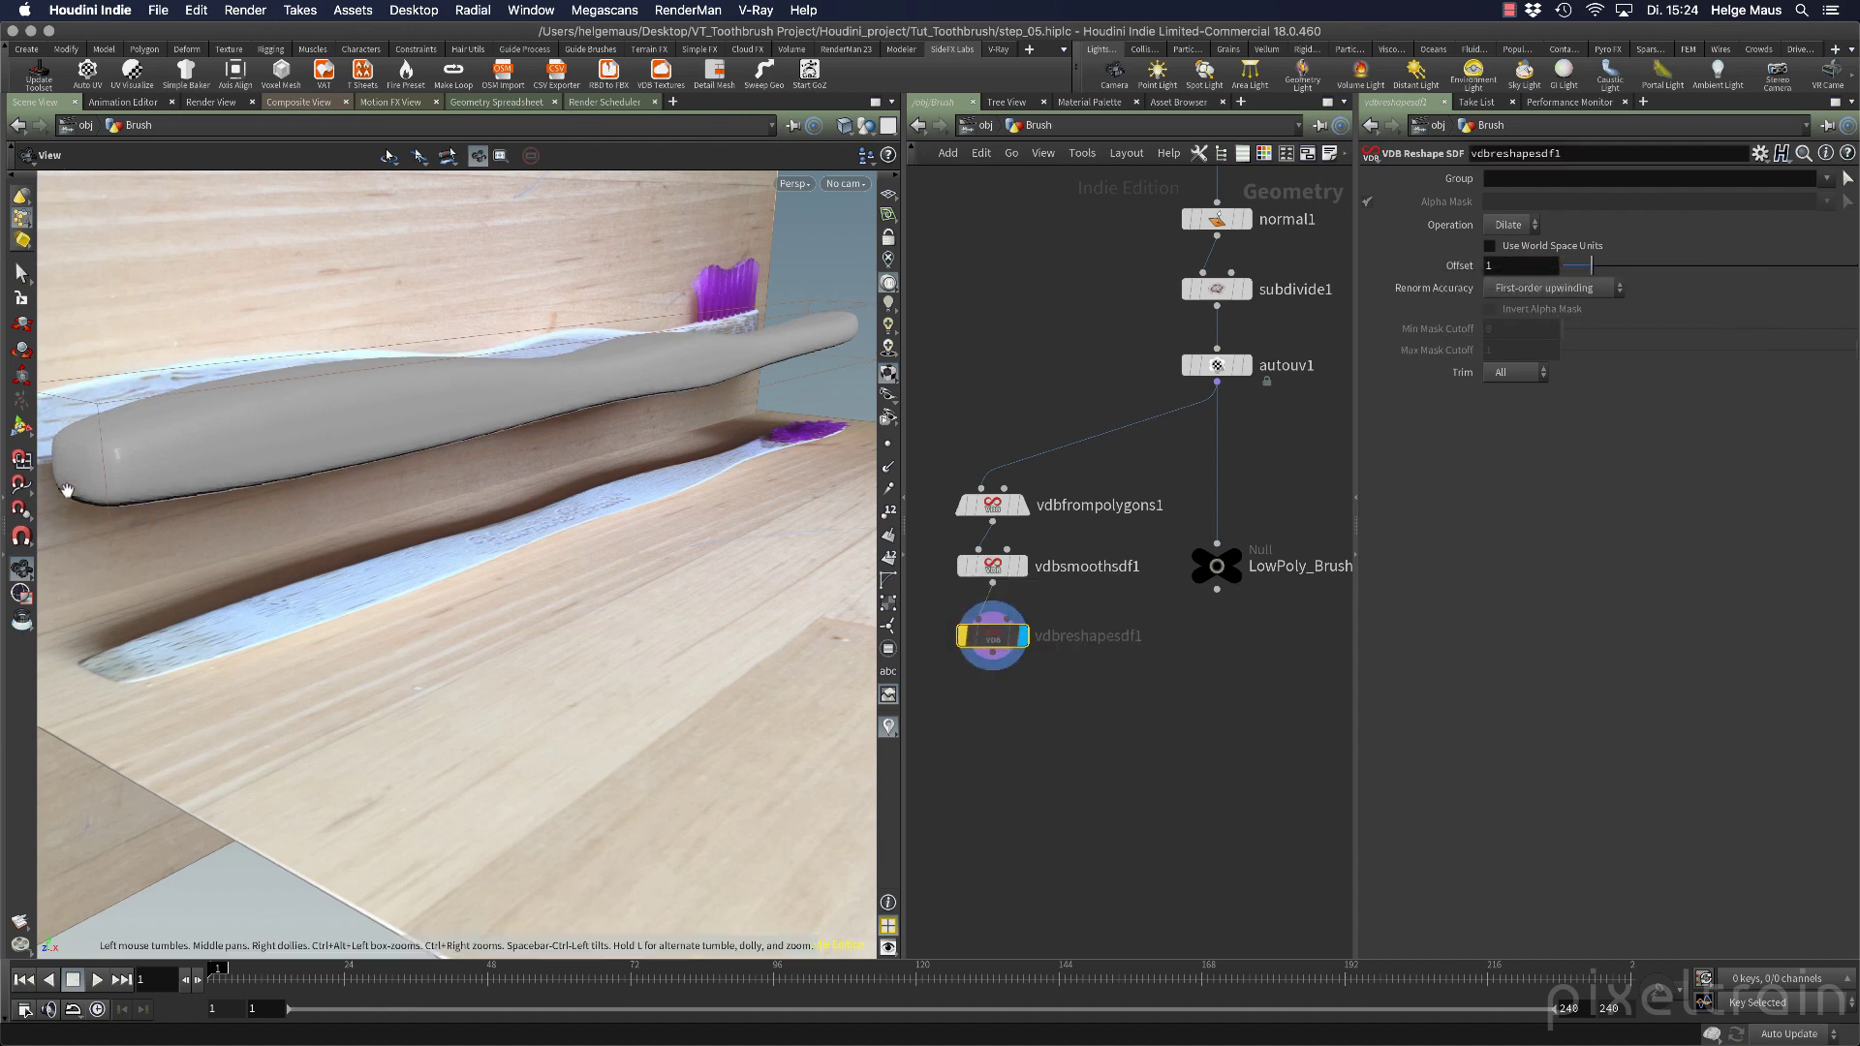
key(space+b)
key(space+b)
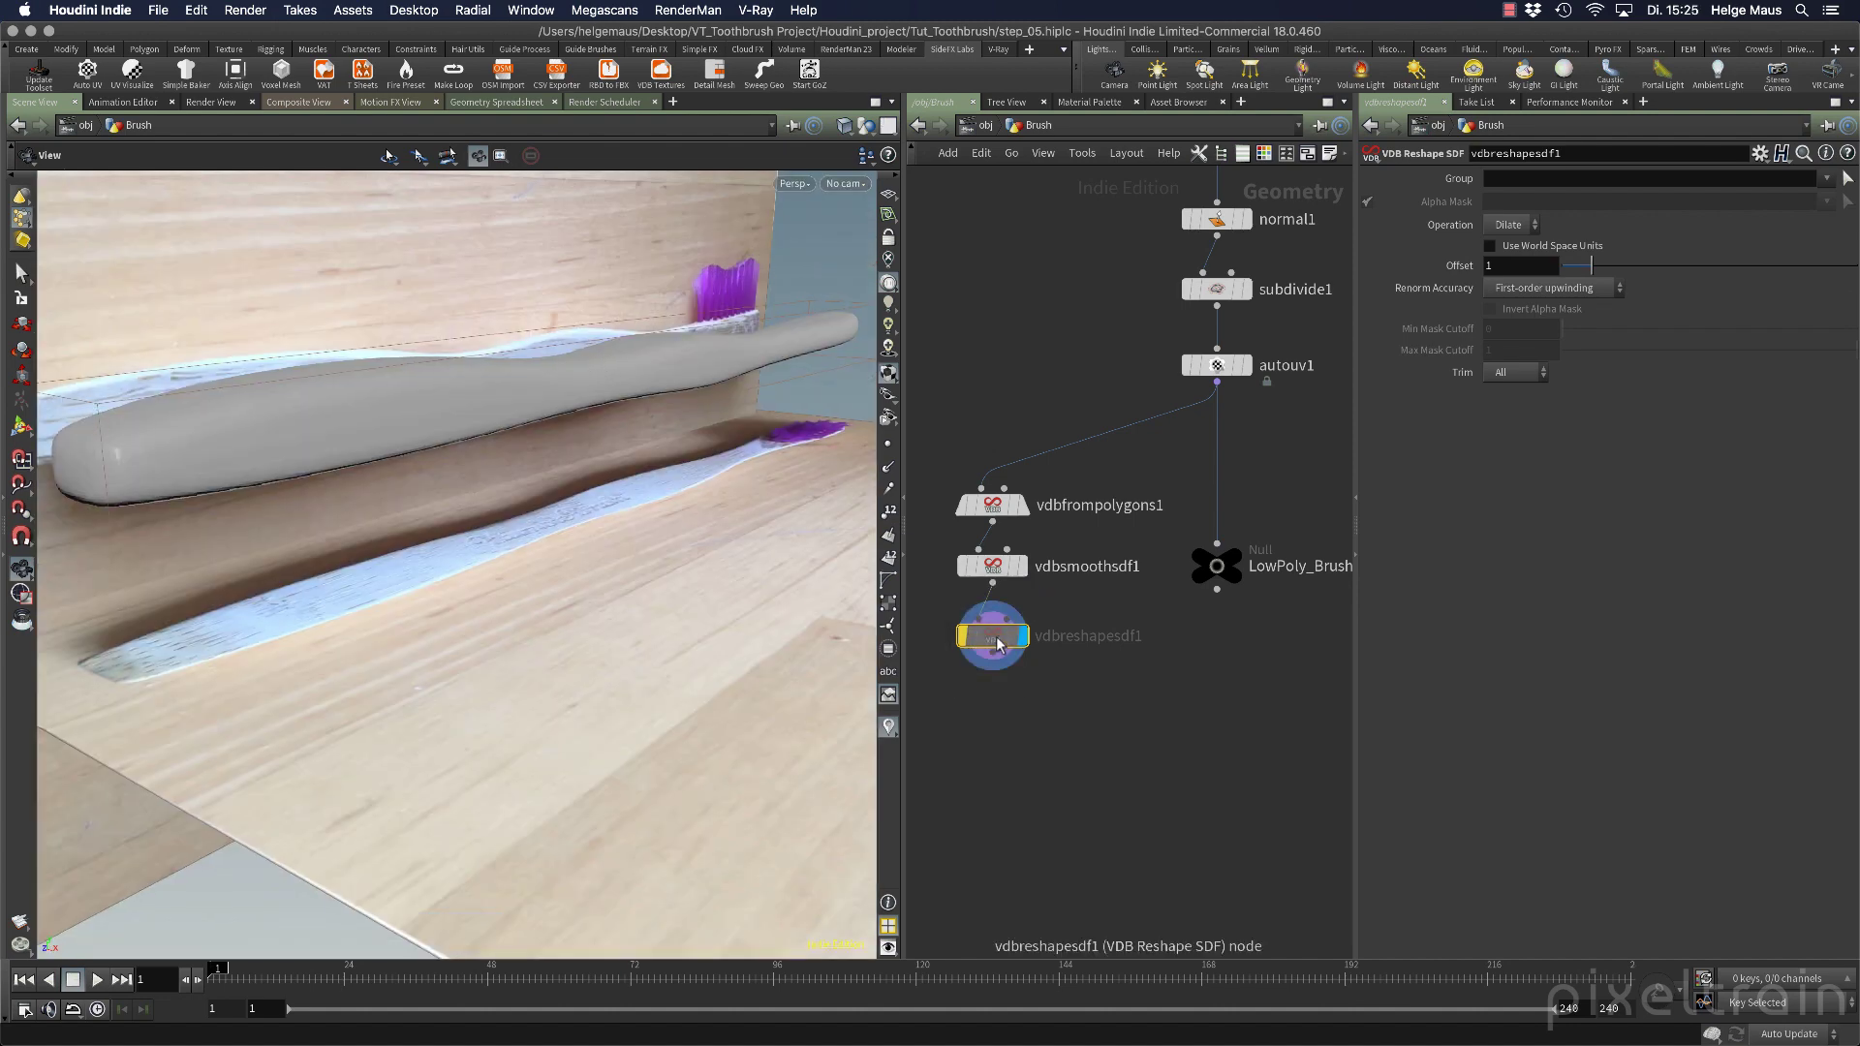
Compare the brush with vdbreshapesdf1 bypassed and active, and delete that node.
key(q)
key(q)
key(q)
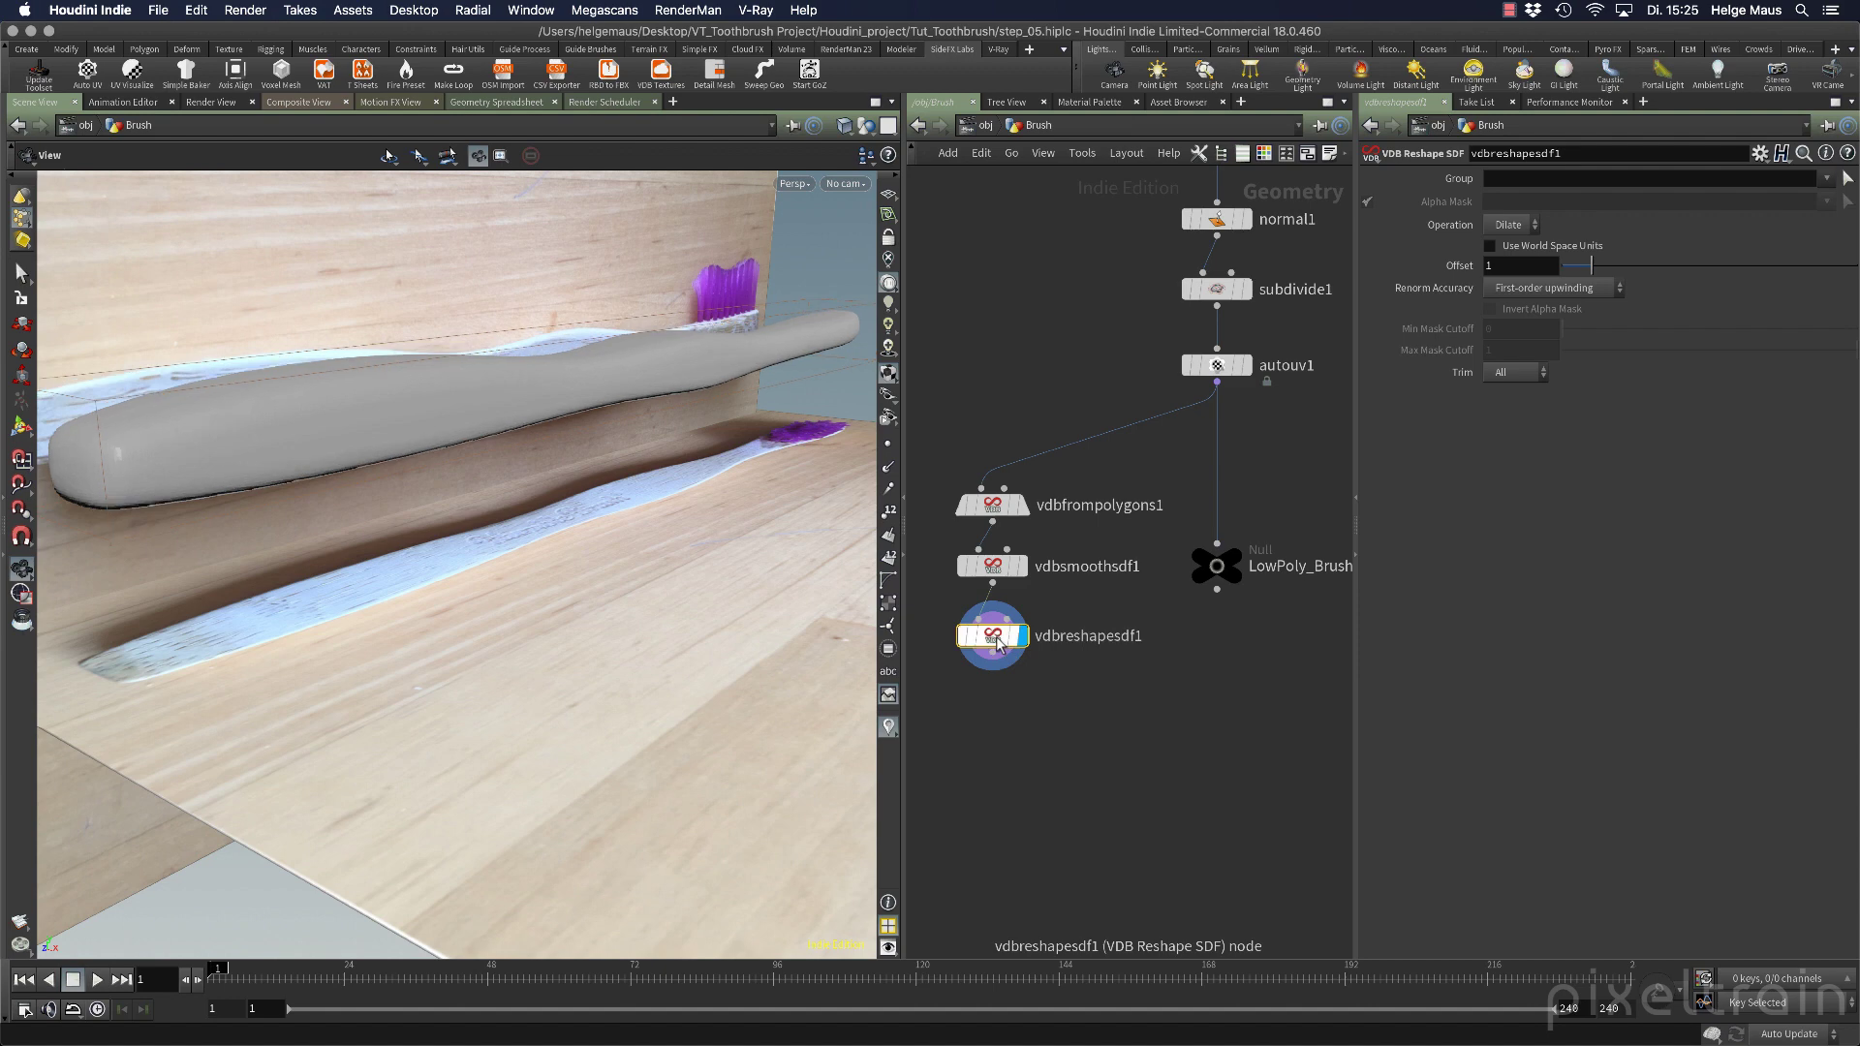
key(Delete)
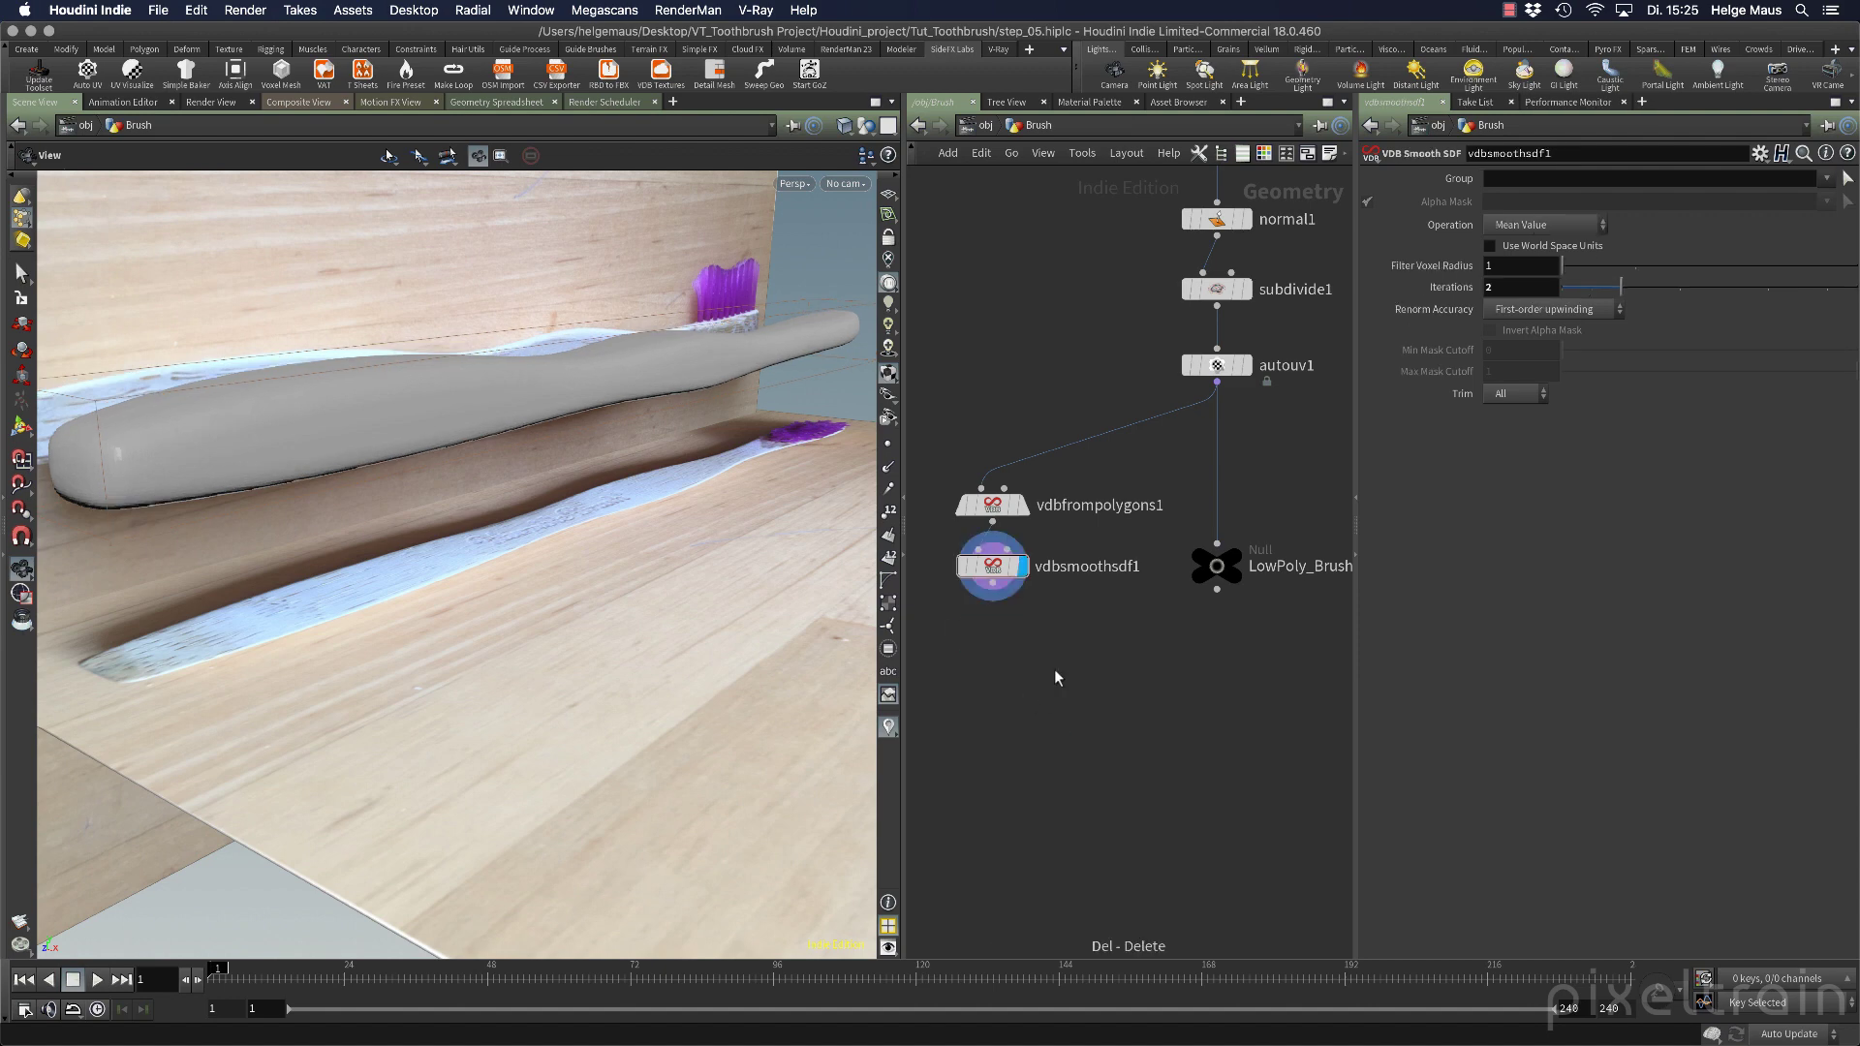
Add a Convert VDB node directly below vdbsmoothsdf1, connected to its output, and display it.
mouse_move(387, 449)
mouse_down()
mouse_move(355, 440)
mouse_move(324, 475)
mouse_up()
mouse_move(1240, 376)
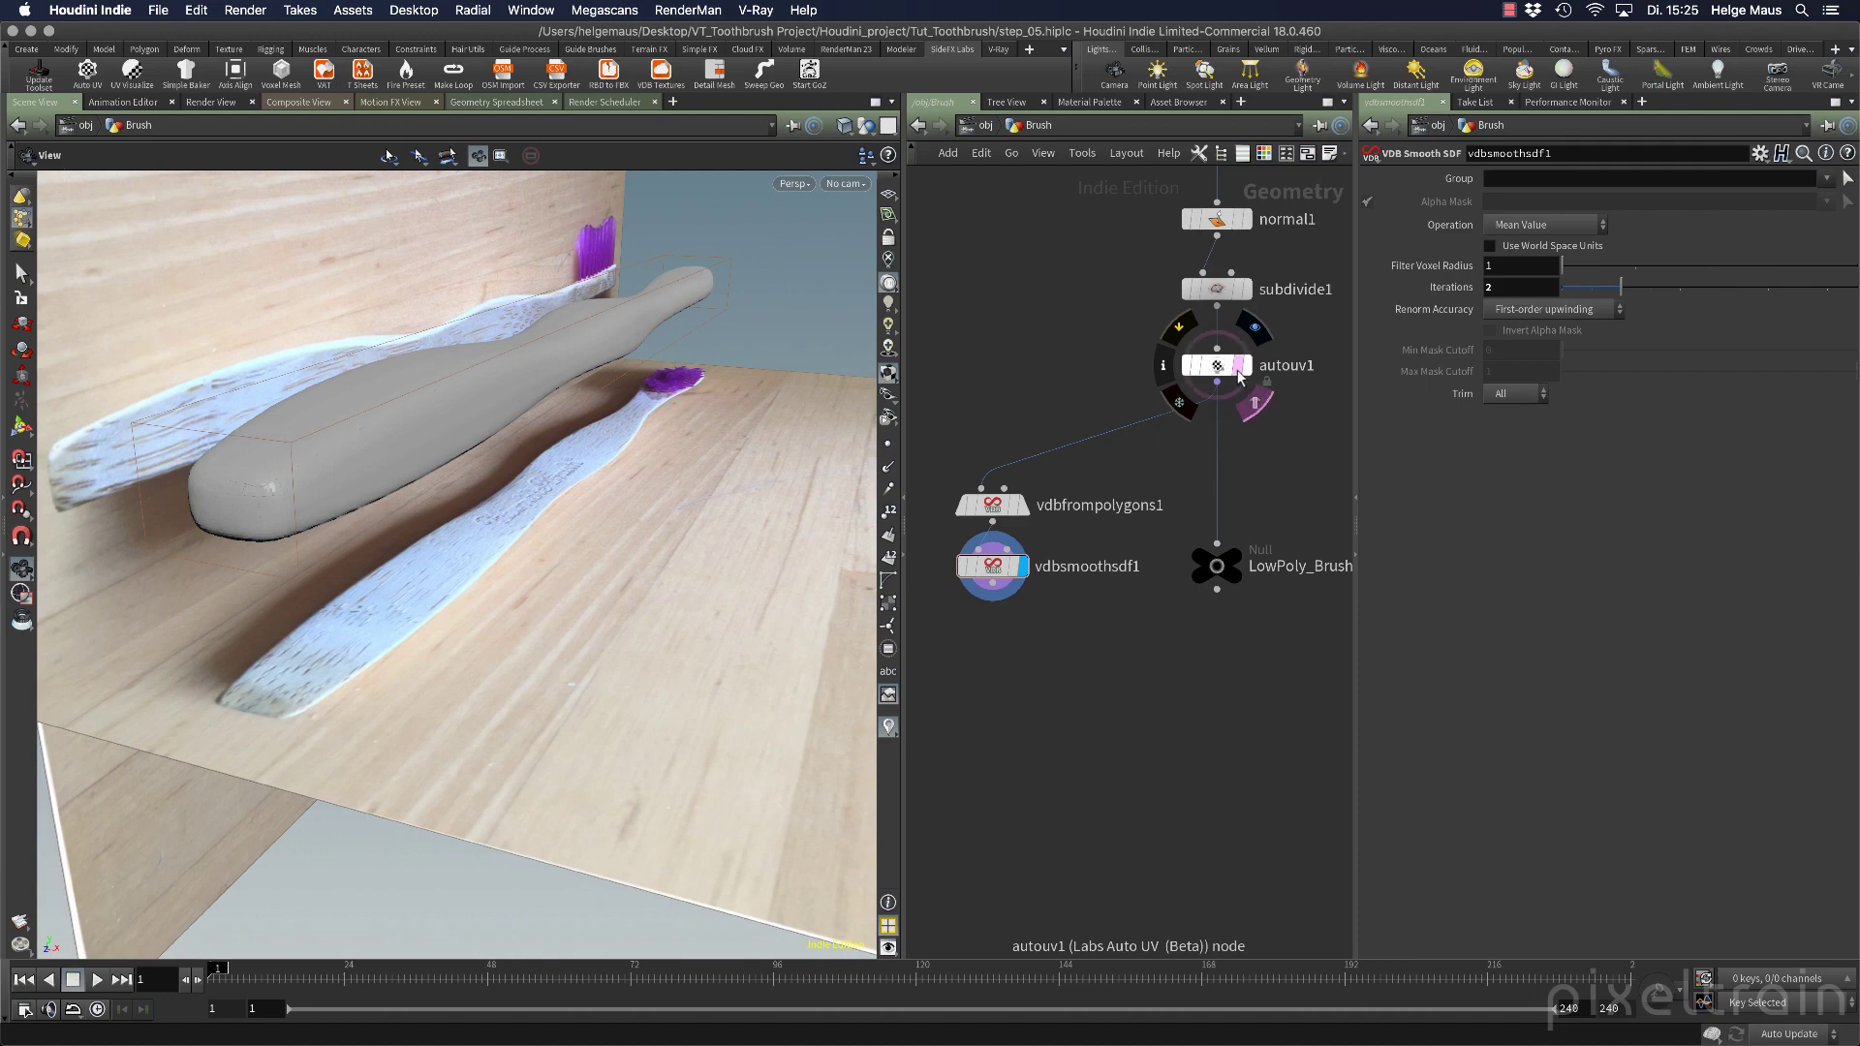
click(992, 600)
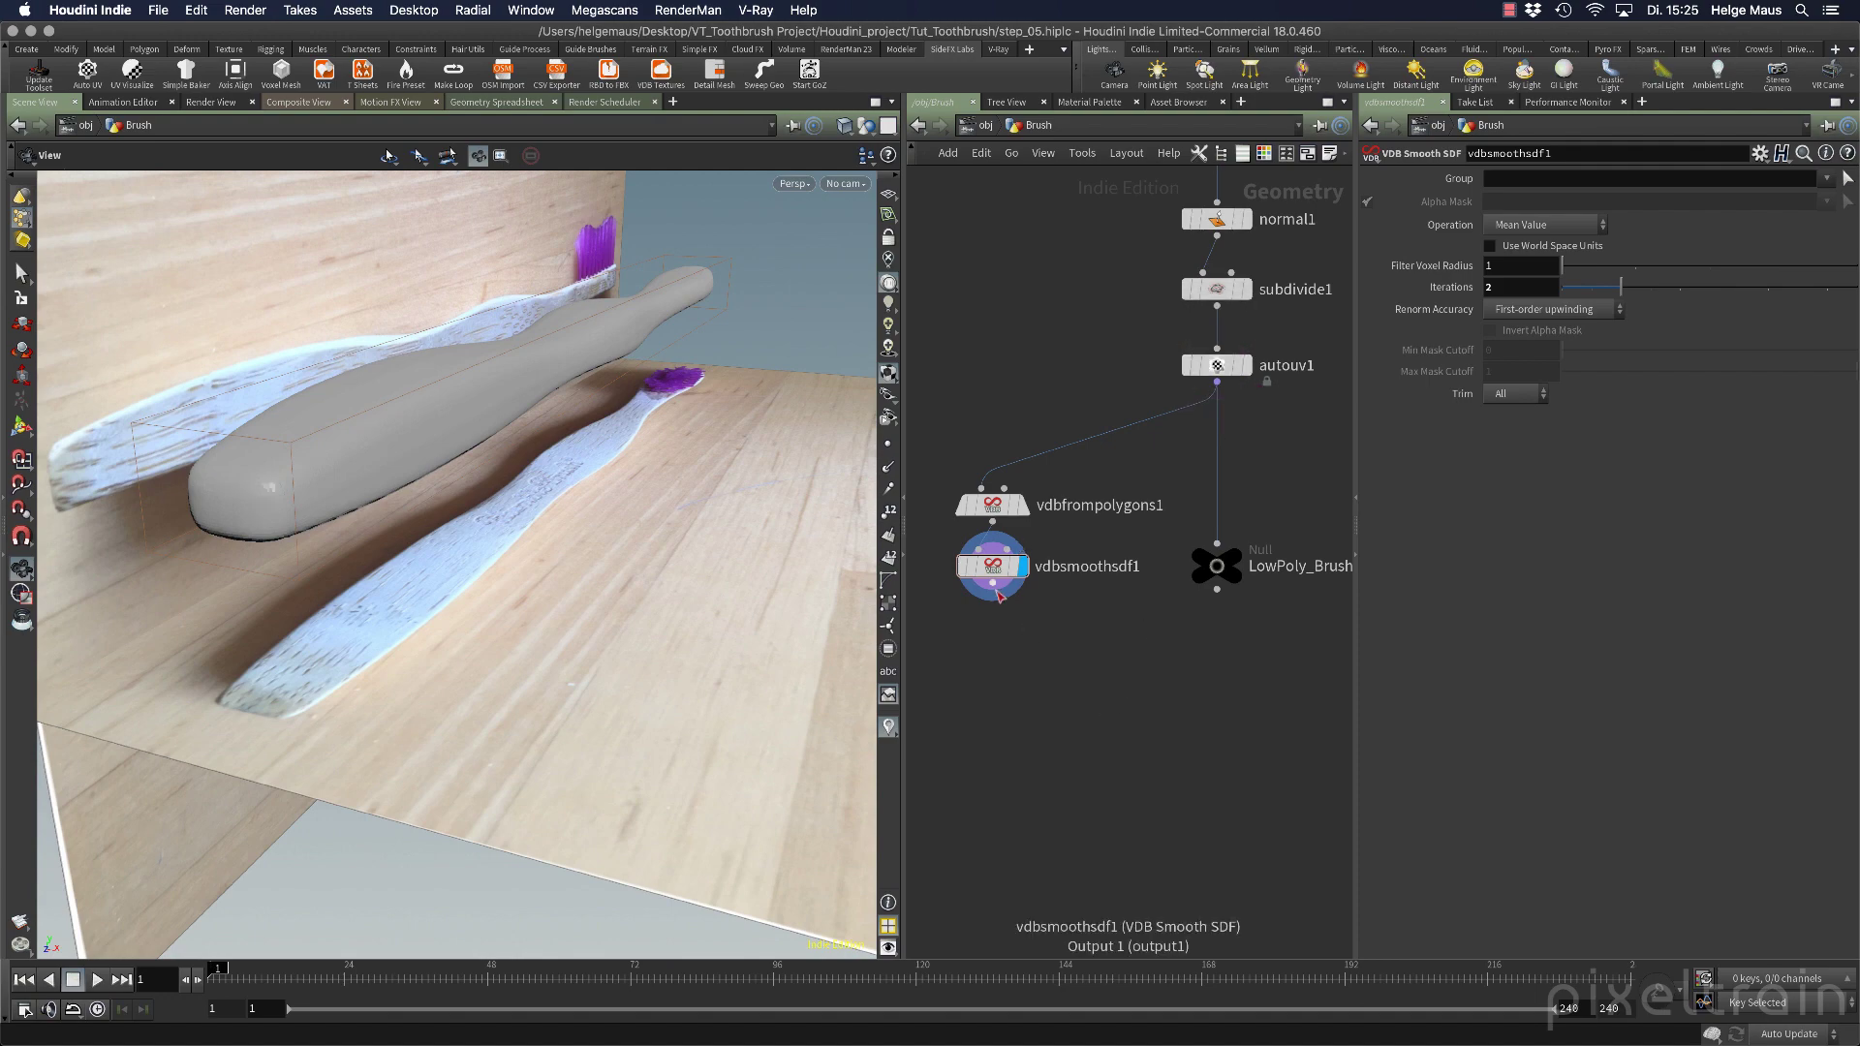
key(Tab)
text(vdb)
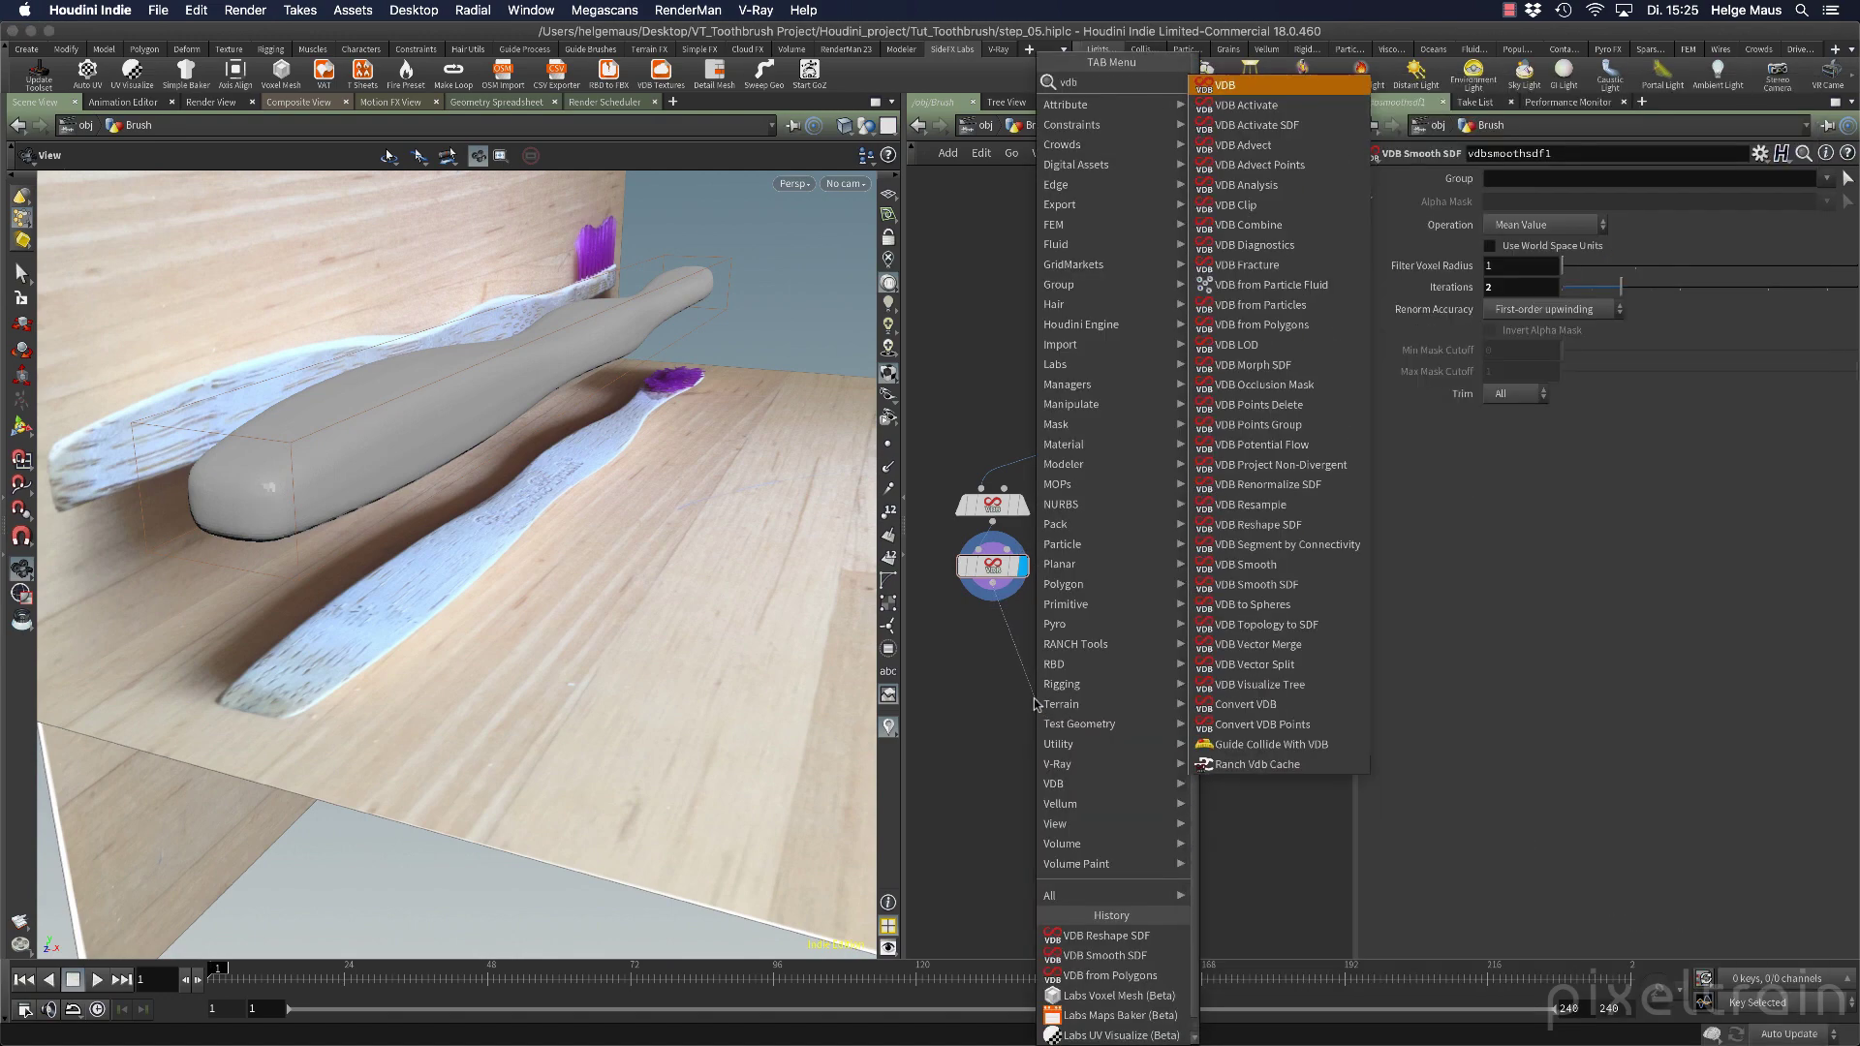
text( co)
key(Down)
key(Return)
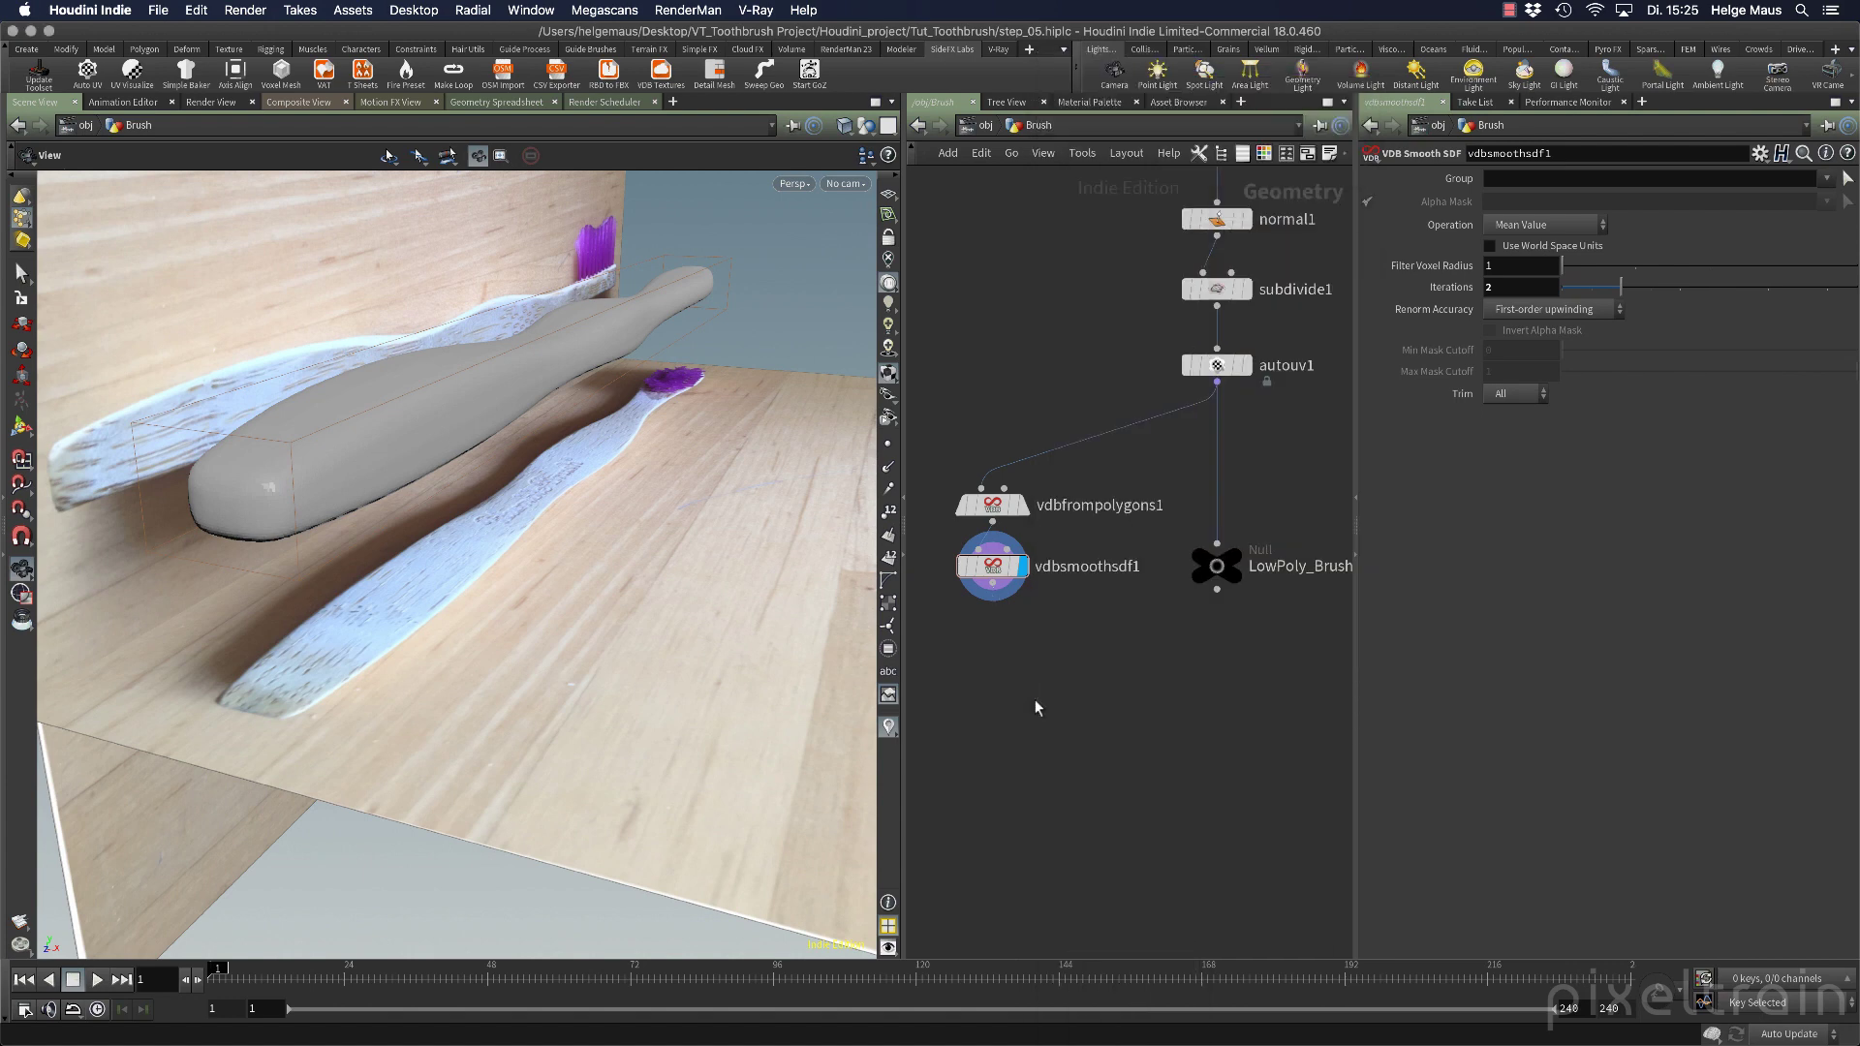
click(998, 630)
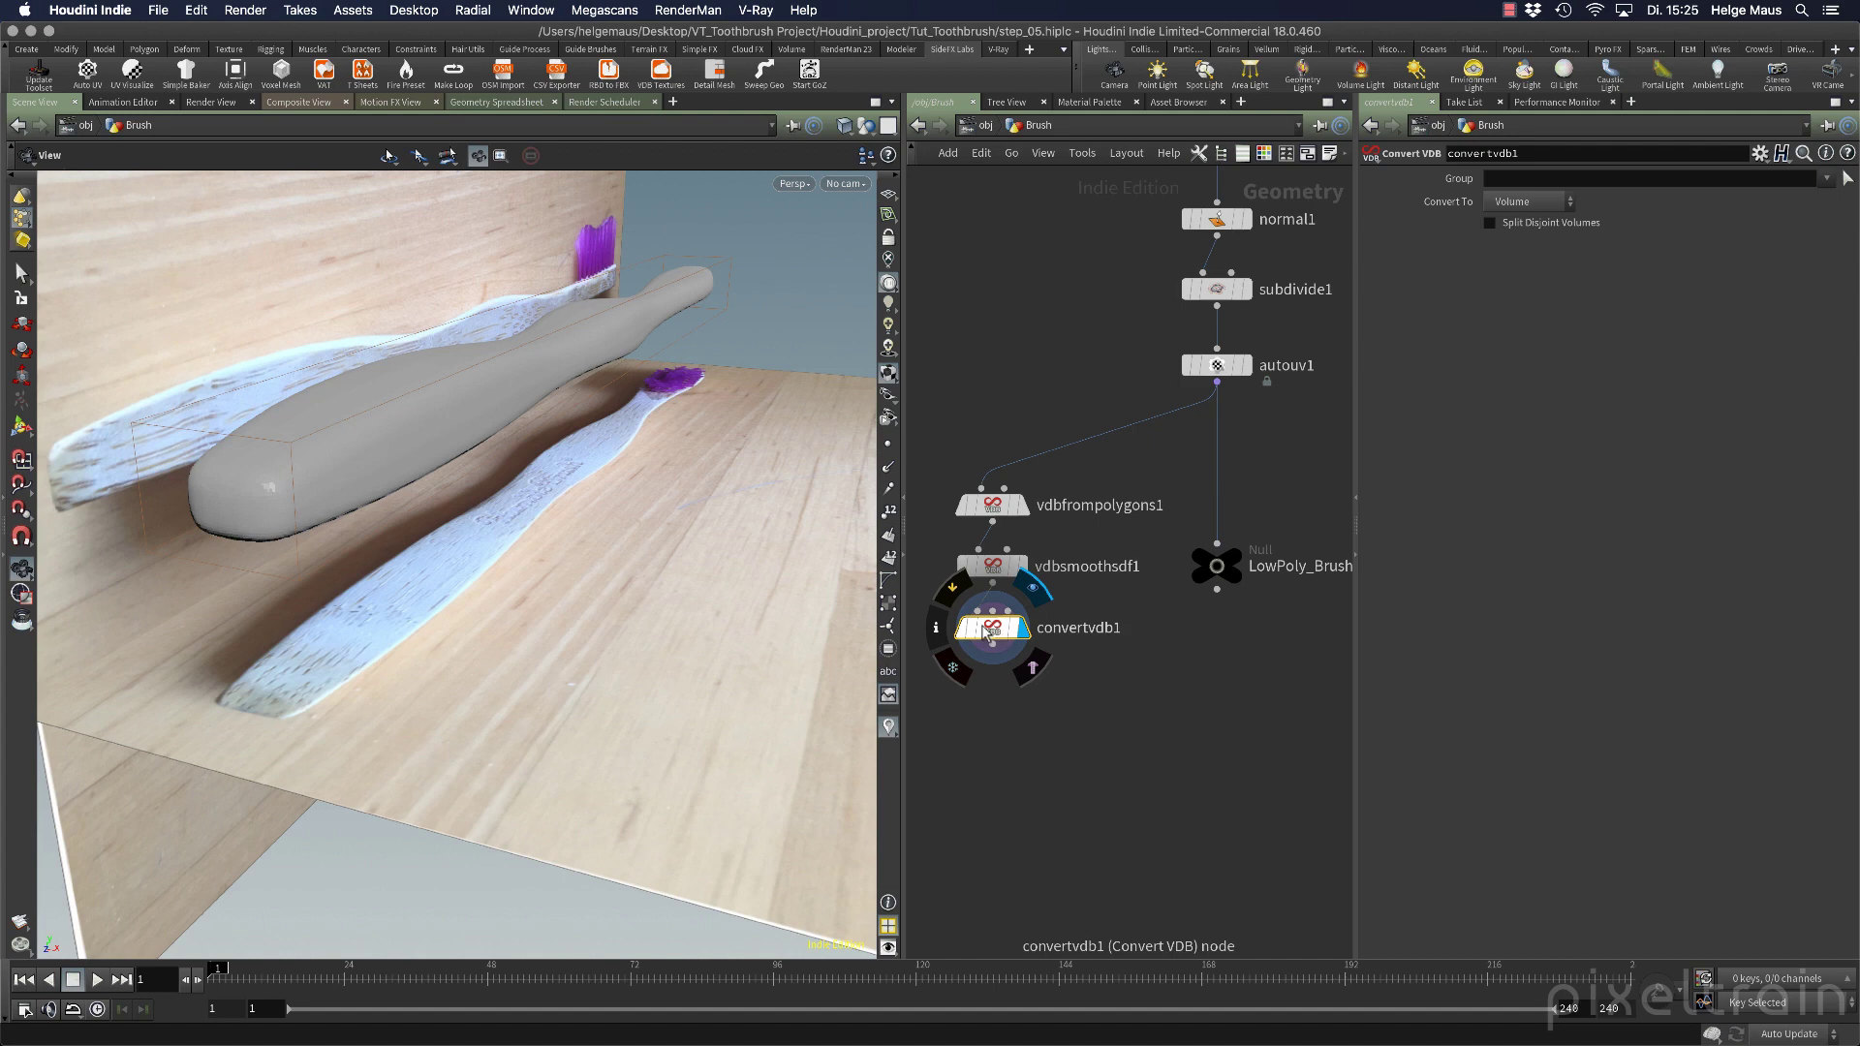
Set Convert To of convertvdb1 to Polygons and compare its mesh density with LowPoly_Brush, ending with convertvdb1 displayed.
middle_click(991, 631)
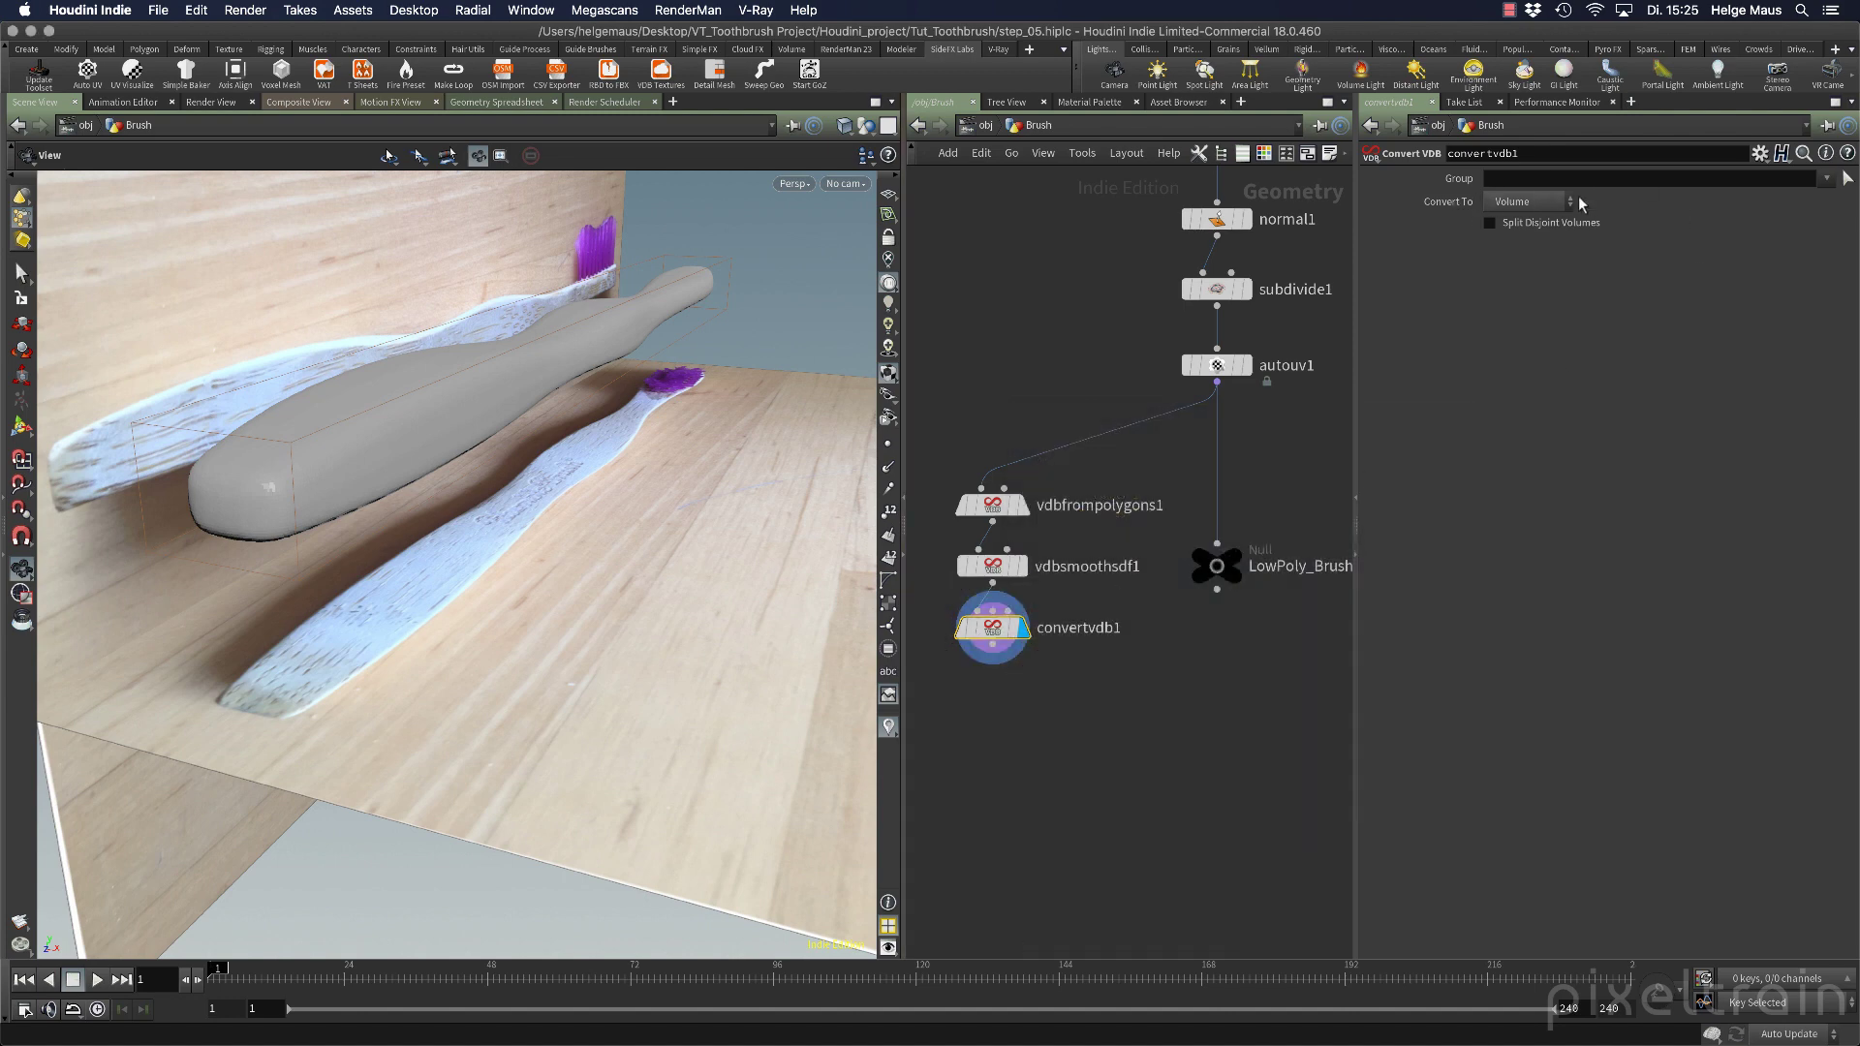
click(1527, 202)
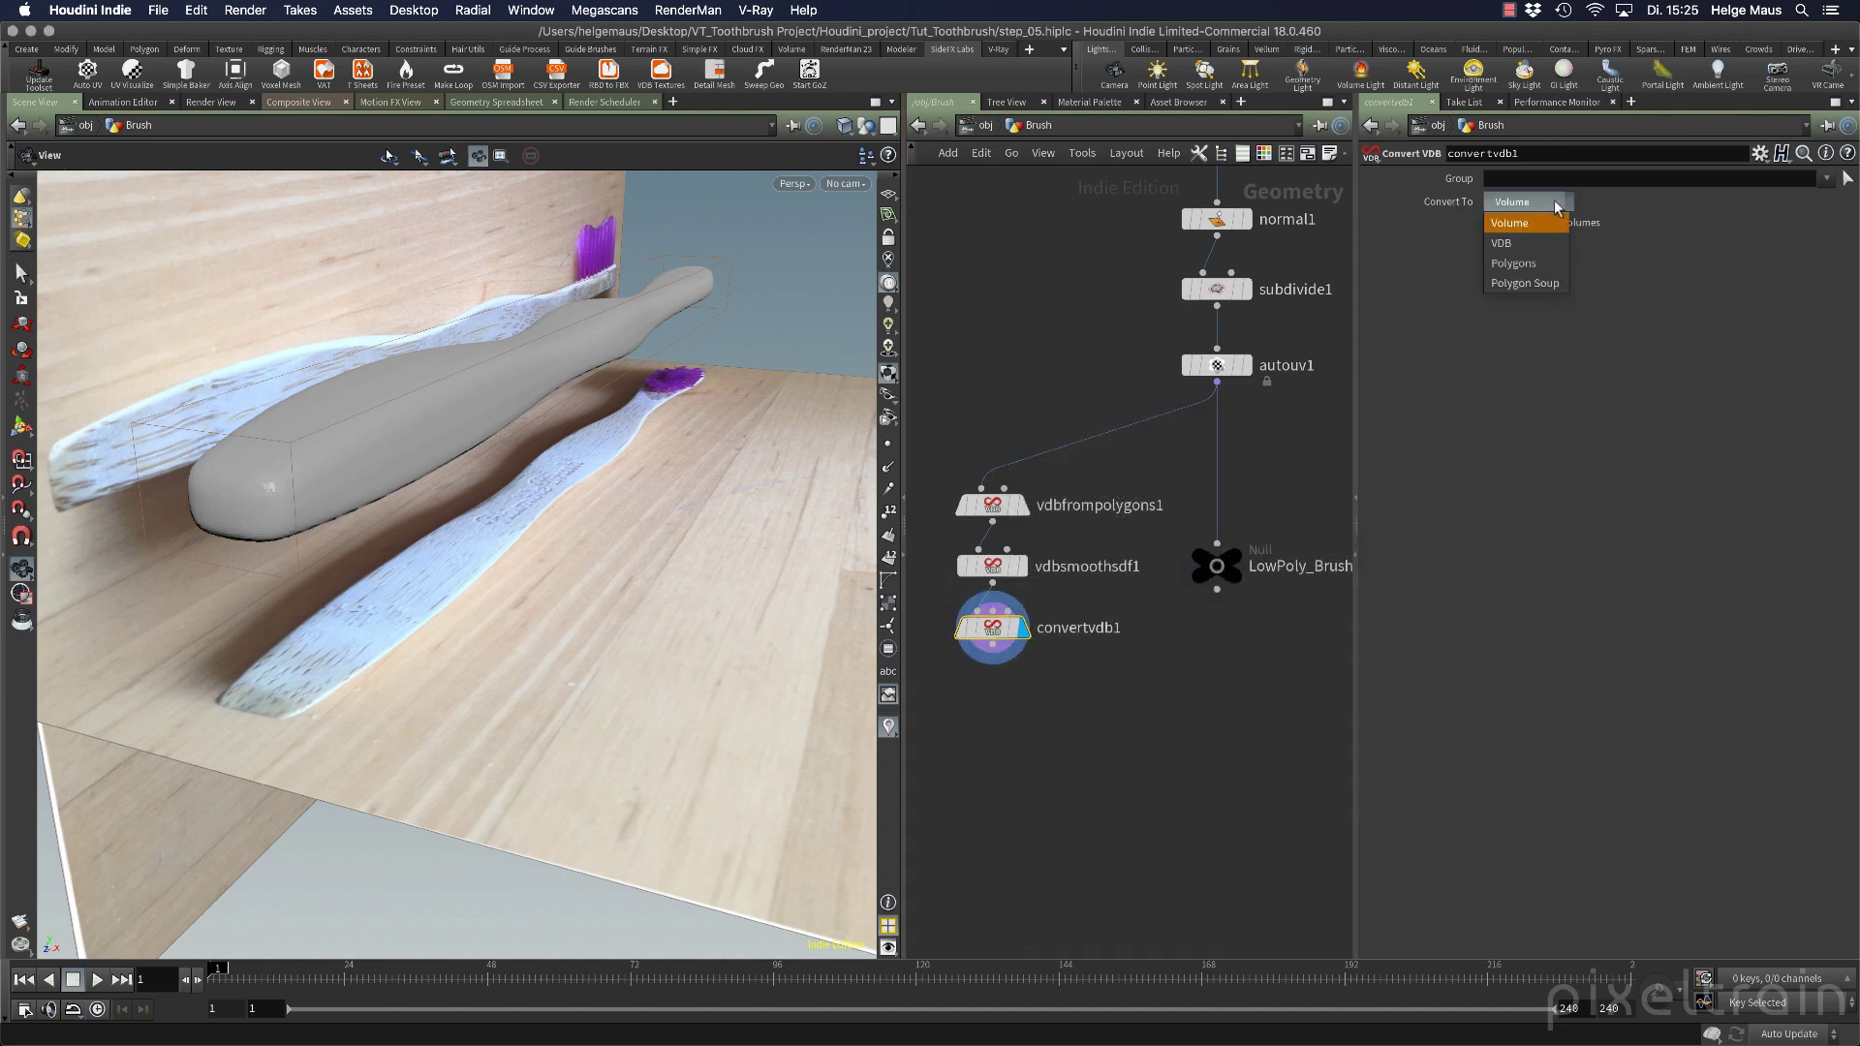
click(1518, 263)
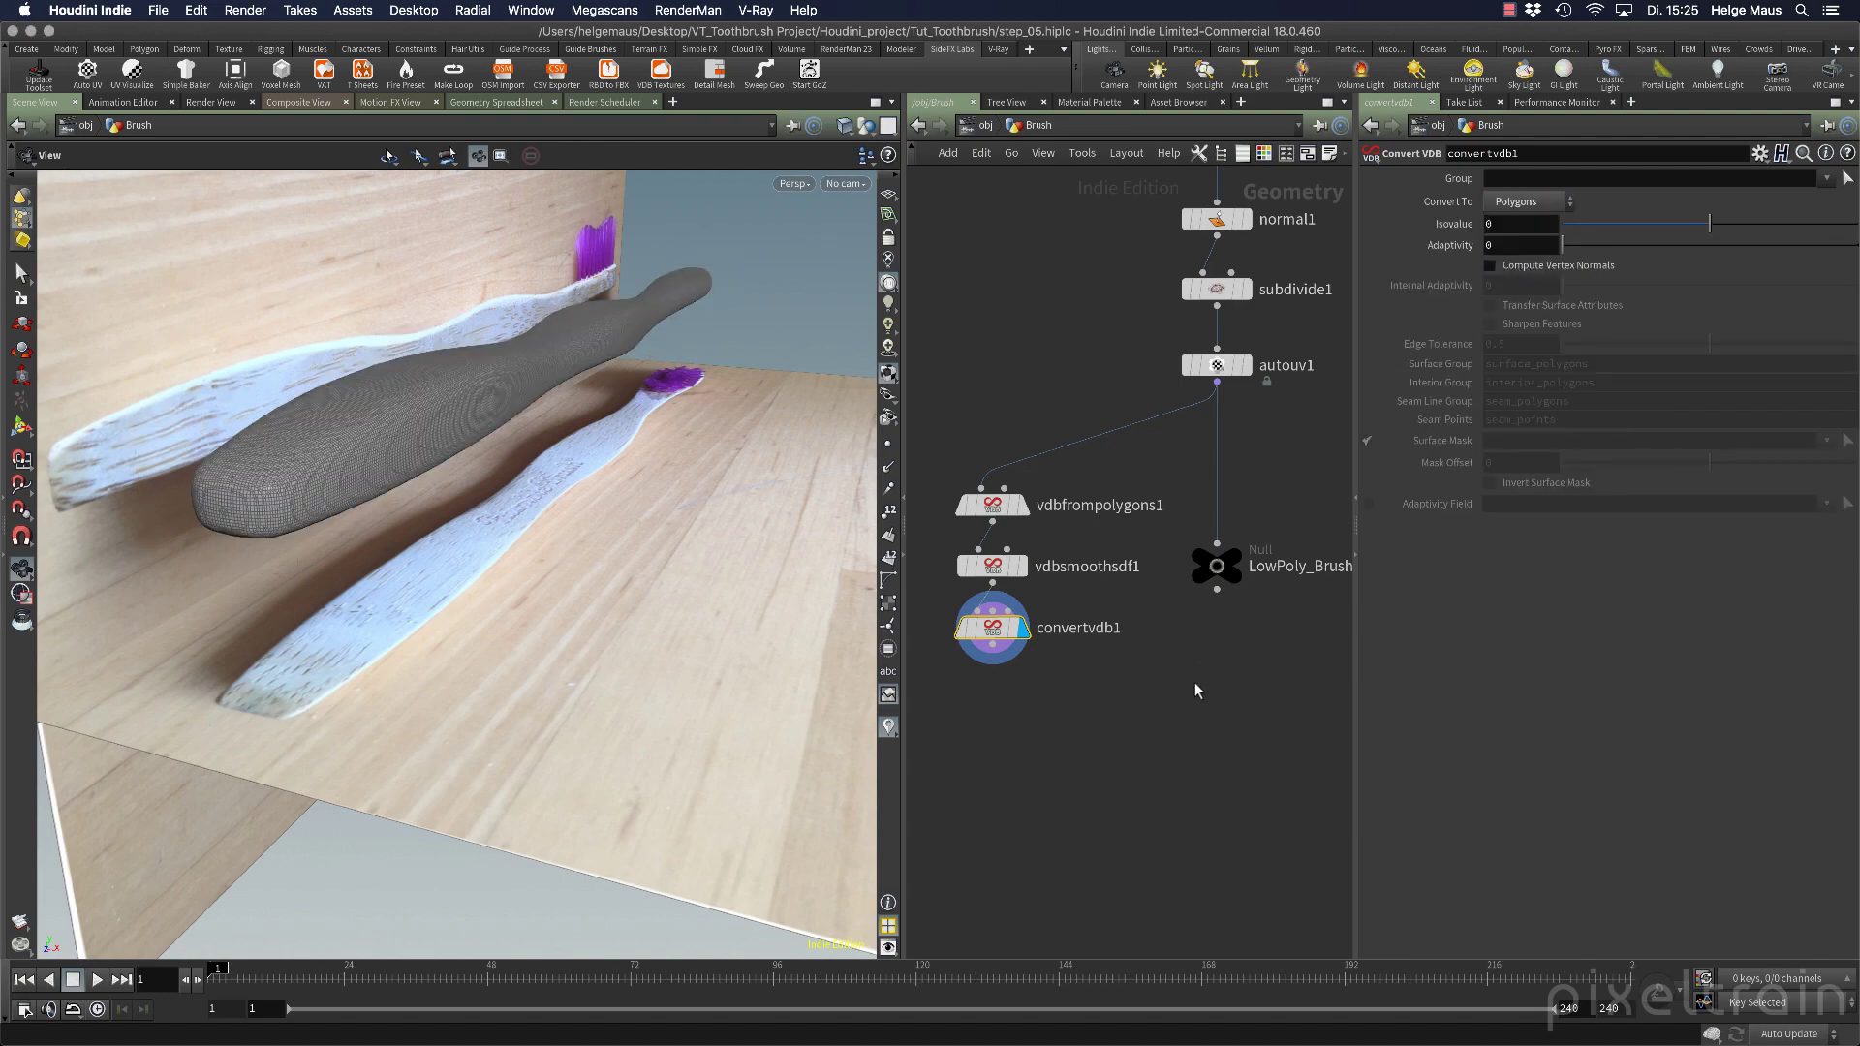
drag(748, 531, 498, 381)
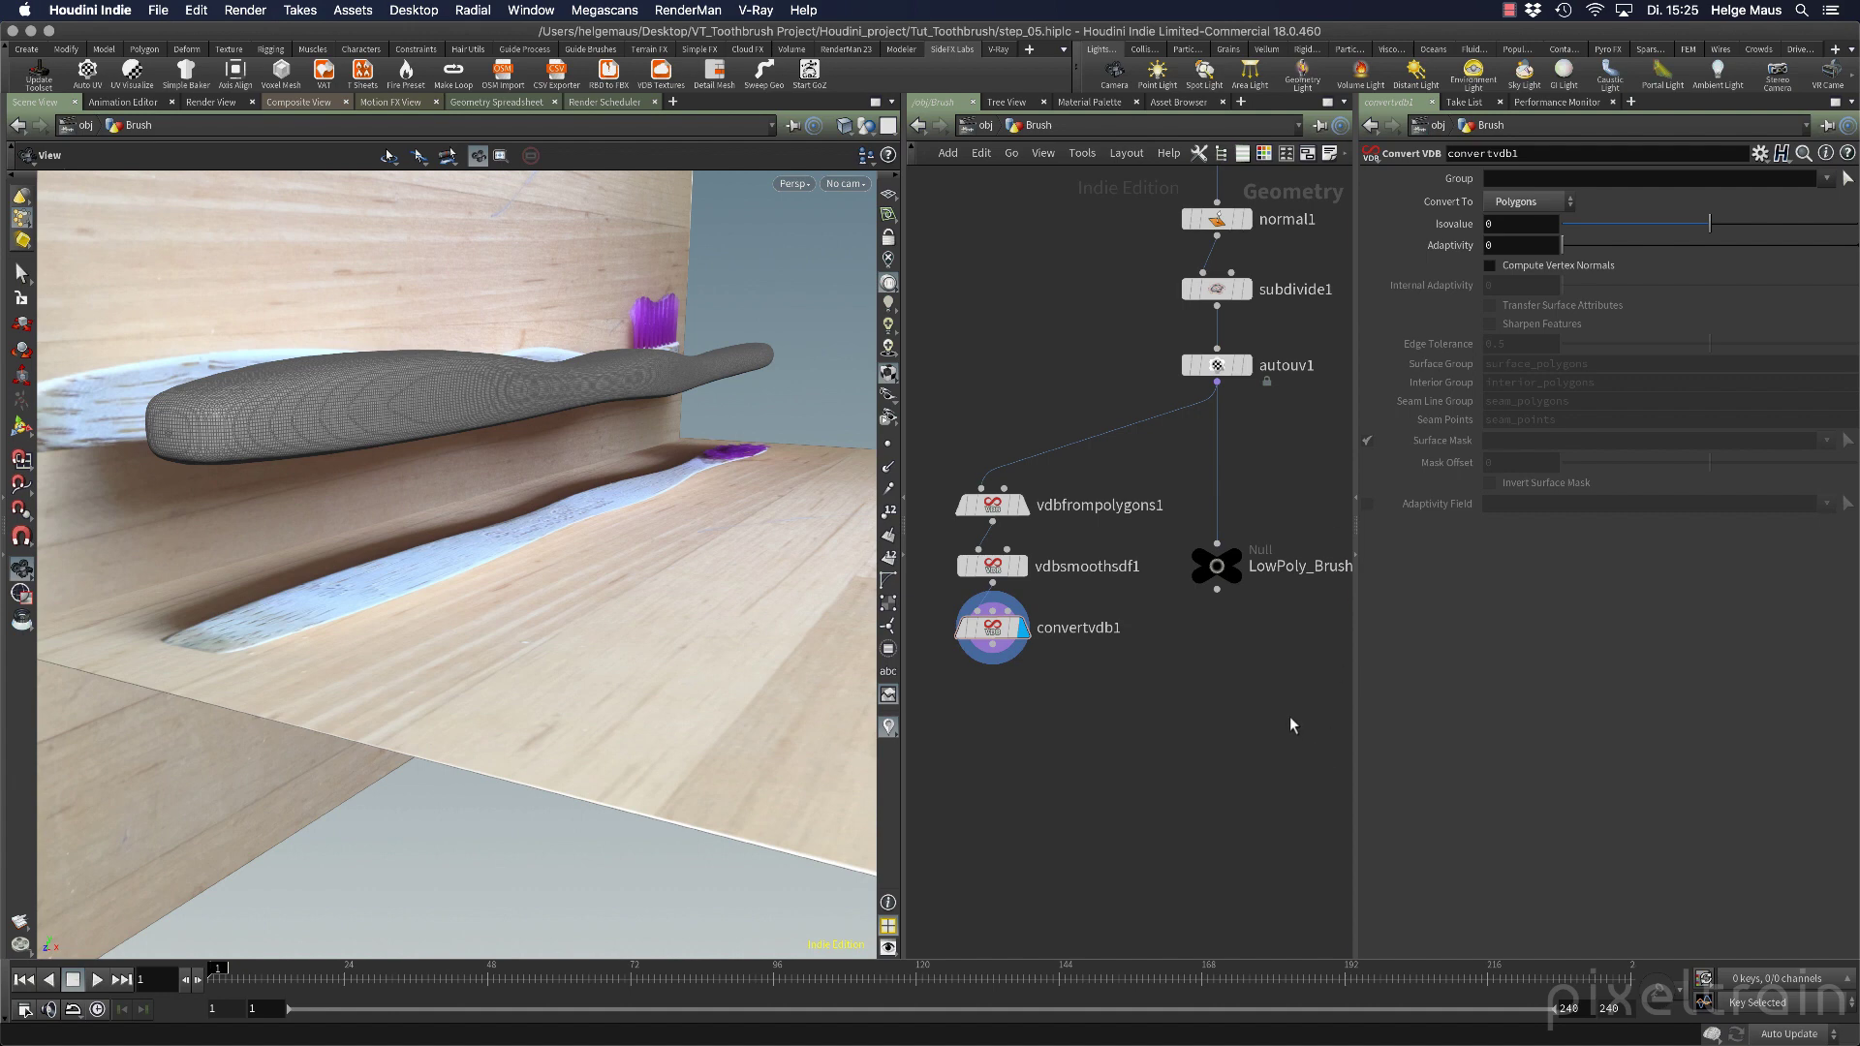
click(1234, 557)
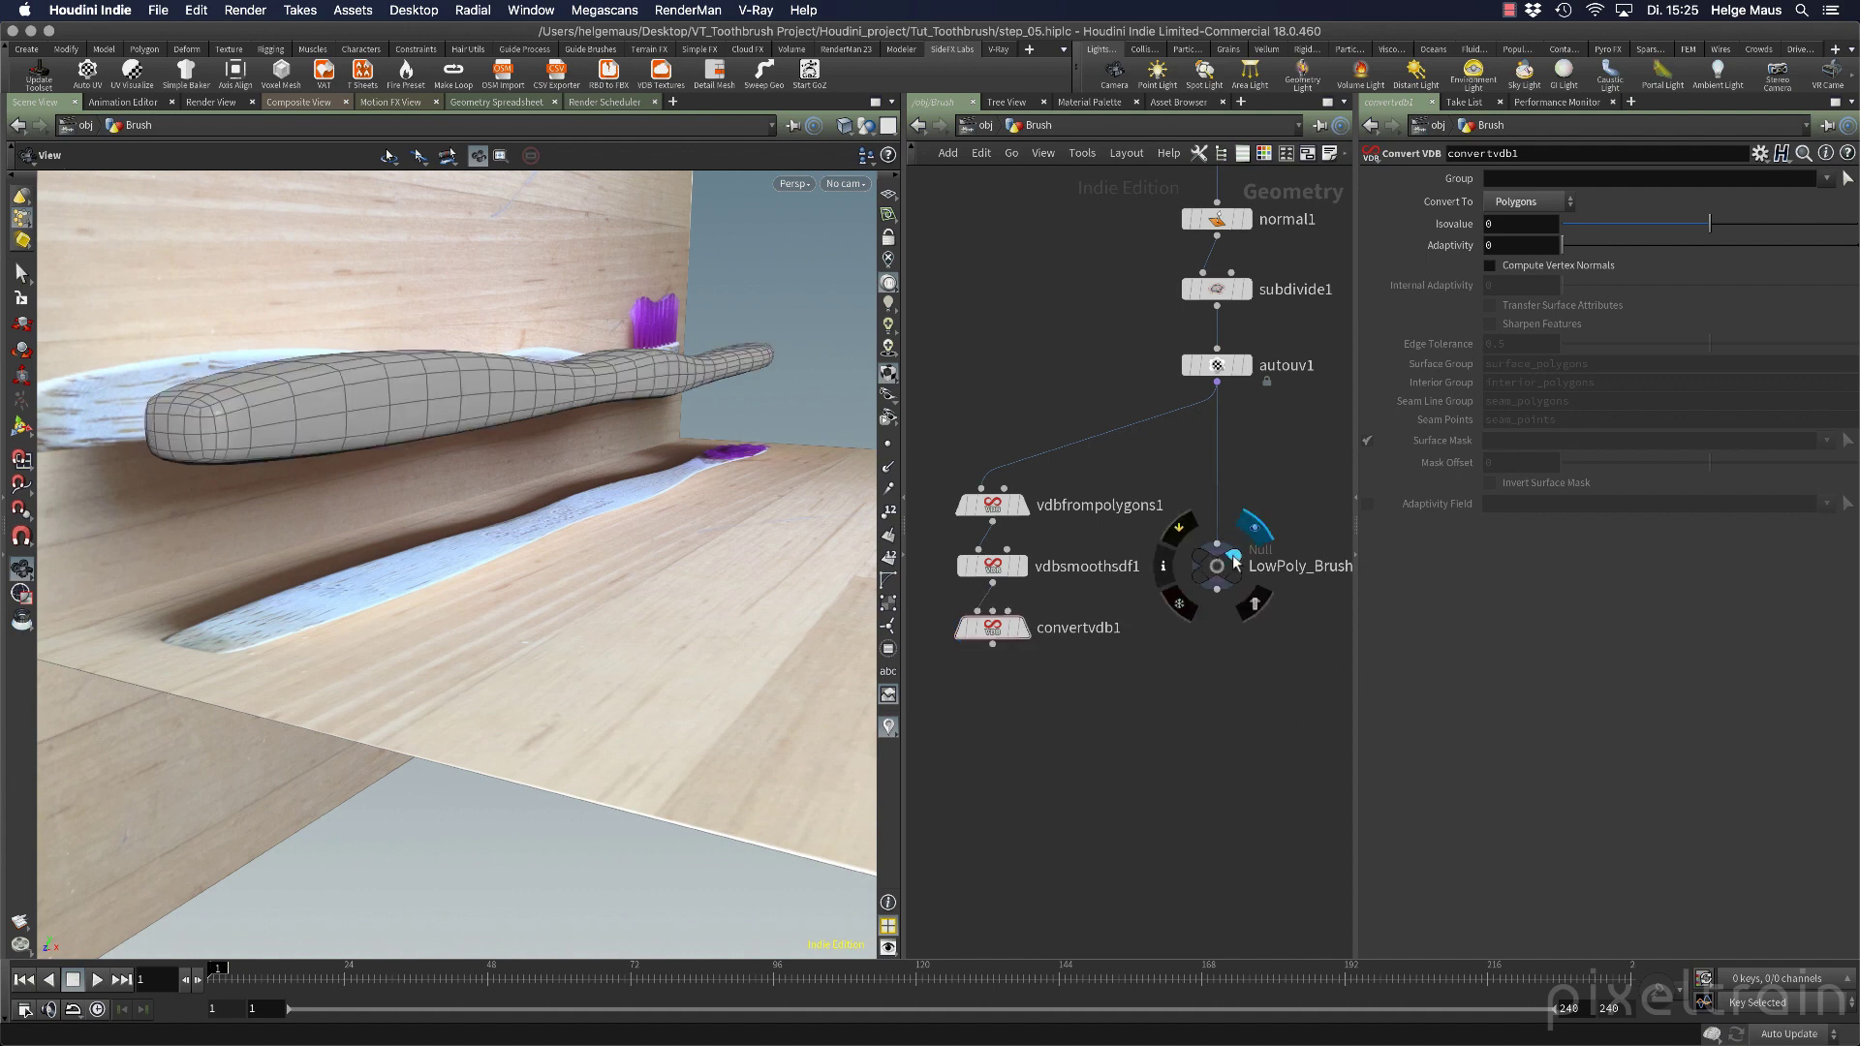
click(1026, 632)
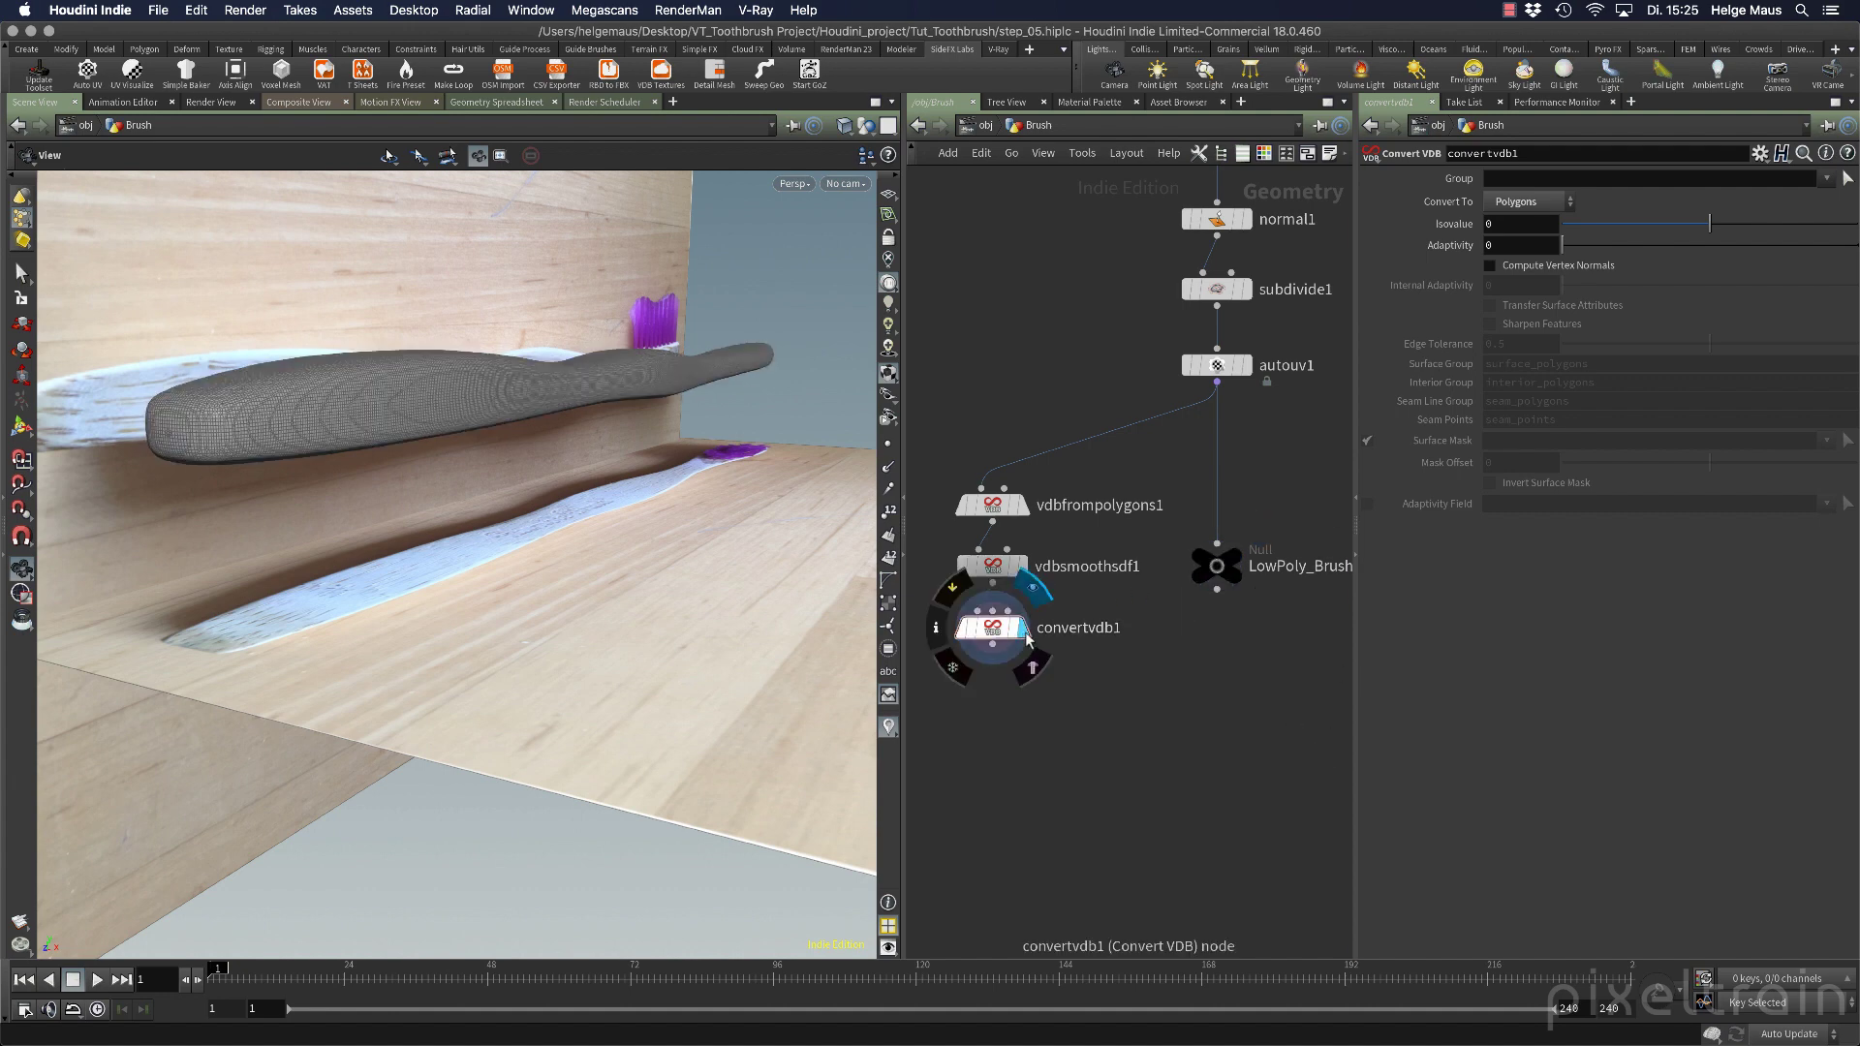
Add a Null node directly below convertvdb1, connected to its output.
middle_drag(1114, 678, 1099, 540)
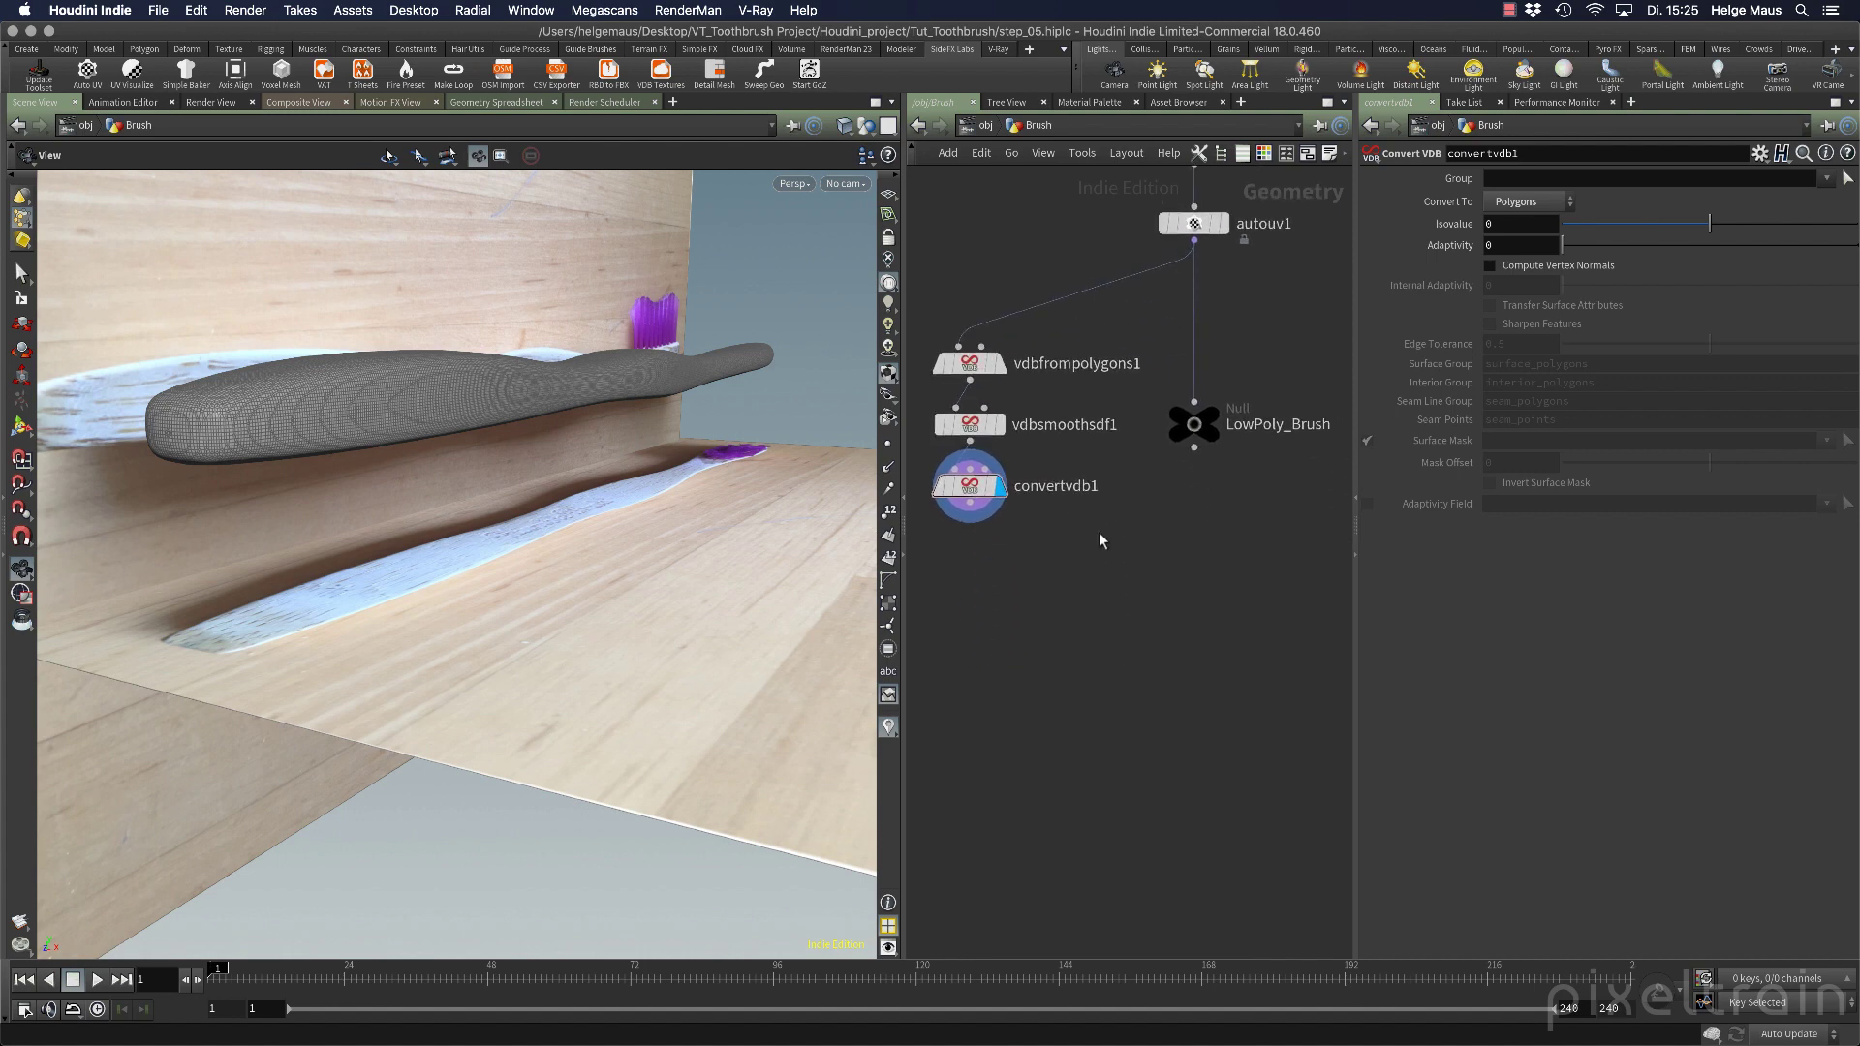
key(Tab)
text(null)
key(Return)
click(986, 609)
drag(989, 616, 970, 554)
Rename the new Null node below convertvdb1 as HighPoly_Brush.
double_click(1018, 573)
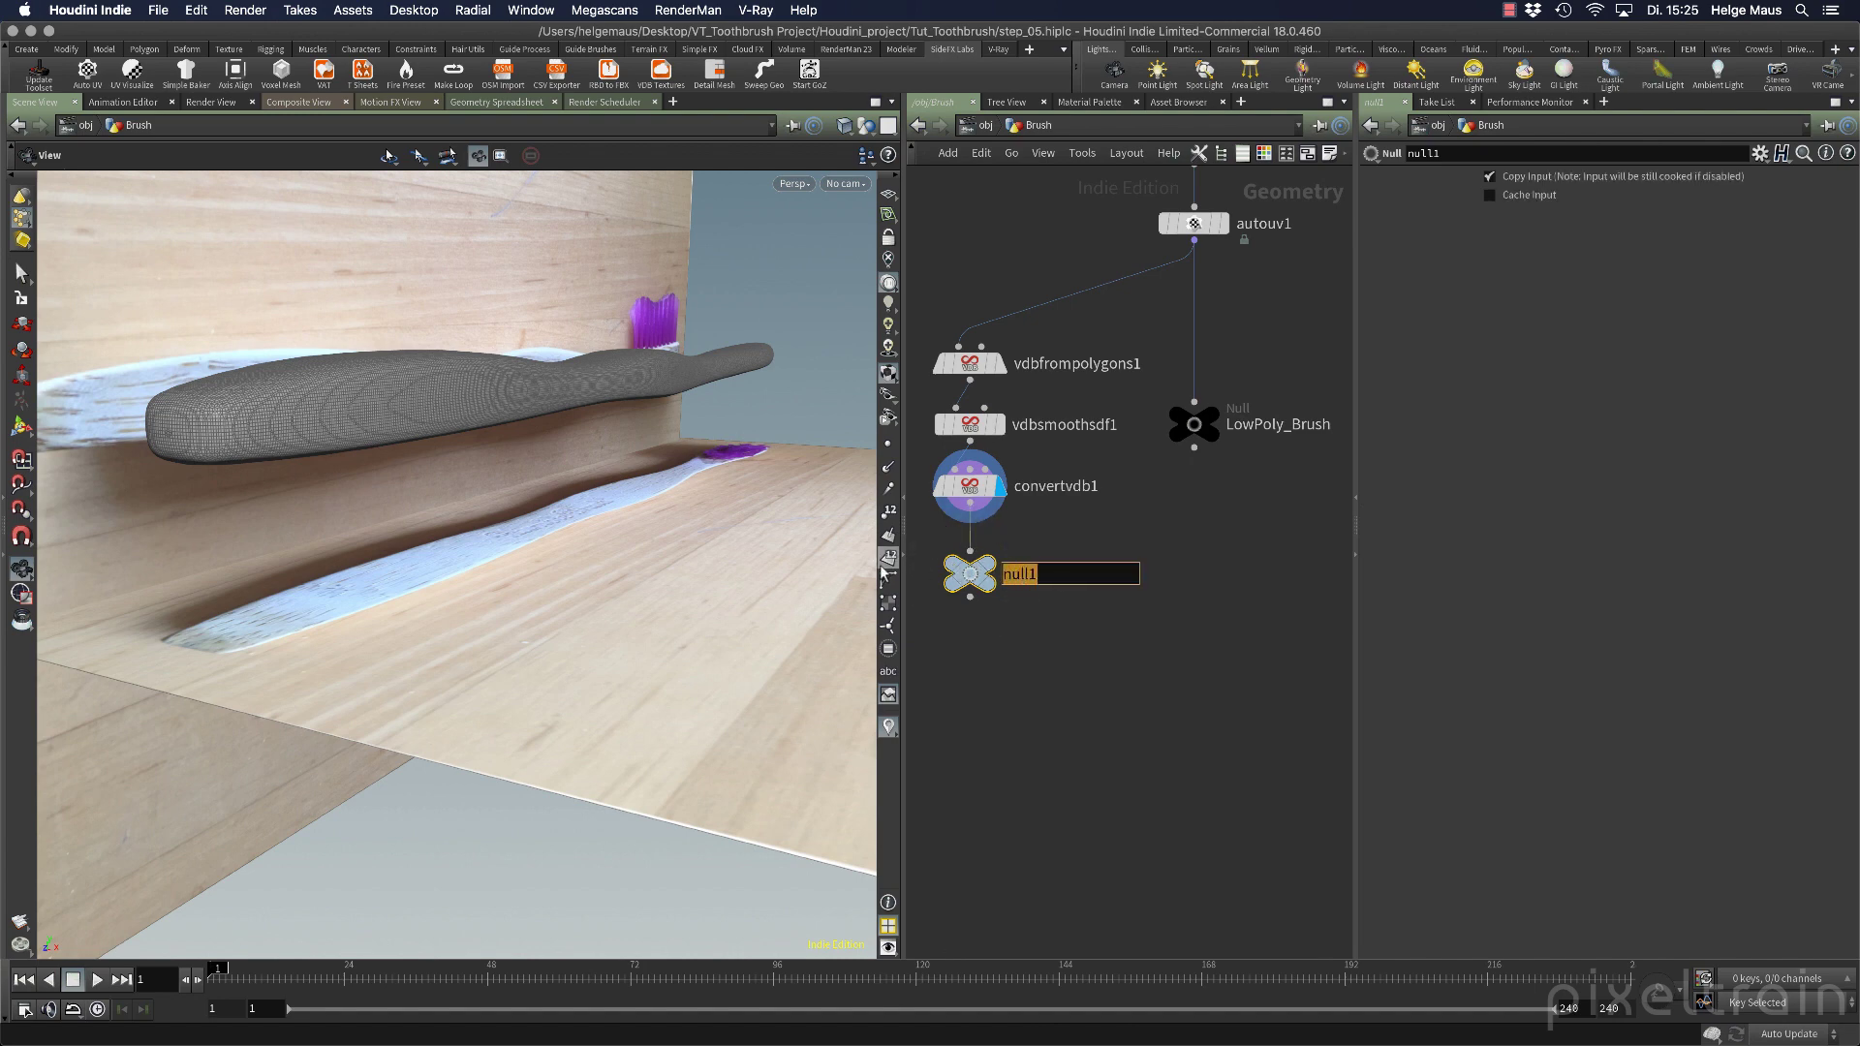
text(HighPoly_Br)
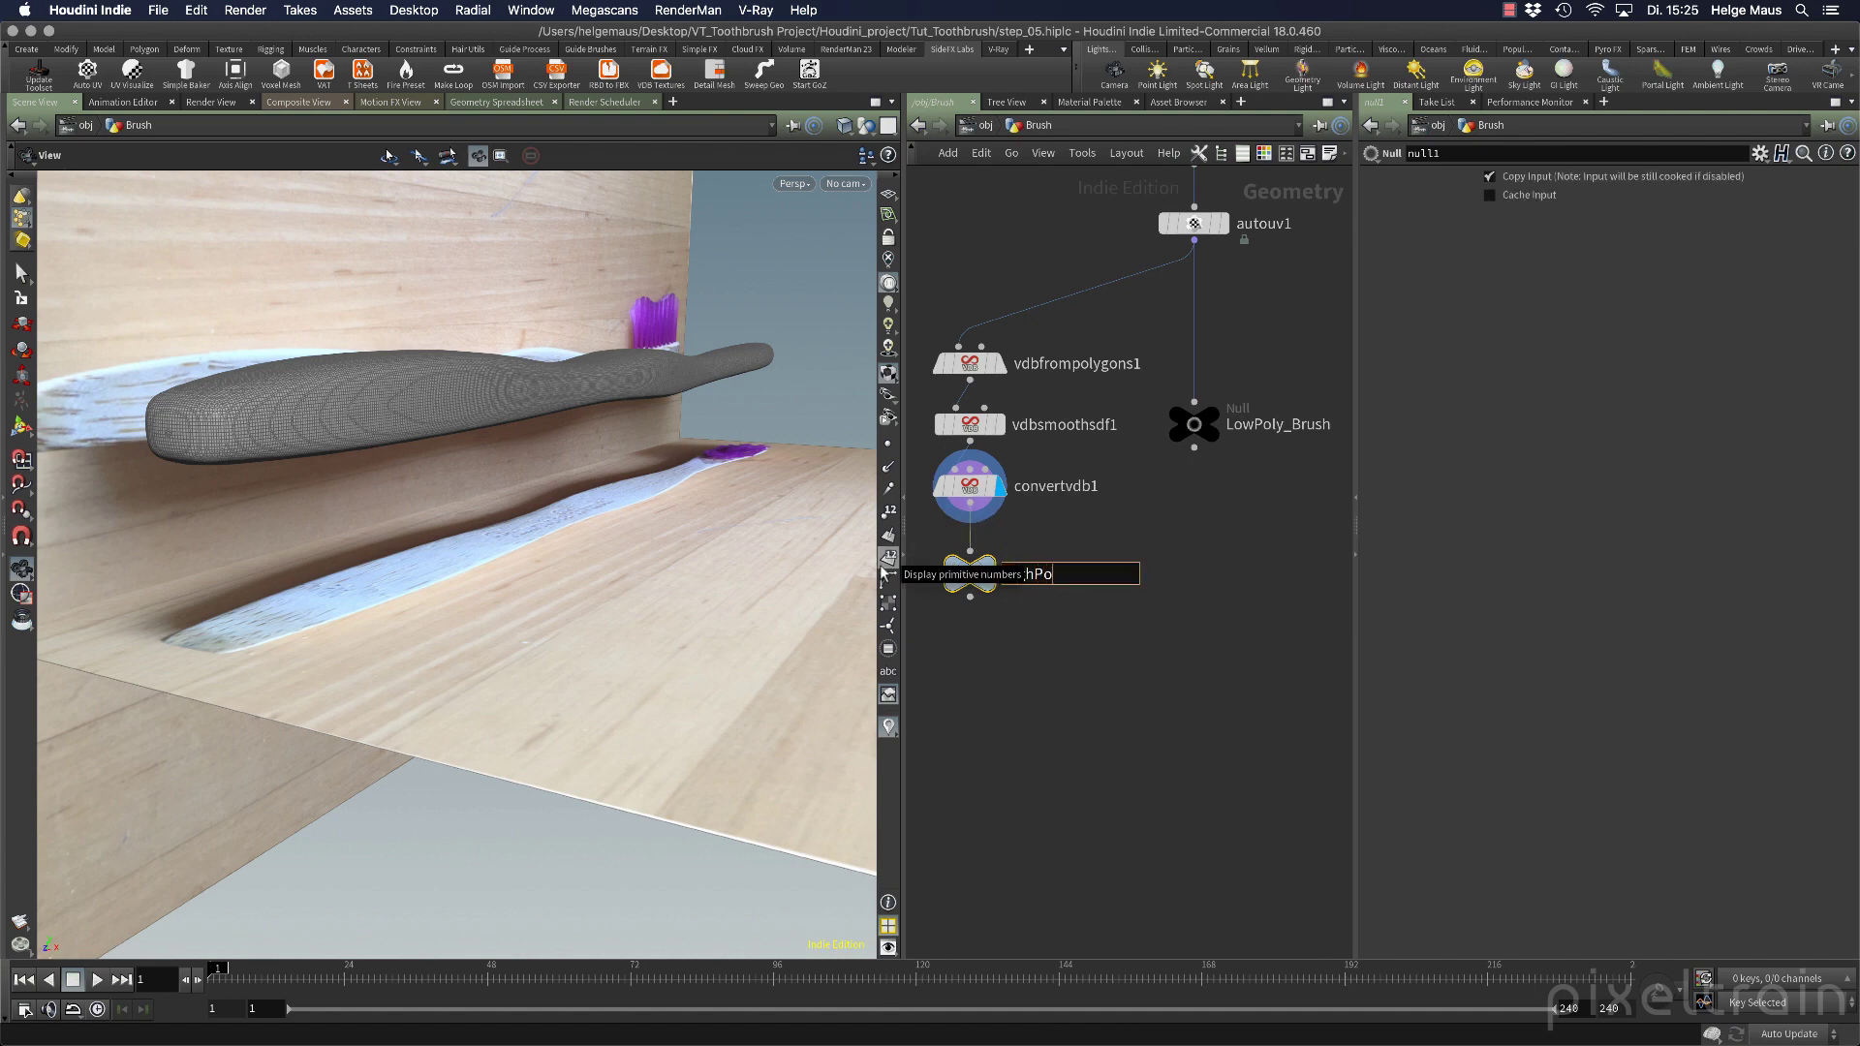
text(ush)
key(Return)
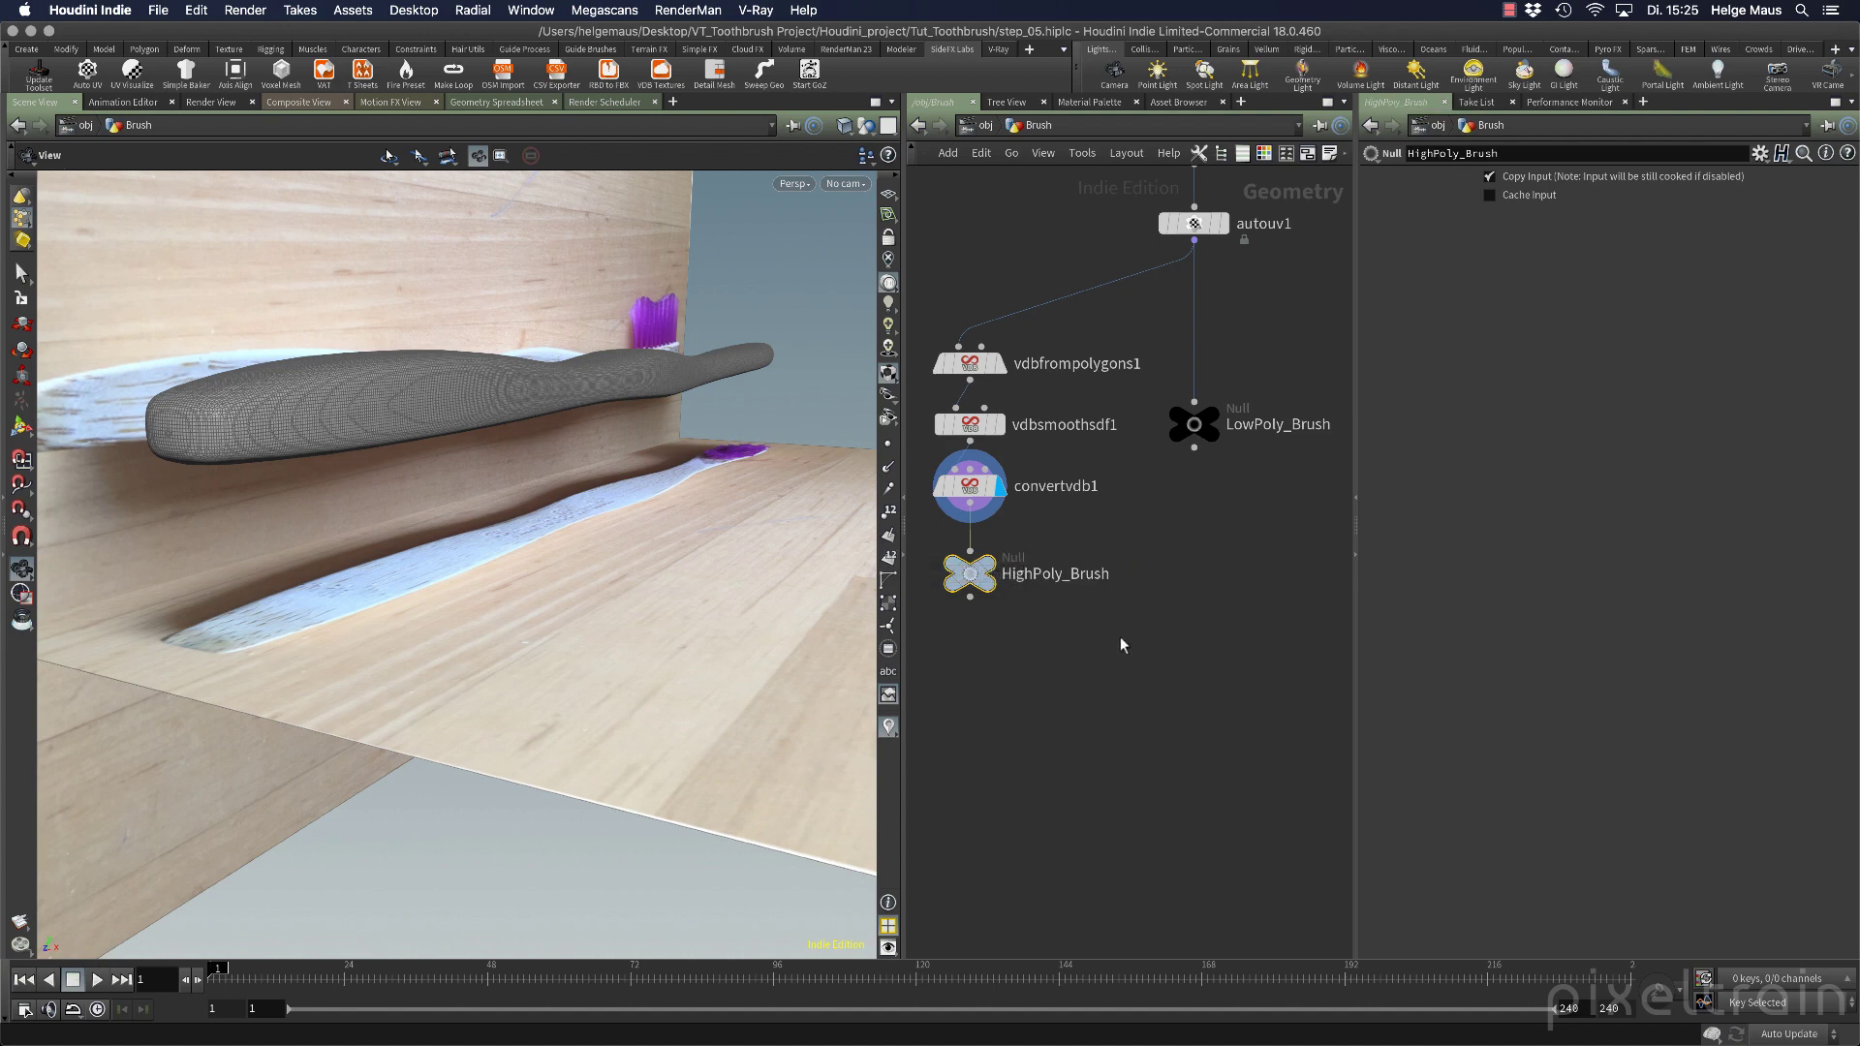
Color the HighPoly_Brush node black and make it the displayed node, saving the scene file.
key(c)
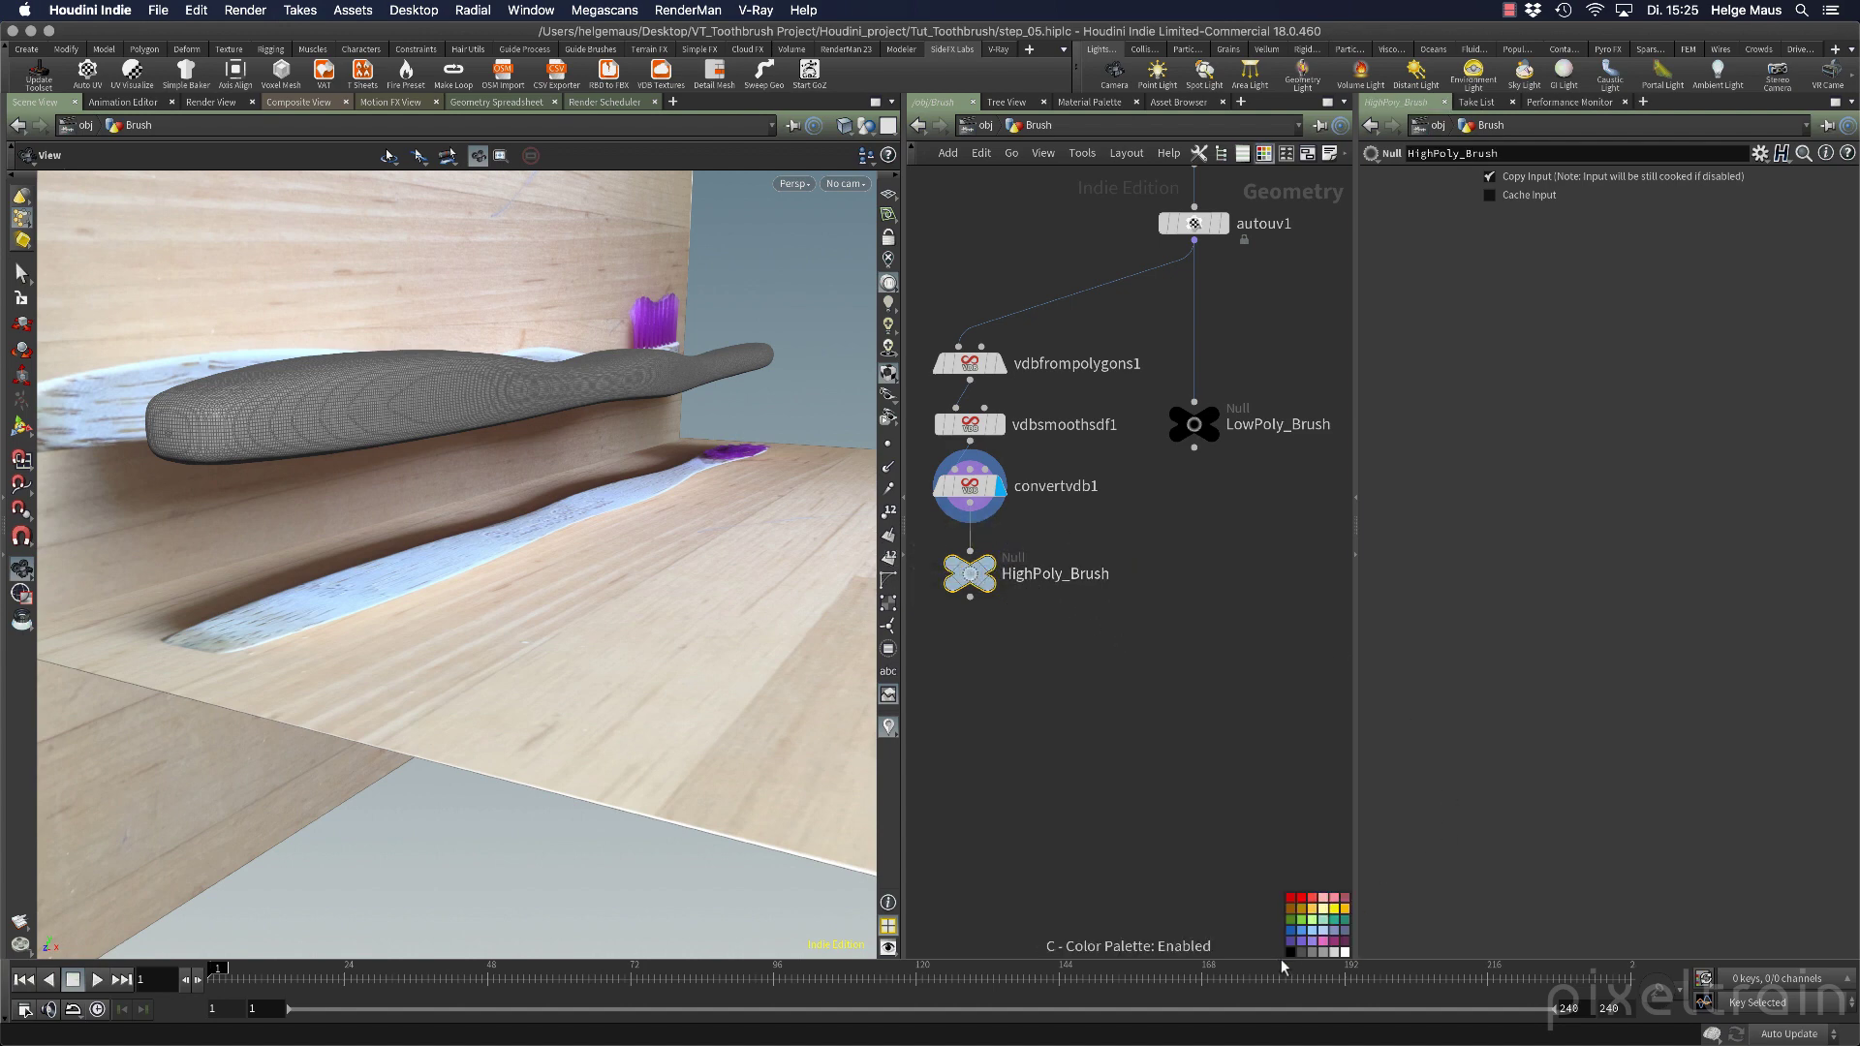
click(989, 585)
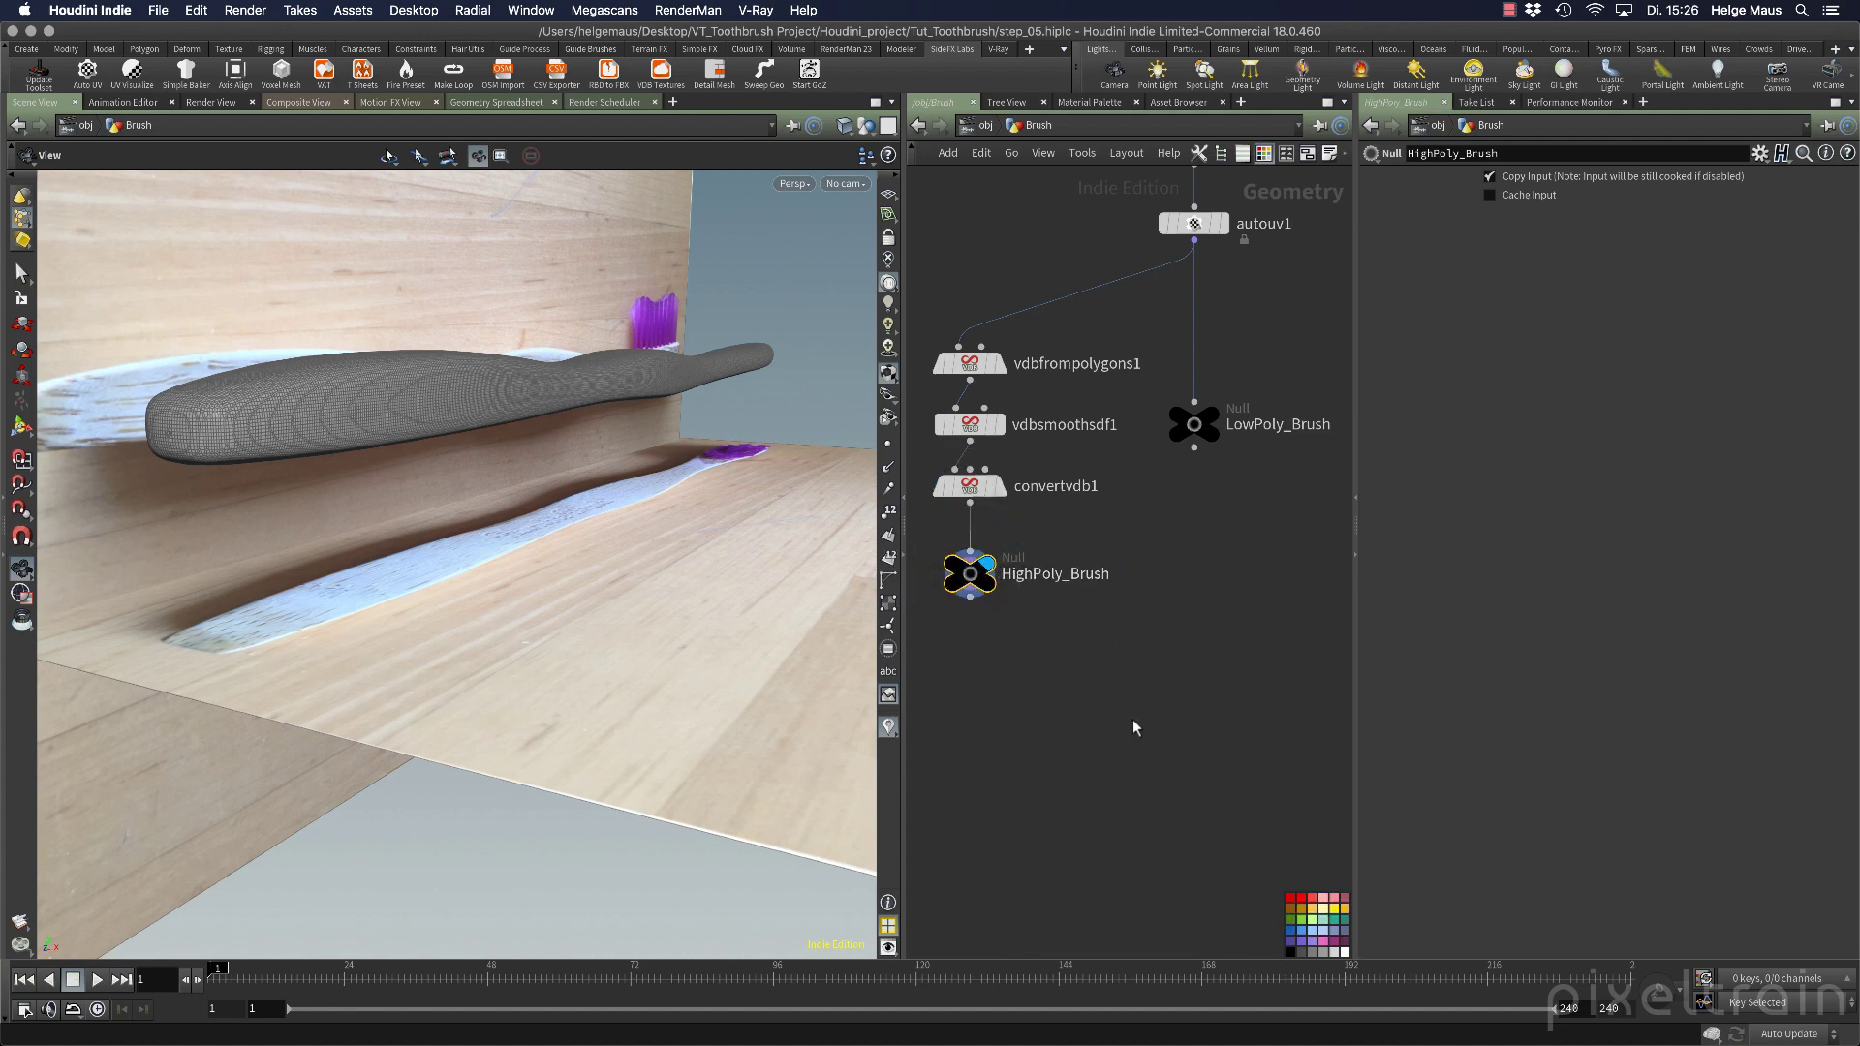
key(super+s)
Add a ROP FBX Output node directly below HighPoly_Brush, connected to its output.
middle_drag(1112, 688, 1087, 539)
key(Tab)
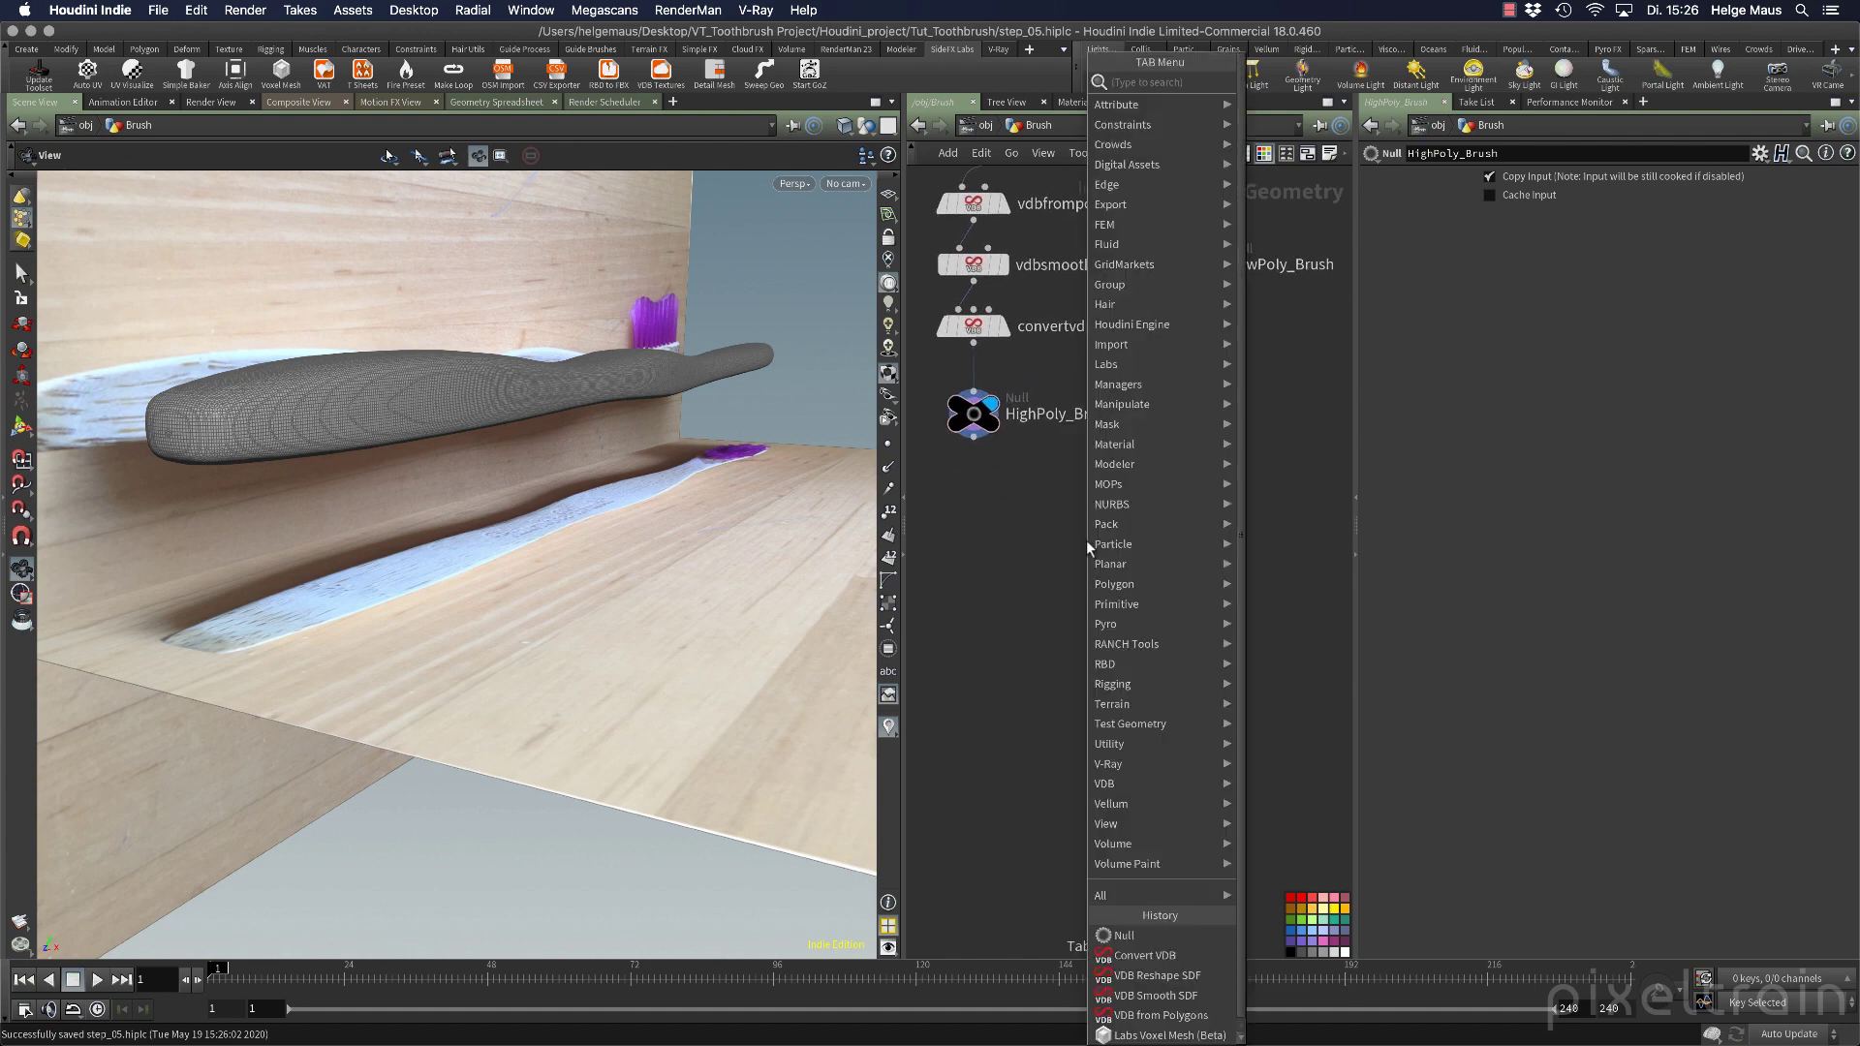
text(rop)
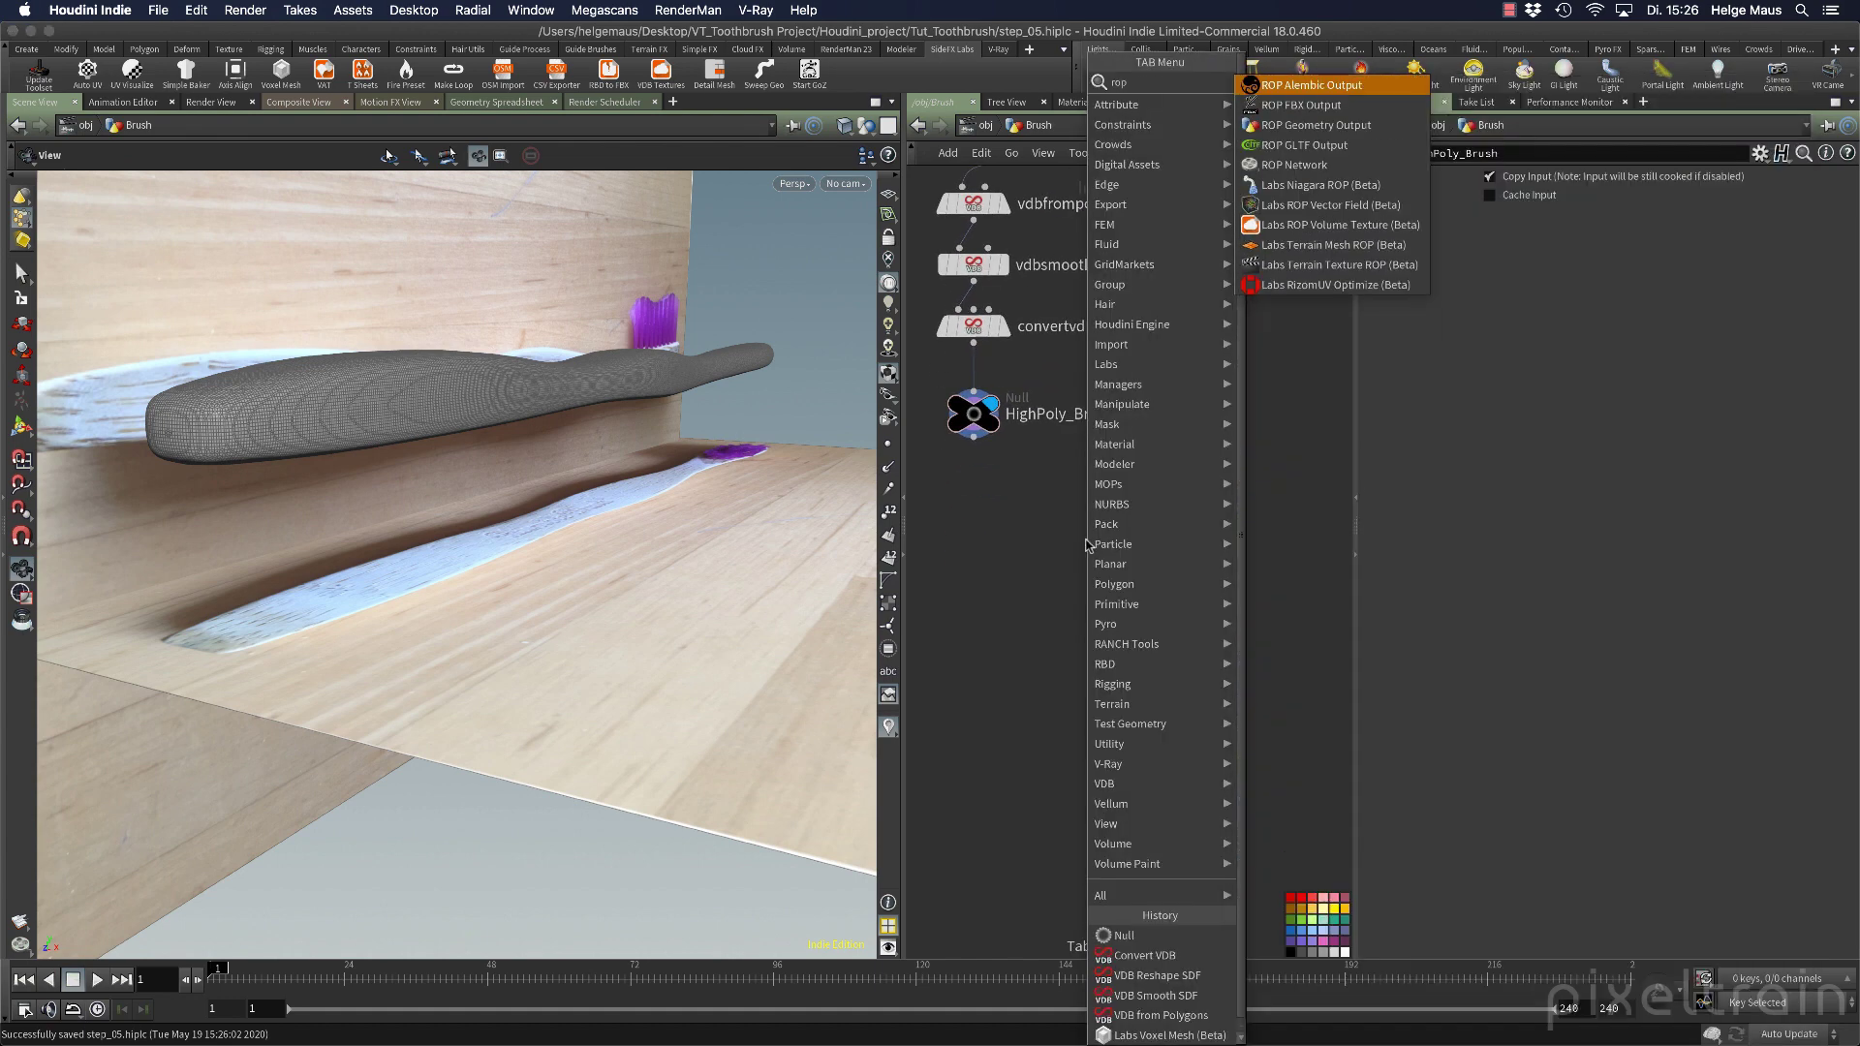
key(Down)
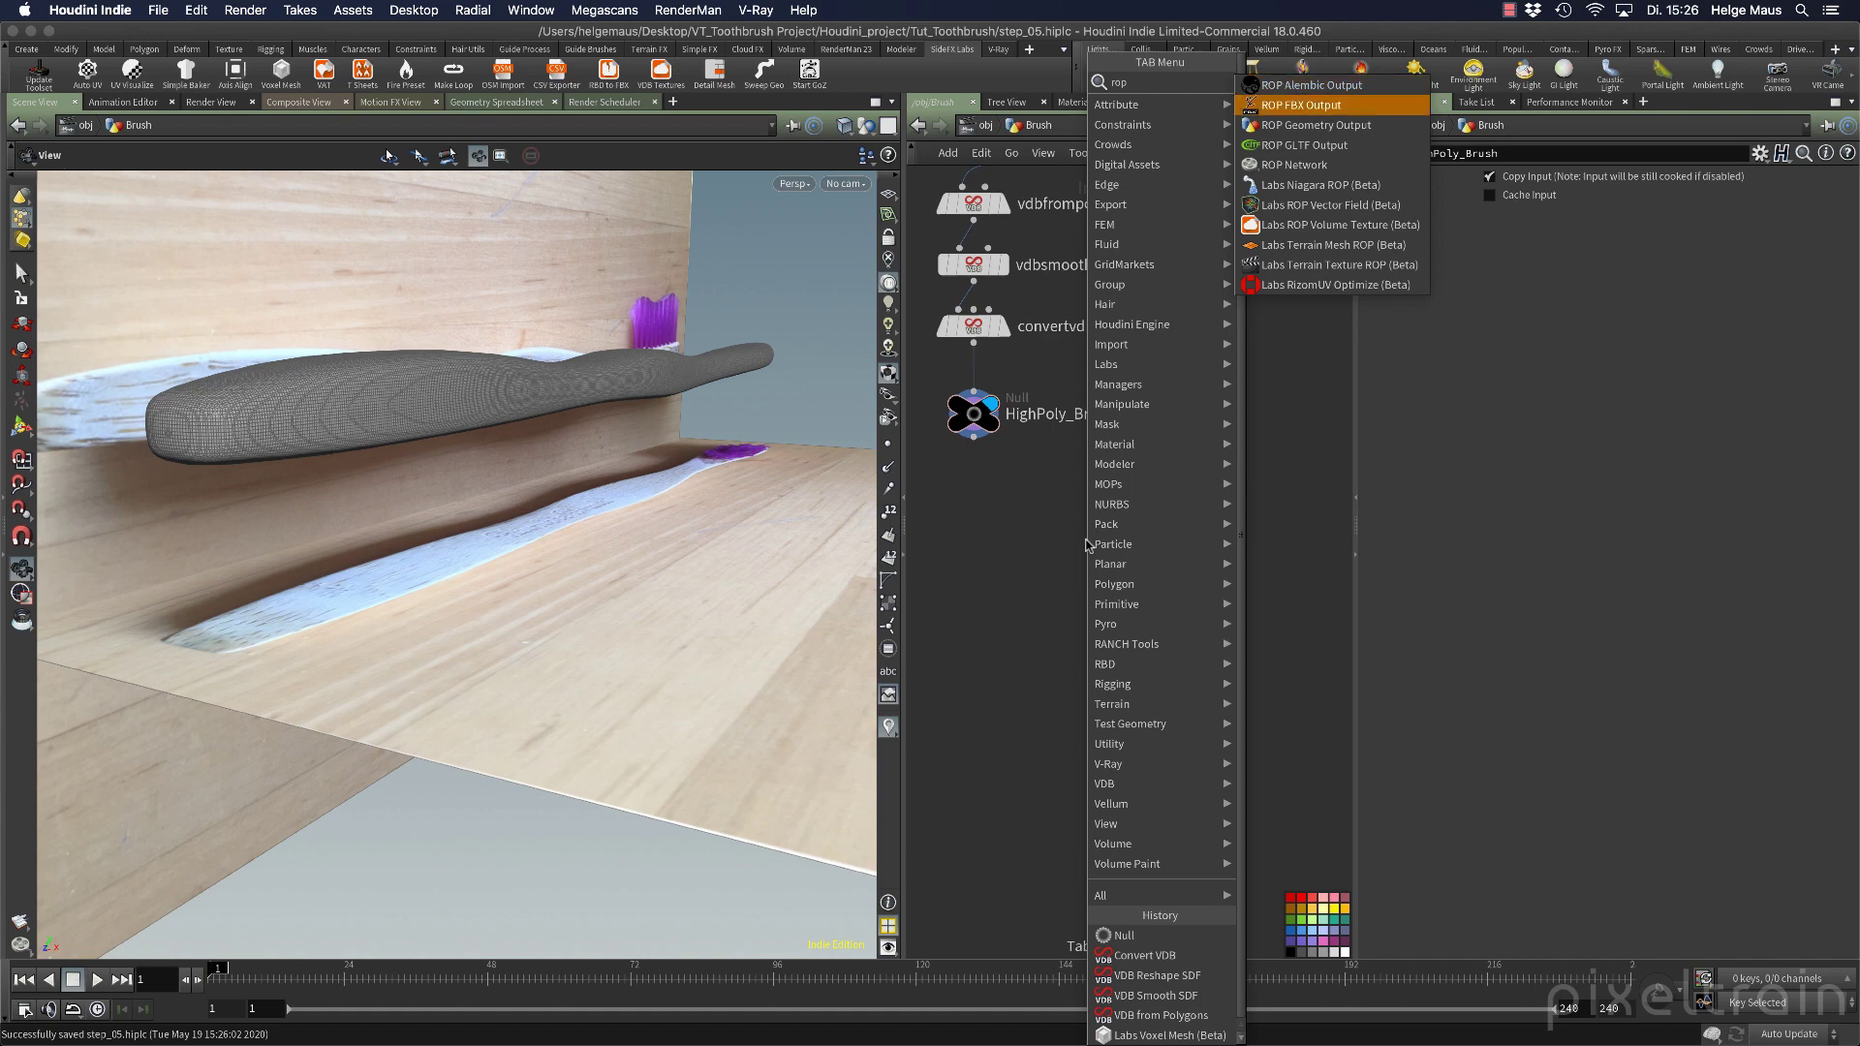
key(Return)
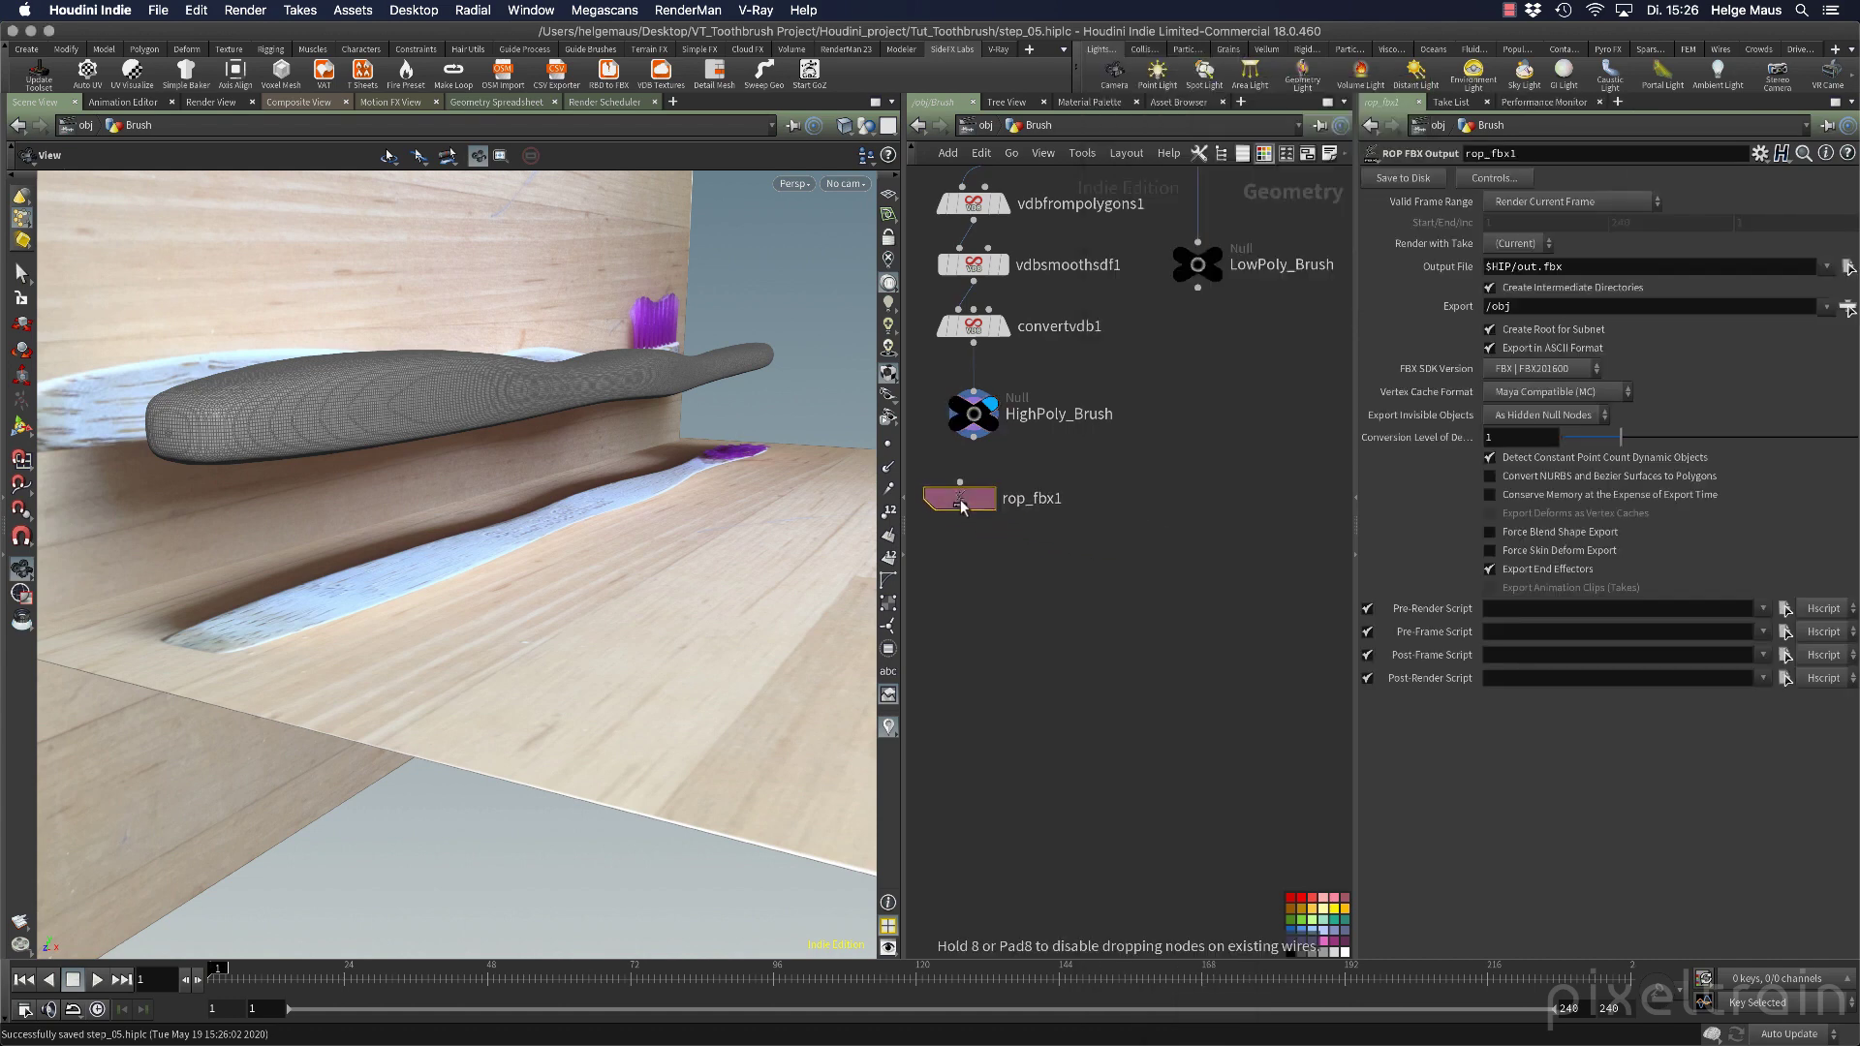
click(976, 525)
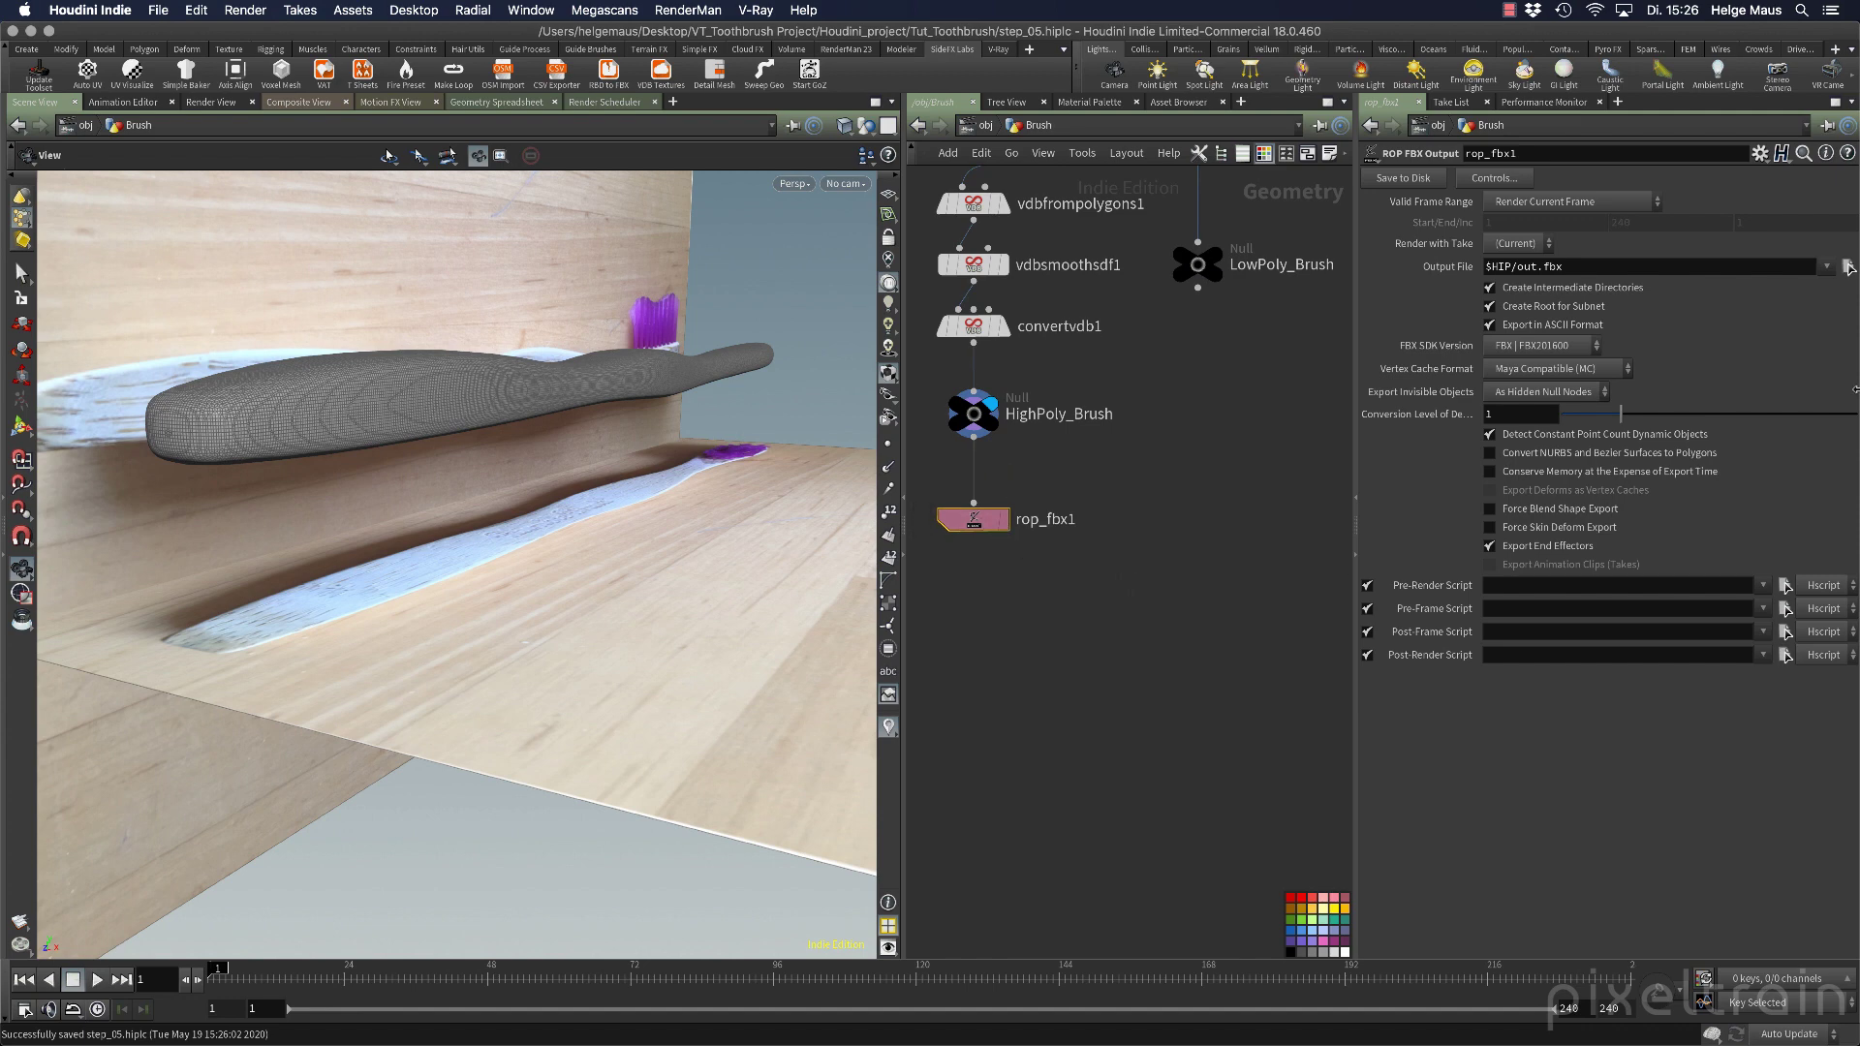
Set the output file of rop_fbx1 to $JOB/from_houdini/HighPoly_Brush.fbx and export it to disk with Export in ASCII Format off.
click(1848, 266)
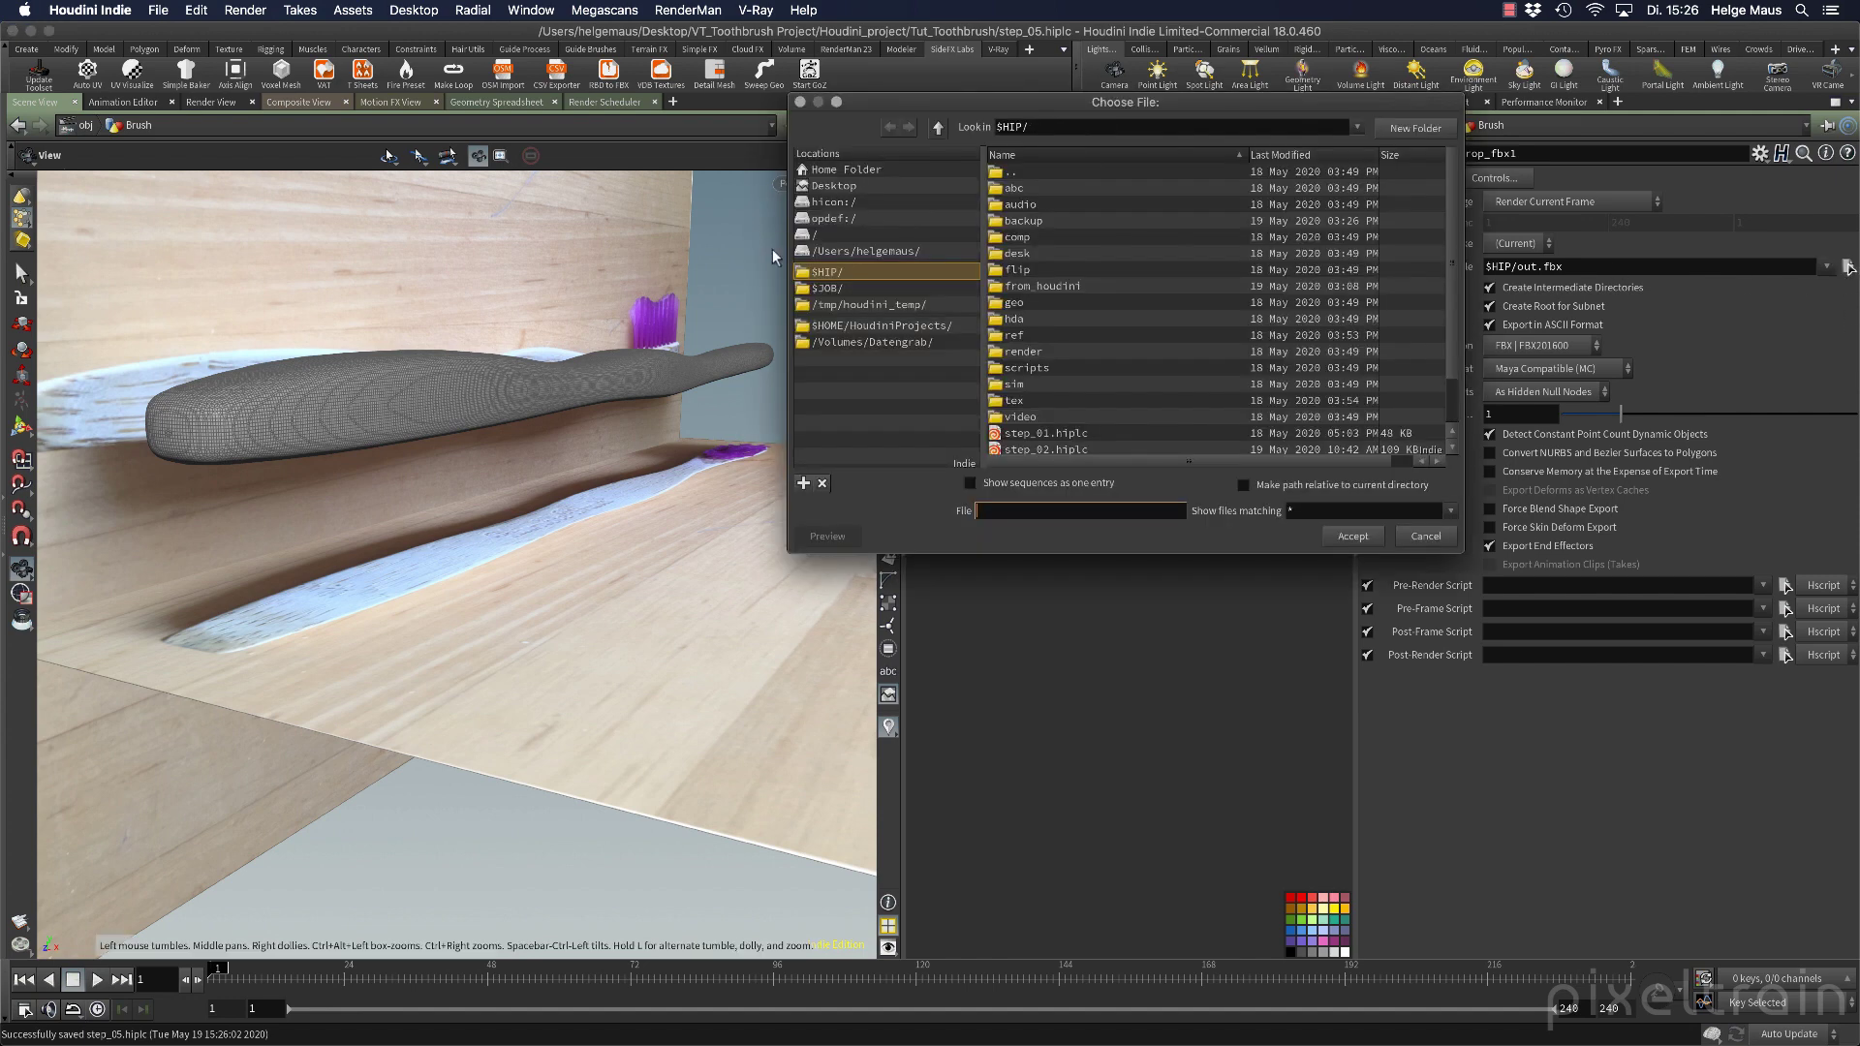
click(828, 288)
double_click(1008, 288)
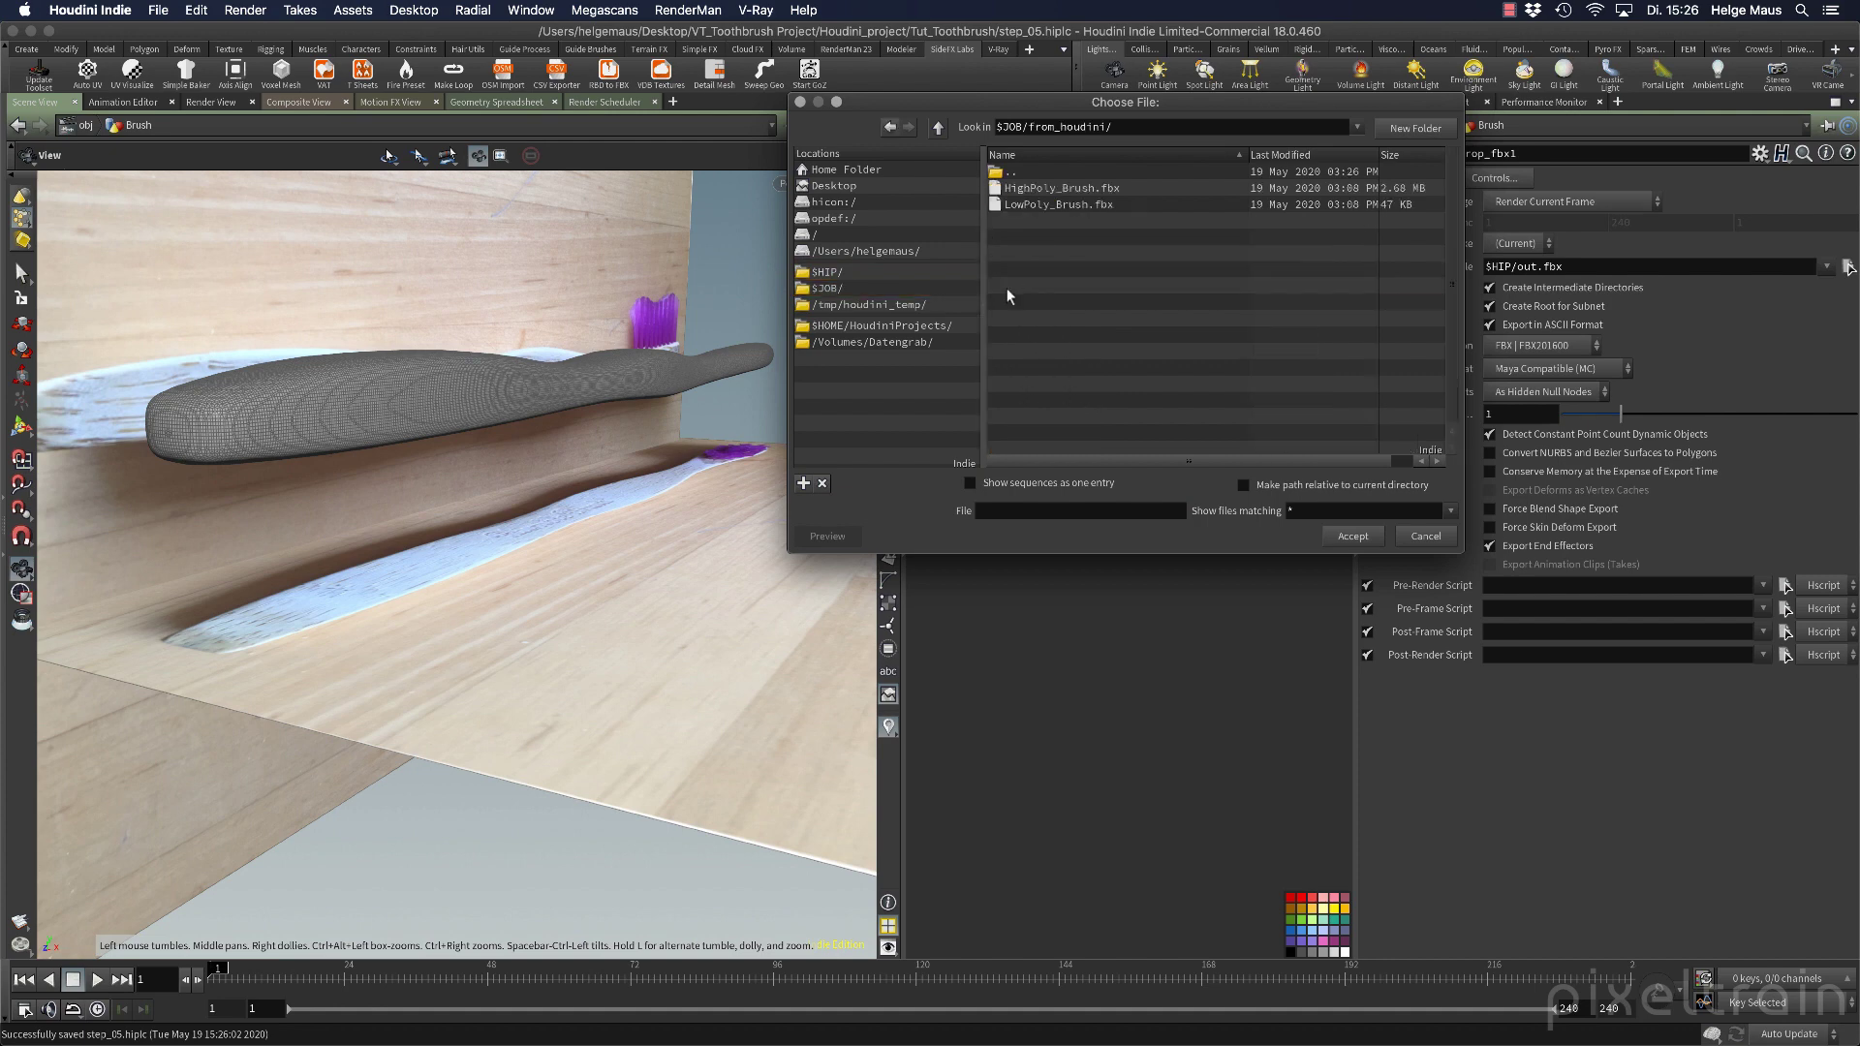
click(1027, 189)
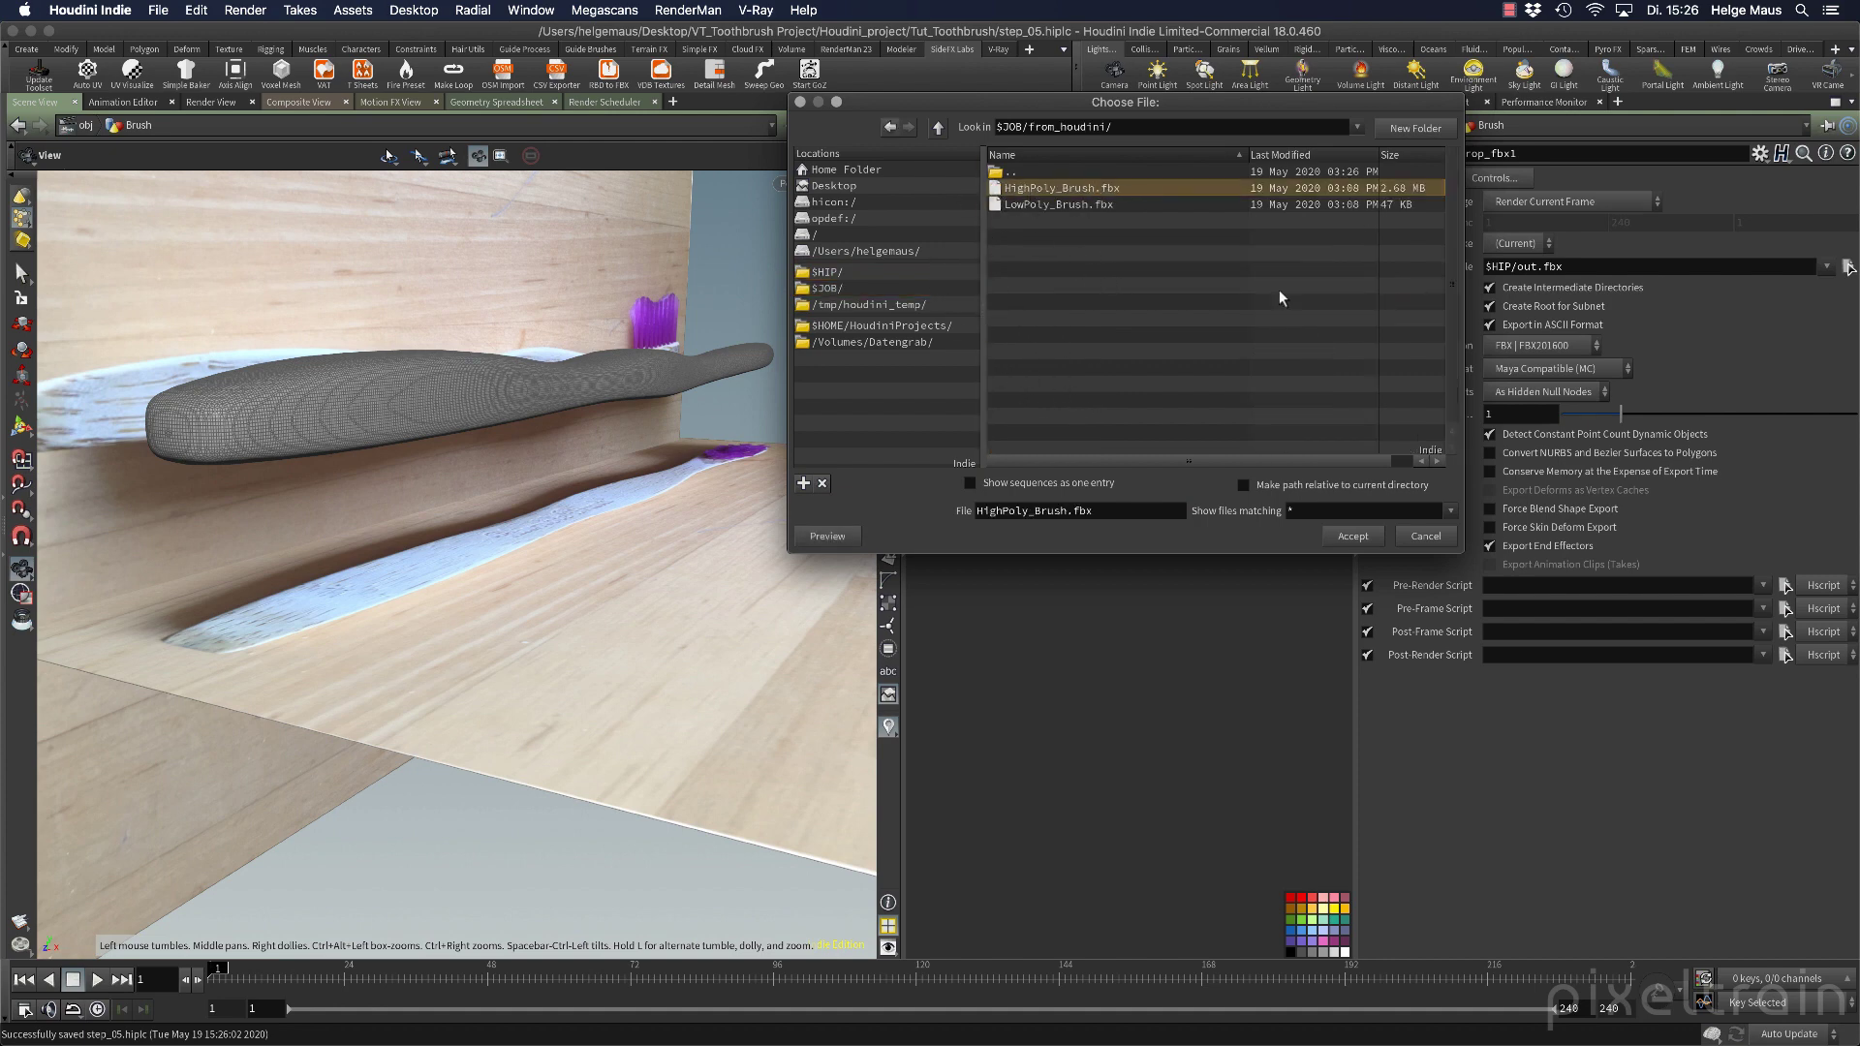
click(1375, 539)
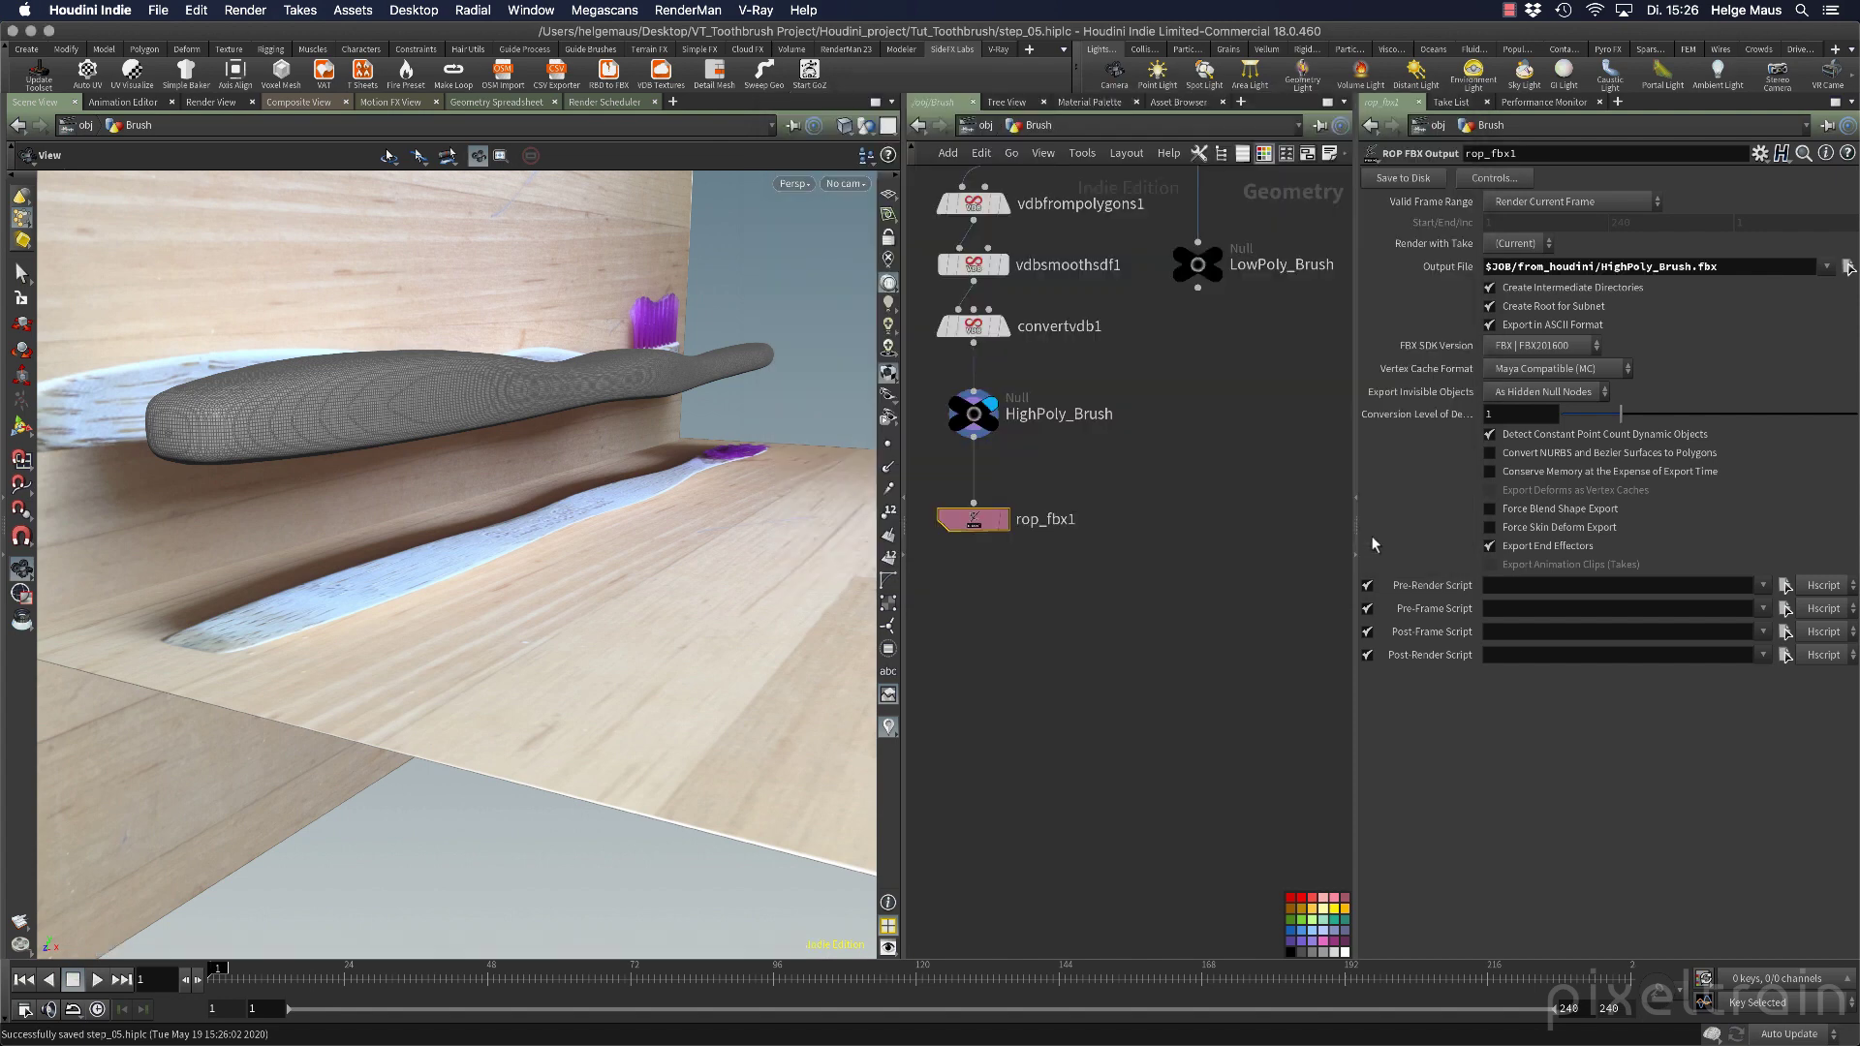
click(1517, 327)
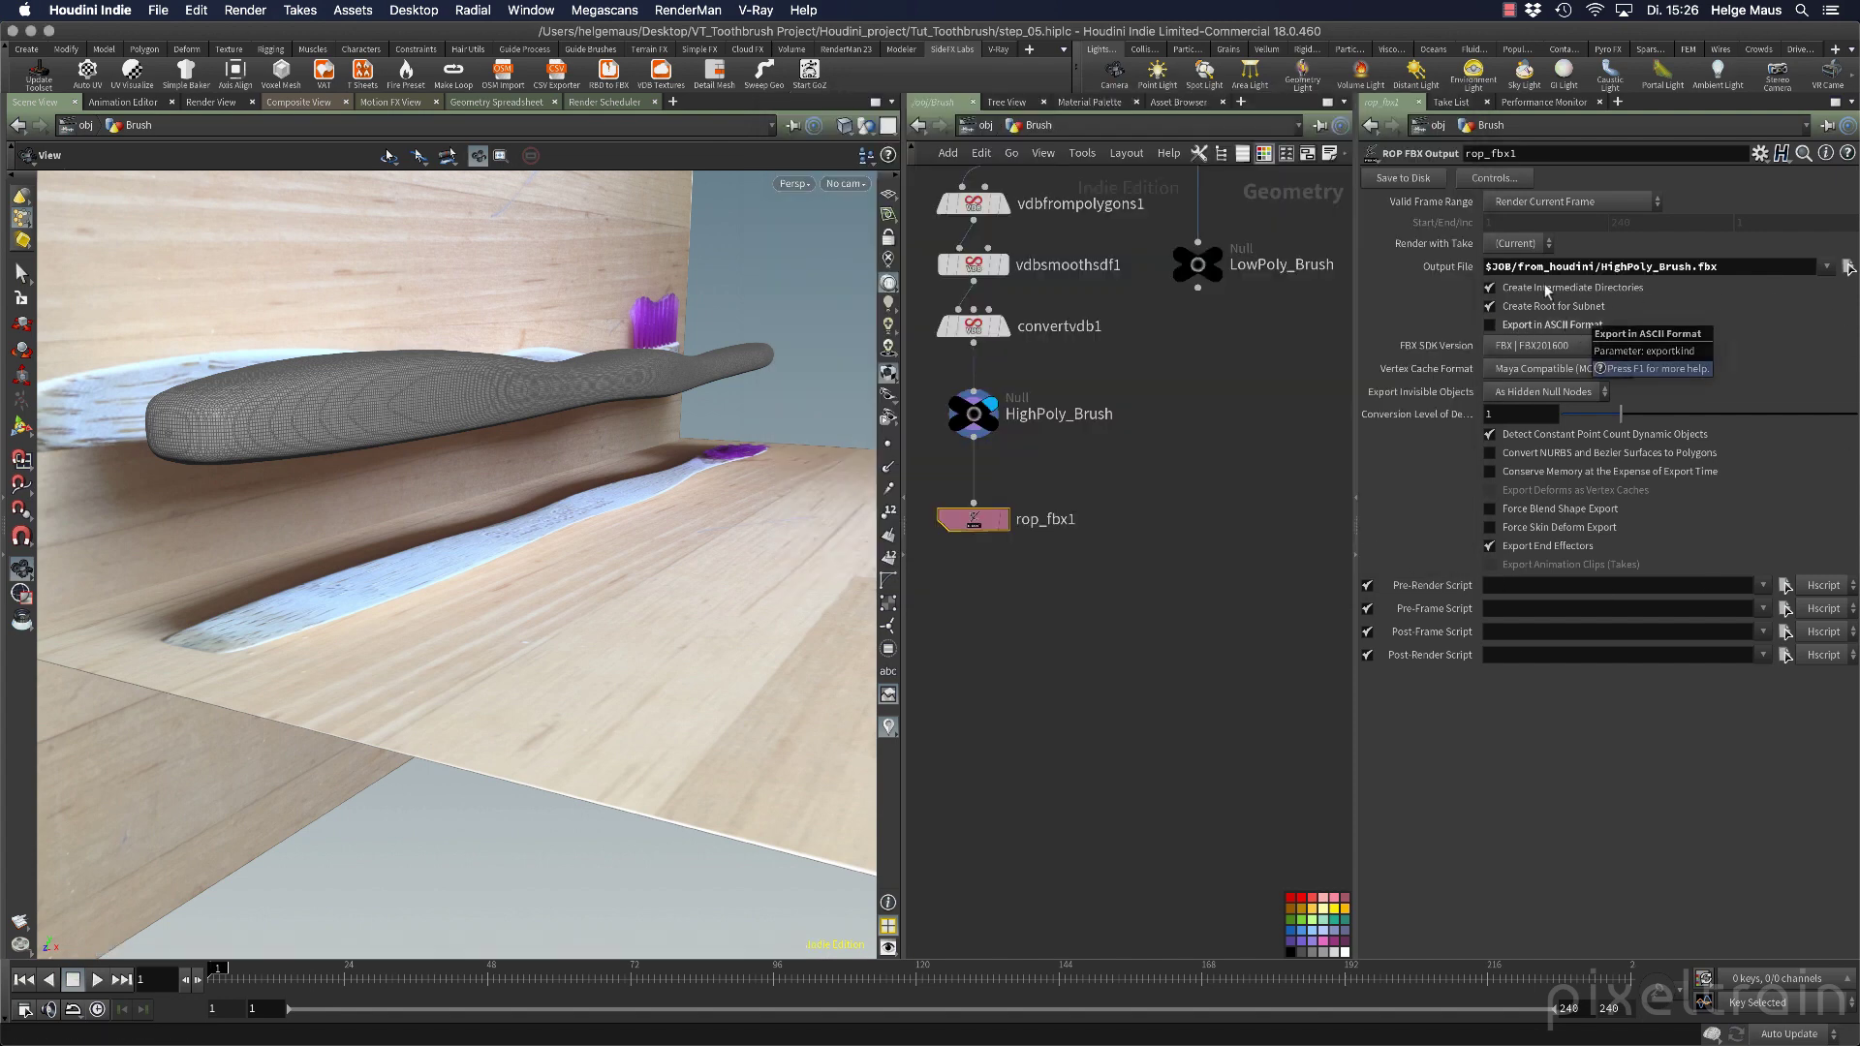
click(1411, 177)
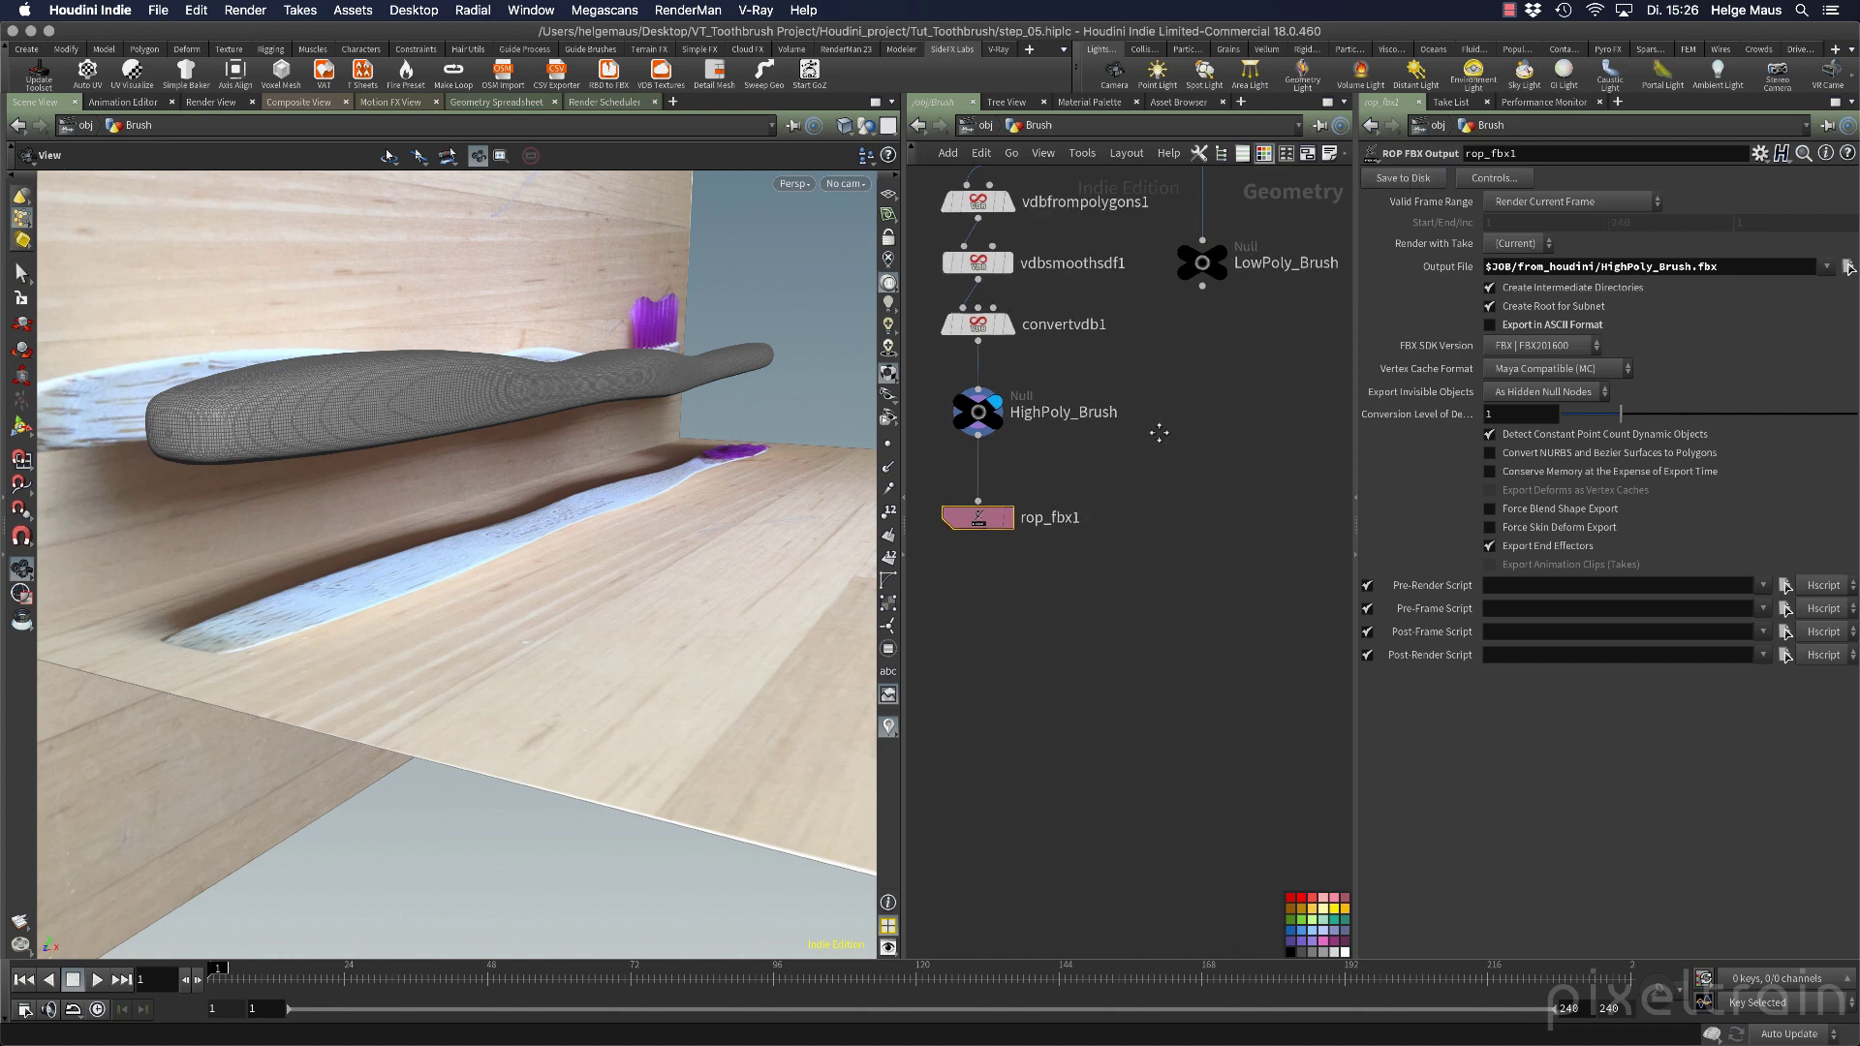
Add a ROP FBX Output node connected to the output of LowPoly_Brush and align it directly below that node.
scroll(1159, 424, up, 3)
click(1161, 348)
key(Tab)
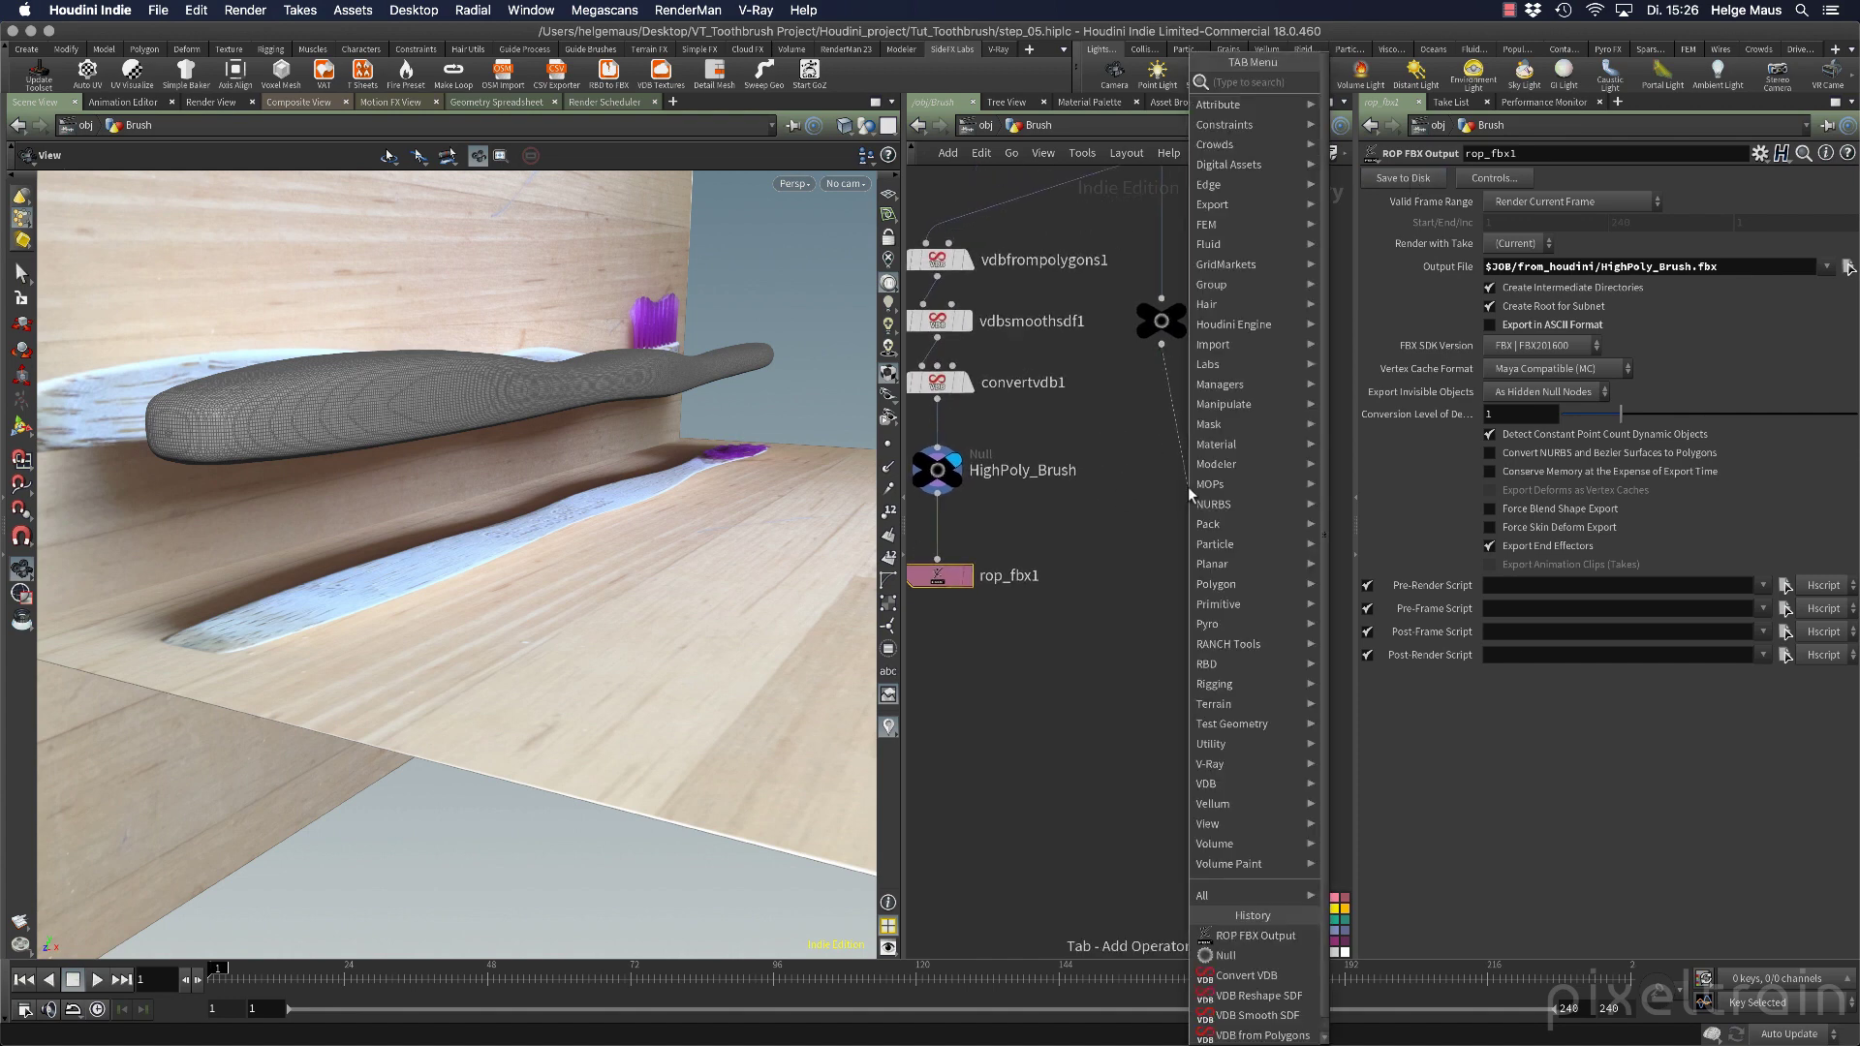
text(rop)
key(Down)
key(Return)
click(1190, 492)
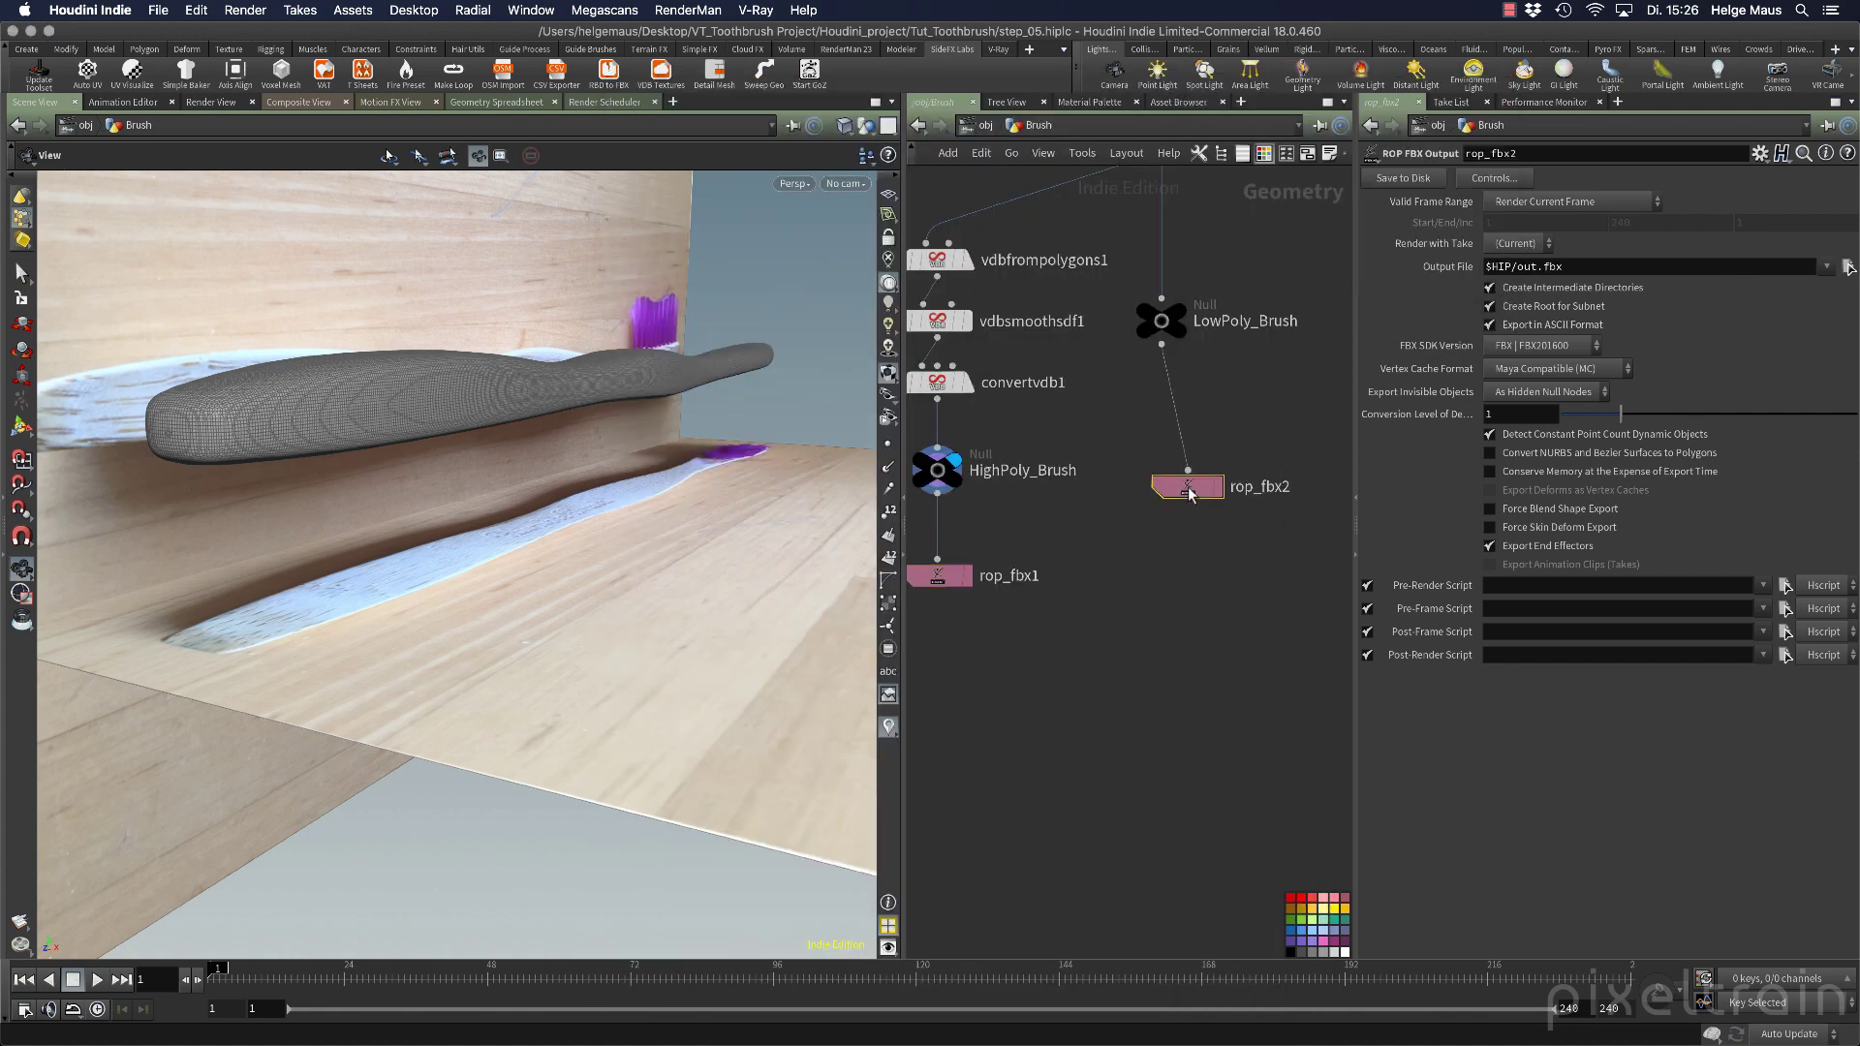
drag(1190, 492, 1164, 437)
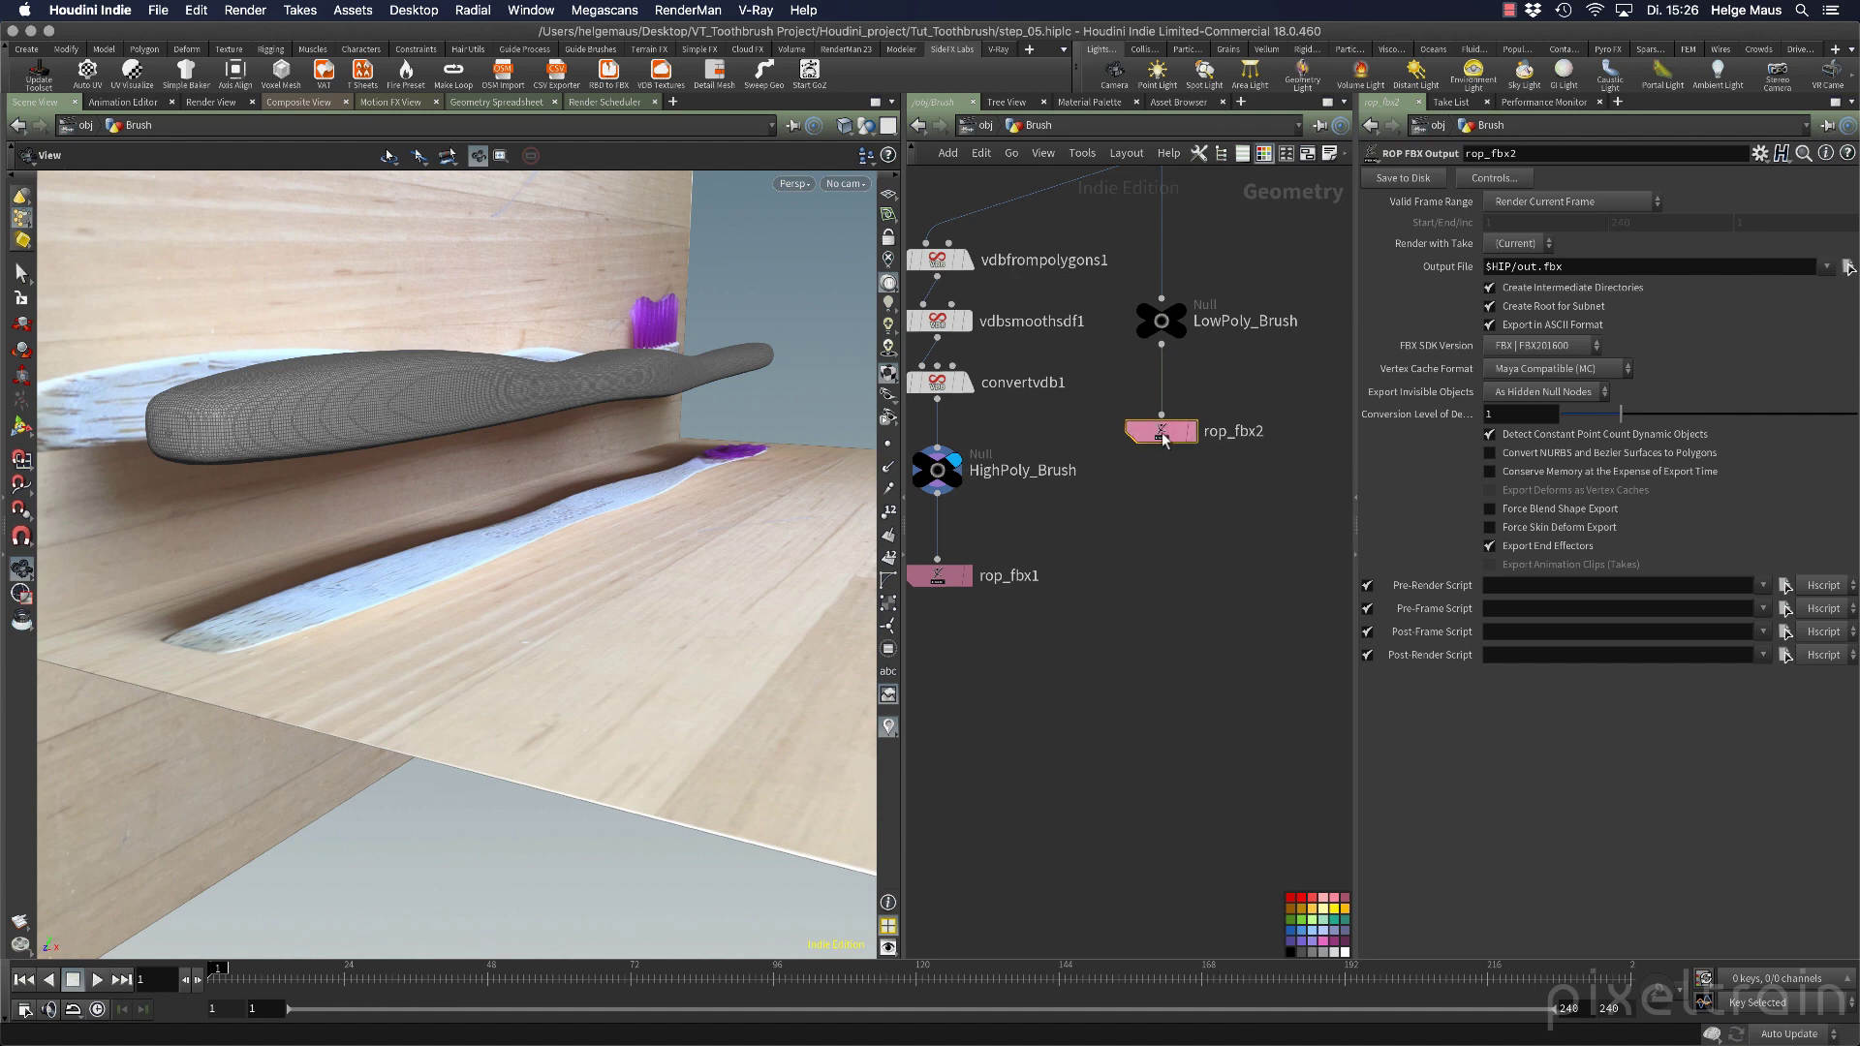
Set the output file of rop_fbx2 to $JOB/from_houdini/LowPoly_Brush.fbx and export it to disk with Export in ASCII Format off.
click(1848, 268)
click(834, 288)
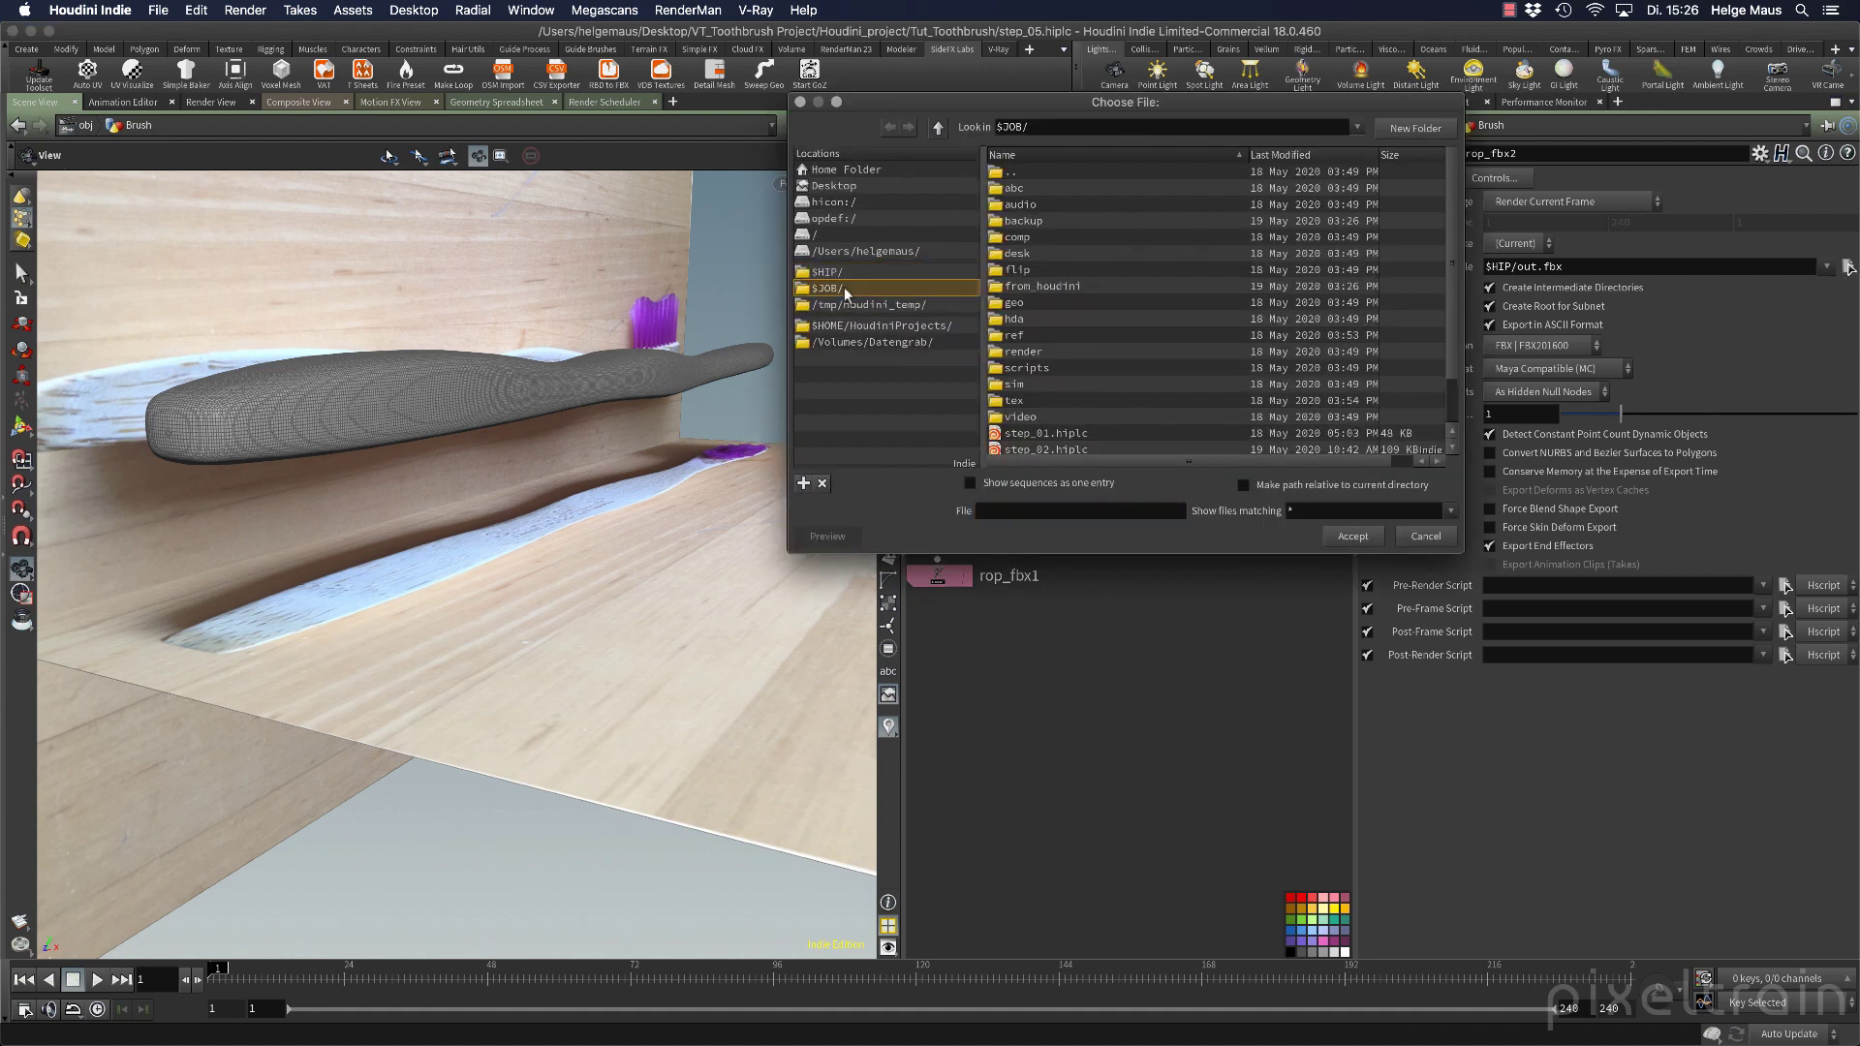
double_click(1056, 286)
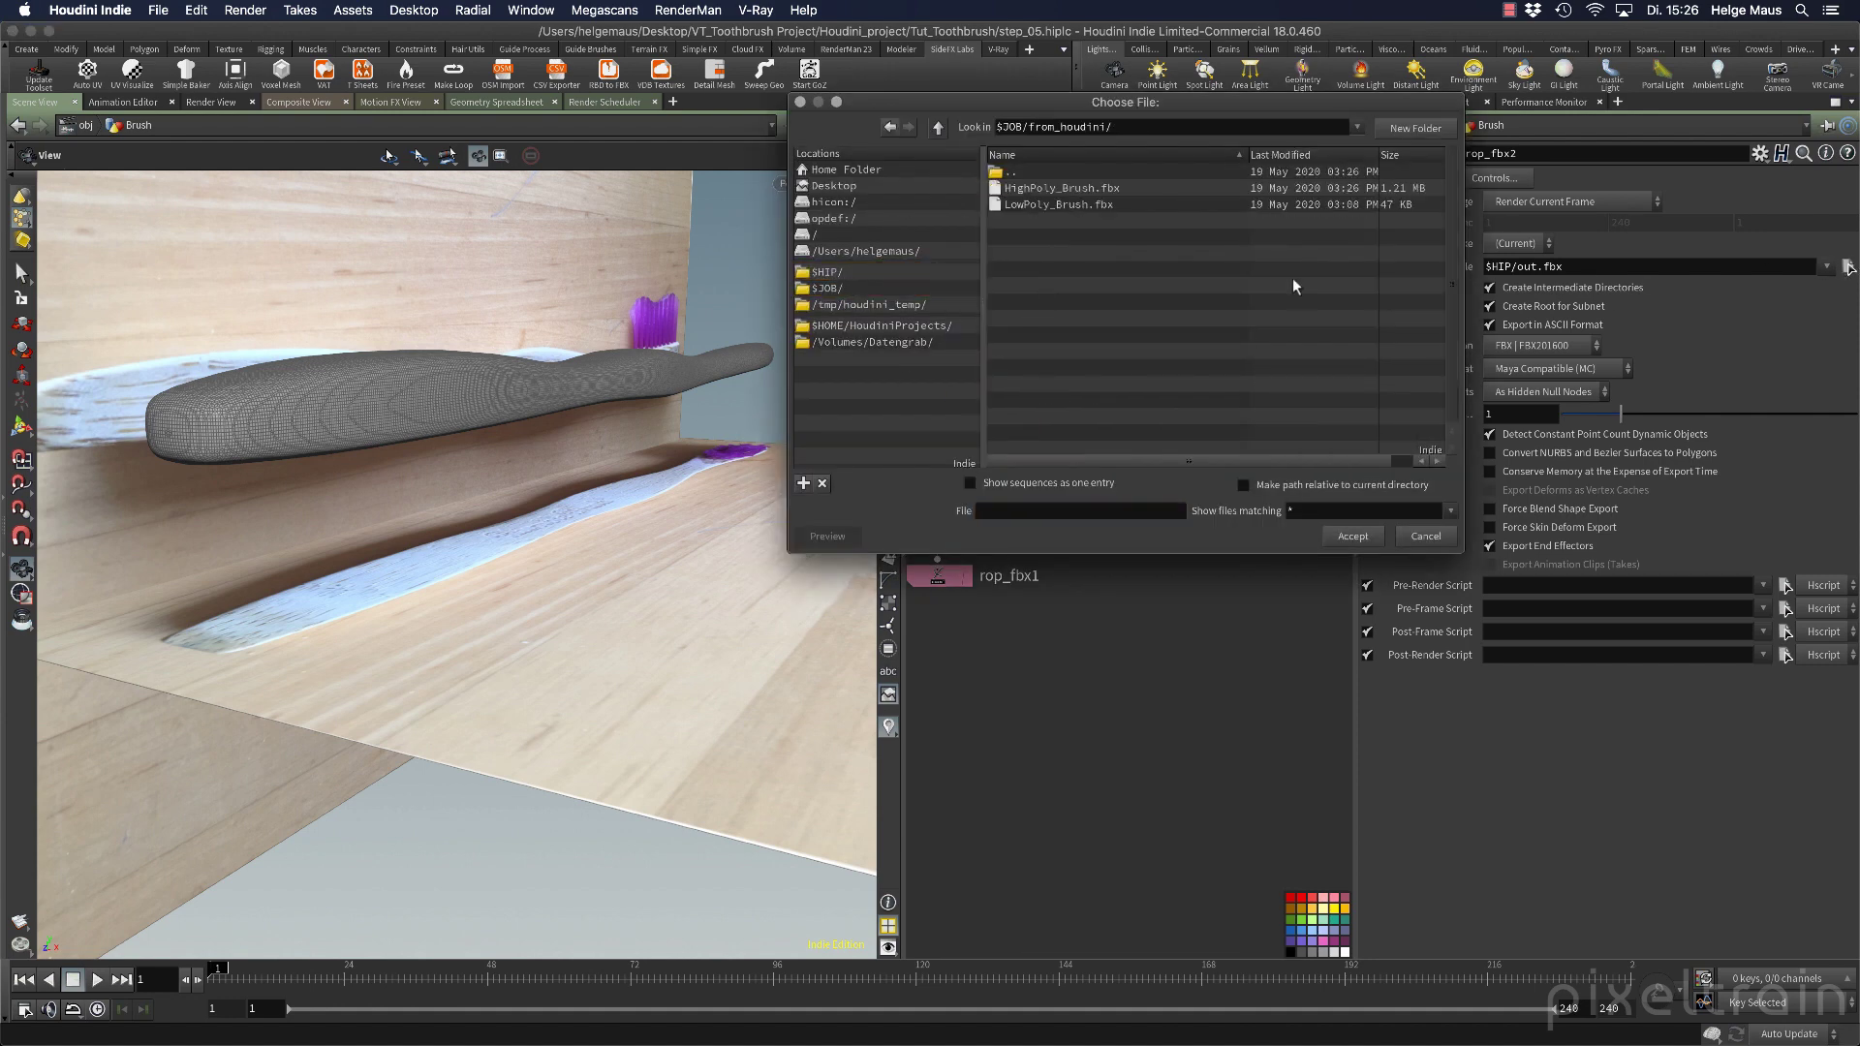
click(1075, 204)
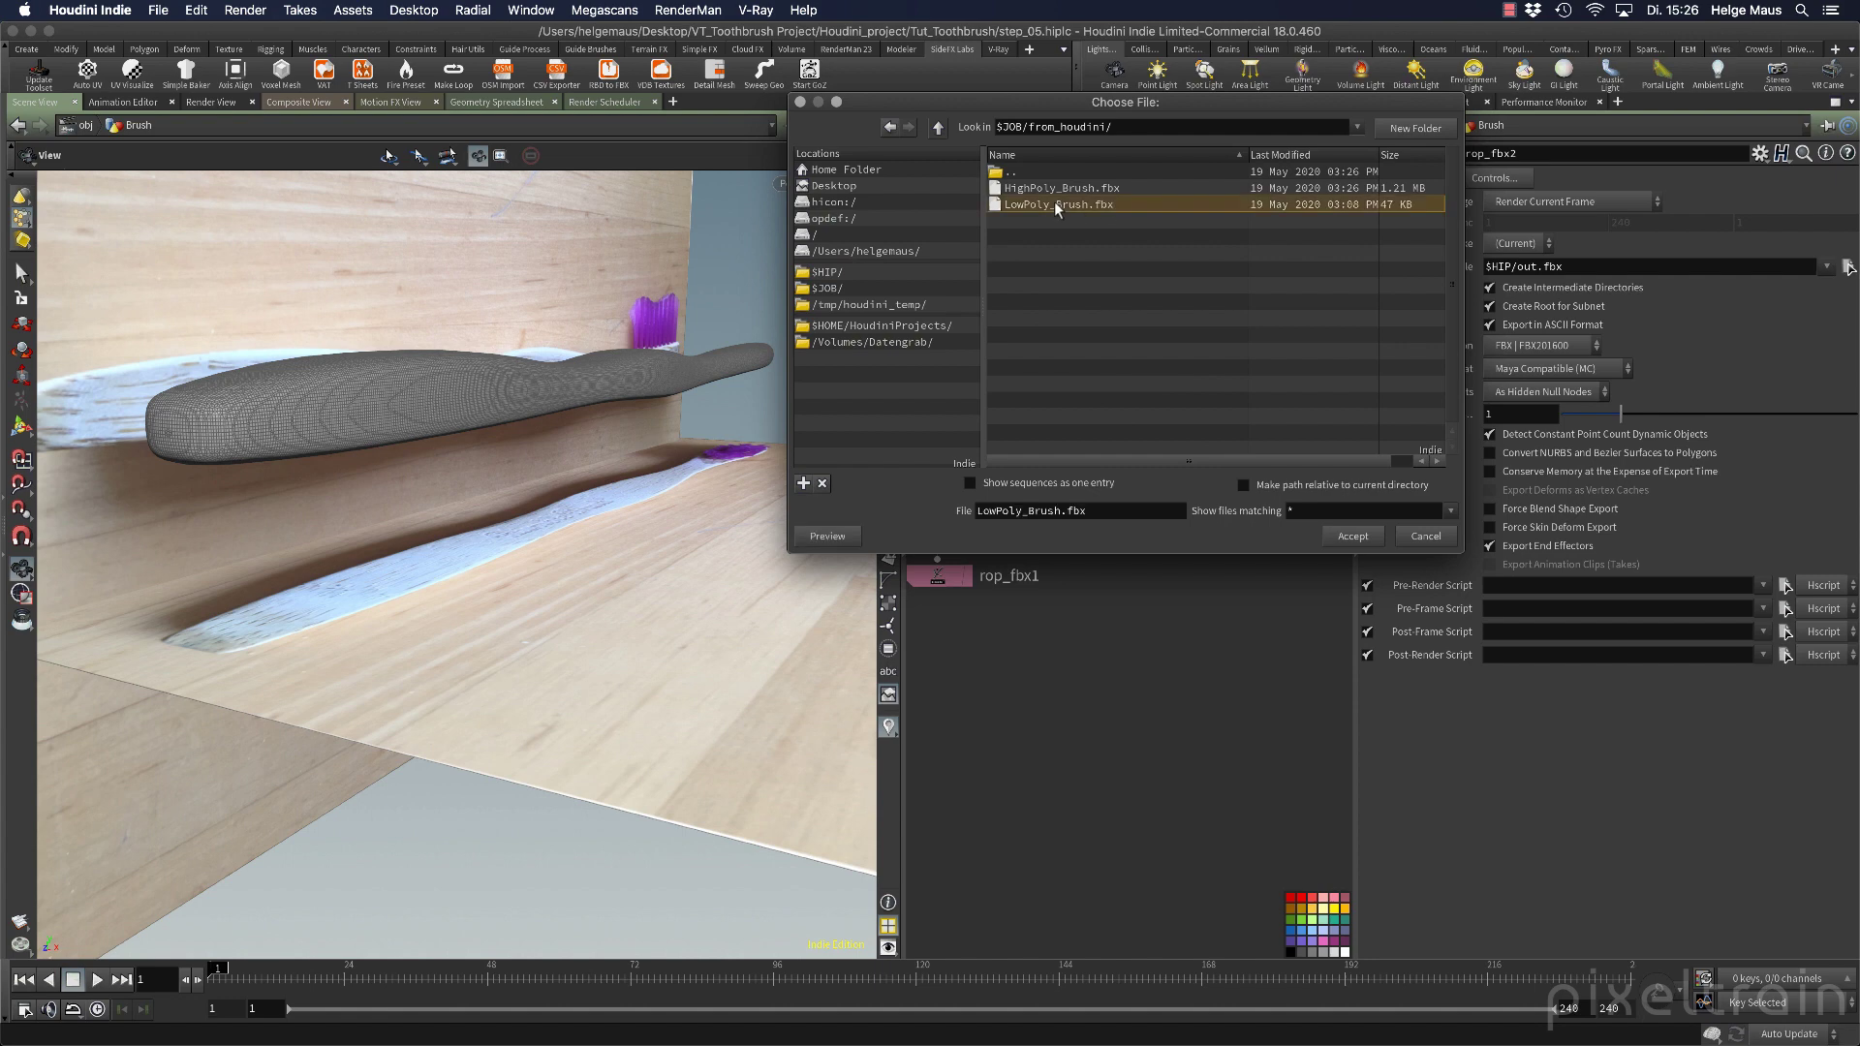
click(1369, 538)
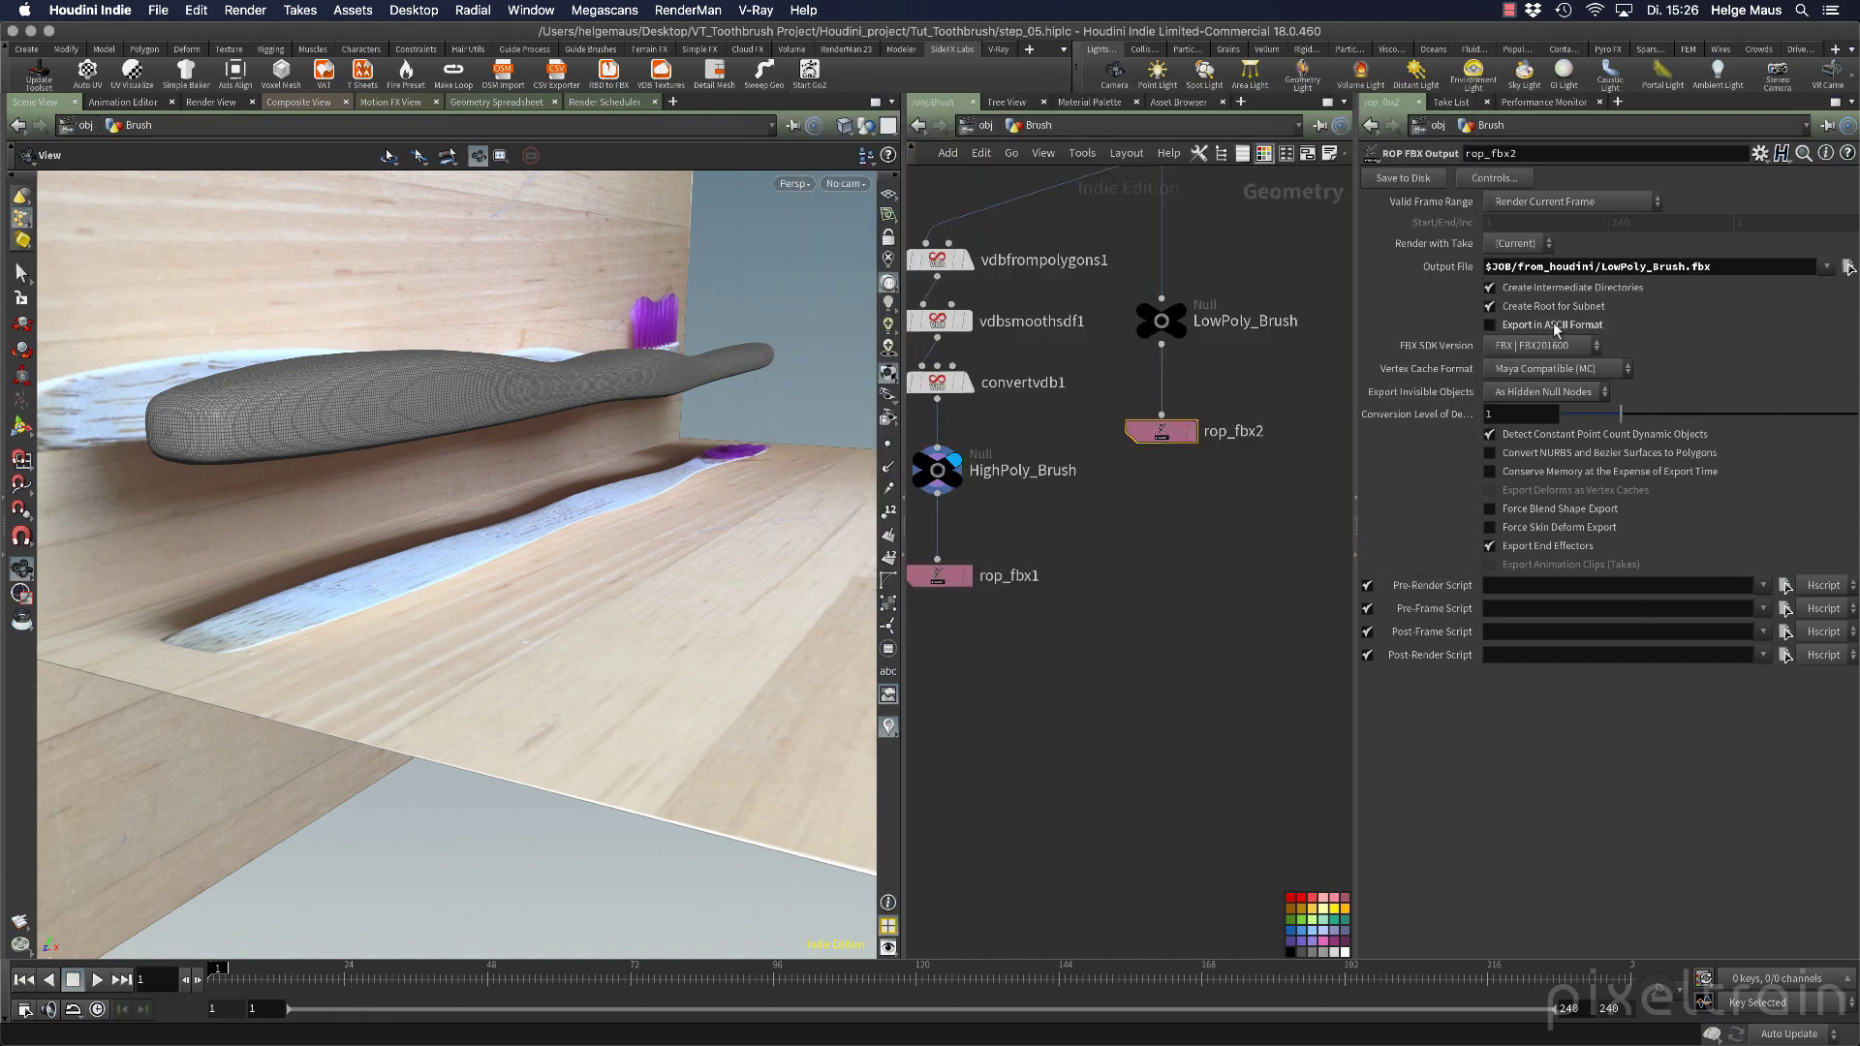
click(1401, 181)
Save the scene file and display LowPoly_Brush to view the low-poly toothbrush among the reference planes.
key(super+s)
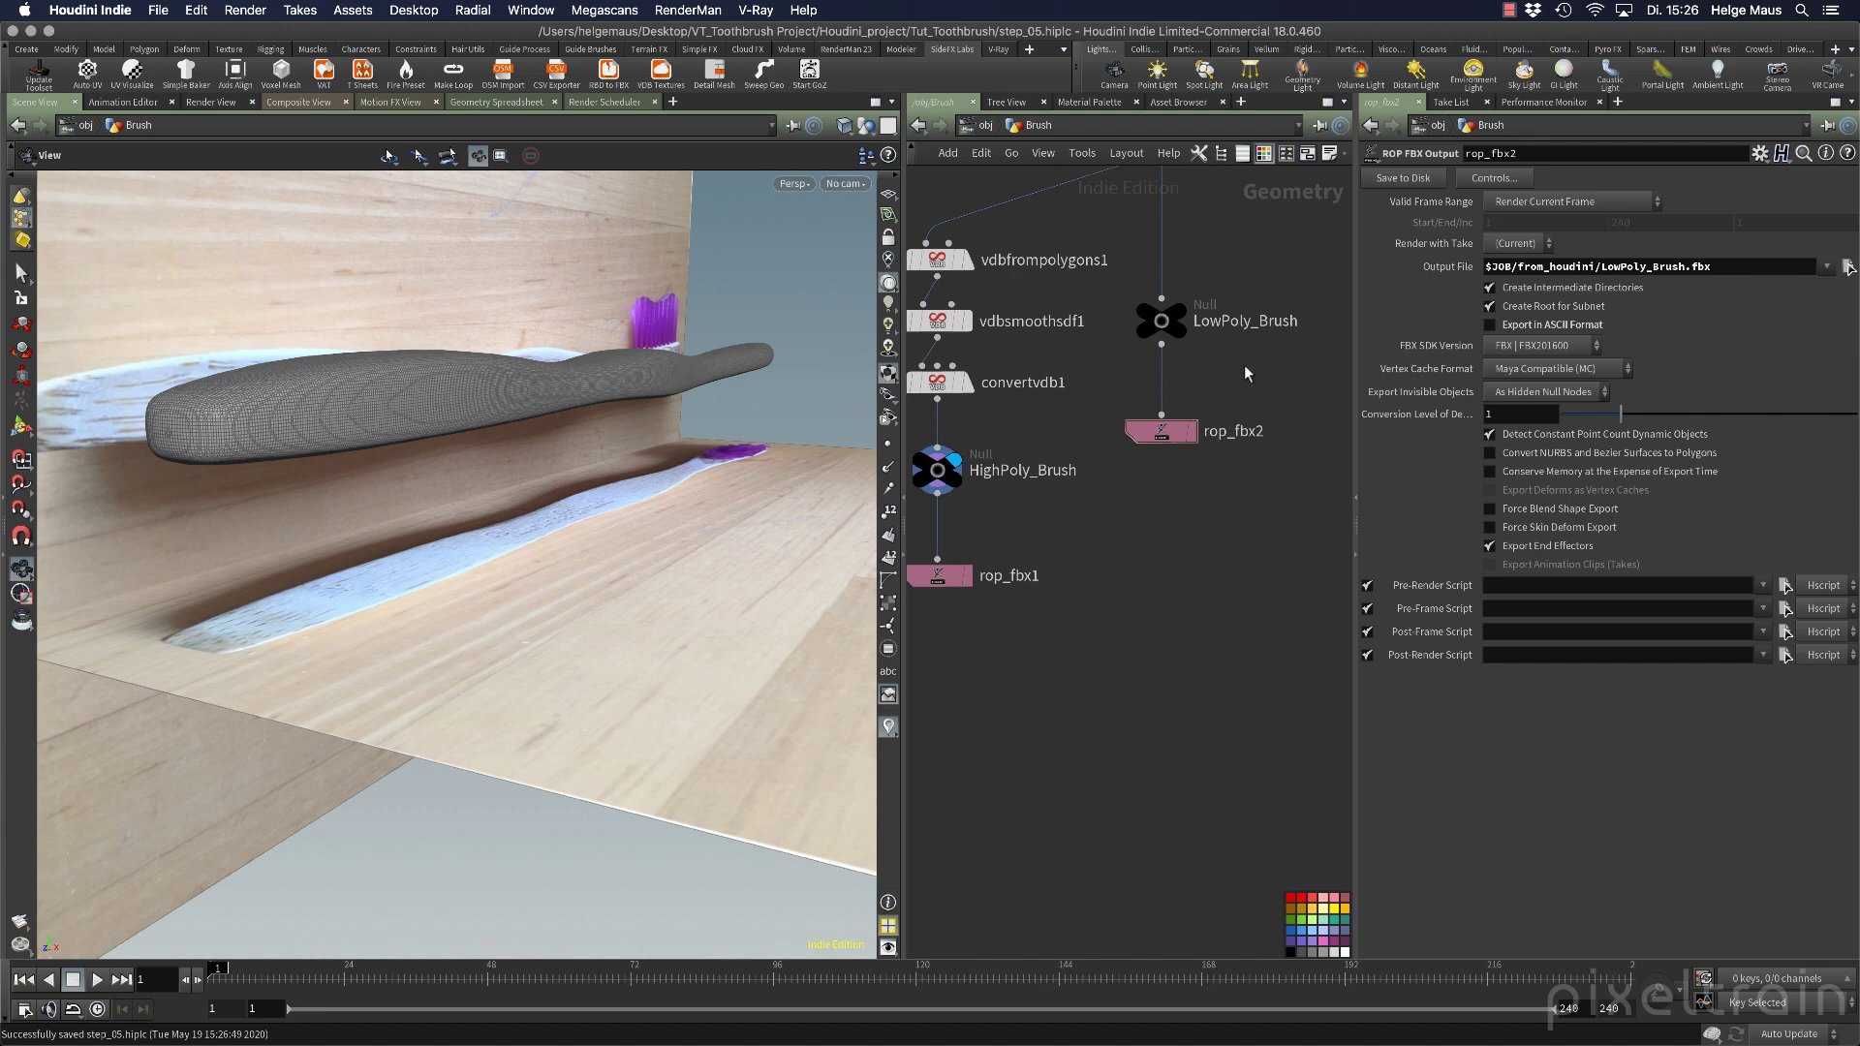
click(1179, 311)
mouse_move(639, 494)
mouse_down()
mouse_move(531, 585)
mouse_move(594, 511)
mouse_up()
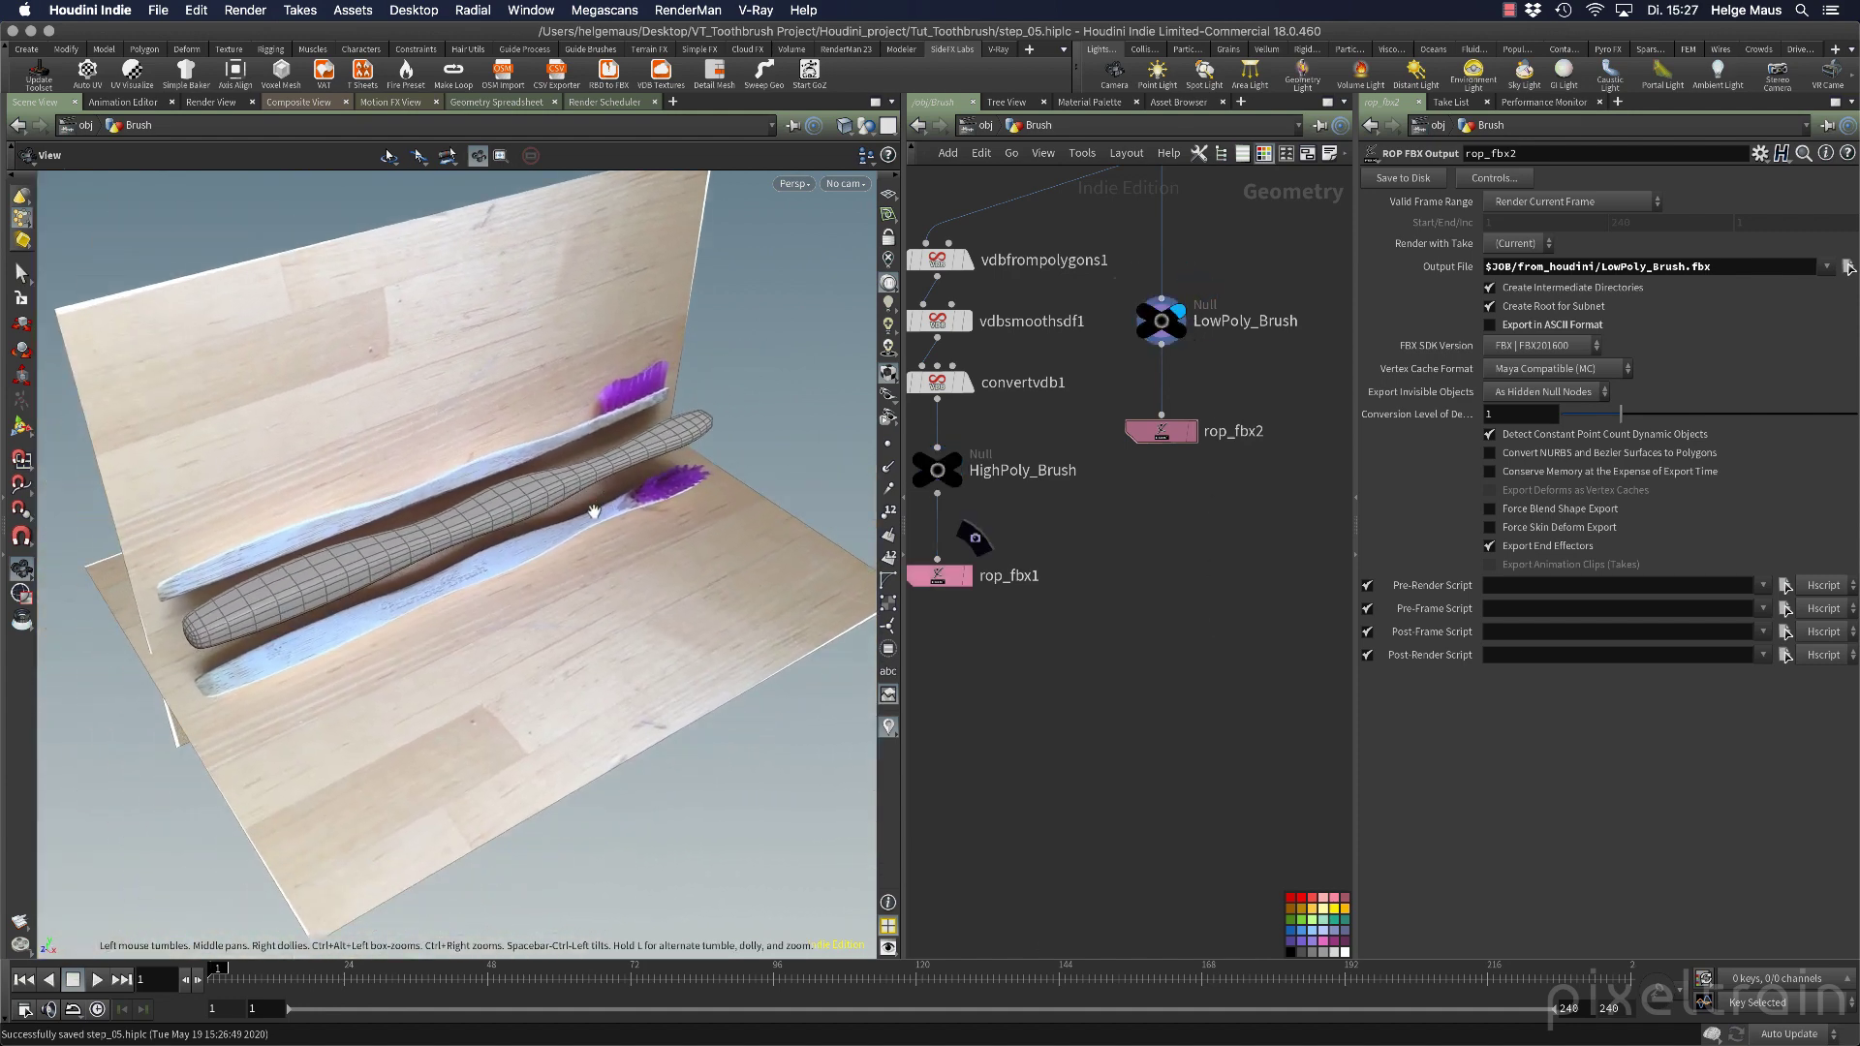